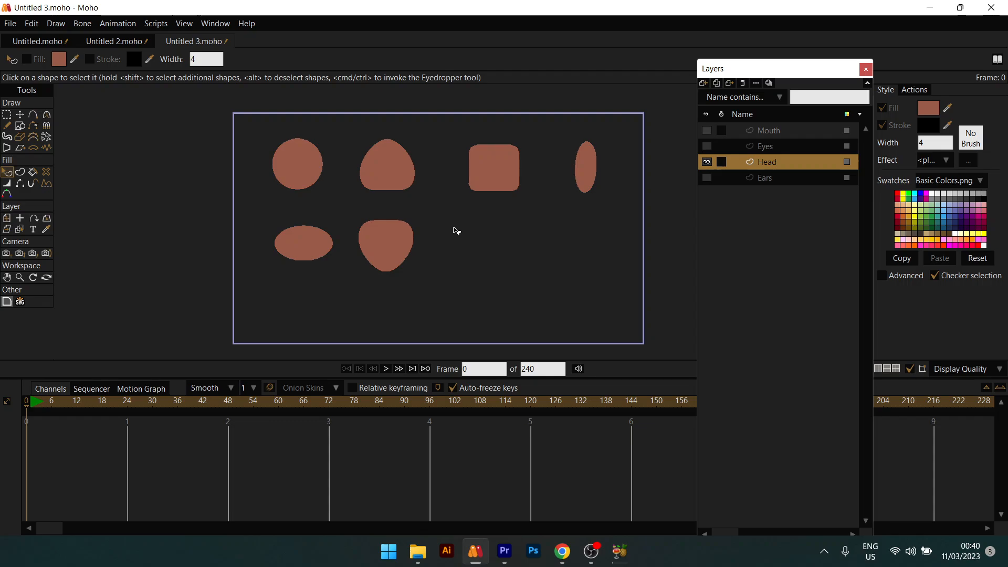
# Step: Inspect each of the six head shapes with Transform Points, from circle to lower-middle rounded shape
pyautogui.scroll(5, 420, 231)
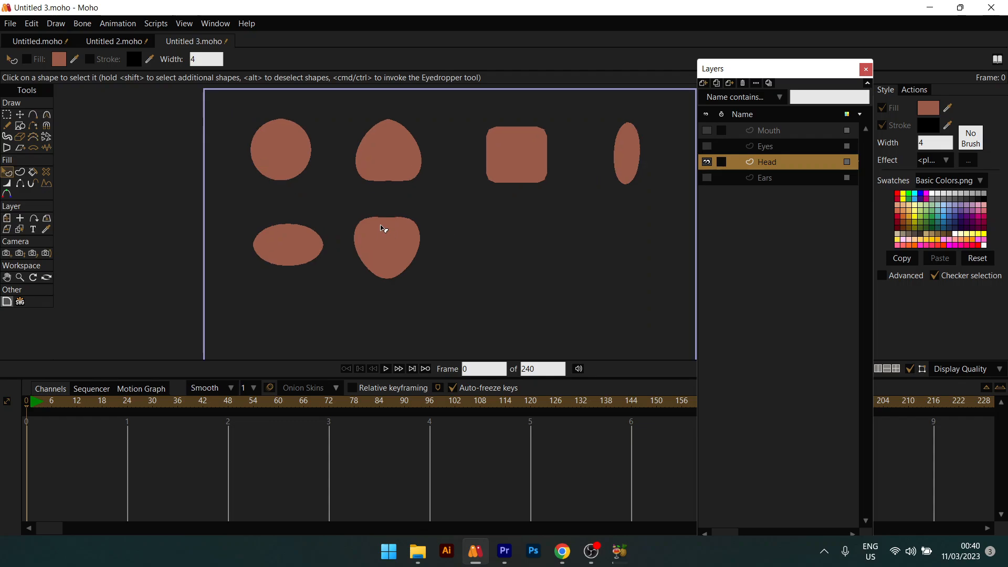
pyautogui.click(20, 114)
pyautogui.click(336, 181)
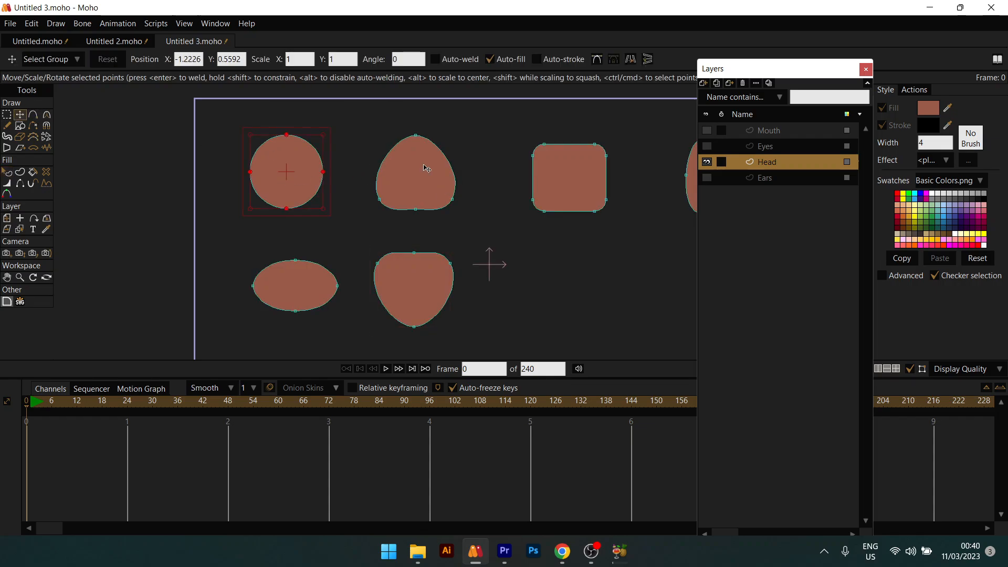
pyautogui.click(442, 177)
pyautogui.moveTo(329, 118); pyautogui.dragTo(304, 115)
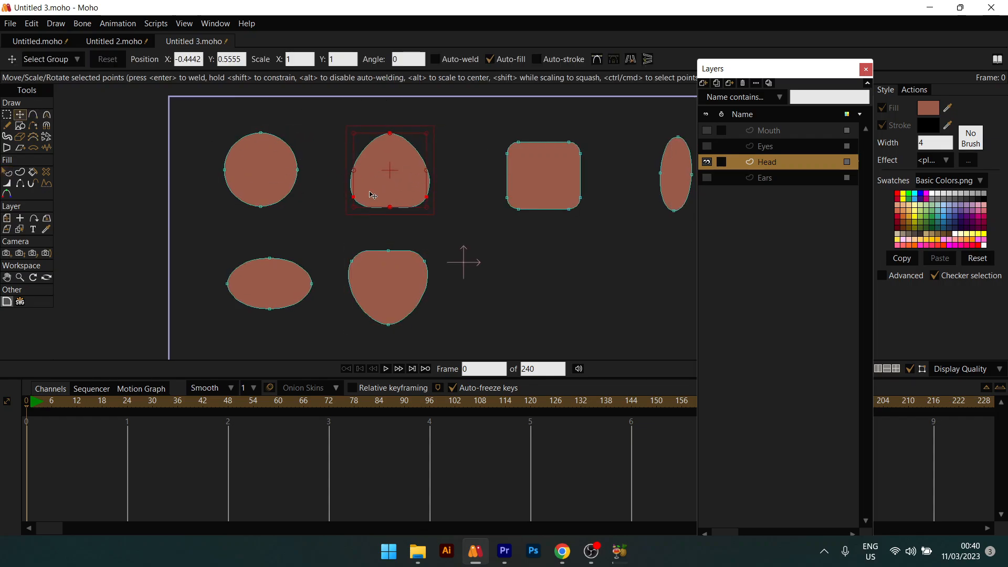
pyautogui.moveTo(398, 181); pyautogui.dragTo(361, 189)
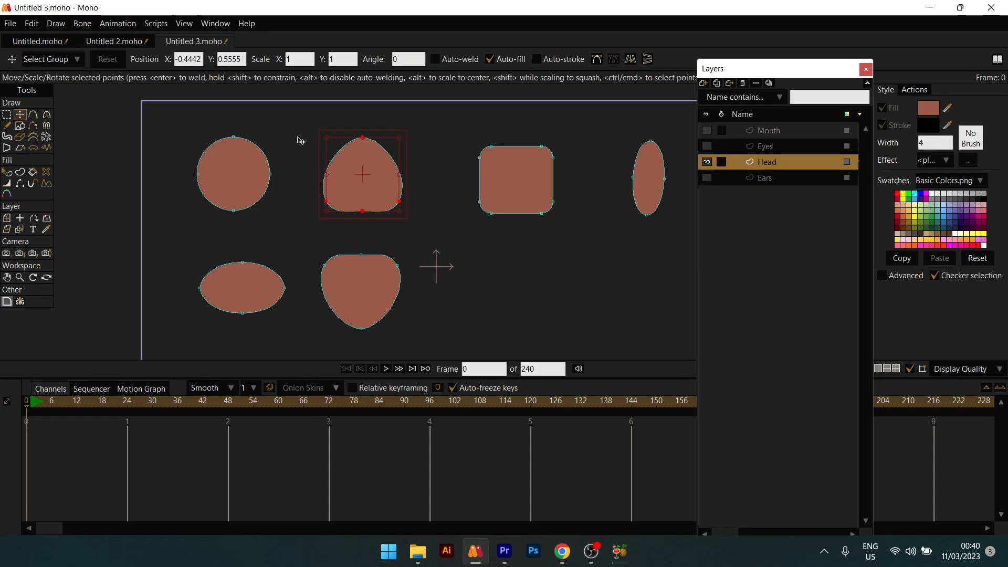
pyautogui.click(551, 154)
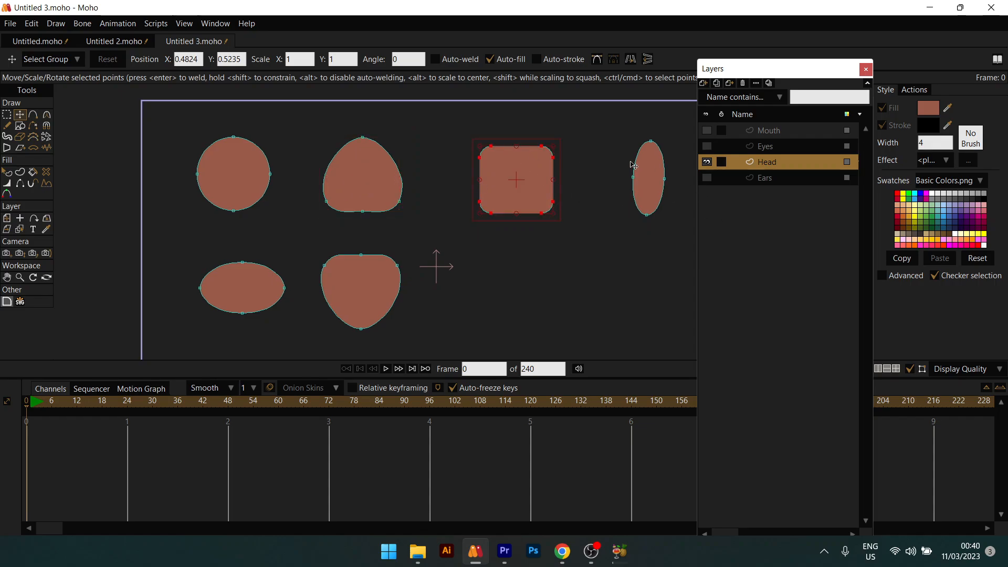
pyautogui.click(650, 182)
pyautogui.click(234, 291)
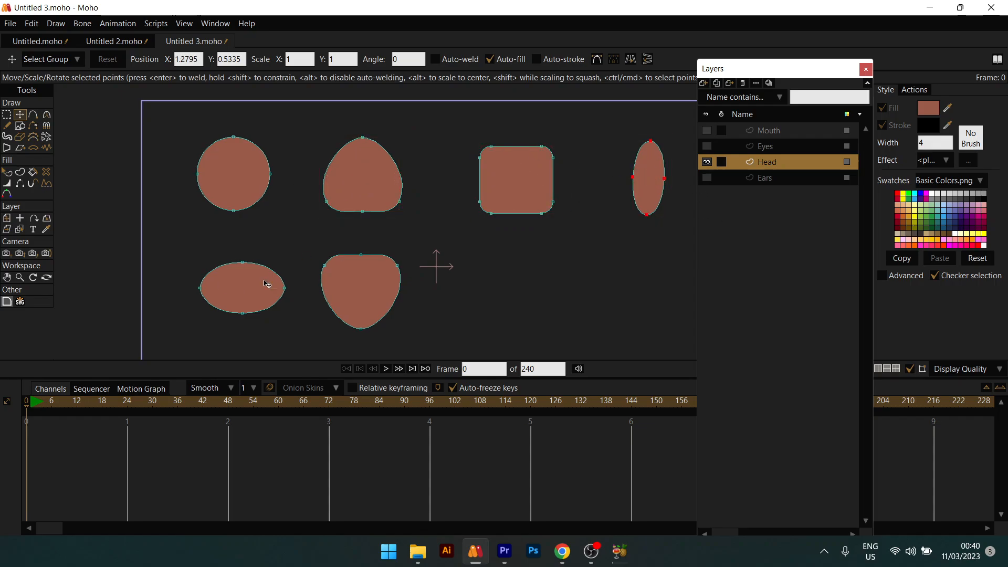
pyautogui.click(357, 298)
# Step: Reposition the canvas and zoom in until the circle head fills the view
pyautogui.scroll(-3, 499, 260)
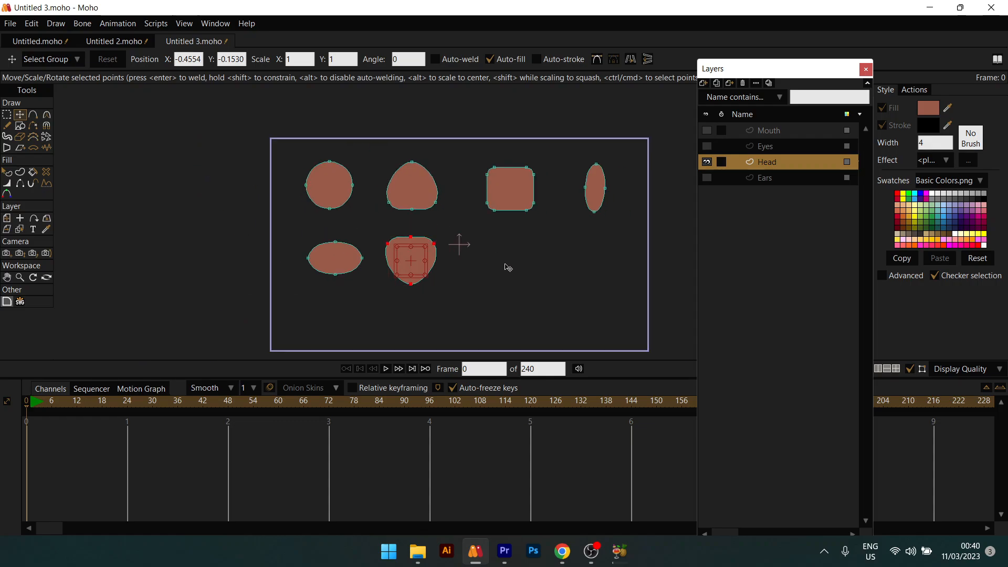
pyautogui.moveTo(332, 181); pyautogui.dragTo(448, 206)
pyautogui.scroll(4, 448, 207)
pyautogui.moveTo(423, 273); pyautogui.dragTo(334, 224)
pyautogui.scroll(-1, 360, 268)
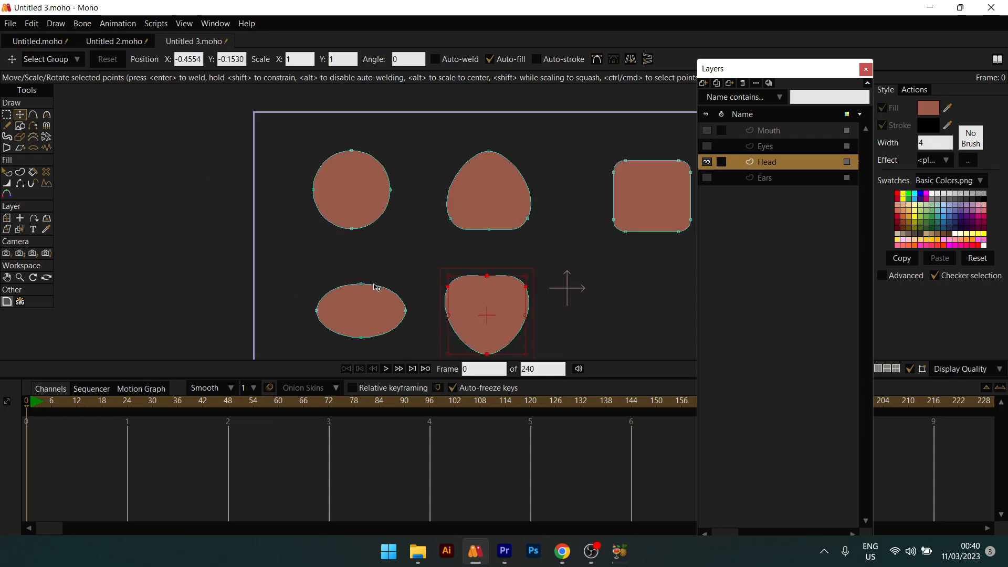
pyautogui.scroll(-3, 469, 263)
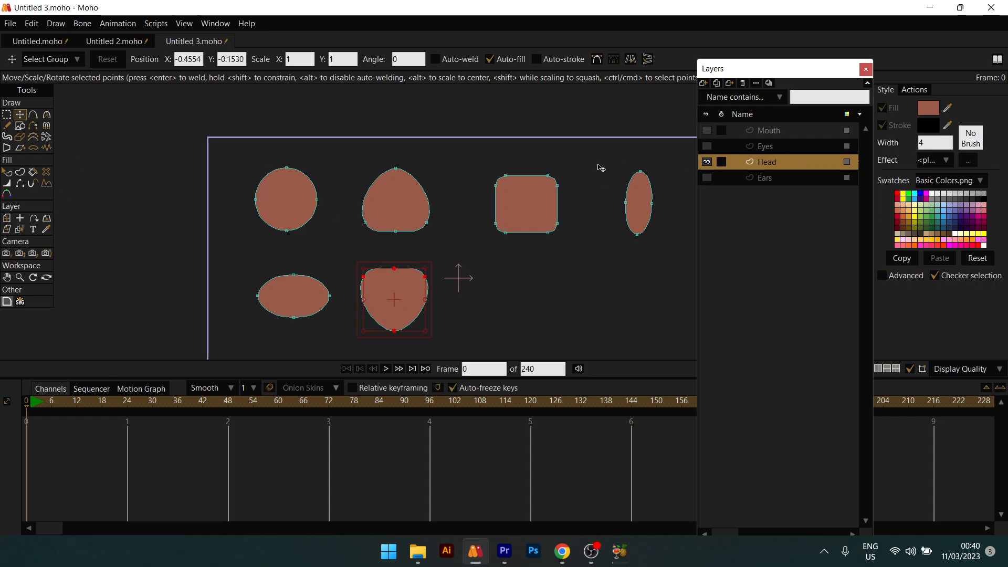
pyautogui.scroll(5, 401, 232)
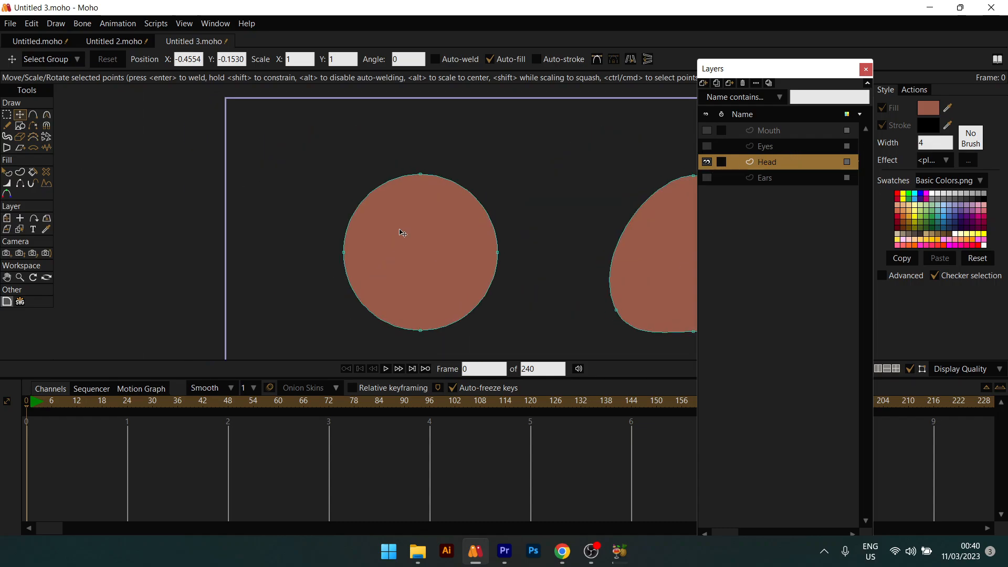
pyautogui.scroll(-1, 488, 223)
pyautogui.scroll(-2, 406, 234)
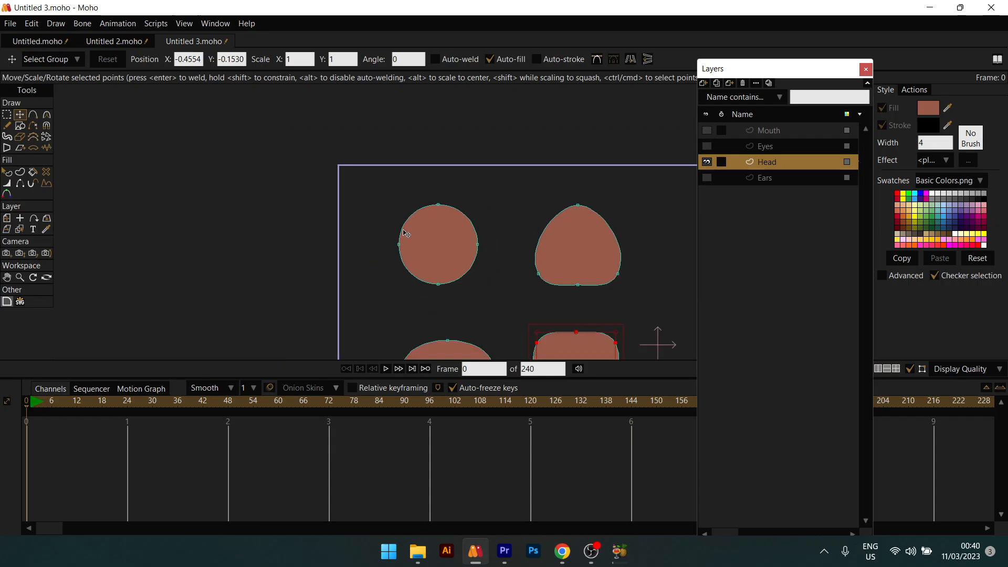
pyautogui.scroll(3, 420, 210)
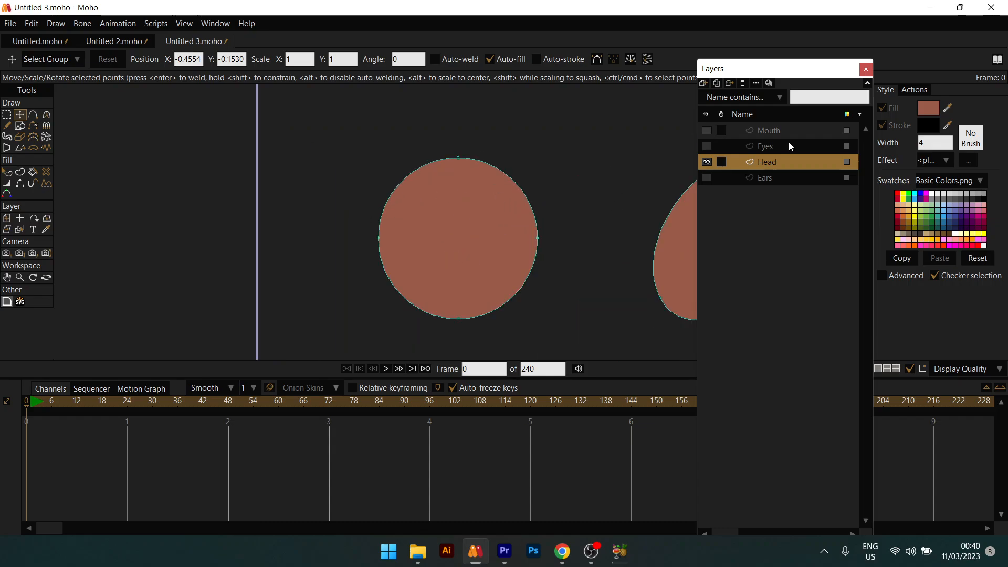
# Step: Show the Eyes layer and shift it slightly right on the round head
pyautogui.click(707, 146)
pyautogui.scroll(2, 470, 257)
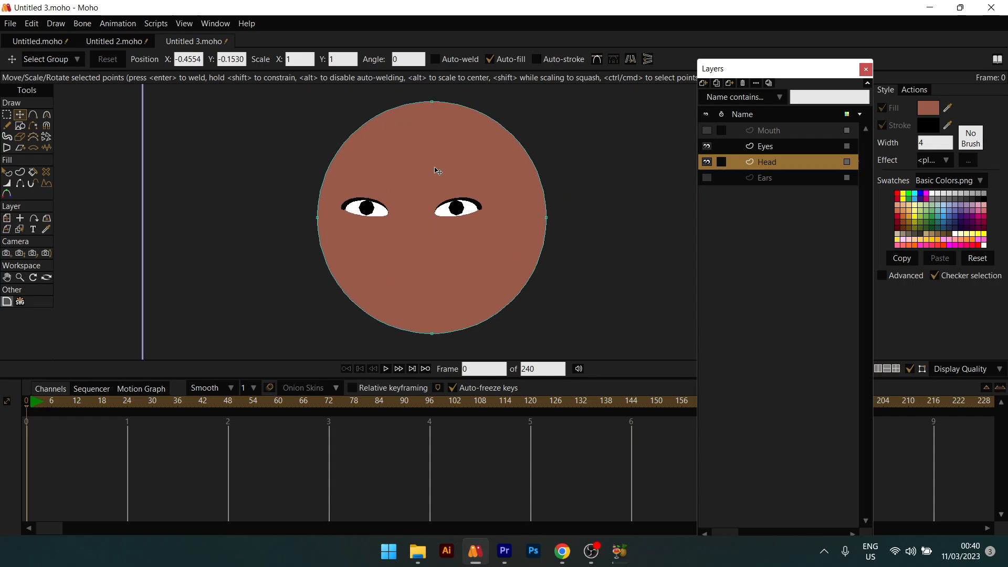
pyautogui.click(802, 151)
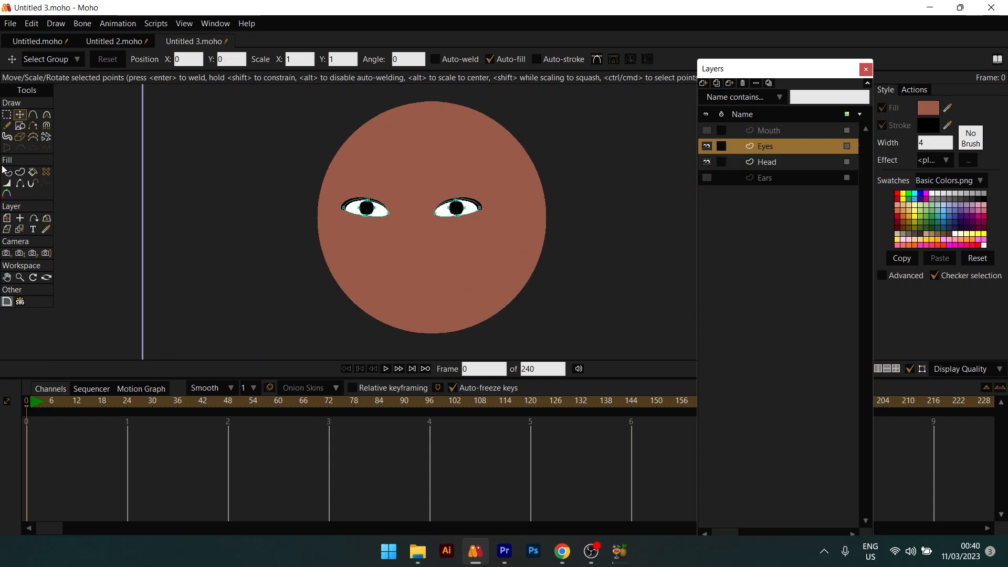
pyautogui.click(7, 217)
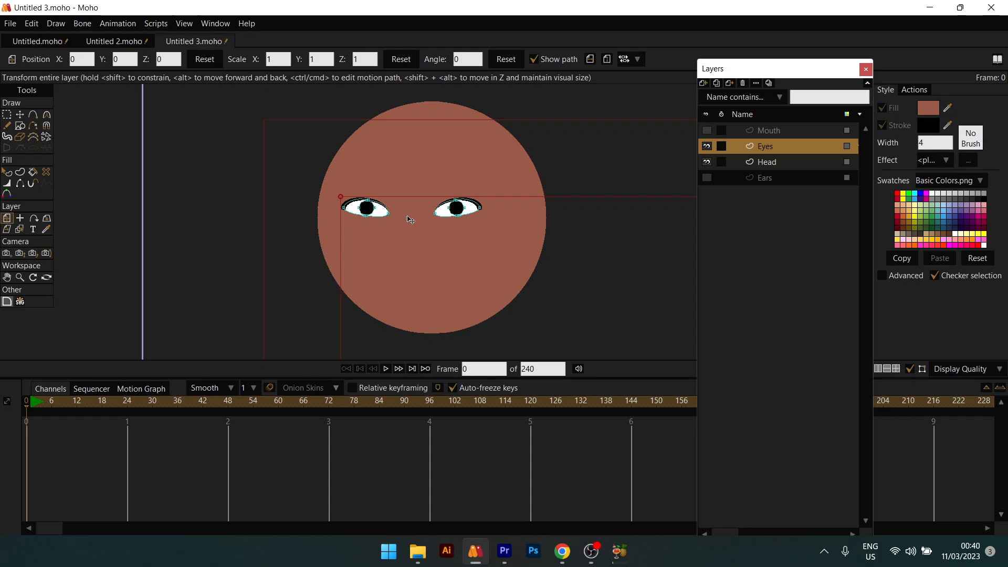
pyautogui.moveTo(407, 221); pyautogui.dragTo(429, 232)
pyautogui.press('q')
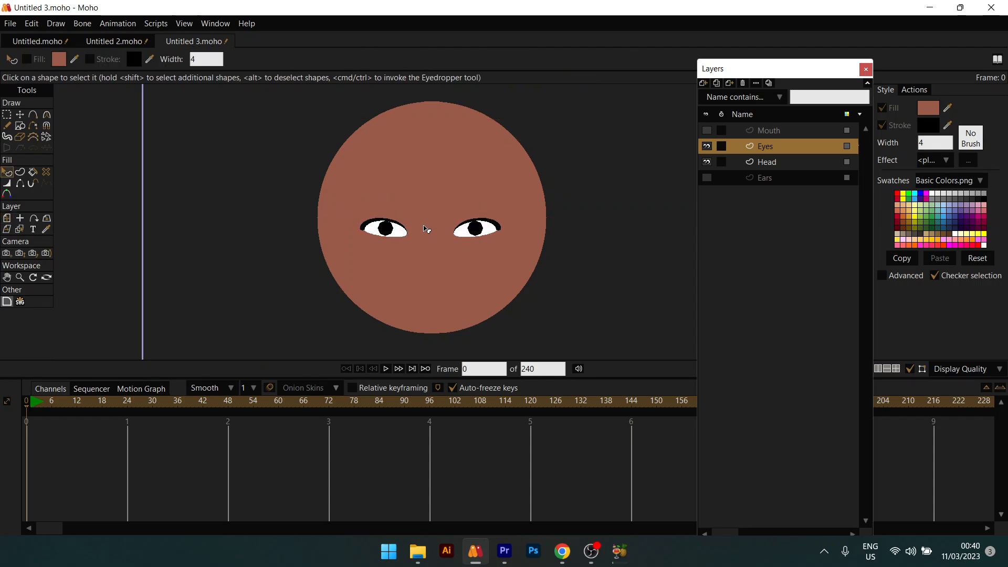
# Step: Turn on the Ears layer's visibility
pyautogui.scroll(-3, 426, 230)
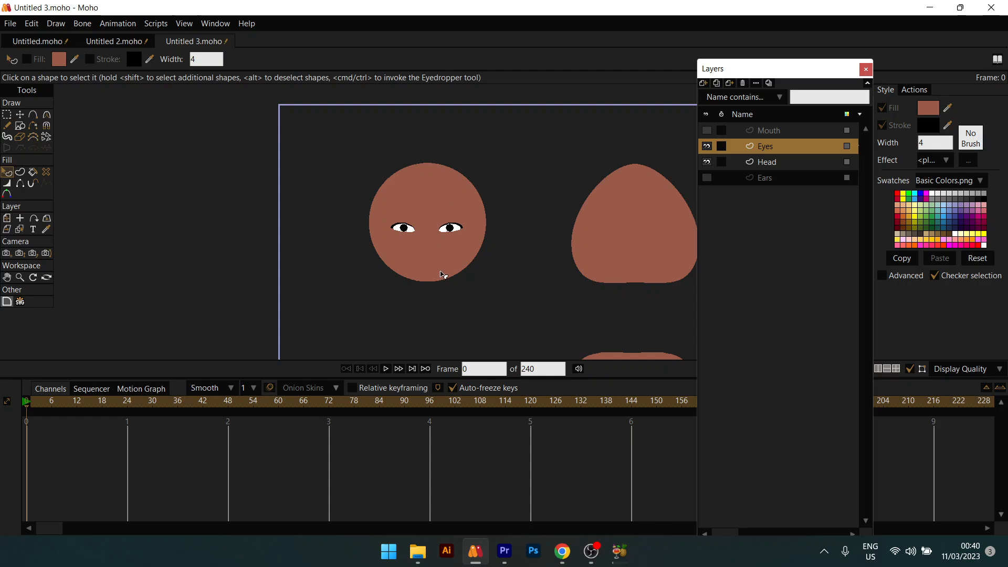
pyautogui.scroll(6, 443, 263)
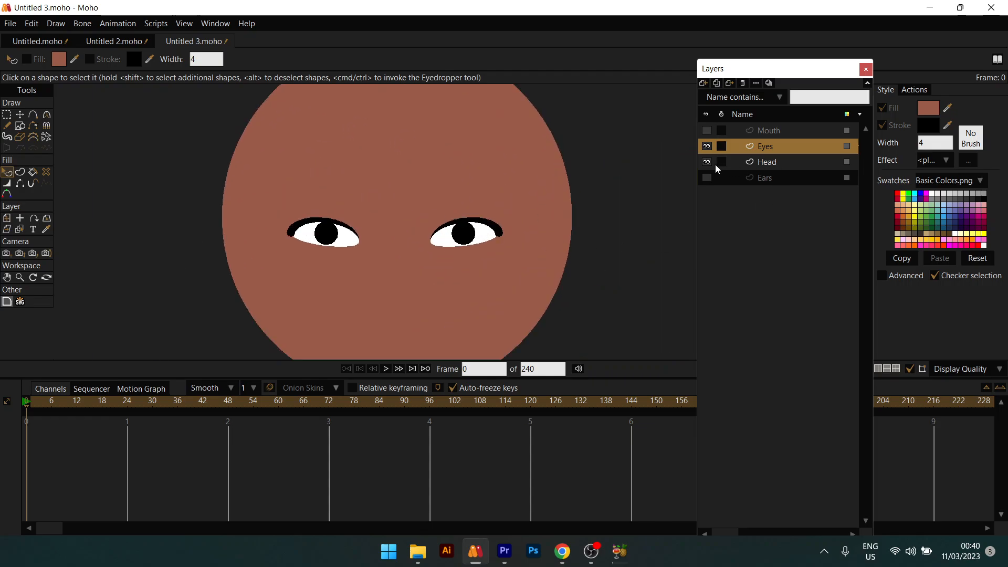
pyautogui.click(707, 178)
pyautogui.scroll(-2, 448, 221)
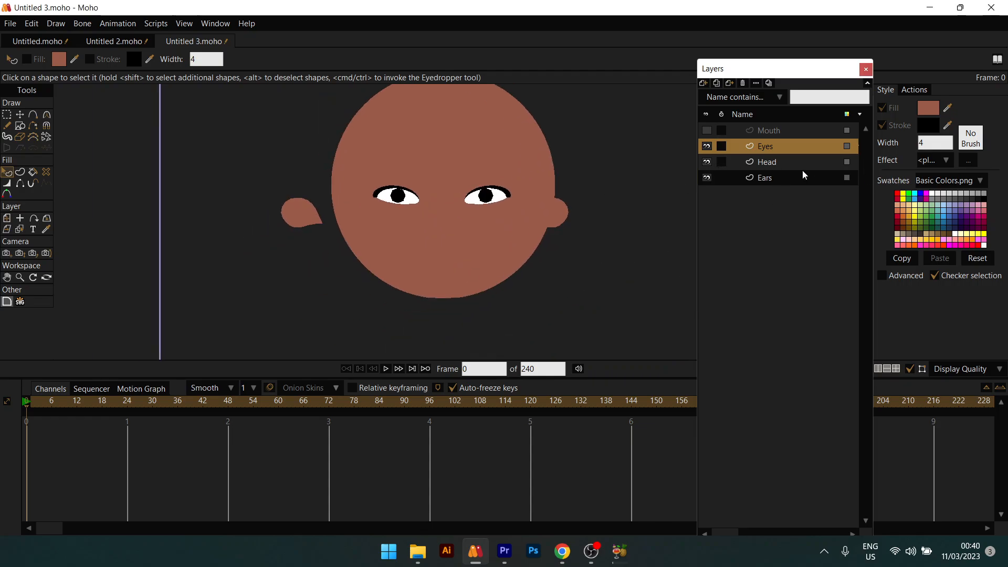
# Step: On the Ears layer, move both ears right, flip them vertically twice, and nudge them against the head
pyautogui.click(753, 178)
pyautogui.press('t')
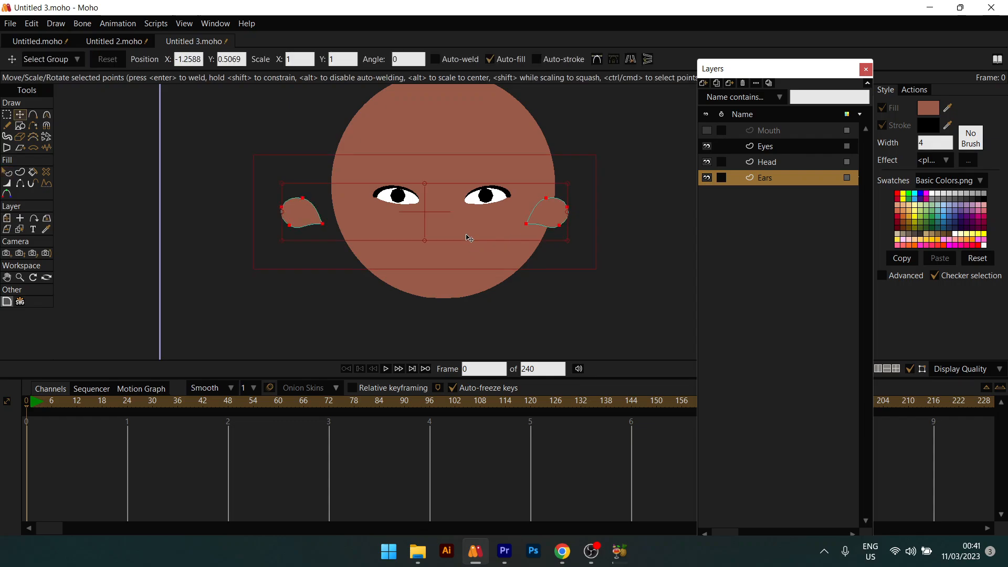
pyautogui.moveTo(468, 236); pyautogui.dragTo(492, 241)
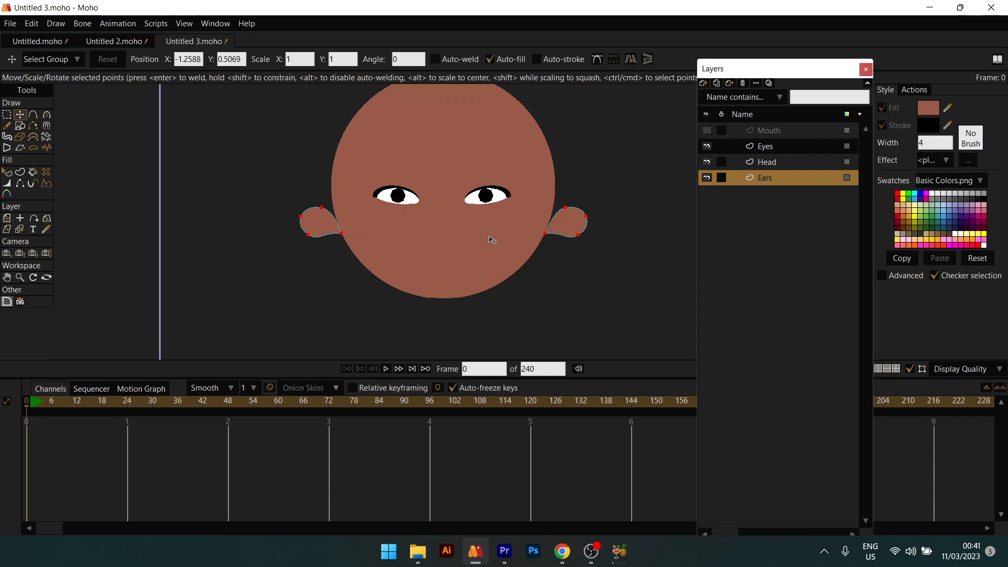
pyautogui.click(650, 60)
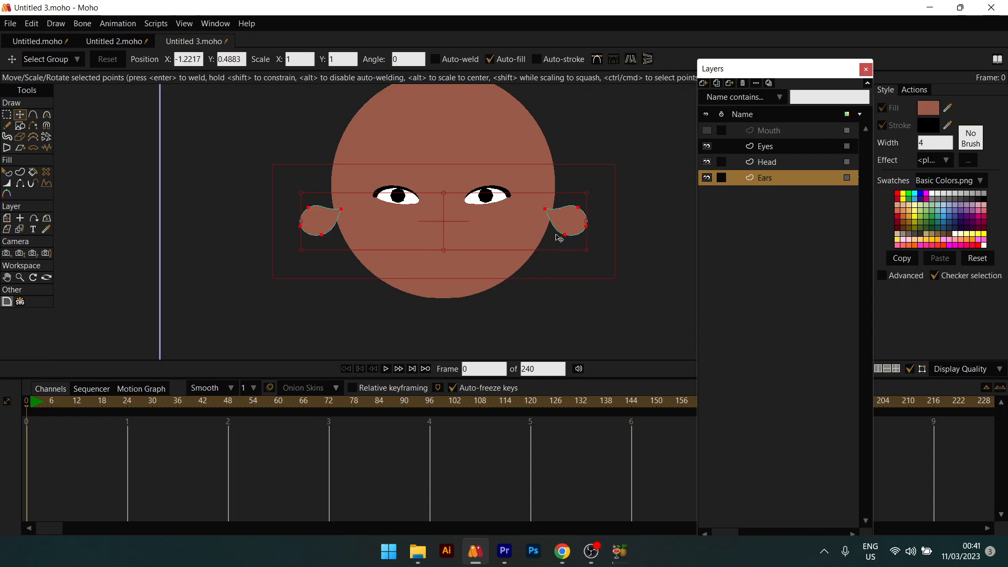
pyautogui.click(648, 60)
pyautogui.moveTo(543, 227); pyautogui.dragTo(572, 225)
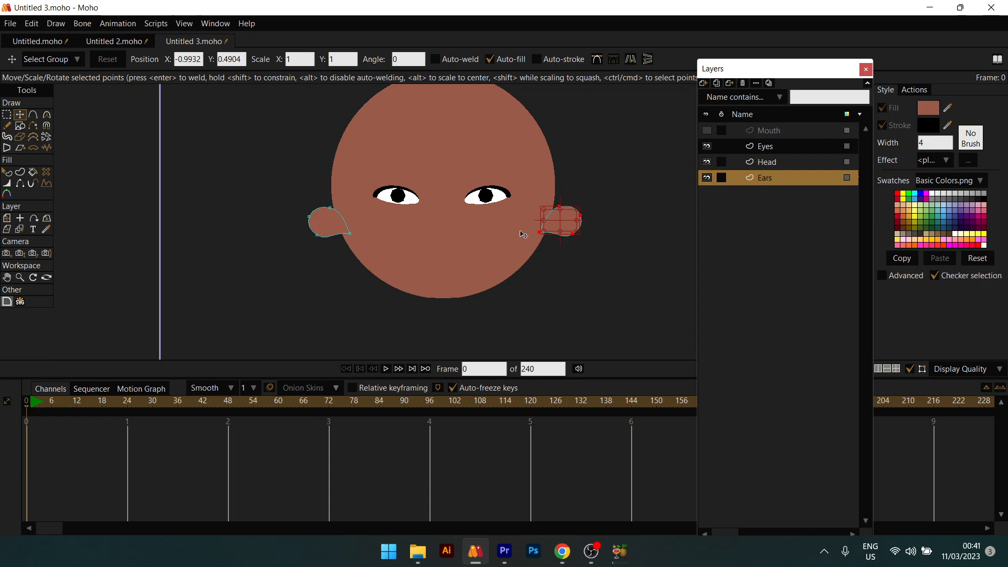
pyautogui.press('q')
pyautogui.scroll(-5, 517, 234)
pyautogui.scroll(7, 517, 235)
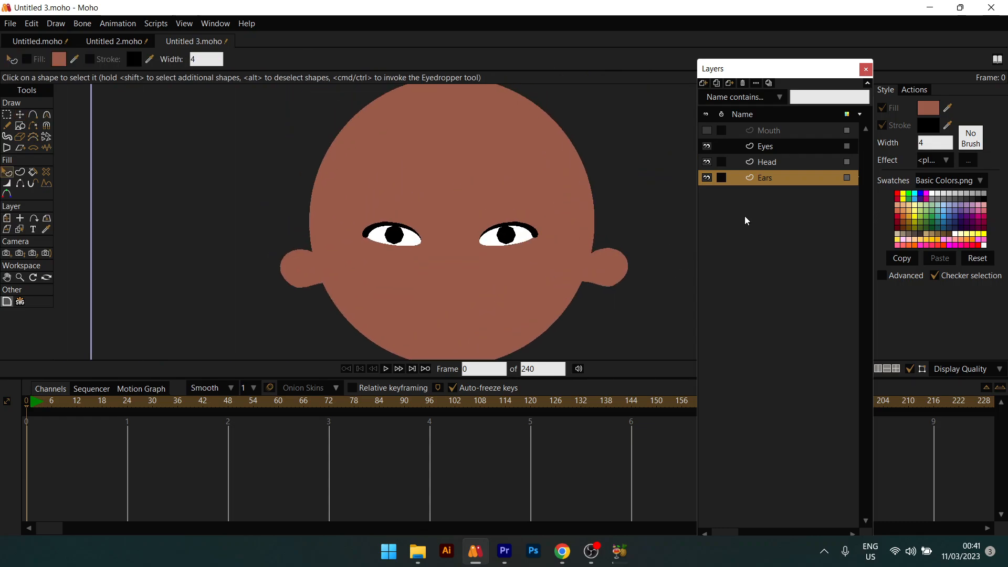
# Step: Show the Mouth layer and move the black smile right and down below the eyes
pyautogui.click(748, 130)
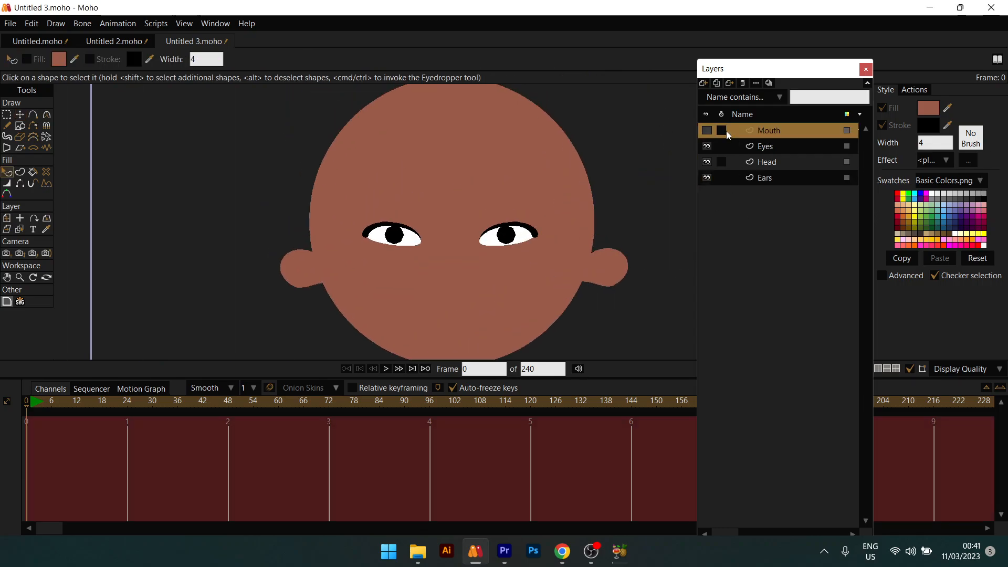
pyautogui.click(706, 131)
pyautogui.scroll(3, 473, 263)
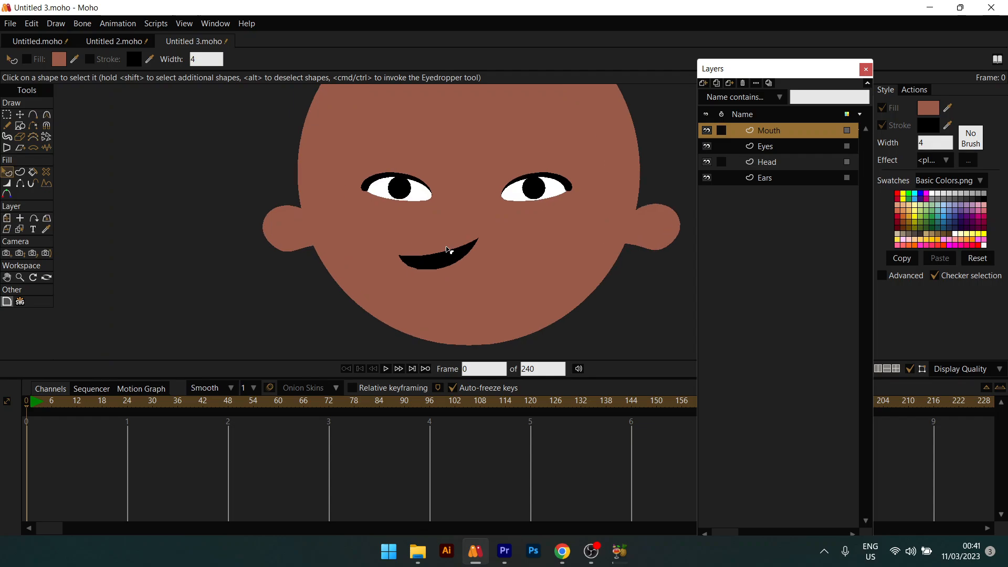
pyautogui.press('t')
pyautogui.moveTo(450, 262); pyautogui.dragTo(475, 274)
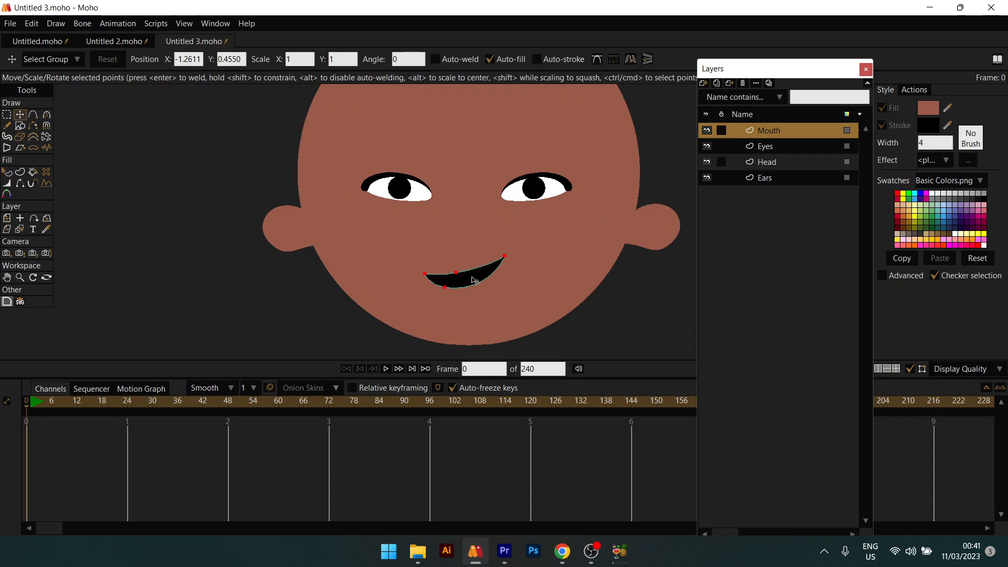
pyautogui.press('q')
pyautogui.scroll(-3, 478, 272)
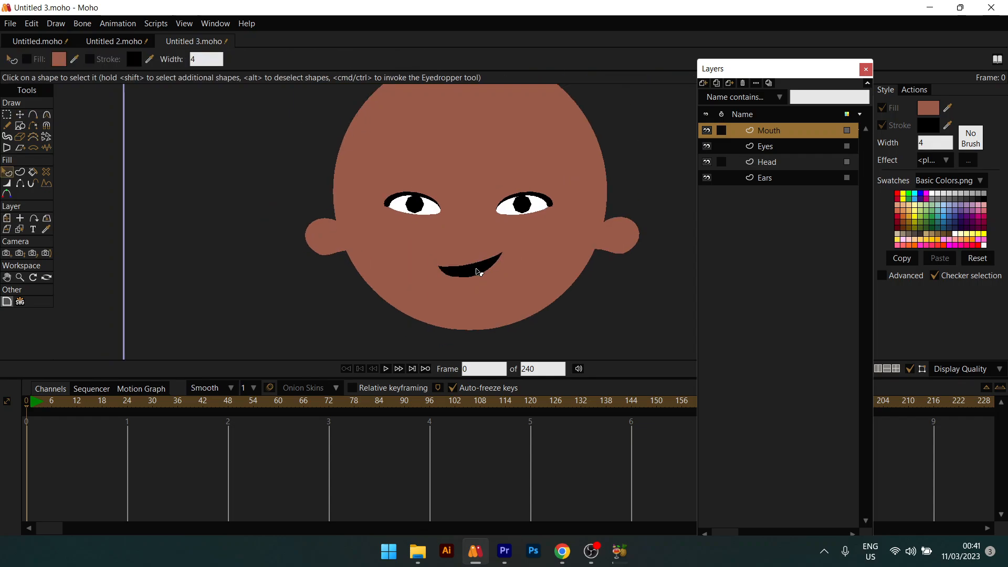
pyautogui.scroll(3, 479, 271)
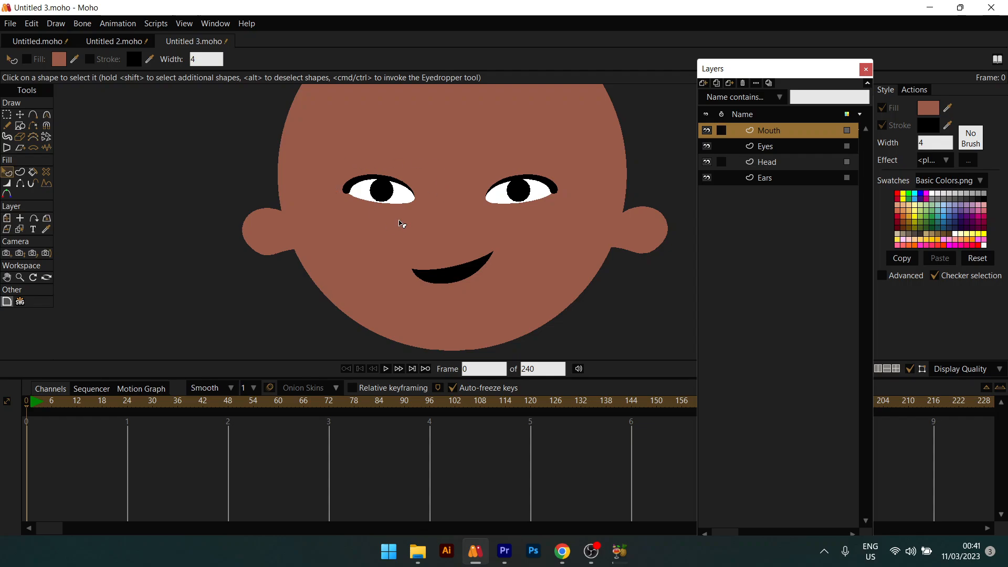
pyautogui.scroll(-2, 289, 248)
pyautogui.scroll(3, 294, 248)
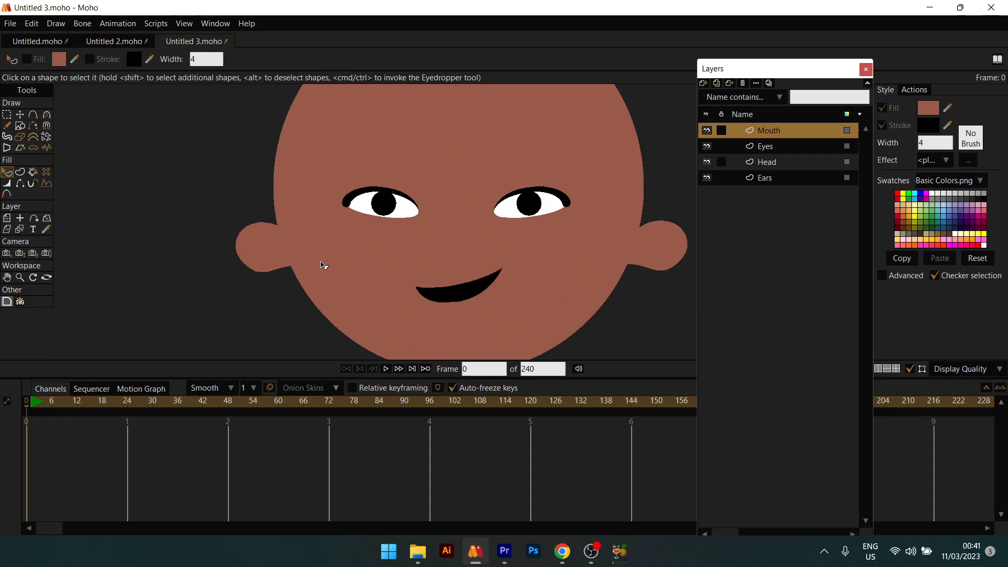
# Step: Zoom in closer on the smile, ready to draw inside it
pyautogui.press('t')
pyautogui.scroll(3, 486, 291)
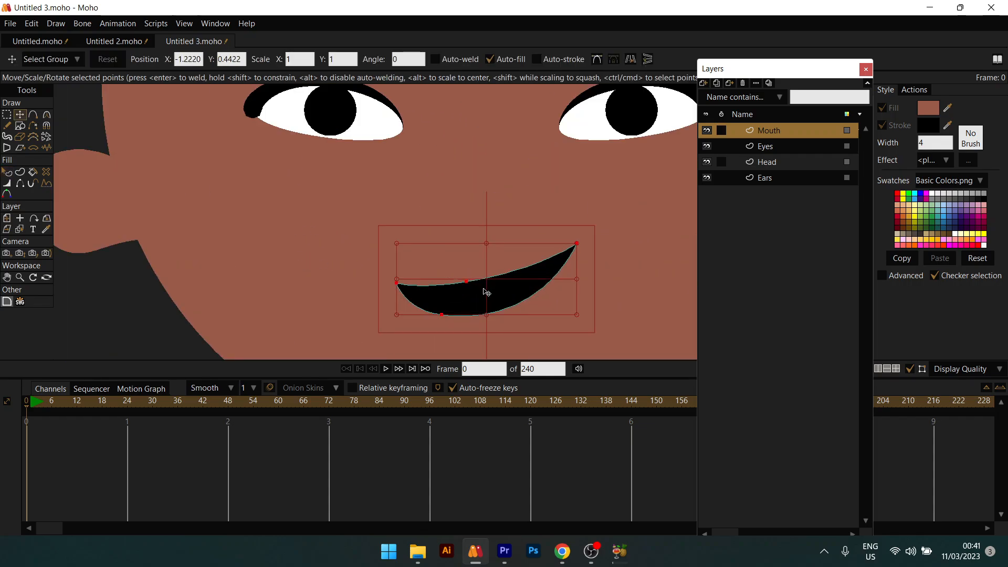
pyautogui.scroll(-4, 468, 261)
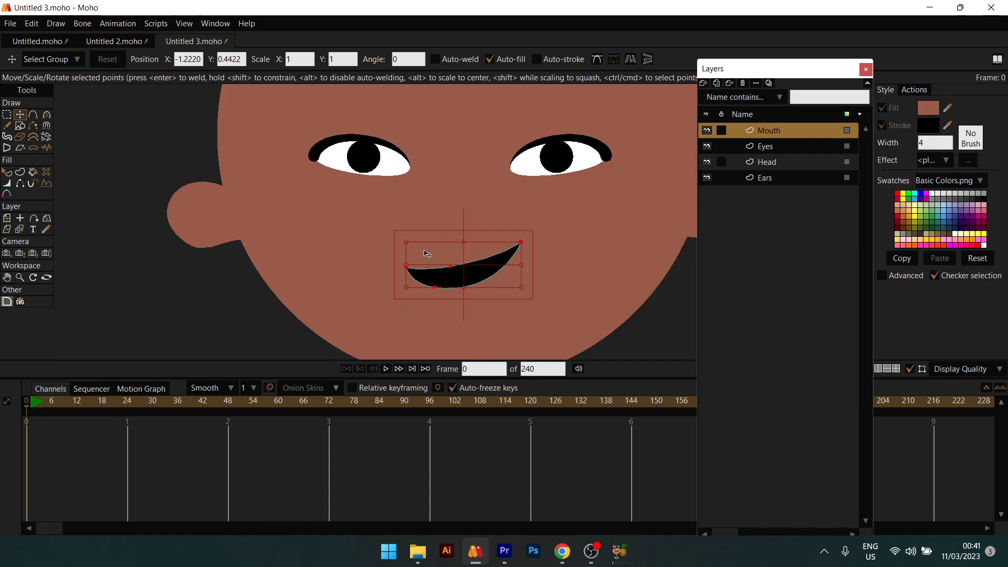
pyautogui.scroll(3, 433, 254)
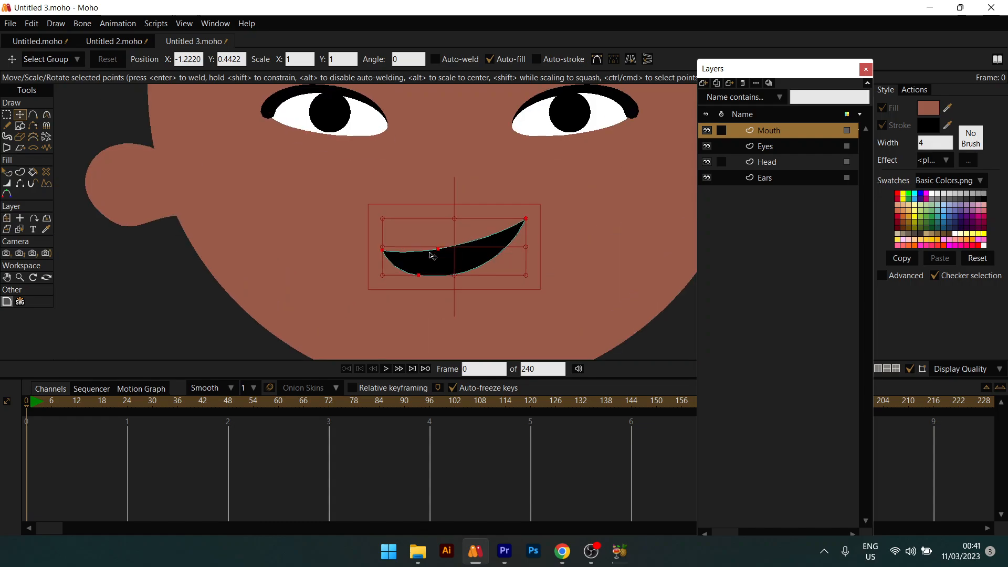
pyautogui.press('d')
pyautogui.scroll(1, 459, 267)
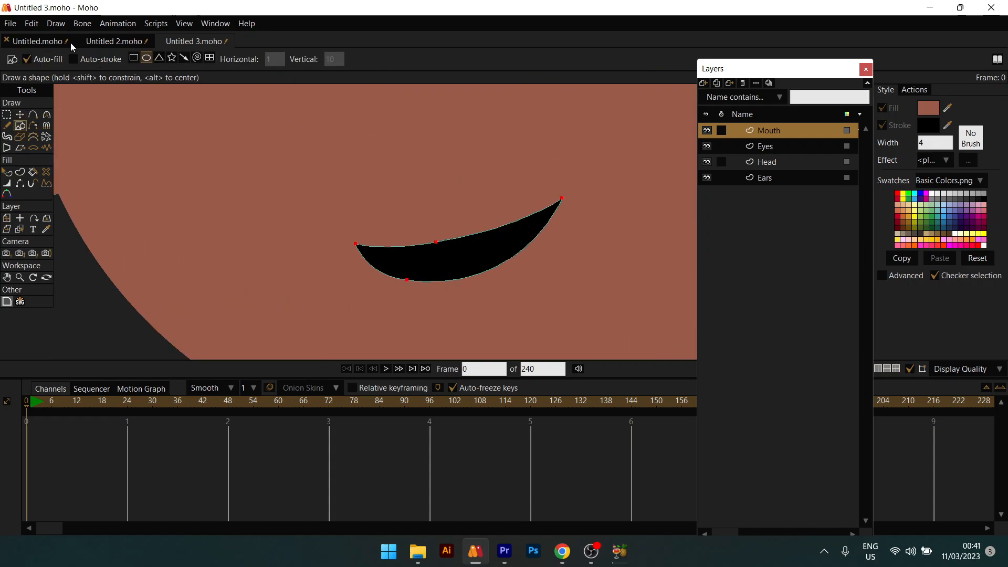
# Step: Draw a rectangle in the upper mouth and pull its top-right corner up to the edge
pyautogui.click(133, 59)
pyautogui.moveTo(406, 245); pyautogui.dragTo(484, 262)
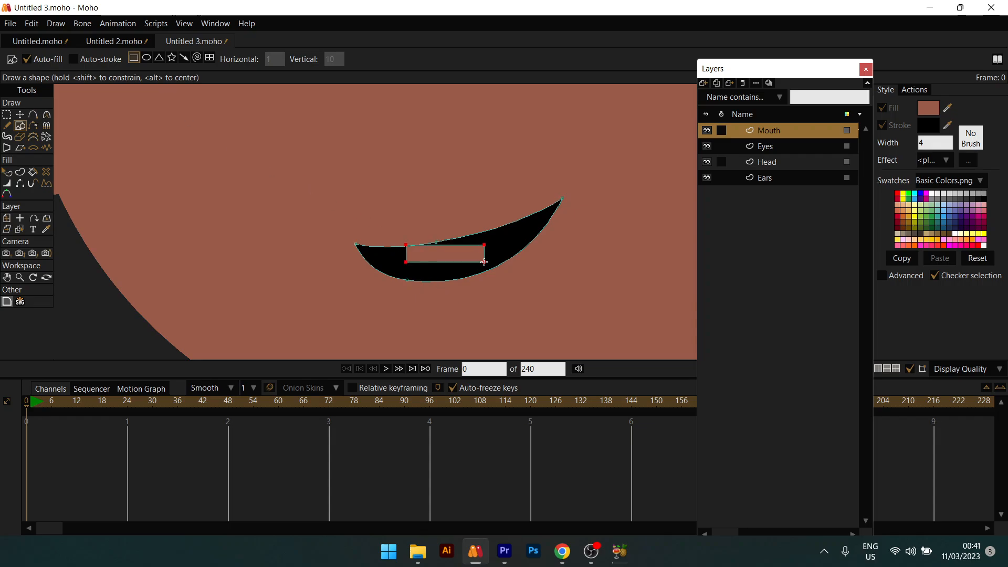
pyautogui.press('t')
pyautogui.click(486, 247)
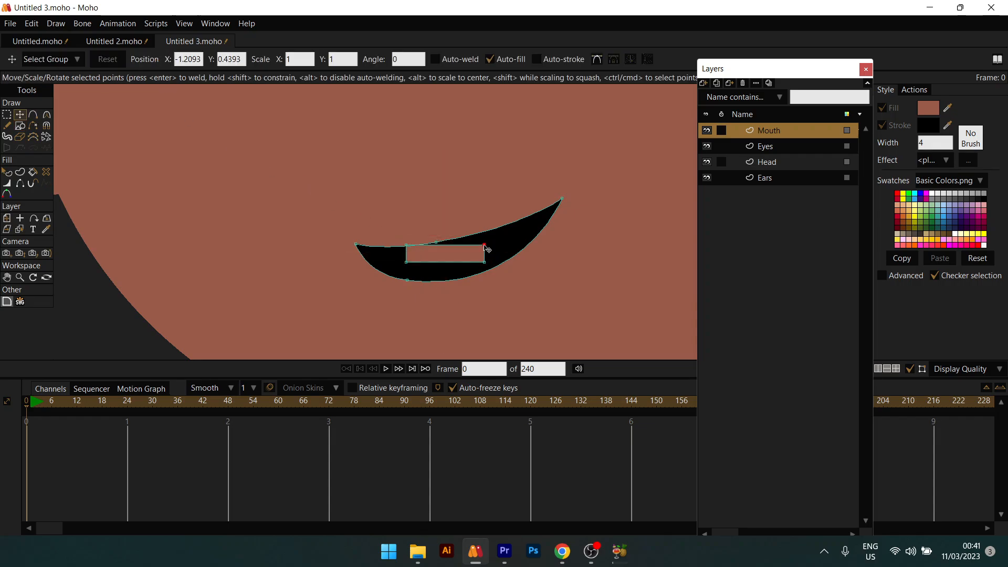
pyautogui.moveTo(484, 246); pyautogui.dragTo(502, 226)
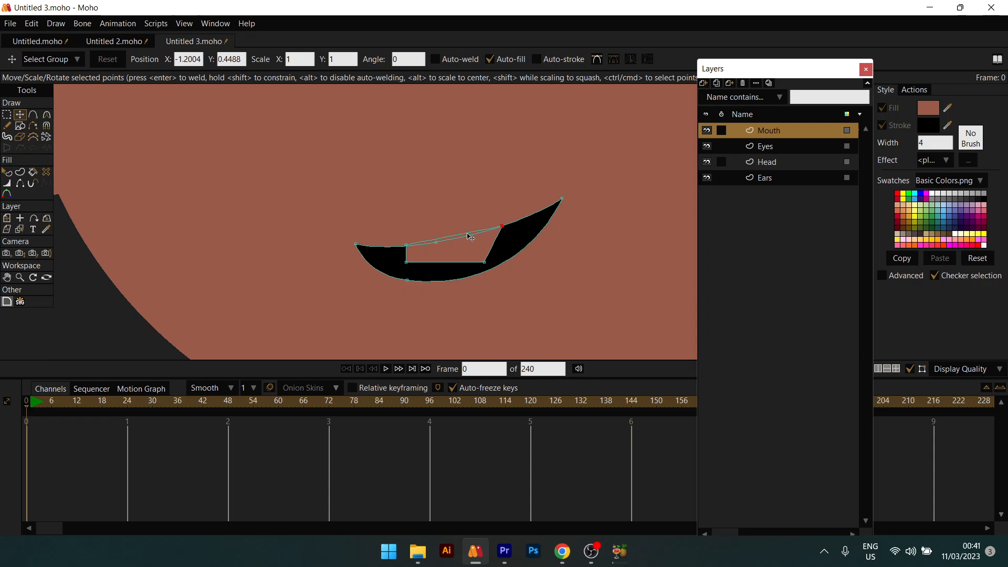
# Step: Undo the accidental extra point and slant the tooth's bottom corners along the smile's curve
pyautogui.press('e')
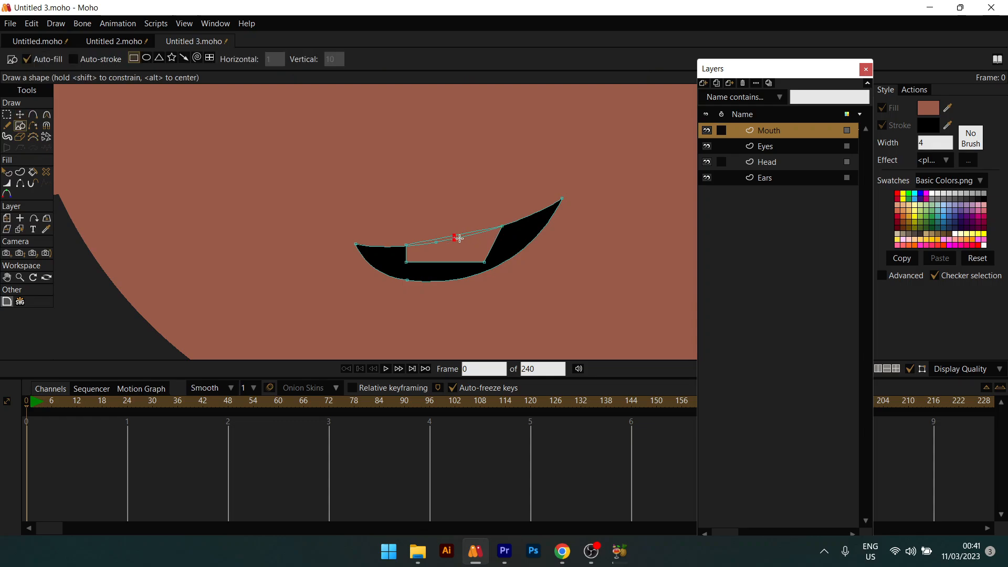
pyautogui.scroll(3, 457, 237)
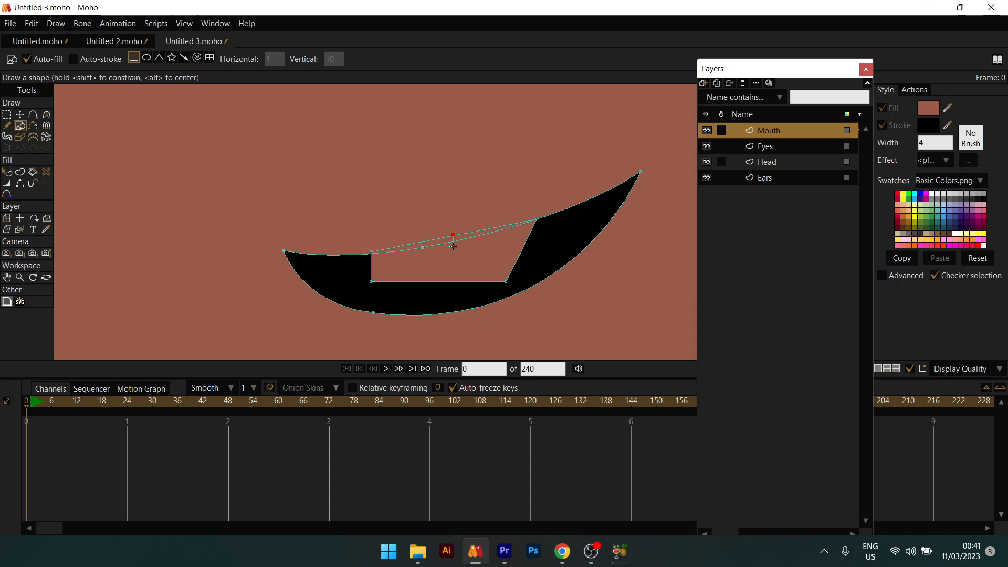
pyautogui.hotkey('ctrl', 'z')
pyautogui.hotkey('ctrl', 'z')
pyautogui.click(35, 113)
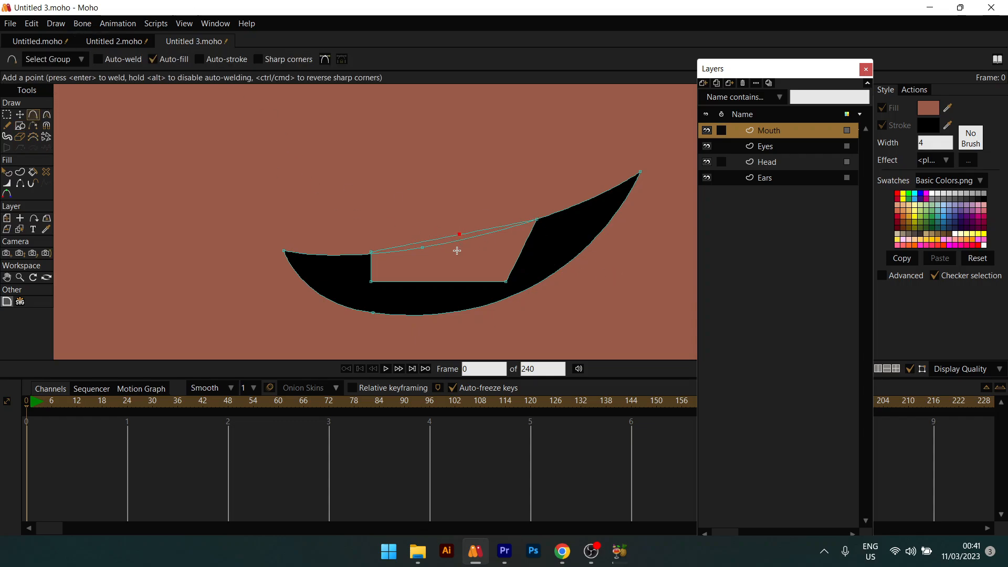
pyautogui.scroll(-2, 456, 250)
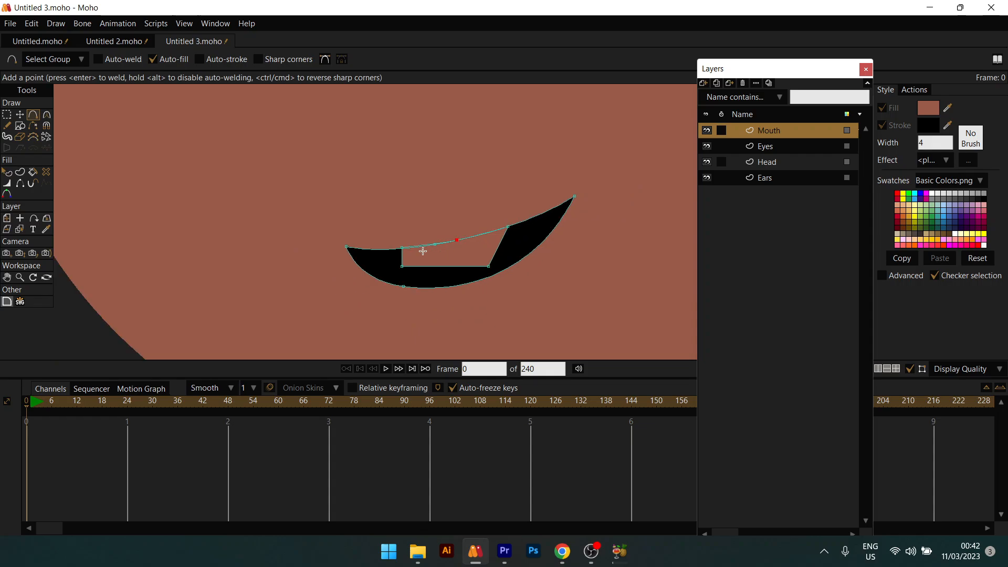
pyautogui.scroll(1, 422, 252)
pyautogui.press('t')
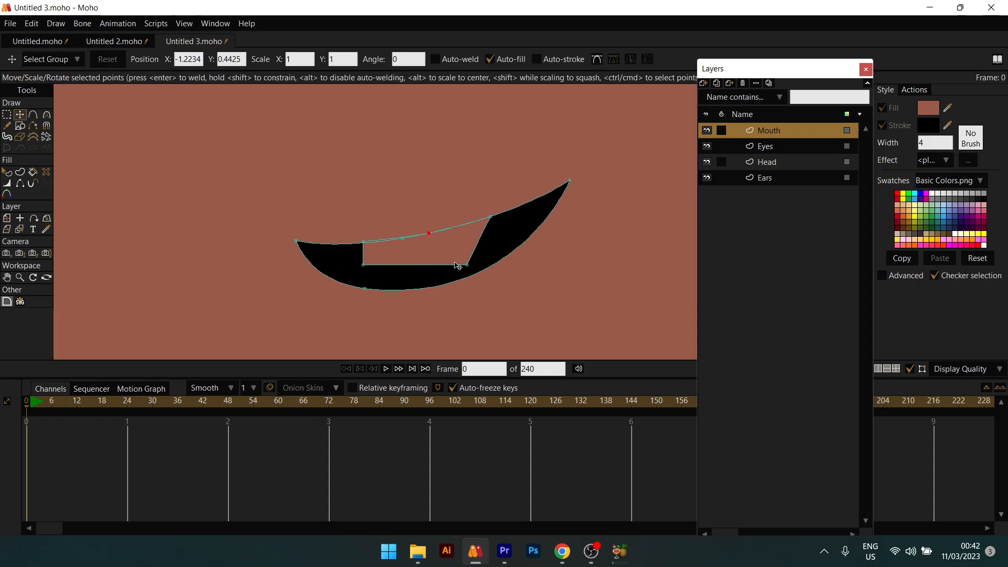
pyautogui.moveTo(467, 264); pyautogui.dragTo(490, 245)
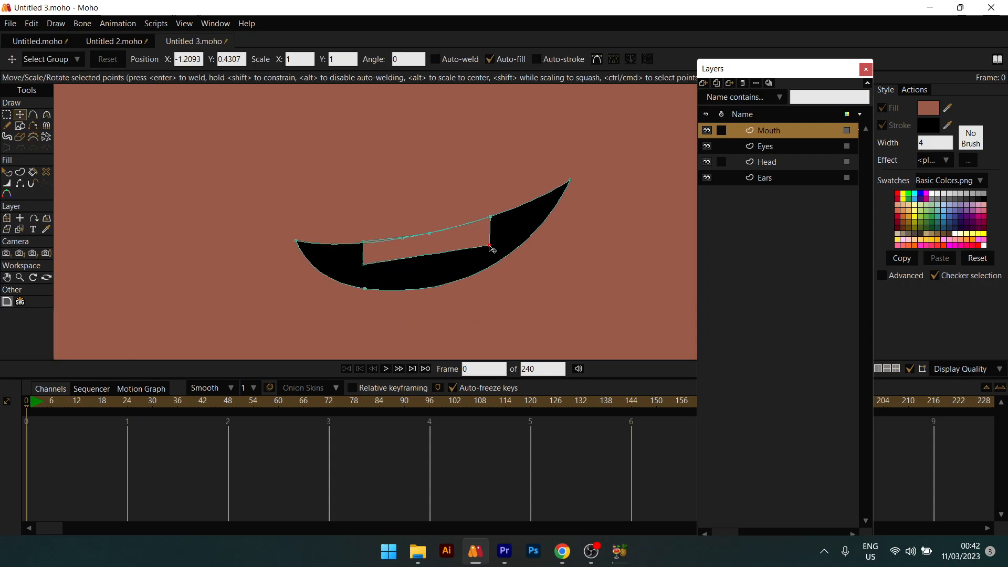
pyautogui.moveTo(363, 265); pyautogui.dragTo(380, 265)
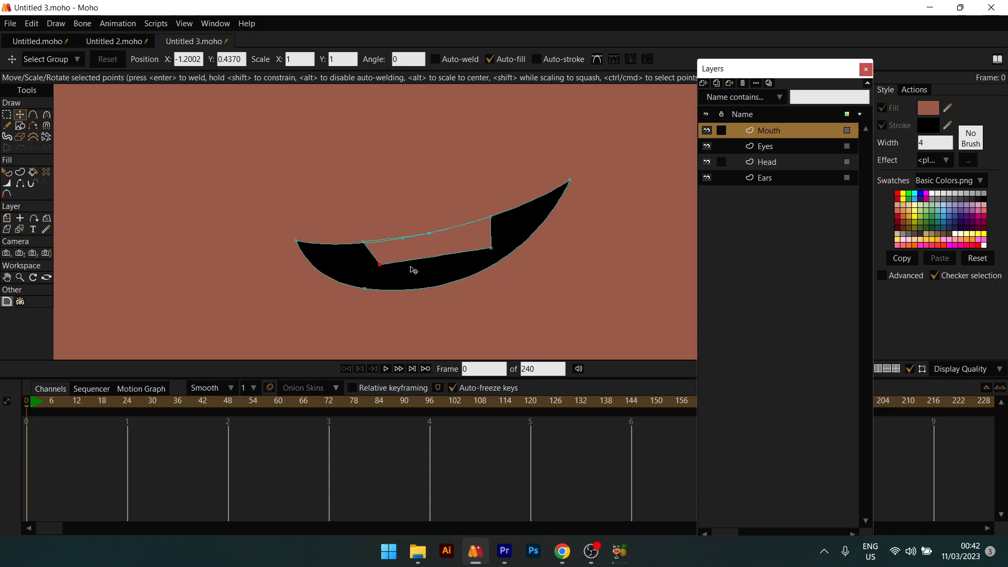
# Step: Tuck in the tooth's bottom-right corner and fill the tooth white (FFFFFF)
pyautogui.moveTo(490, 251); pyautogui.dragTo(485, 251)
pyautogui.press('q')
pyautogui.click(472, 242)
pyautogui.click(922, 110)
pyautogui.moveTo(787, 175); pyautogui.dragTo(719, 151)
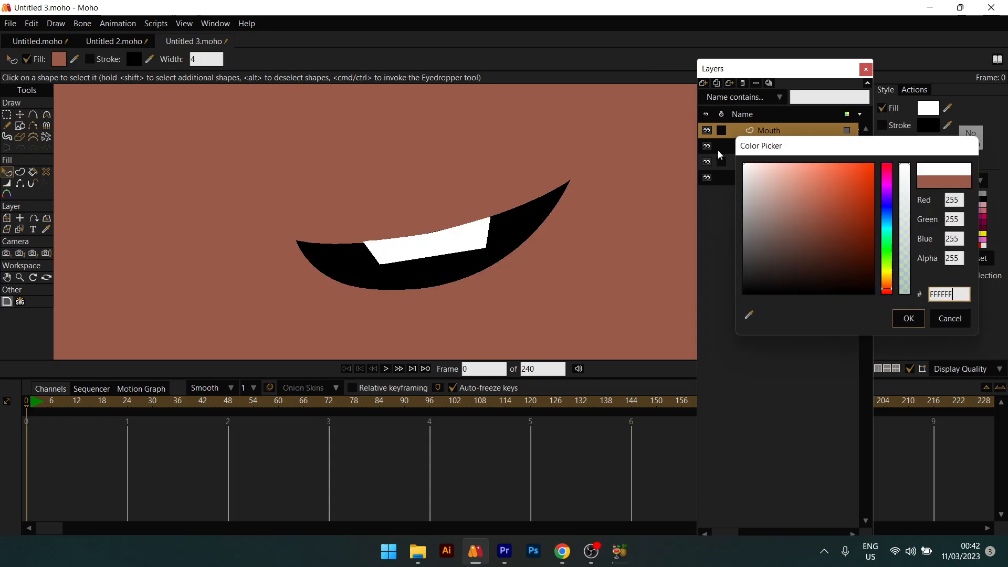
pyautogui.click(907, 318)
# Step: Recentre the view on the round head and select the Eyes layer
pyautogui.scroll(-5, 378, 261)
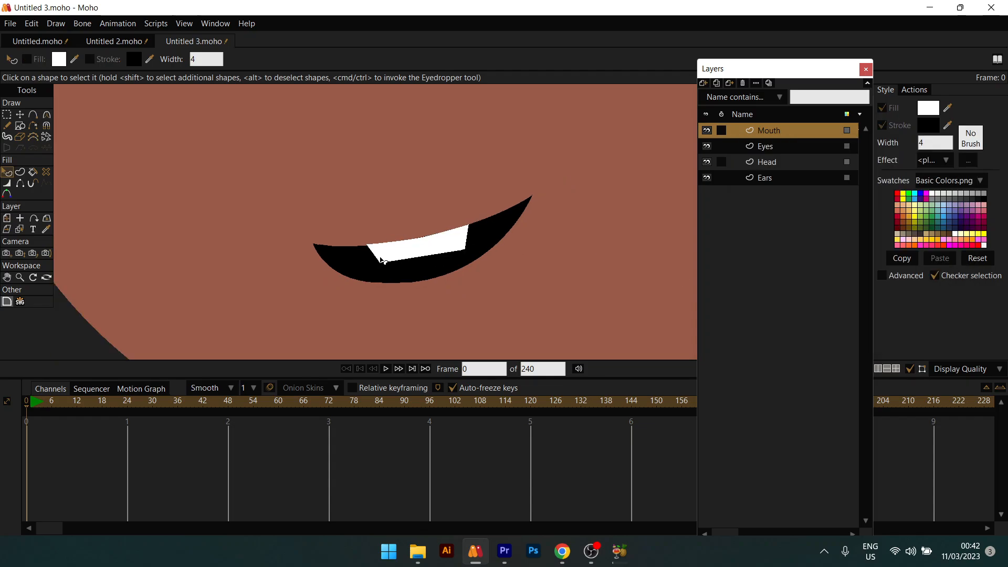
pyautogui.scroll(2, 447, 270)
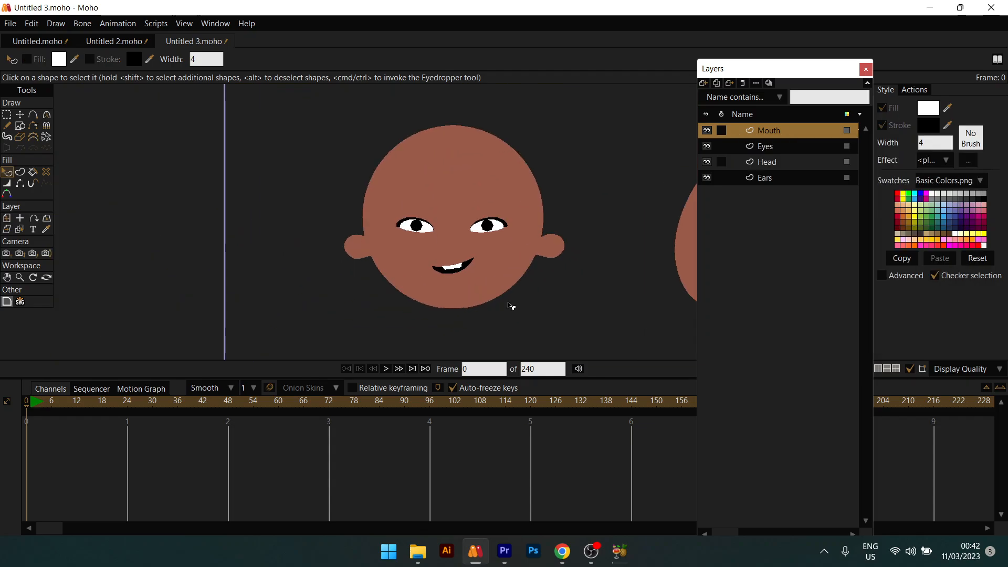
pyautogui.scroll(-4, 408, 242)
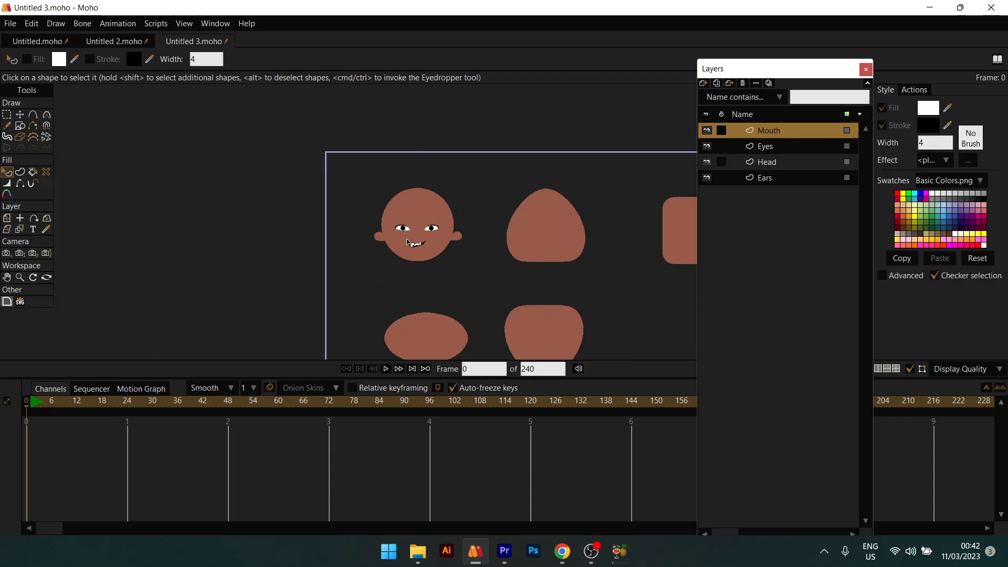
pyautogui.scroll(3, 408, 242)
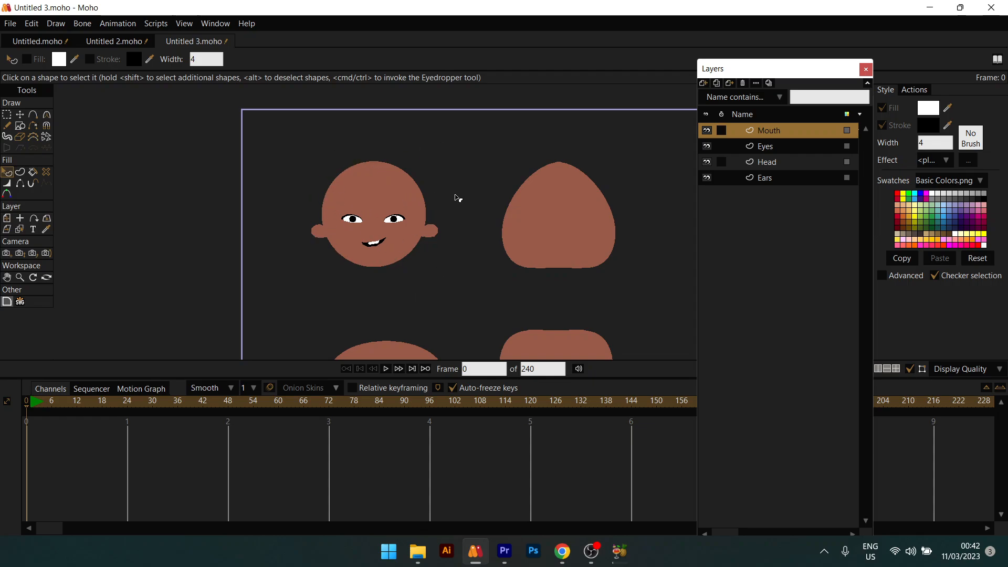
pyautogui.scroll(-2, 394, 238)
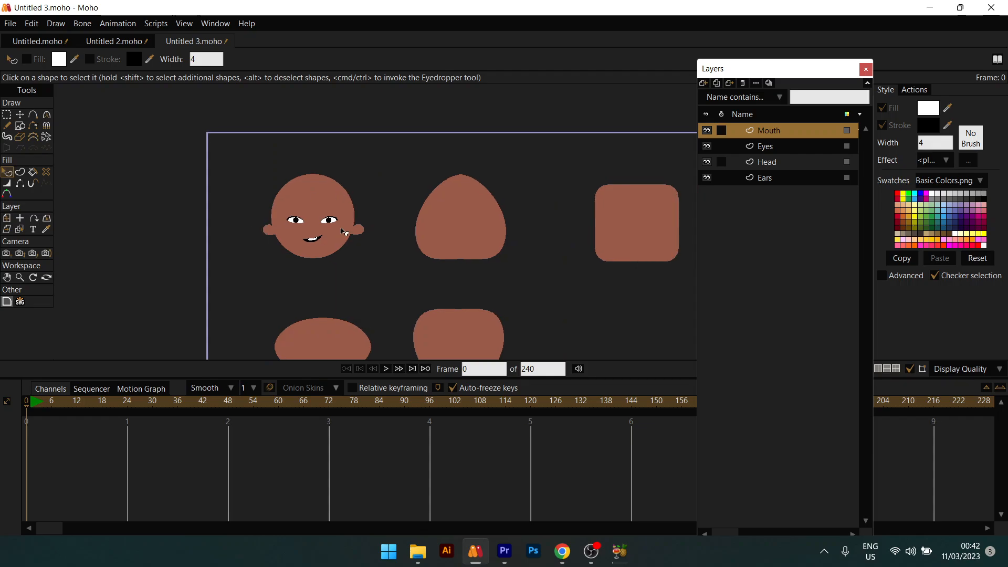
pyautogui.scroll(-2, 309, 225)
pyautogui.scroll(4, 405, 119)
pyautogui.scroll(1, 397, 192)
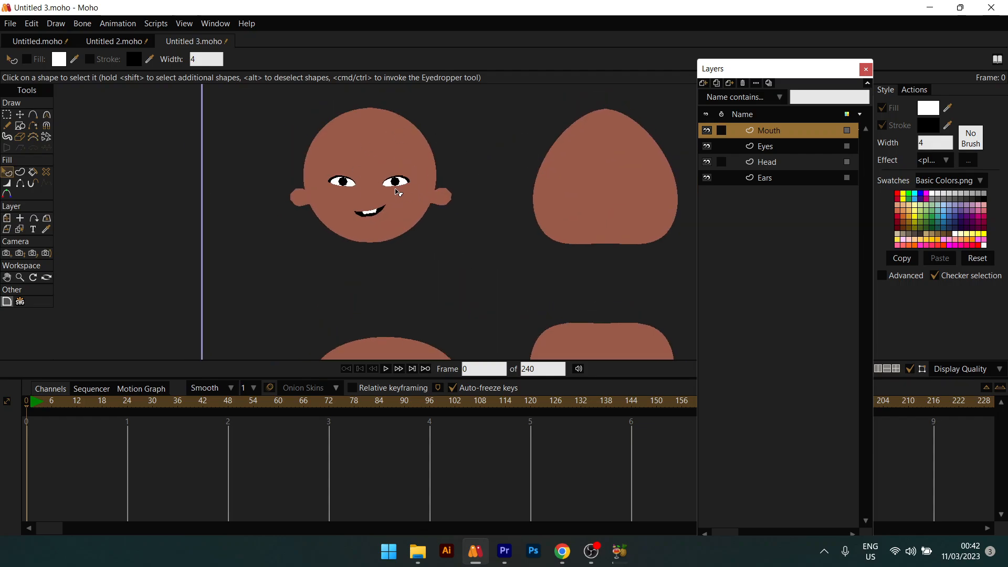
pyautogui.moveTo(396, 173); pyautogui.dragTo(311, 226)
pyautogui.scroll(4, 267, 264)
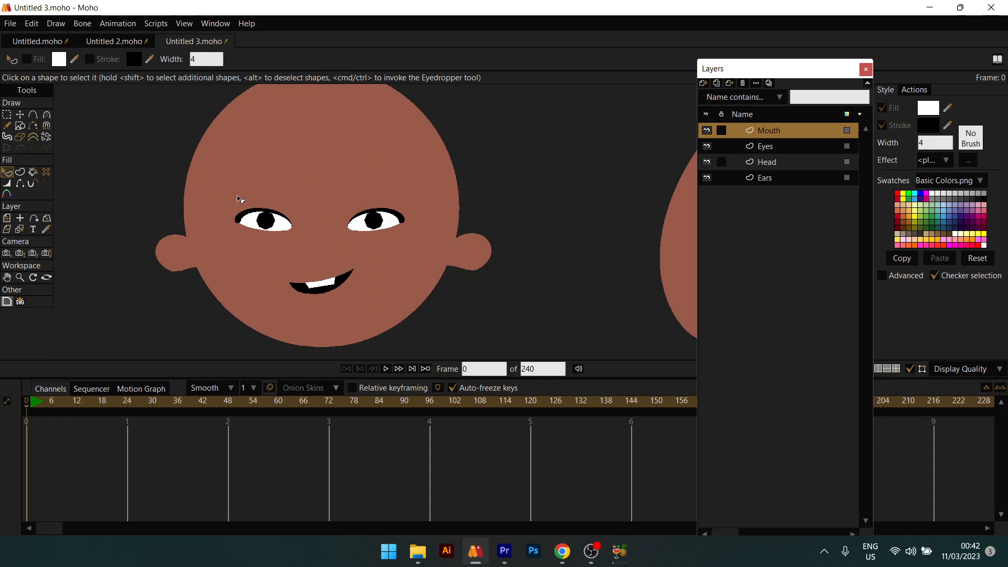
pyautogui.keyDown('ctrl'); pyautogui.keyDown('alt'); pyautogui.click(273, 231); pyautogui.keyUp('alt'); pyautogui.keyUp('ctrl')
# Step: Move the left and right pupils slightly up within the white eyes
pyautogui.scroll(2, 285, 233)
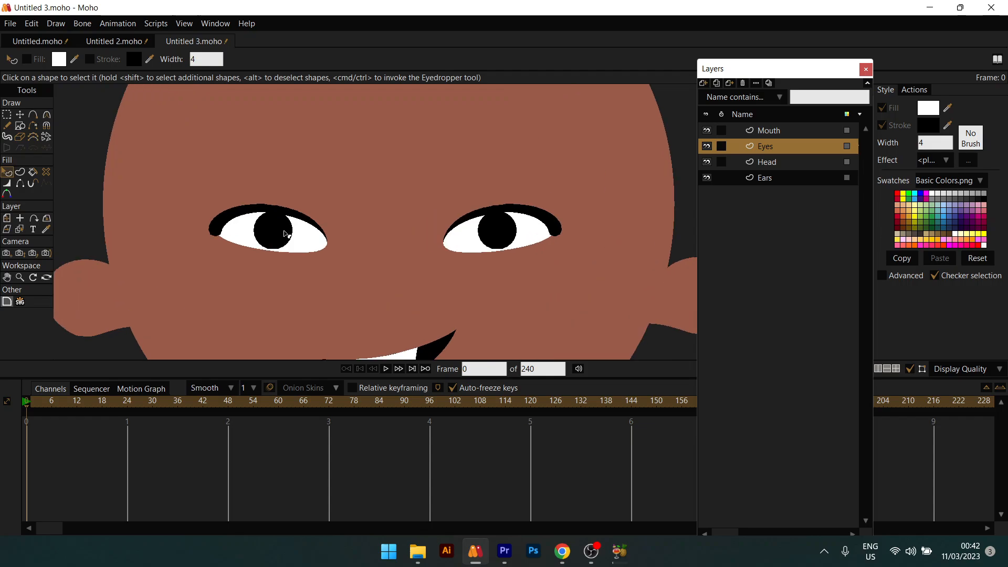
pyautogui.press('t')
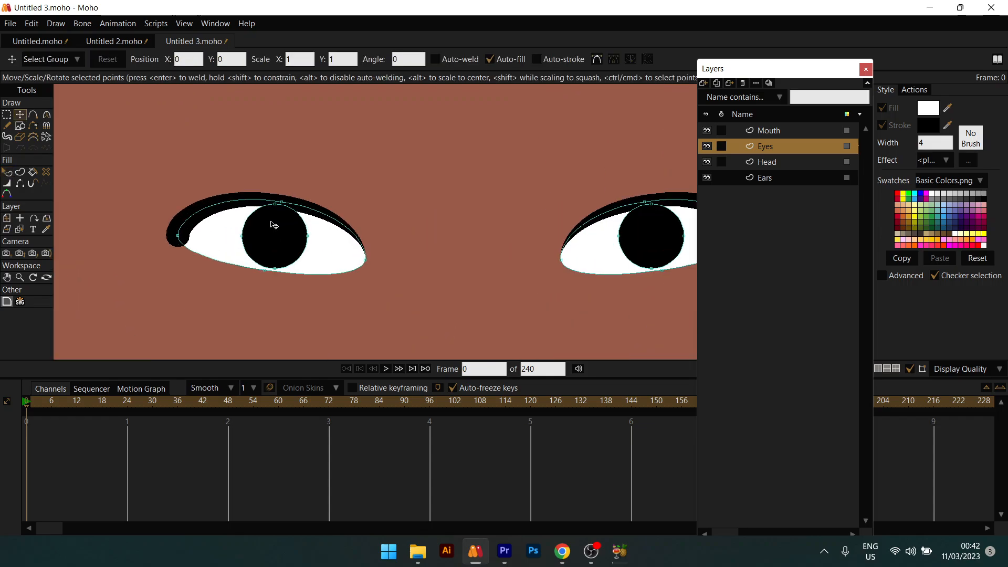
pyautogui.click(278, 228)
pyautogui.moveTo(278, 229)
pyautogui.mouseDown()
pyautogui.moveTo(270, 231)
pyautogui.moveTo(279, 230)
pyautogui.mouseUp()
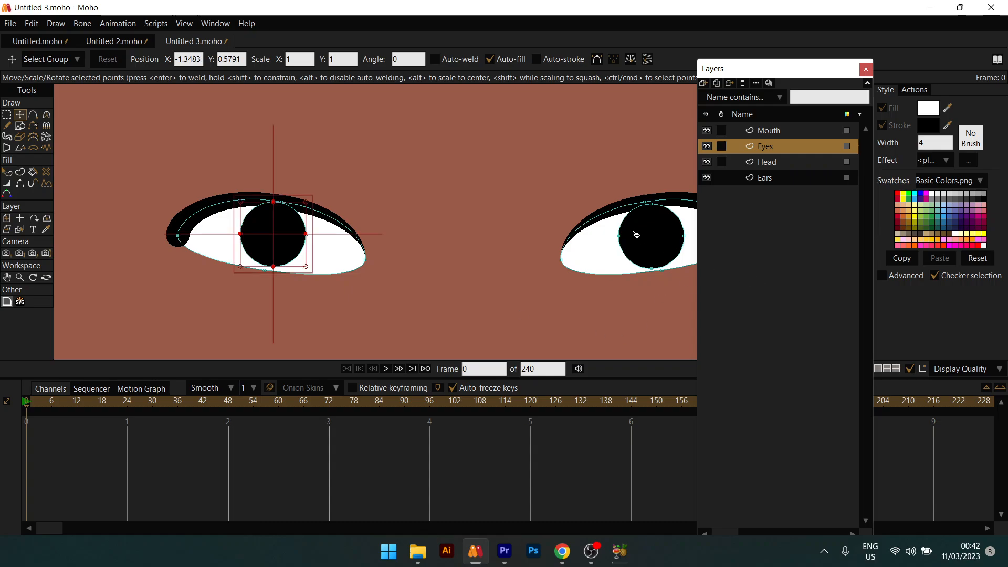
pyautogui.click(656, 237)
pyautogui.moveTo(650, 240); pyautogui.dragTo(654, 236)
pyautogui.press('q')
# Step: Pan and zoom the view over to centre the tall head
pyautogui.scroll(-8, 574, 244)
pyautogui.scroll(-2, 568, 248)
pyautogui.scroll(5, 589, 244)
pyautogui.moveTo(583, 244); pyautogui.dragTo(537, 245)
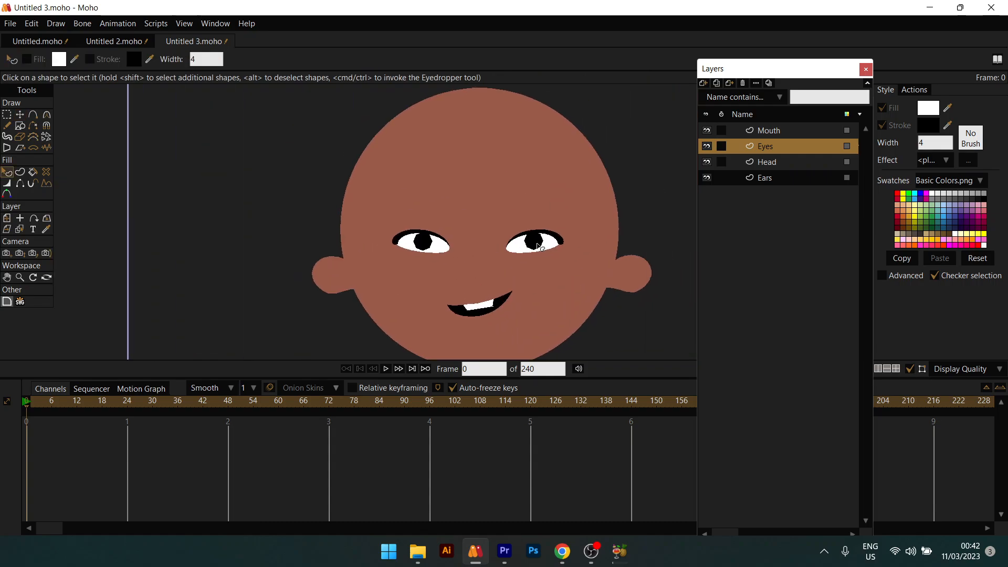
pyautogui.scroll(-4, 528, 264)
pyautogui.moveTo(608, 216); pyautogui.dragTo(325, 200)
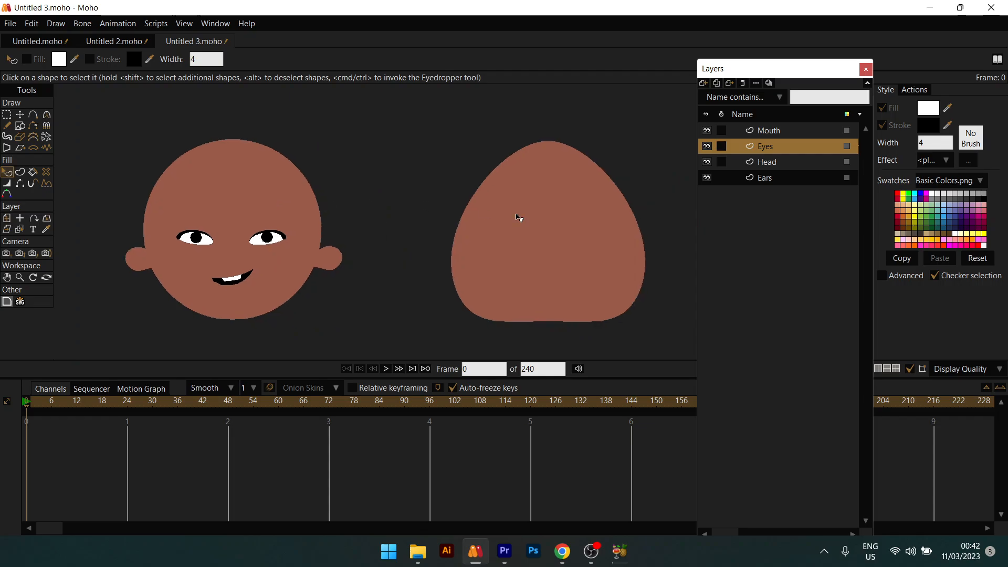
pyautogui.scroll(-2, 516, 213)
pyautogui.moveTo(539, 236); pyautogui.dragTo(464, 253)
pyautogui.scroll(4, 465, 252)
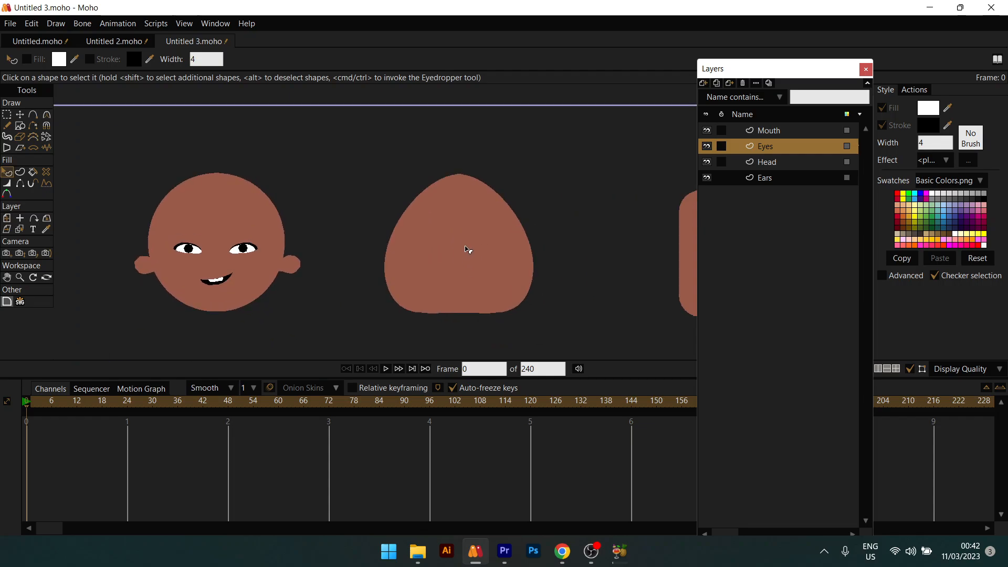
pyautogui.scroll(-1, 466, 250)
pyautogui.scroll(3, 468, 250)
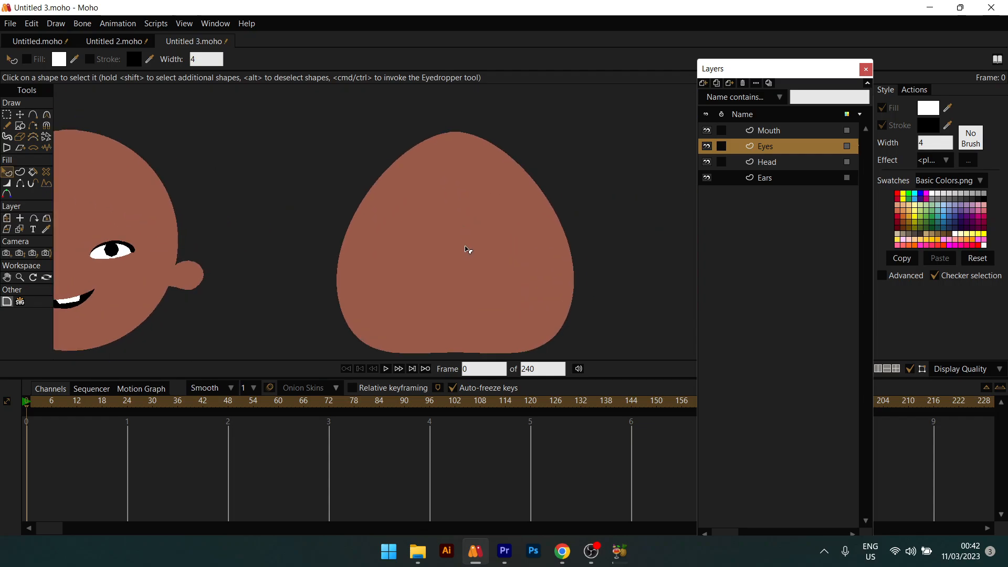
pyautogui.moveTo(468, 250); pyautogui.dragTo(522, 239)
pyautogui.scroll(-2, 514, 240)
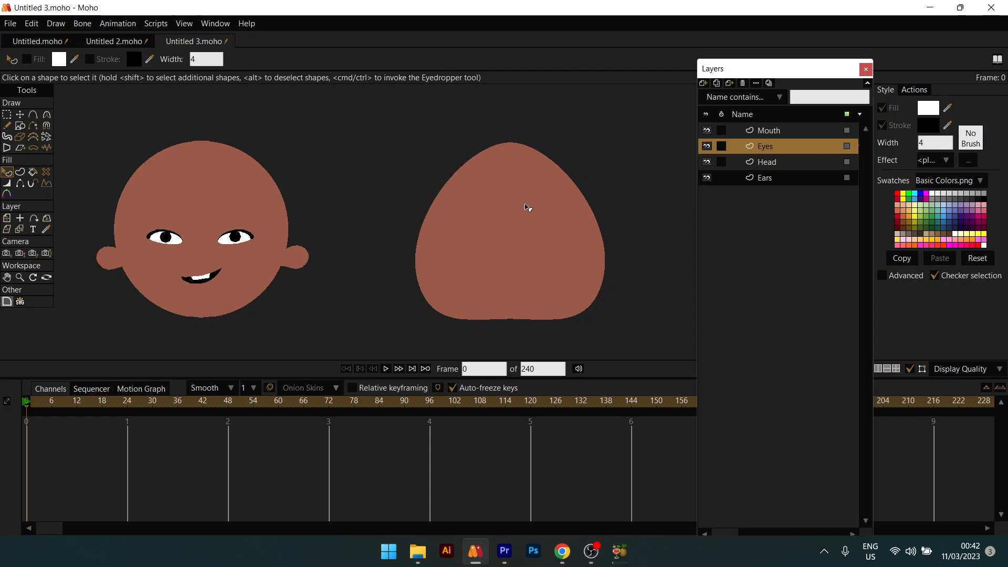
pyautogui.scroll(-3, 473, 259)
pyautogui.moveTo(400, 226)
pyautogui.mouseDown()
pyautogui.moveTo(387, 227)
pyautogui.moveTo(409, 230)
pyautogui.mouseUp()
pyautogui.scroll(2, 405, 243)
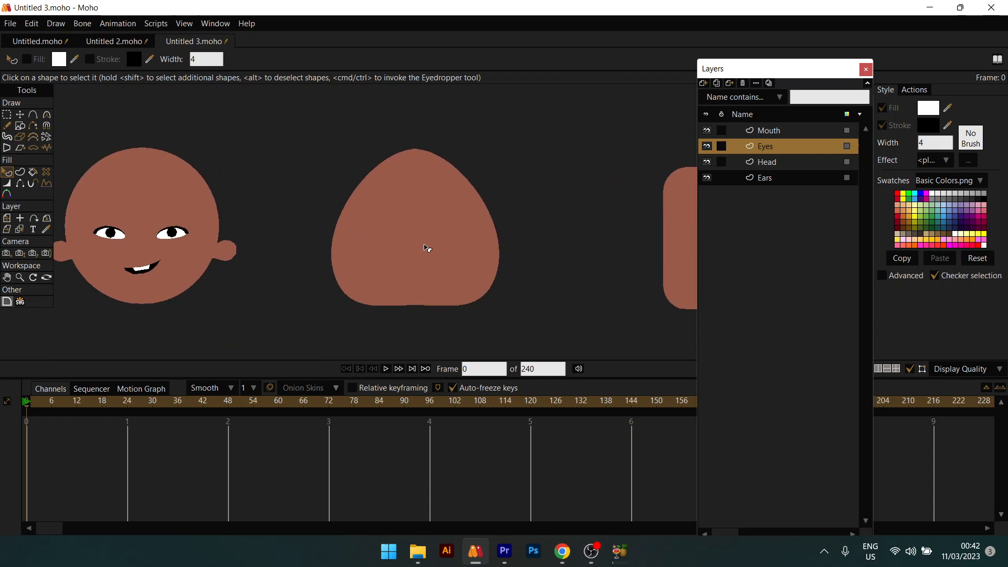
# Step: Draw a white ellipse eye on the tall head and place the duplicate on the right side
pyautogui.click(20, 114)
pyautogui.click(20, 126)
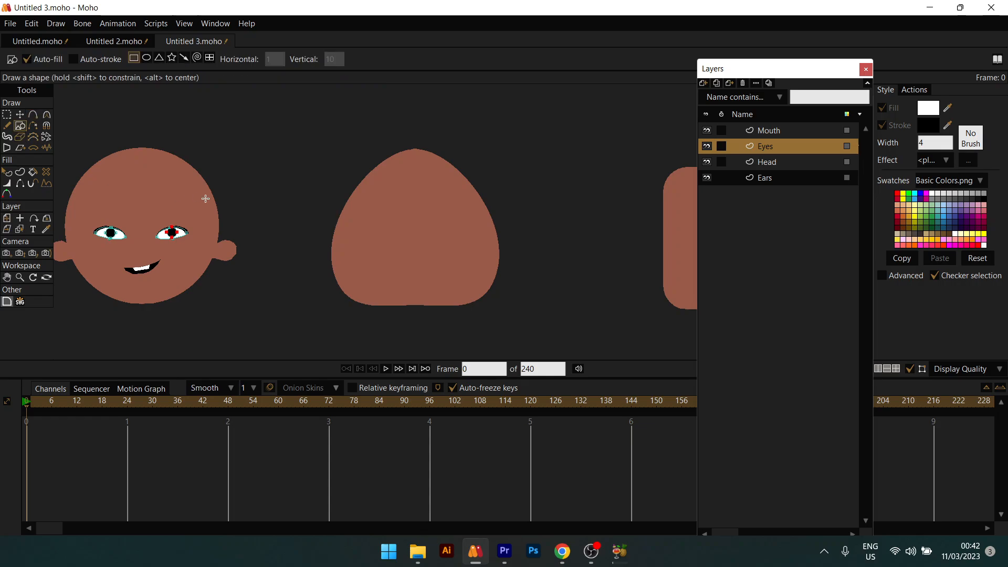
pyautogui.scroll(1, 464, 264)
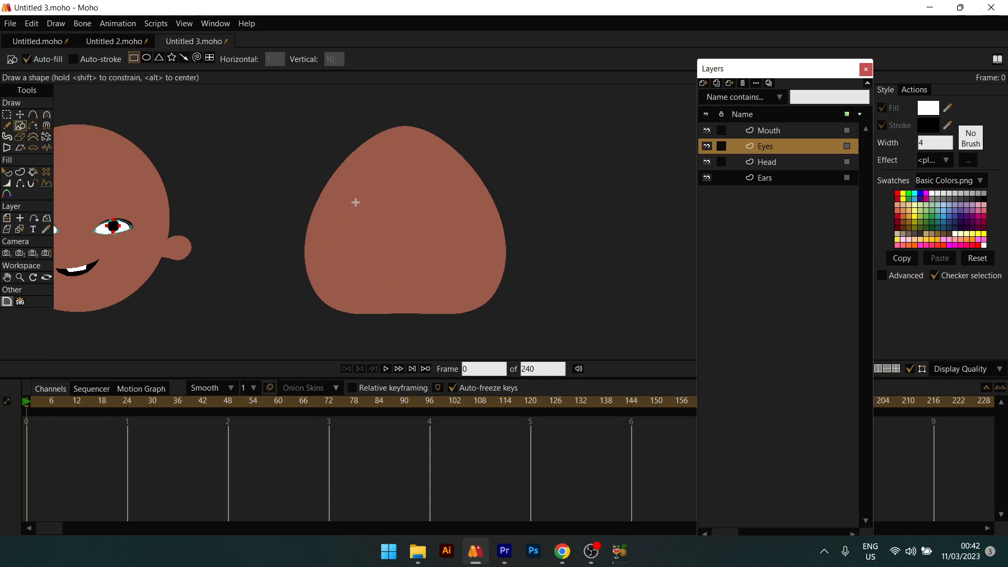
pyautogui.click(146, 58)
pyautogui.moveTo(353, 206); pyautogui.dragTo(366, 213)
pyautogui.press('r')
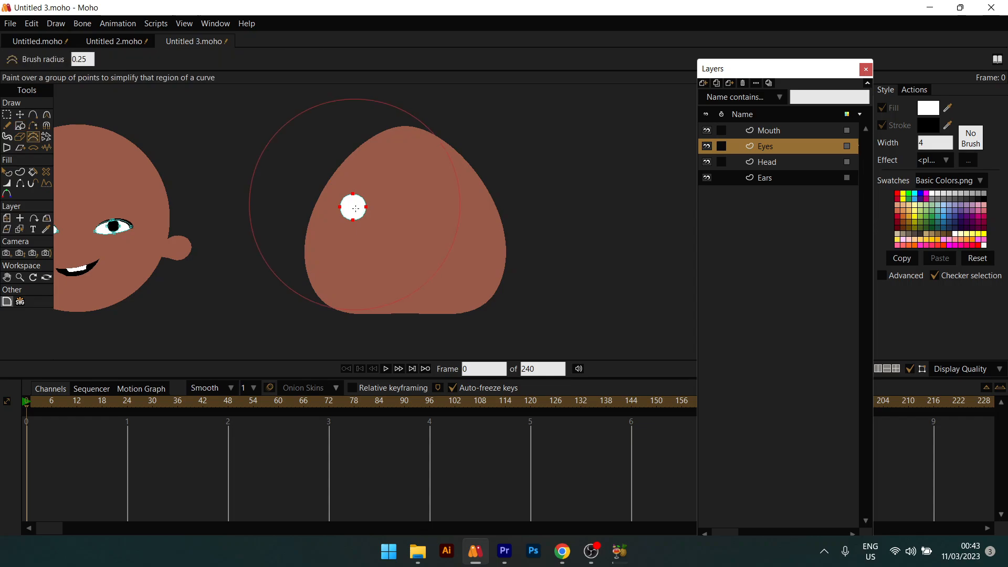
pyautogui.press('t')
pyautogui.moveTo(364, 210); pyautogui.dragTo(442, 224)
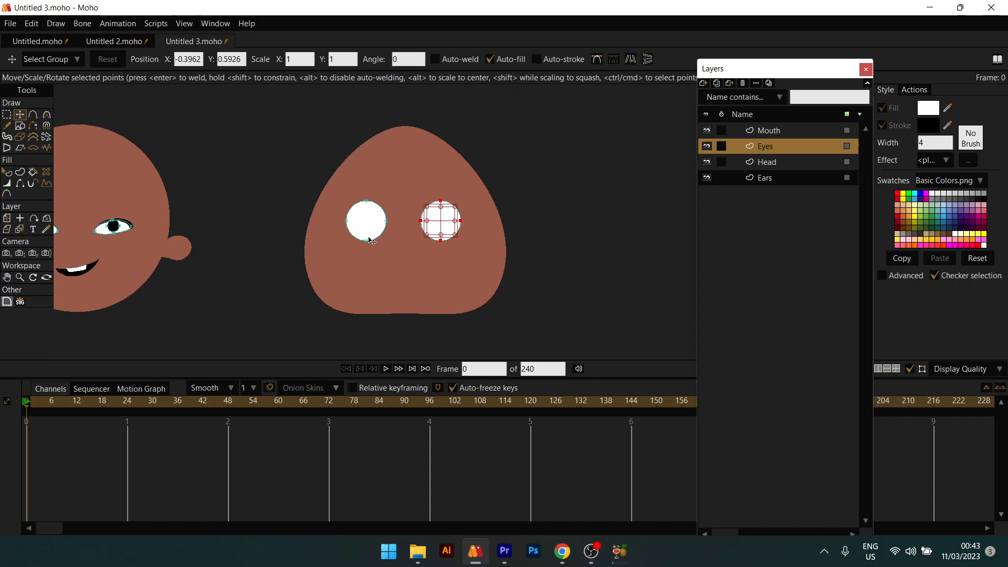
# Step: Raise the bottoms of both eyes to flatten them into almond shapes
pyautogui.scroll(2, 367, 244)
pyautogui.moveTo(367, 245); pyautogui.dragTo(363, 228)
pyautogui.moveTo(472, 244)
pyautogui.mouseDown()
pyautogui.moveTo(473, 219)
pyautogui.moveTo(473, 227)
pyautogui.mouseUp()
# Step: Draw a small pupil circle inside the left eye with the ellipse tool
pyautogui.scroll(1, 456, 229)
pyautogui.press('r')
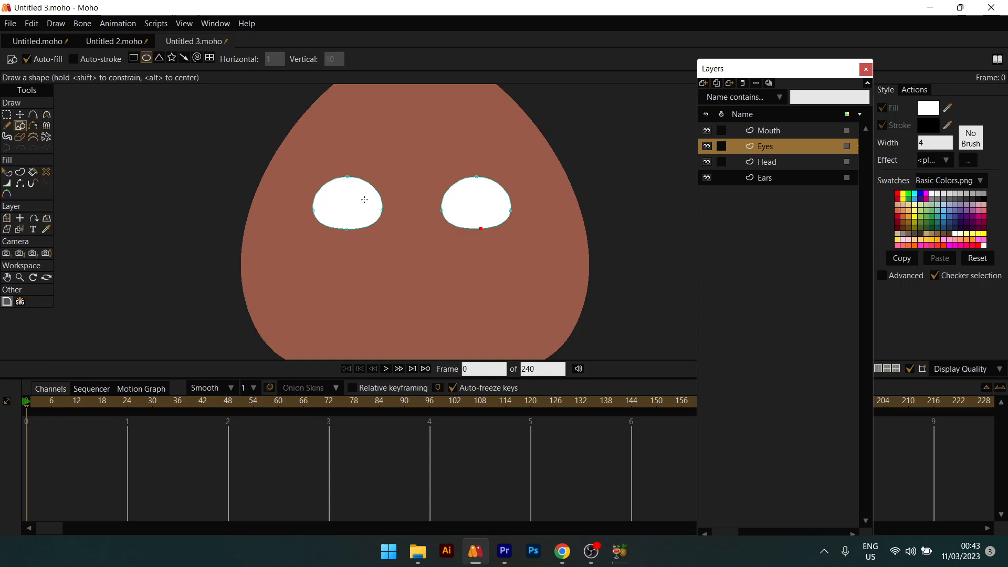
pyautogui.moveTo(342, 203); pyautogui.dragTo(365, 227)
# Step: Fill the left eye's pupil solid black
pyautogui.press('q')
pyautogui.click(927, 107)
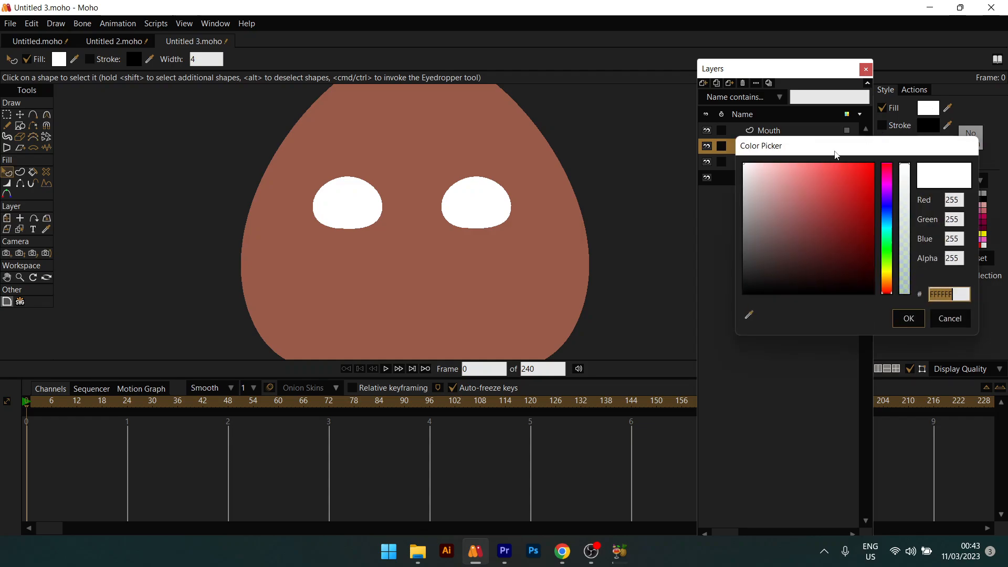
pyautogui.moveTo(744, 167); pyautogui.dragTo(710, 330)
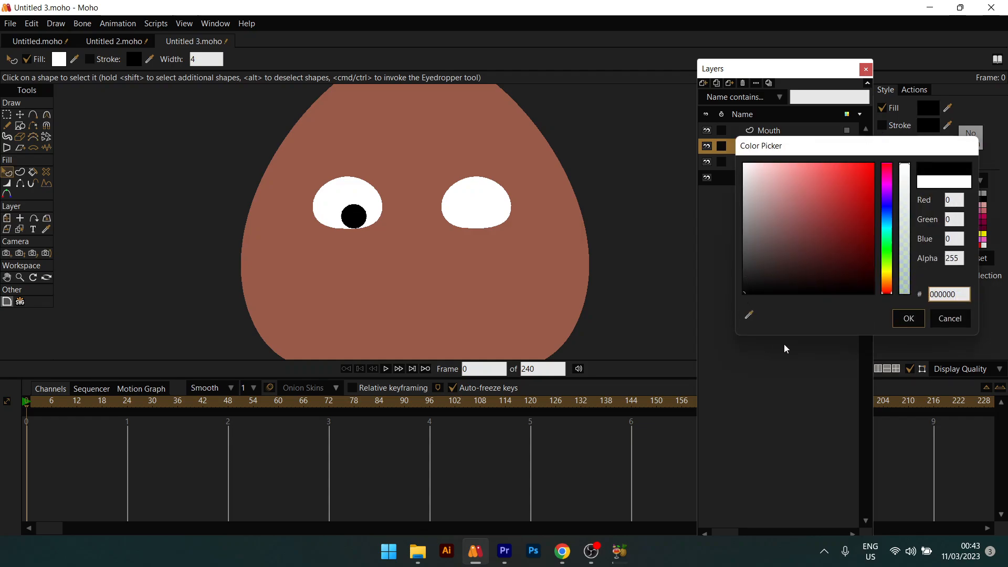
pyautogui.click(909, 318)
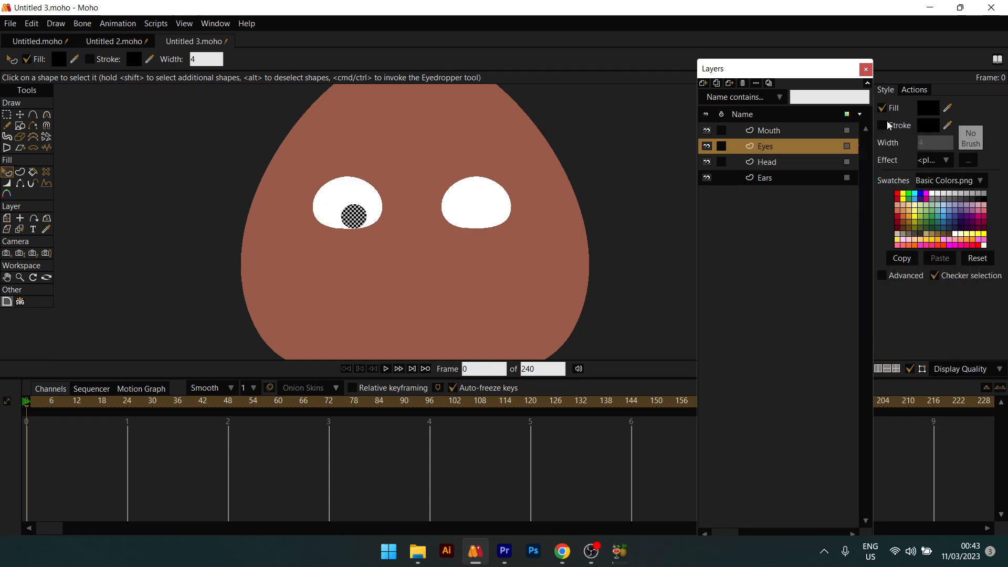
# Step: Give the pupil a dark brown (5D3000) outline with width 2
pyautogui.click(889, 125)
pyautogui.click(927, 126)
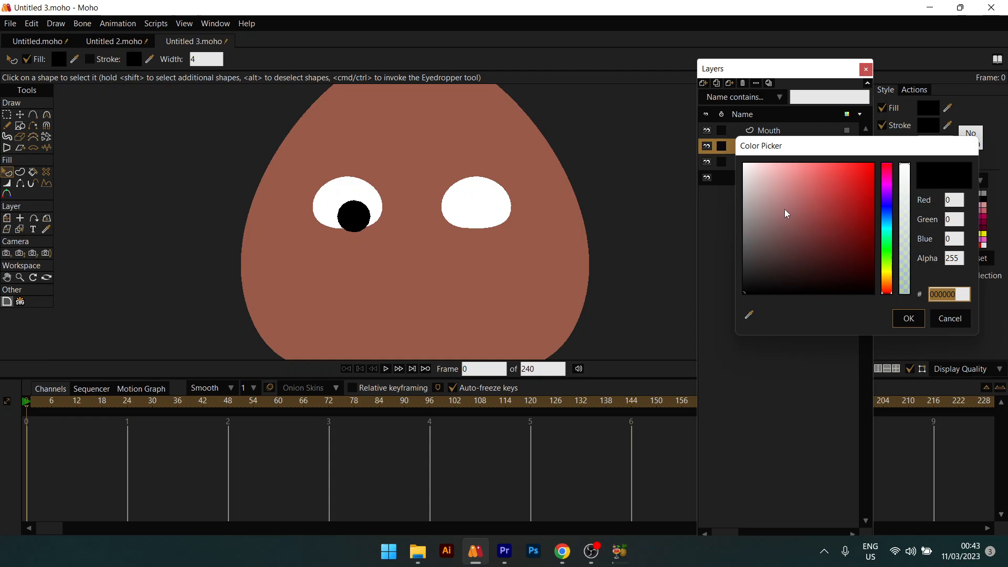
pyautogui.moveTo(892, 273); pyautogui.dragTo(891, 287)
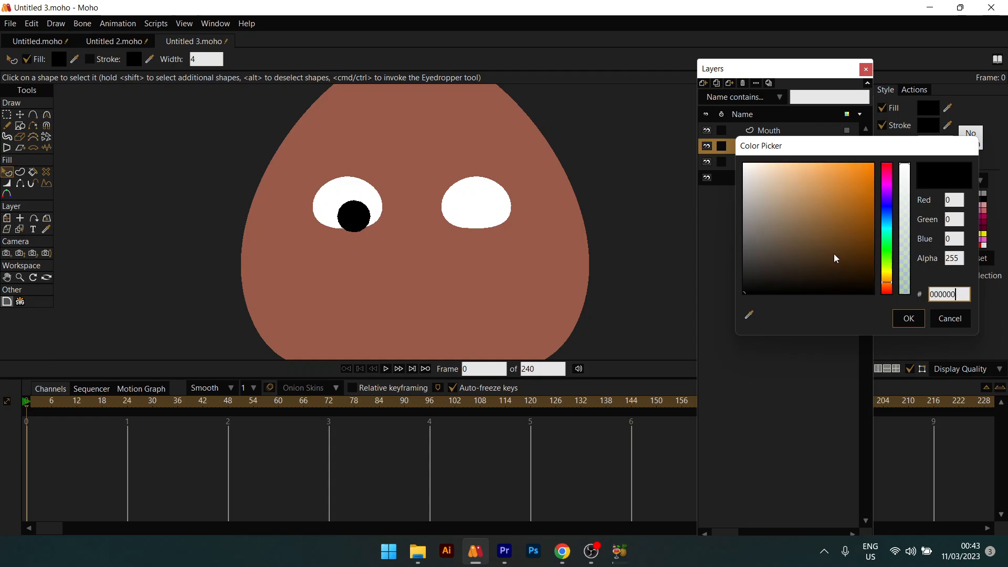
pyautogui.moveTo(835, 258)
pyautogui.mouseDown()
pyautogui.moveTo(888, 227)
pyautogui.moveTo(883, 251)
pyautogui.mouseUp()
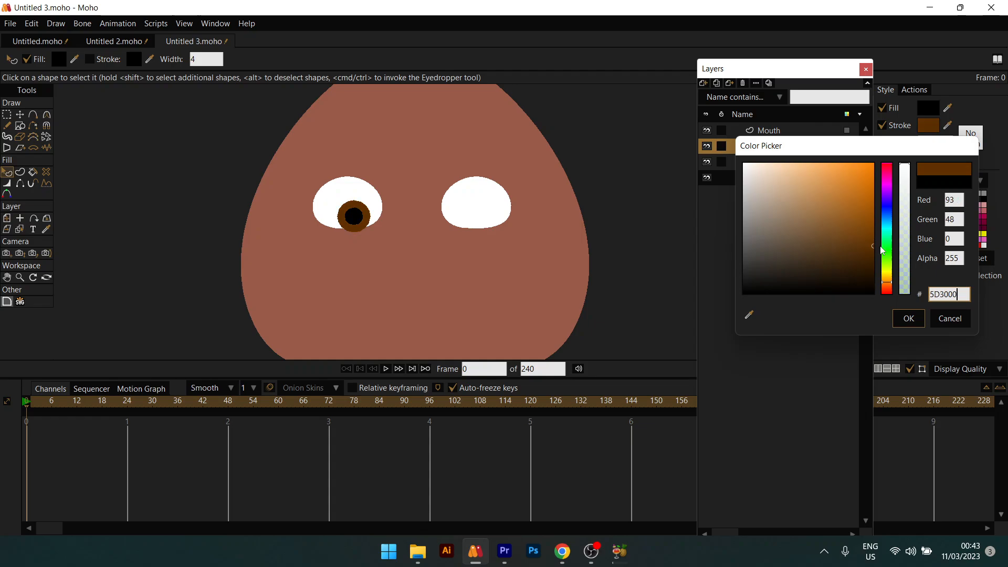
pyautogui.click(909, 318)
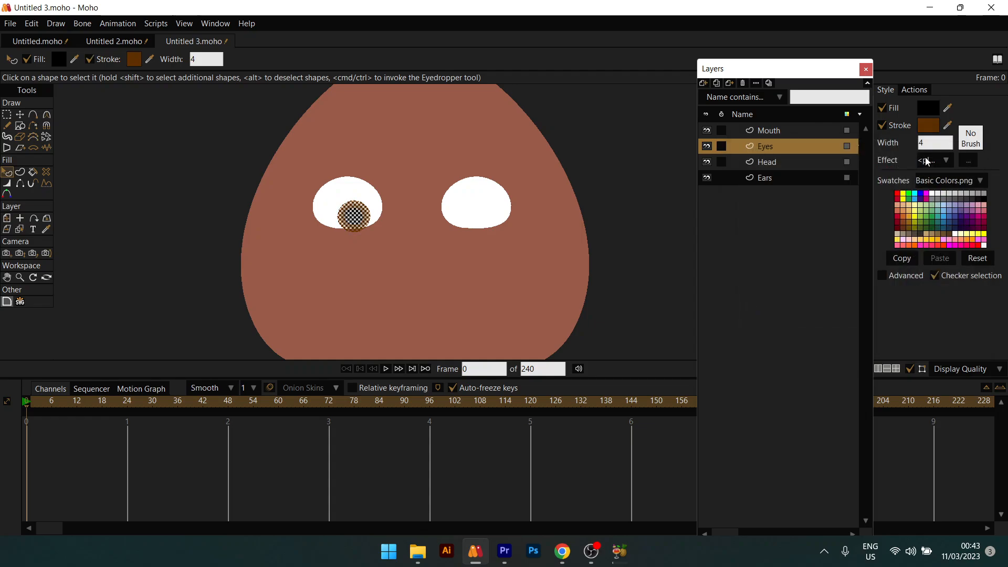
pyautogui.write('2')
pyautogui.press('Return')
pyautogui.click(623, 197)
pyautogui.scroll(-5, 427, 204)
pyautogui.scroll(5, 384, 206)
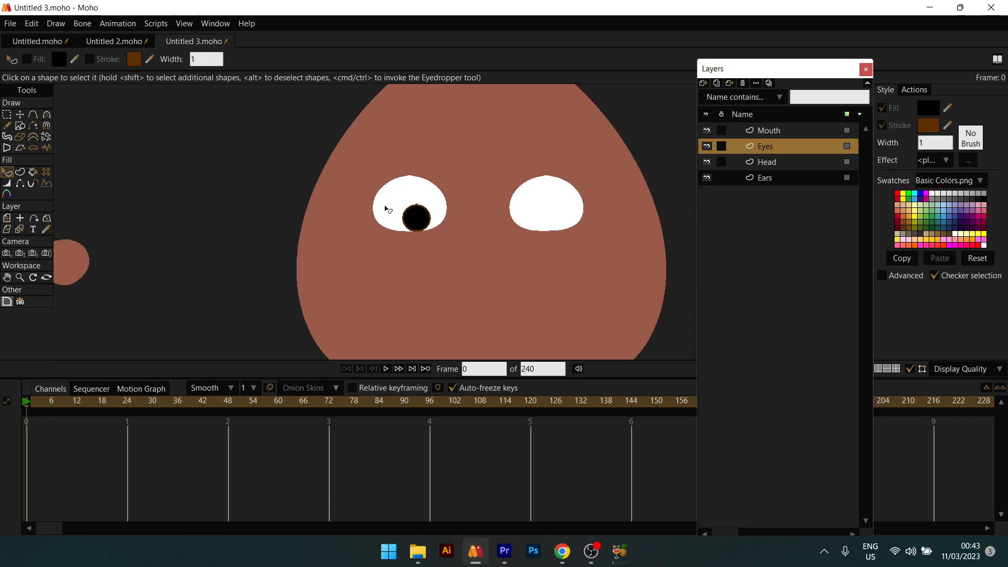
# Step: Paste a copy of the black pupil into the right eye
pyautogui.press('t')
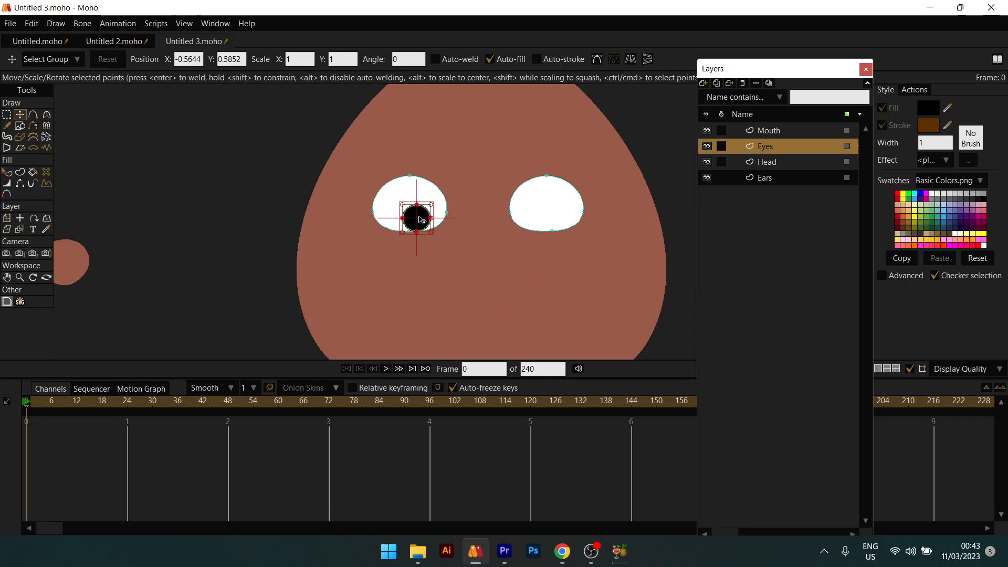
pyautogui.hotkey('ctrl', 'v')
pyautogui.moveTo(423, 221); pyautogui.dragTo(566, 219)
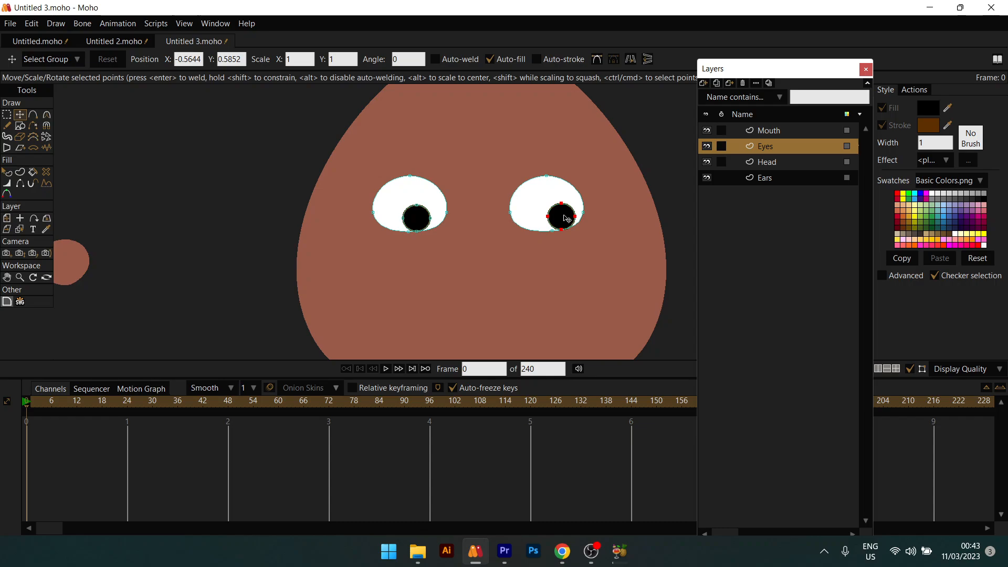
# Step: Select both pupils together and scale them down to a smaller size
pyautogui.click(421, 219)
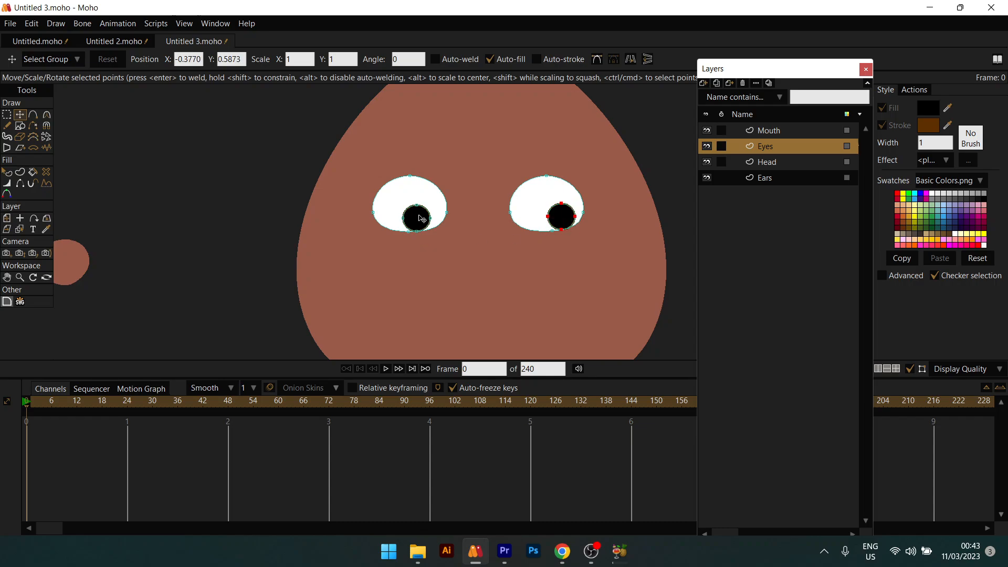
pyautogui.keyDown('shift'); pyautogui.click(561, 226); pyautogui.keyUp('shift')
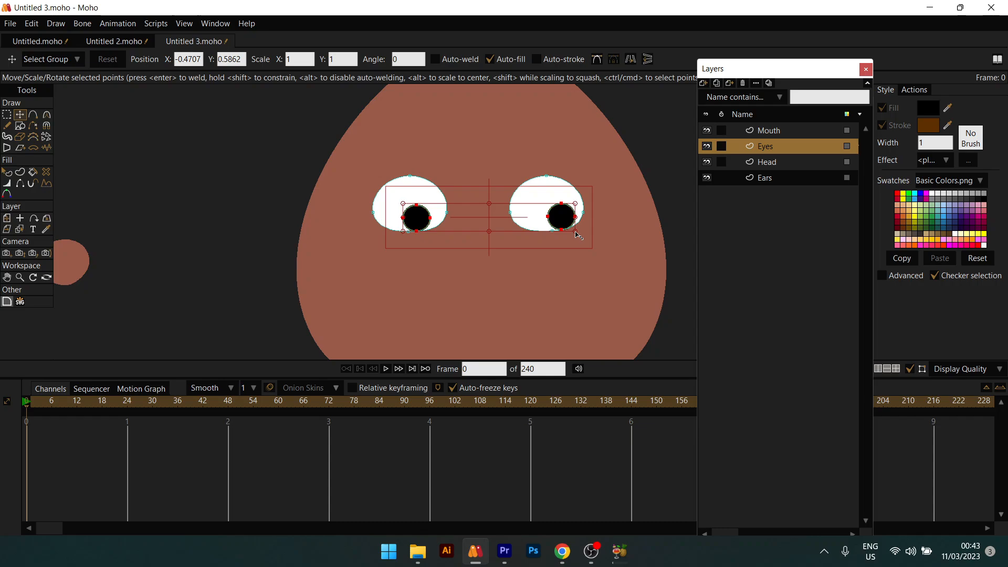
pyautogui.moveTo(578, 235); pyautogui.dragTo(494, 240)
pyautogui.press('q')
pyautogui.scroll(-7, 564, 221)
pyautogui.scroll(4, 558, 231)
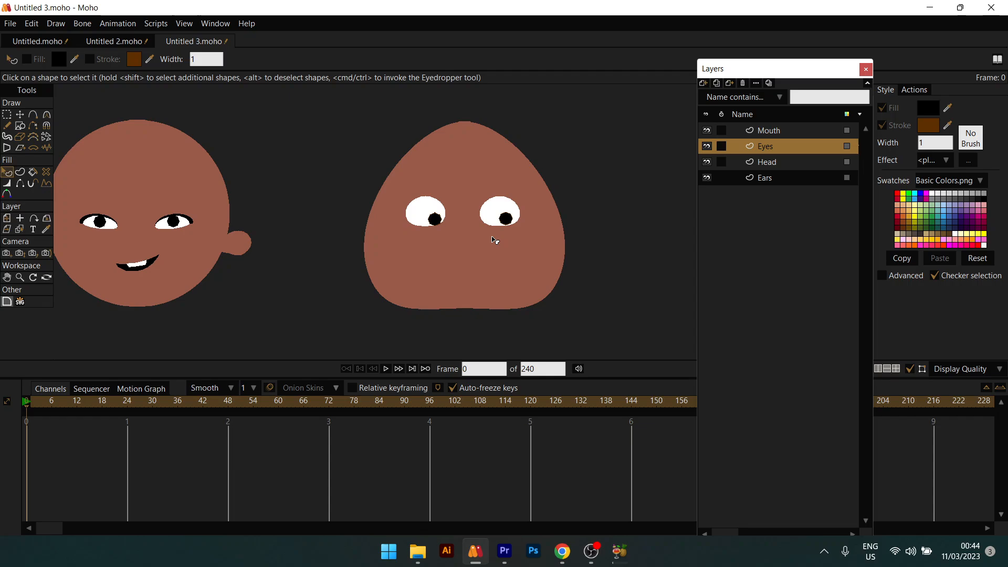
# Step: Draw a black ellipse below the eyes and drag its points into a lopsided, downturned frown
pyautogui.click(20, 127)
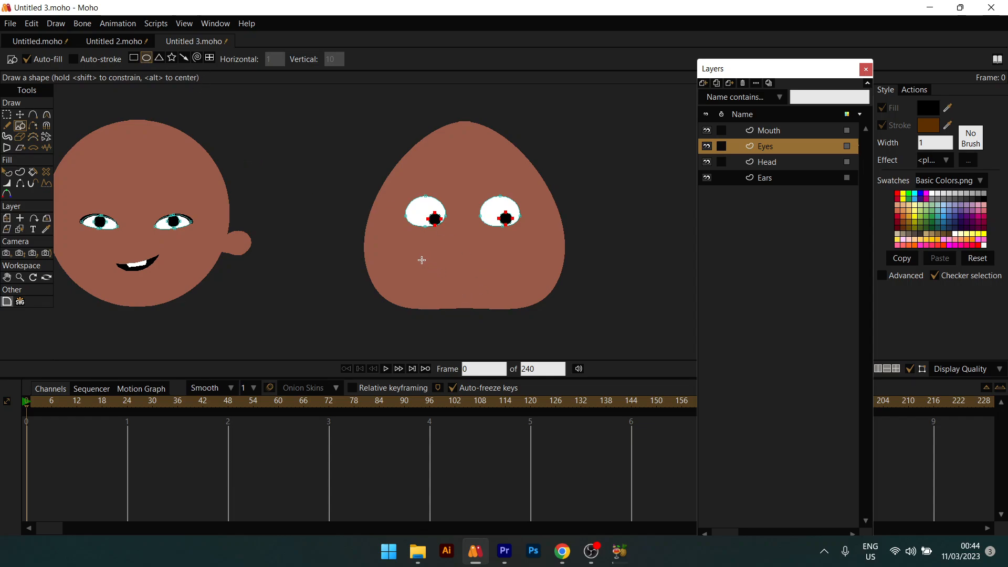
pyautogui.moveTo(417, 254); pyautogui.dragTo(532, 281)
pyautogui.press('r')
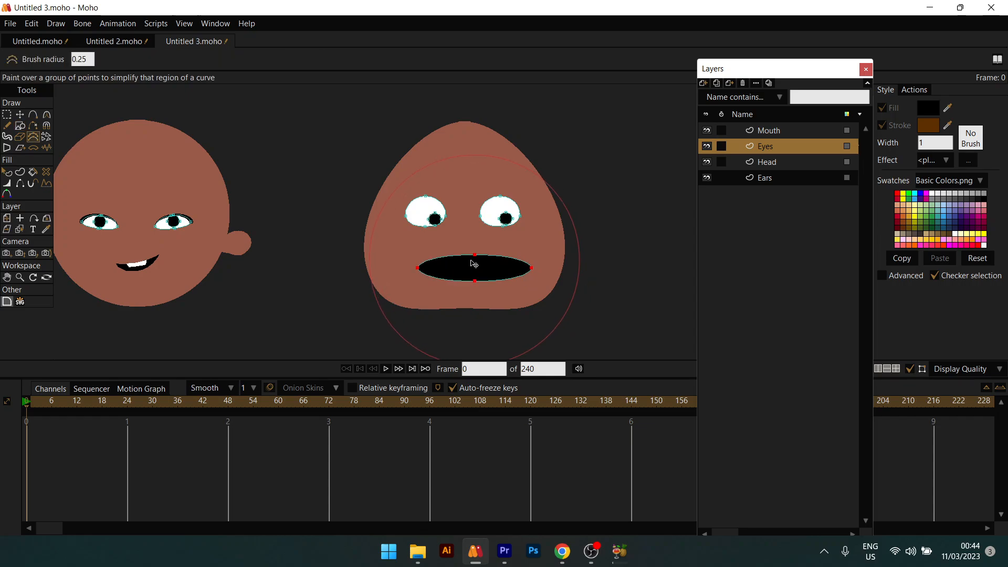
pyautogui.press('t')
pyautogui.click(475, 262)
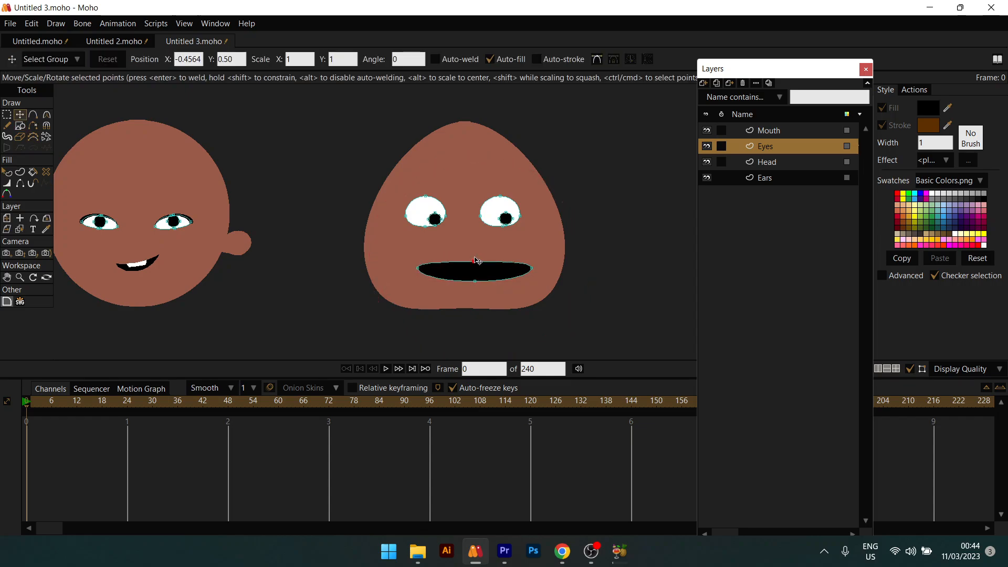
pyautogui.moveTo(475, 258)
pyautogui.mouseDown()
pyautogui.moveTo(416, 277)
pyautogui.moveTo(467, 250)
pyautogui.mouseUp()
pyautogui.moveTo(532, 268); pyautogui.dragTo(459, 246)
pyautogui.moveTo(415, 274); pyautogui.dragTo(417, 277)
pyautogui.moveTo(510, 260); pyautogui.dragTo(457, 261)
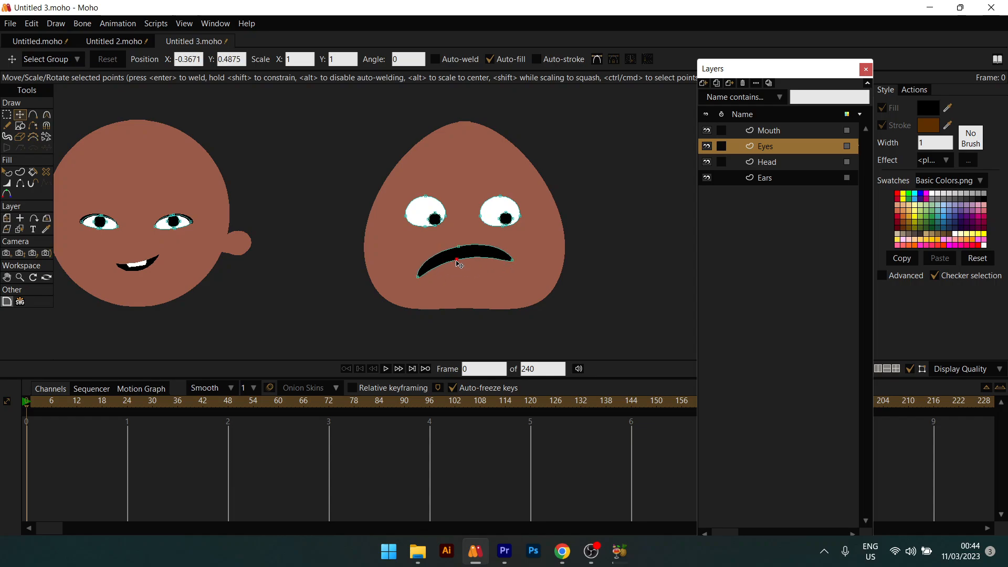
pyautogui.press('q')
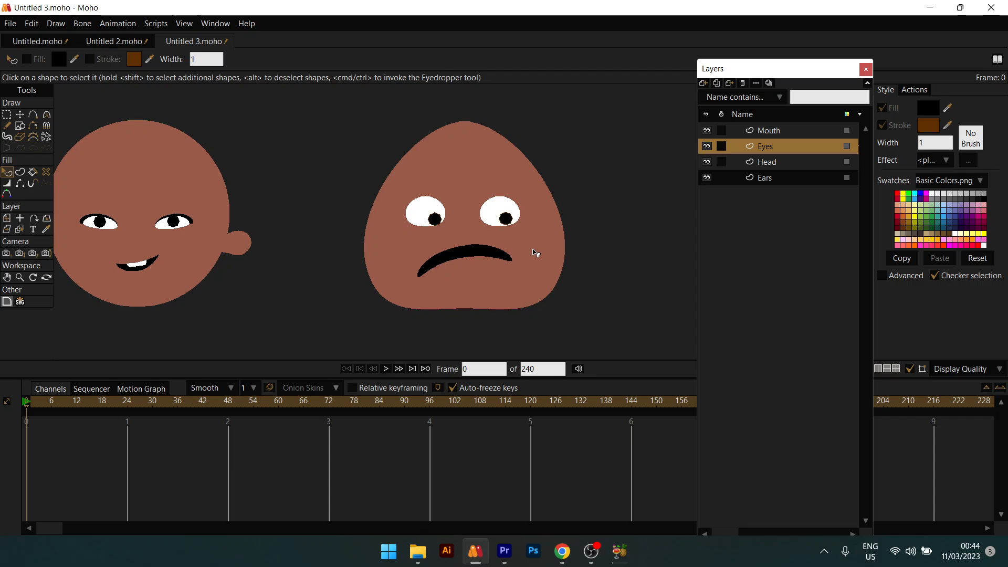
# Step: Draw a freehand eyebrow above the right eye
pyautogui.click(7, 126)
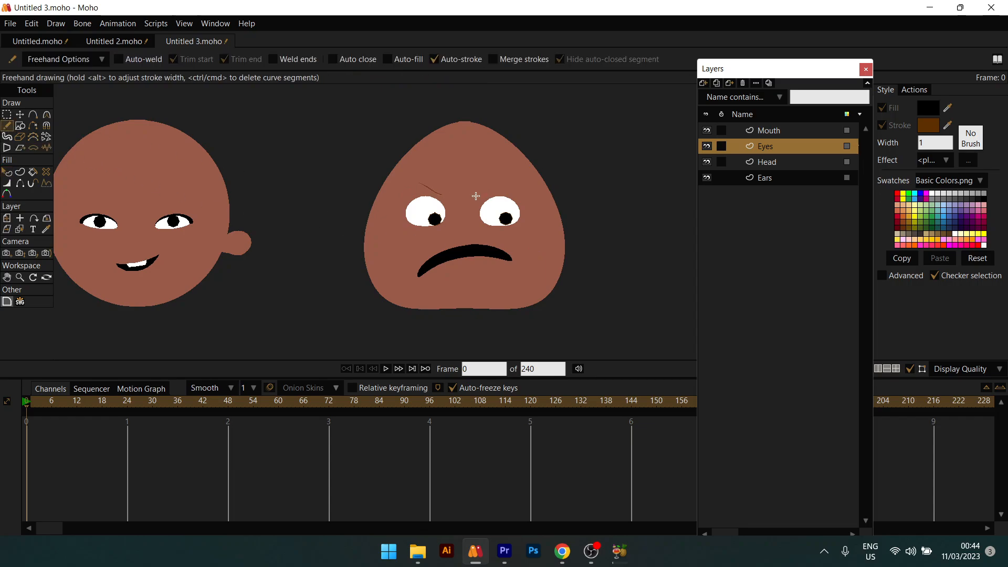
pyautogui.moveTo(477, 197); pyautogui.dragTo(517, 187)
pyautogui.press('t')
# Step: On the Ears layer, draw an ear ellipse at the head's right side and stretch it downward
pyautogui.click(764, 177)
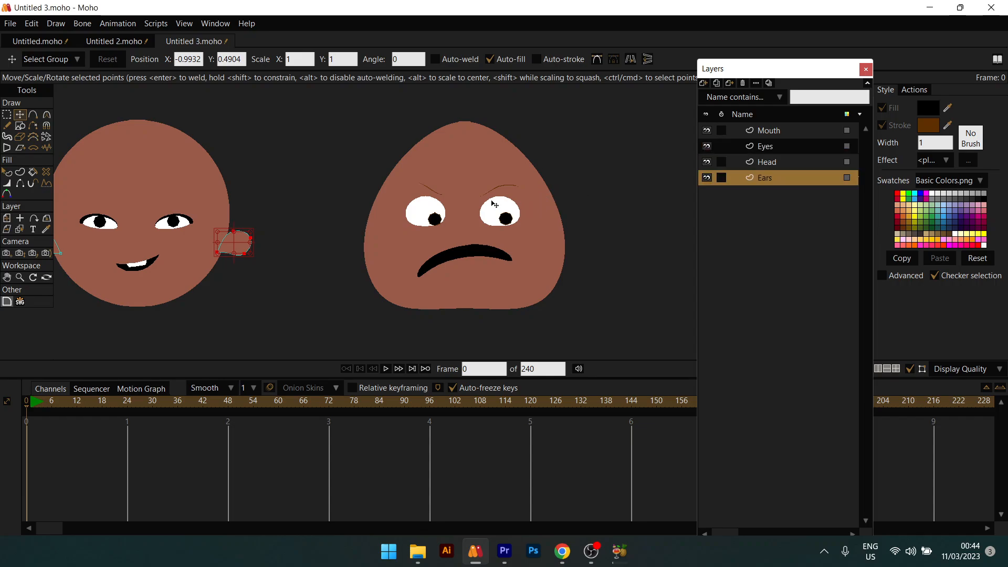
pyautogui.click(20, 125)
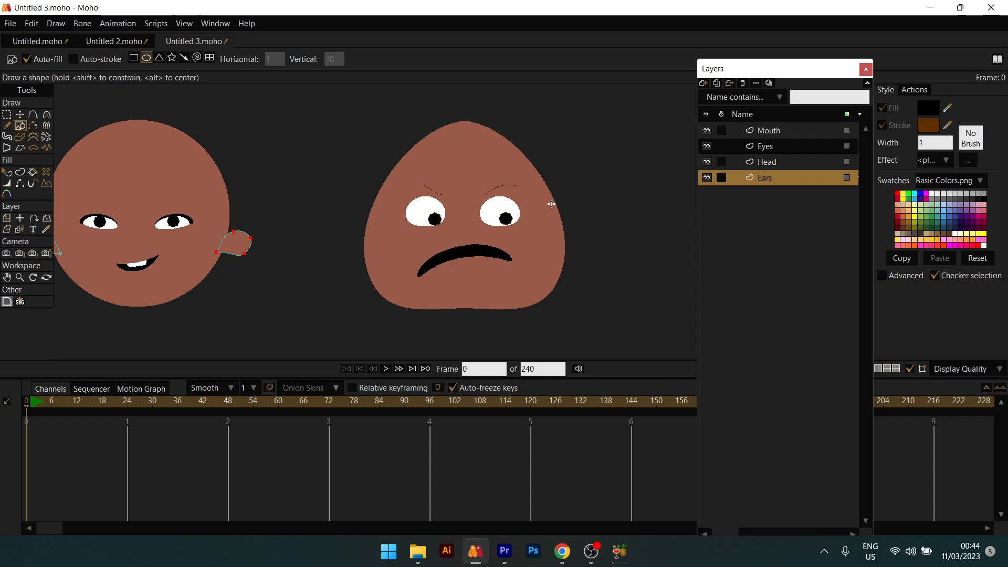
pyautogui.moveTo(551, 193)
pyautogui.mouseDown()
pyautogui.moveTo(594, 174)
pyautogui.moveTo(578, 172)
pyautogui.mouseUp()
pyautogui.press('t')
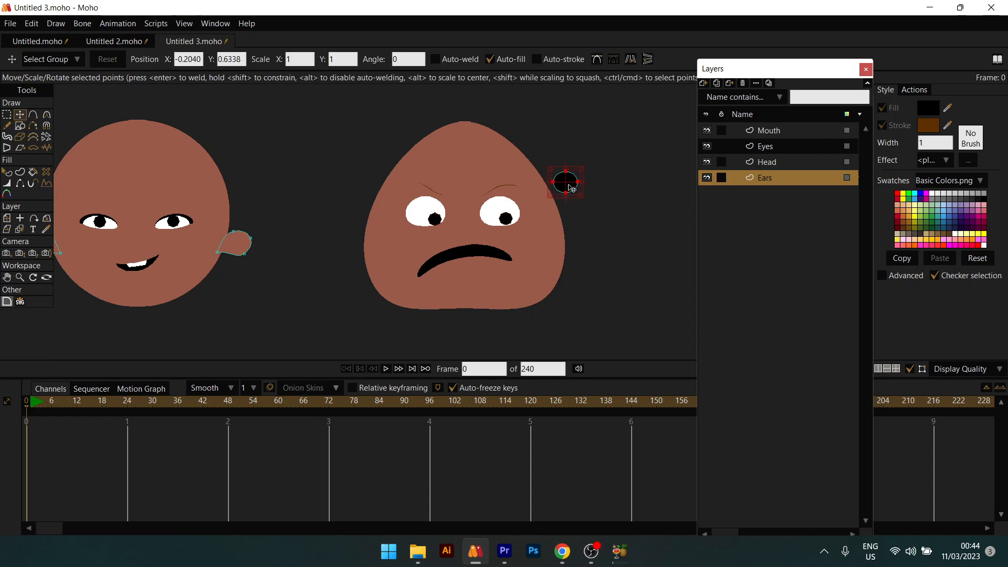
pyautogui.press('Delete')
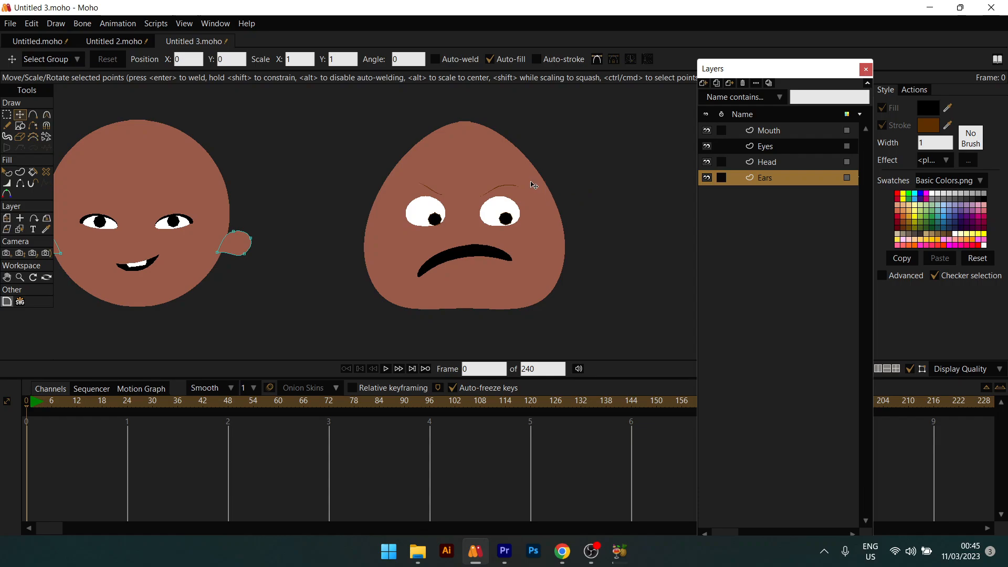
pyautogui.click(23, 124)
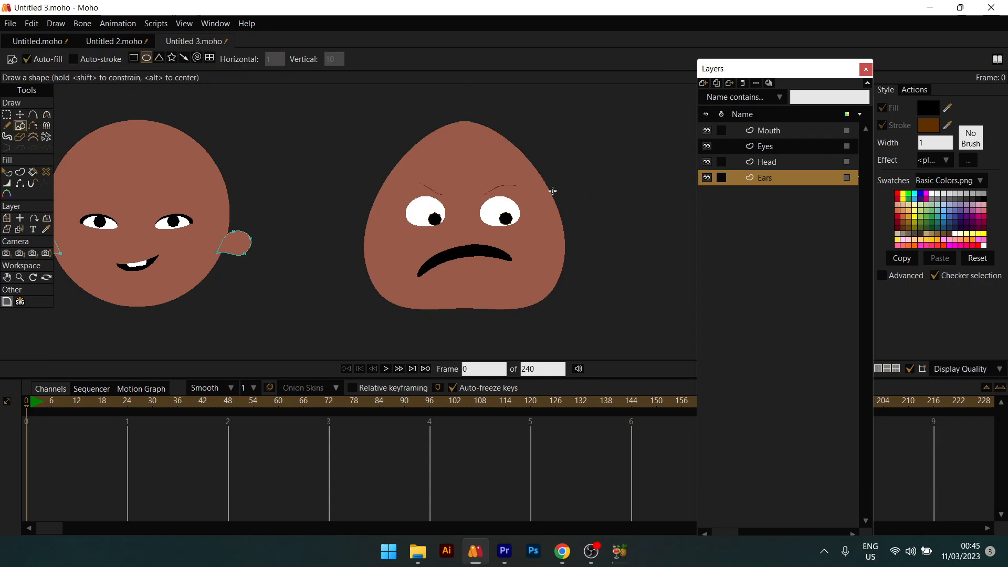
pyautogui.moveTo(549, 174); pyautogui.dragTo(563, 229)
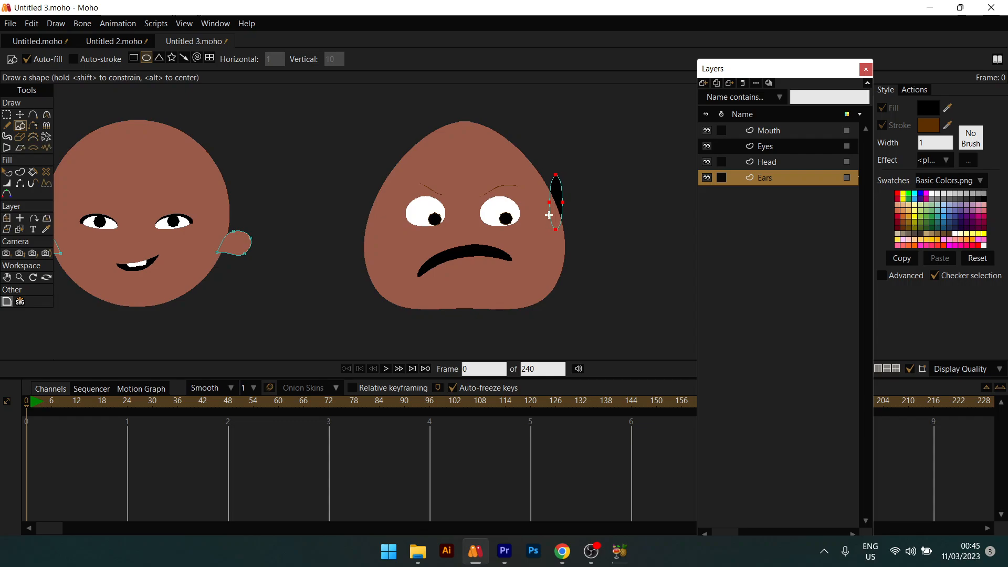
pyautogui.press('t')
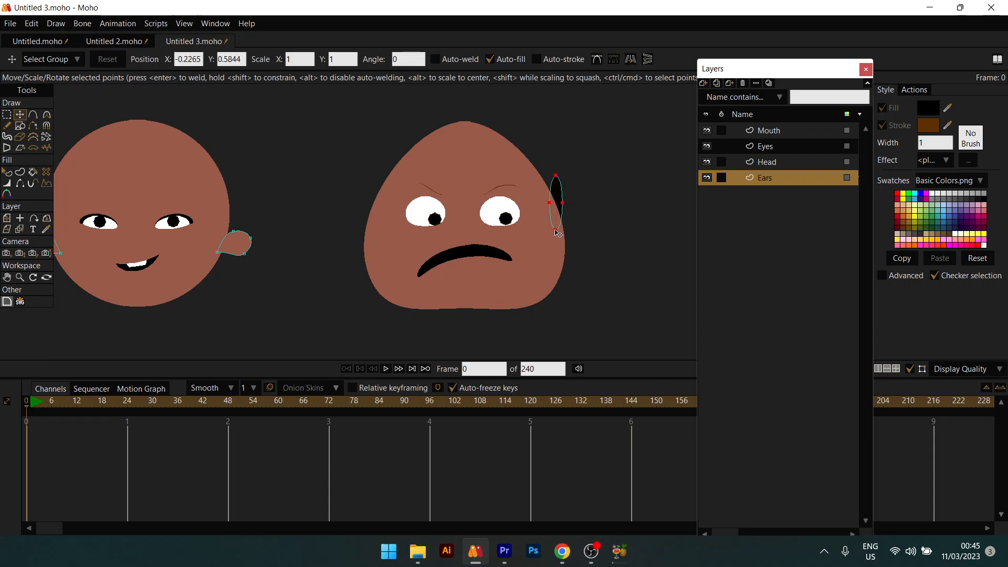
pyautogui.moveTo(557, 227); pyautogui.dragTo(568, 230)
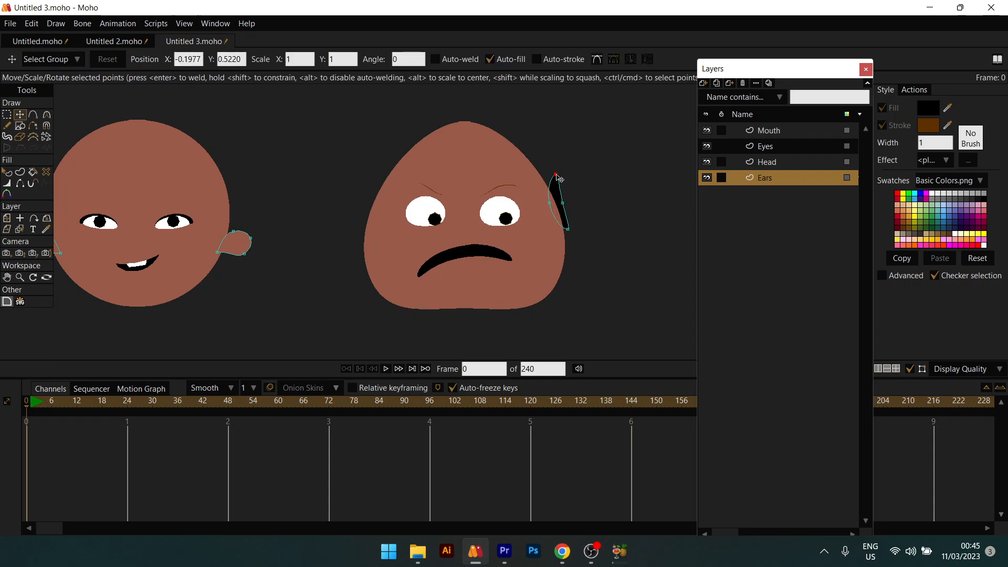
# Step: Fill the ear with the head's skin colour sampled from the canvas
pyautogui.press('q')
pyautogui.click(560, 202)
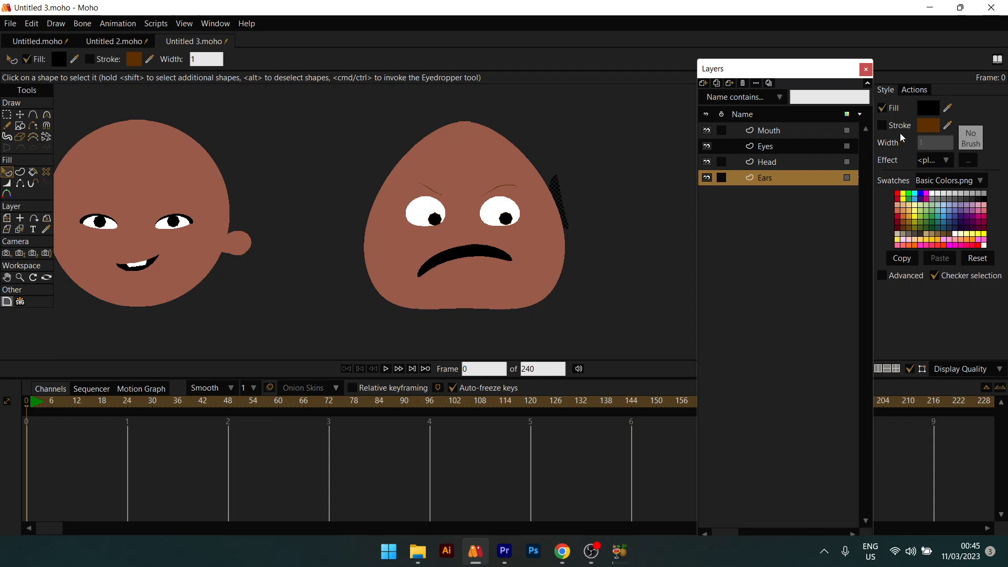
pyautogui.click(948, 108)
pyautogui.click(550, 181)
pyautogui.click(472, 179)
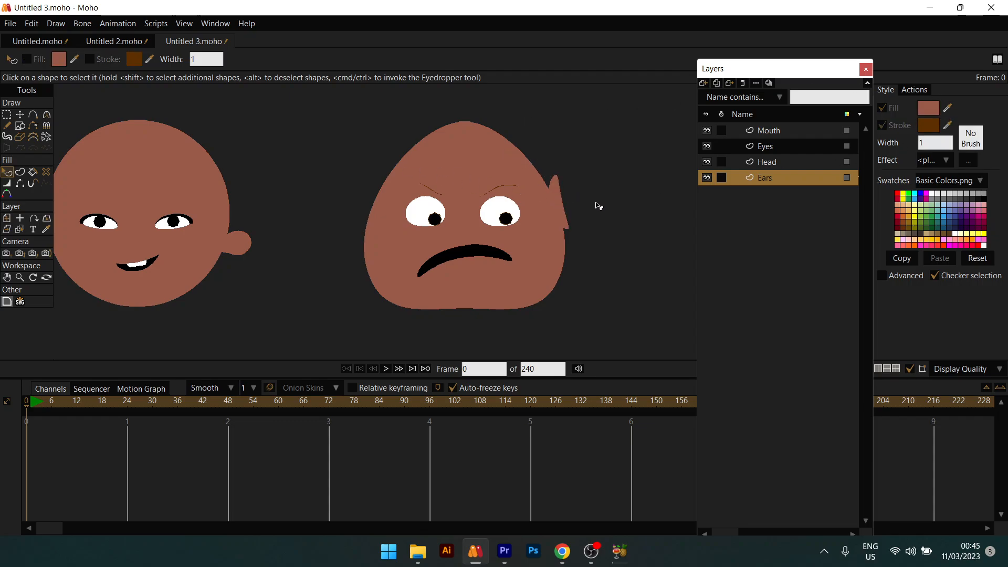
# Step: Duplicate the right ear, mirror it horizontally, and move the copy to the head's left side
pyautogui.press('t')
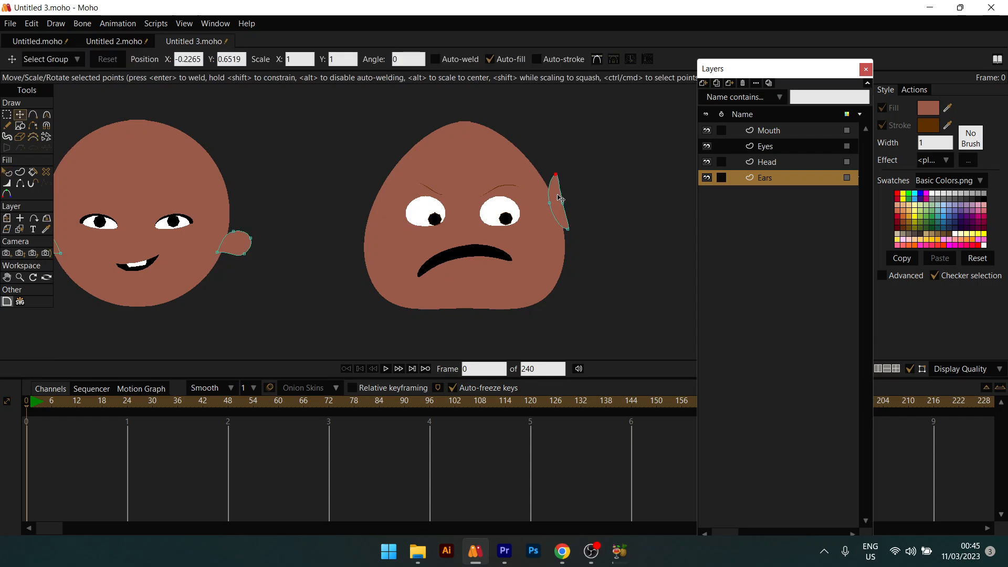
pyautogui.click(560, 198)
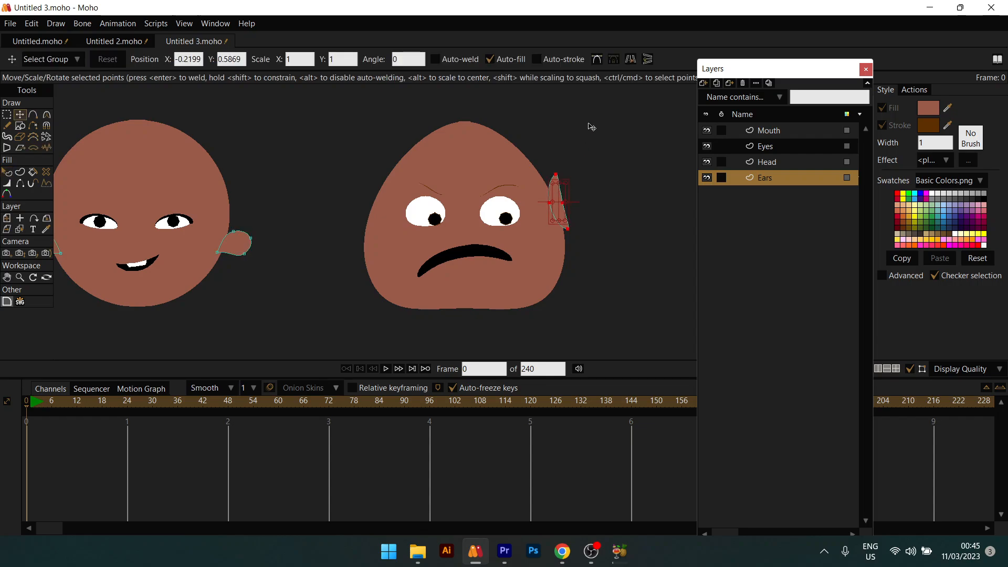
pyautogui.hotkey('ctrl', 'c')
pyautogui.hotkey('ctrl', 'v')
pyautogui.click(631, 60)
pyautogui.moveTo(557, 197); pyautogui.dragTo(370, 210)
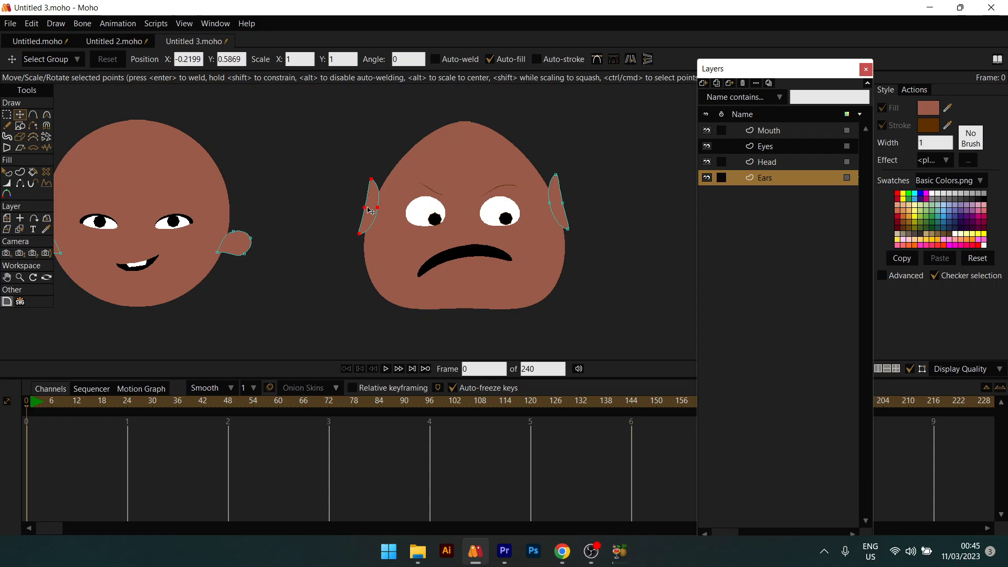
# Step: Reshape both ears by moving them up the head's edges and adjusting their bottom points
pyautogui.press('q')
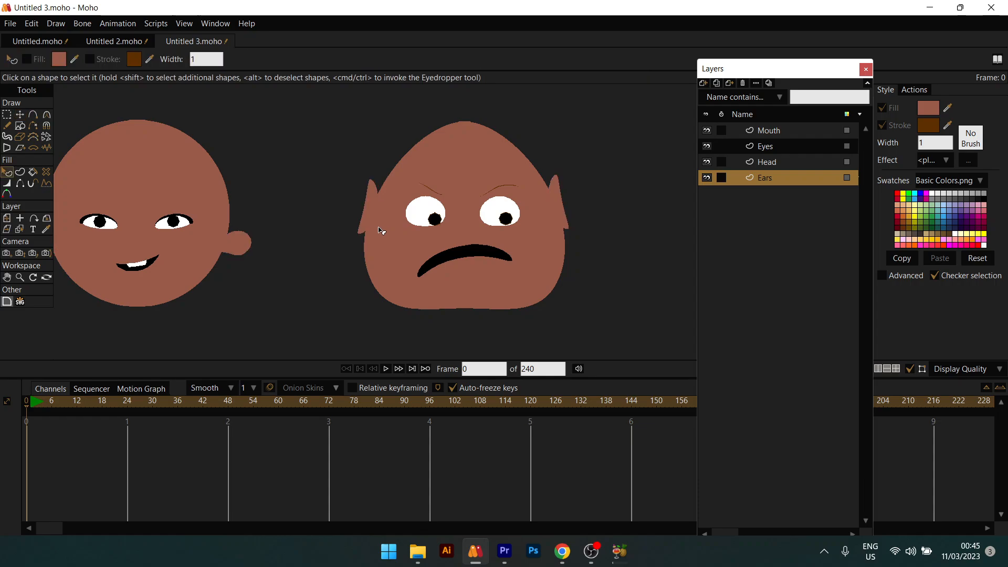
pyautogui.press('t')
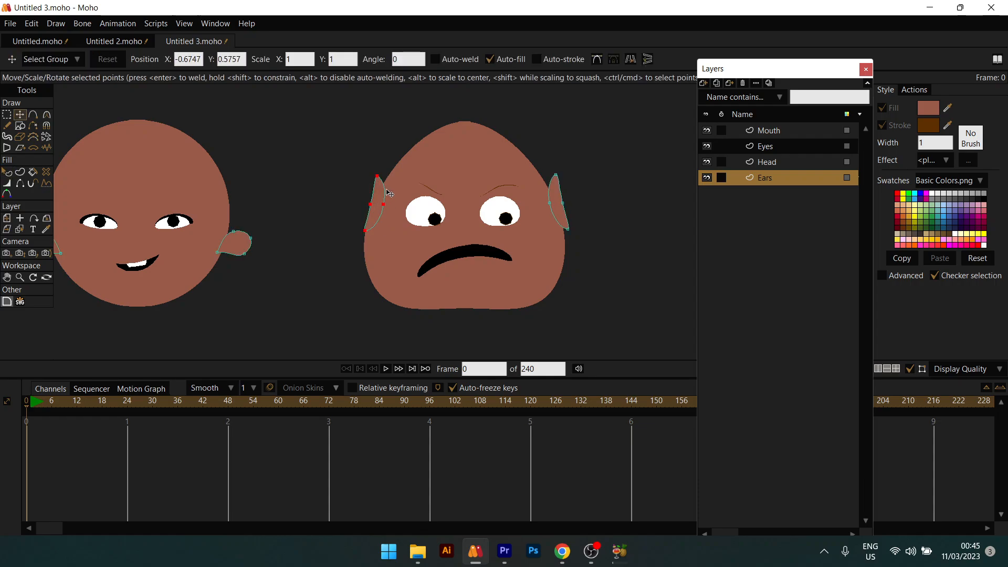
pyautogui.moveTo(388, 193); pyautogui.dragTo(397, 168)
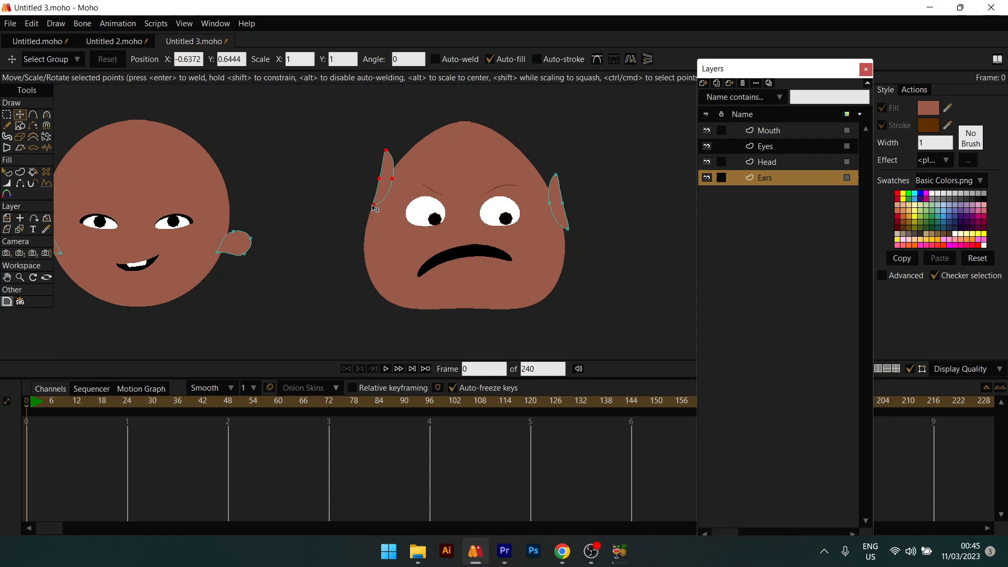
pyautogui.moveTo(375, 209); pyautogui.dragTo(372, 191)
pyautogui.click(549, 202)
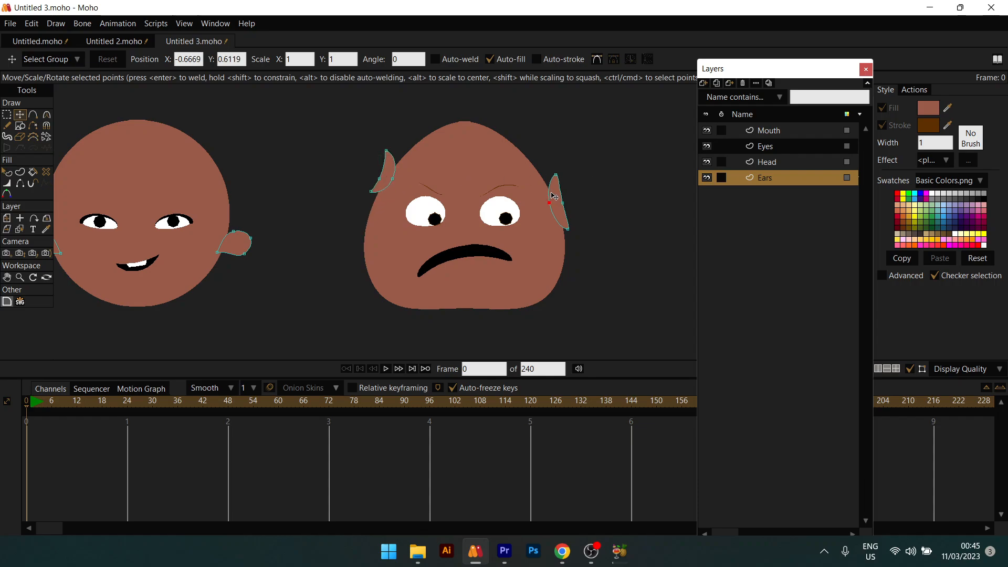
pyautogui.doubleClick(554, 195)
pyautogui.moveTo(551, 188); pyautogui.dragTo(533, 163)
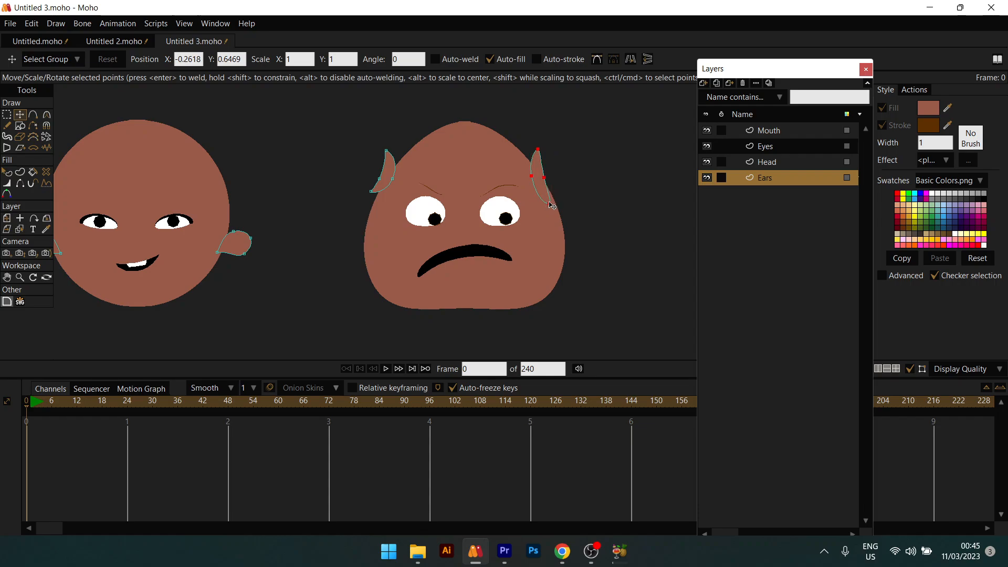
pyautogui.click(550, 203)
pyautogui.moveTo(551, 204); pyautogui.dragTo(555, 194)
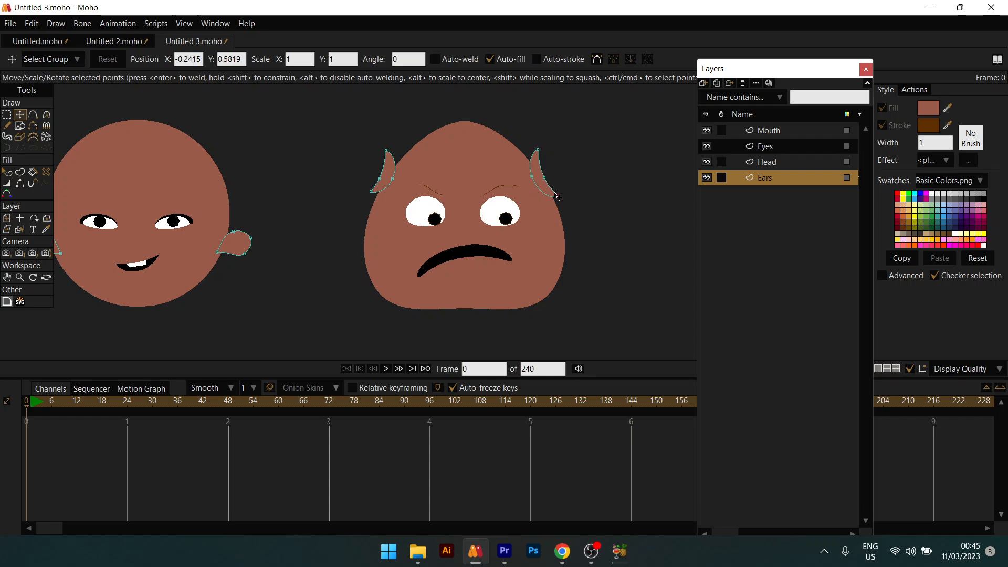
pyautogui.click(547, 177)
# Step: Move the right ear down to the head's lower right and flip it vertically
pyautogui.press('q')
pyautogui.scroll(-3, 542, 290)
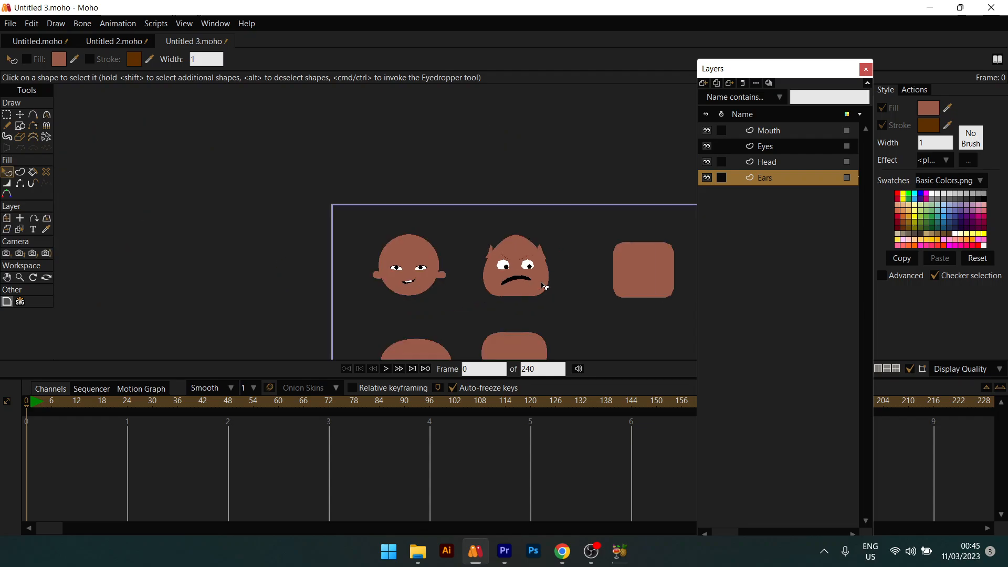
pyautogui.scroll(3, 544, 286)
pyautogui.press('t')
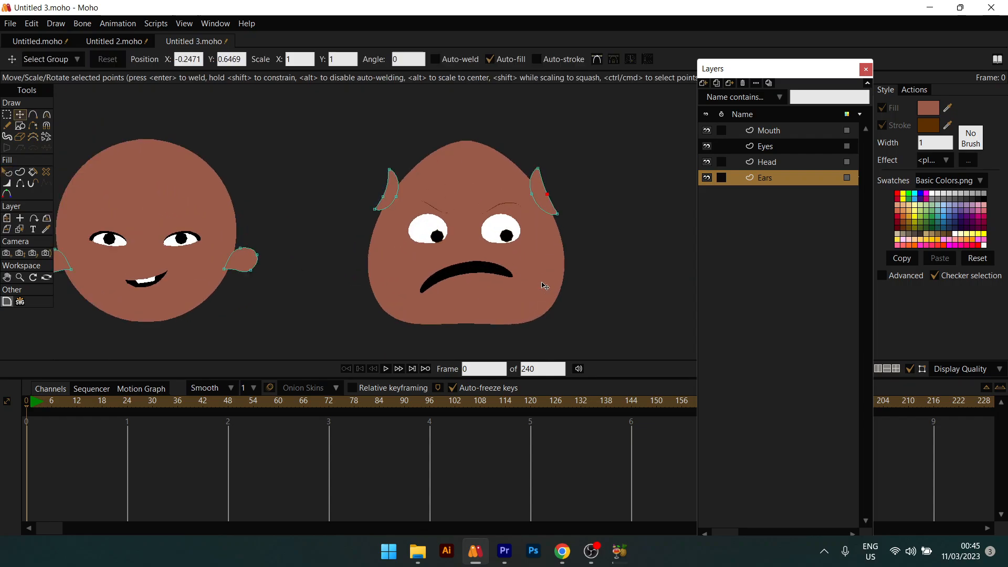
pyautogui.click(544, 208)
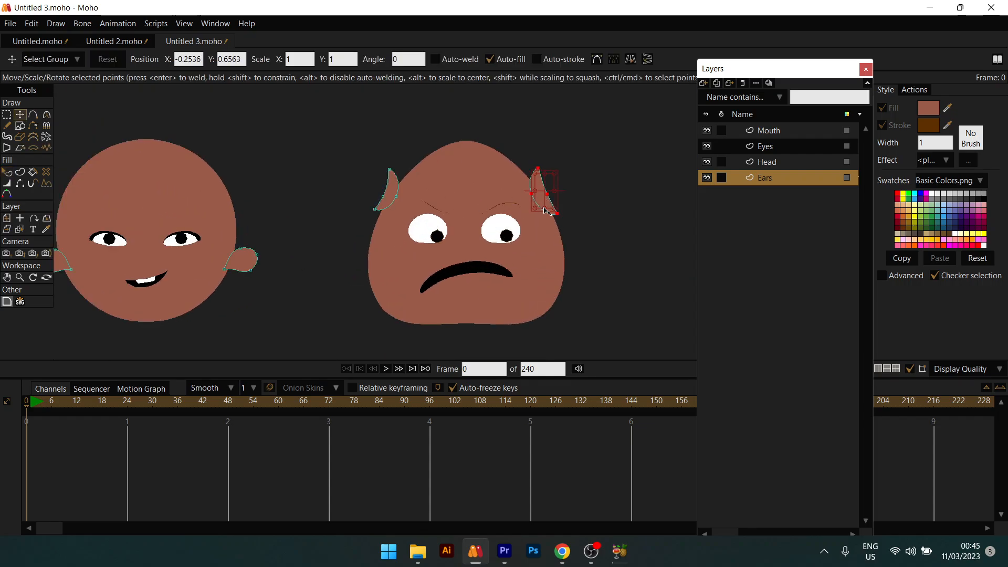
pyautogui.moveTo(545, 199); pyautogui.dragTo(576, 272)
pyautogui.click(648, 61)
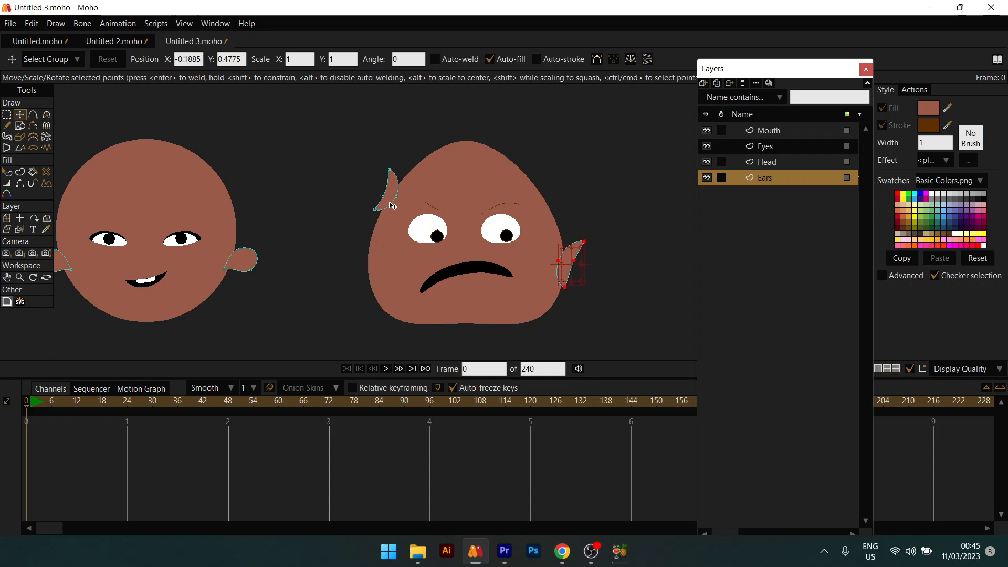
# Step: Flip the left ear vertically and move it down beside the head's lower left
pyautogui.keyDown('ctrl'); pyautogui.click(391, 203); pyautogui.keyUp('ctrl')
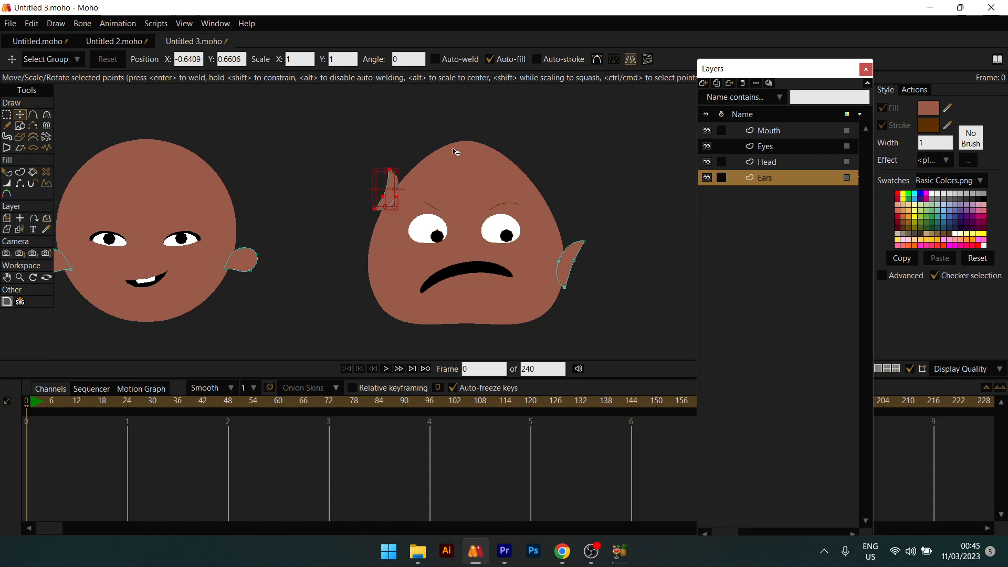
pyautogui.click(633, 60)
pyautogui.click(631, 58)
pyautogui.click(647, 60)
pyautogui.moveTo(395, 193); pyautogui.dragTo(367, 273)
# Step: Pan and zoom the view over to the rounded square head
pyautogui.press('q')
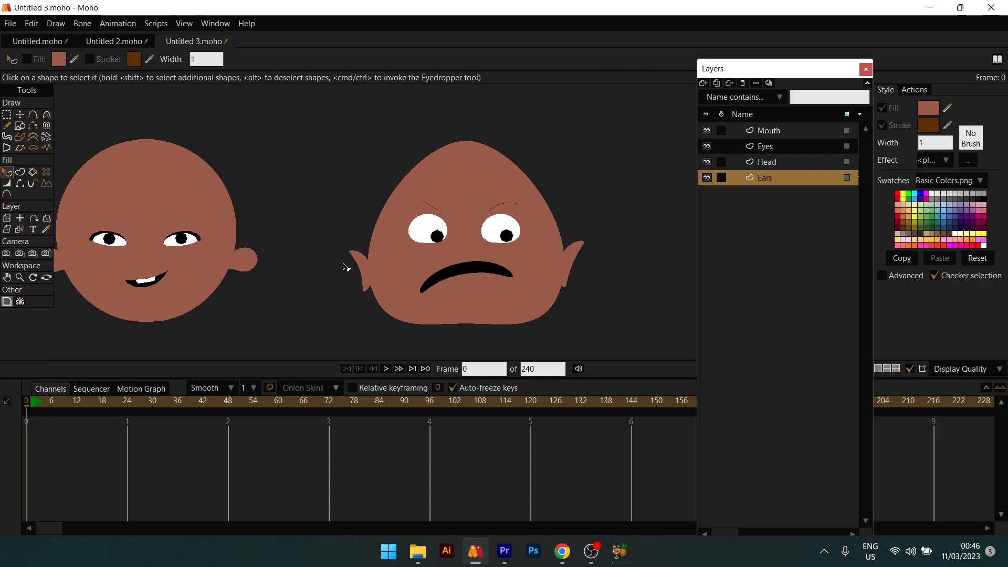
pyautogui.scroll(-4, 357, 264)
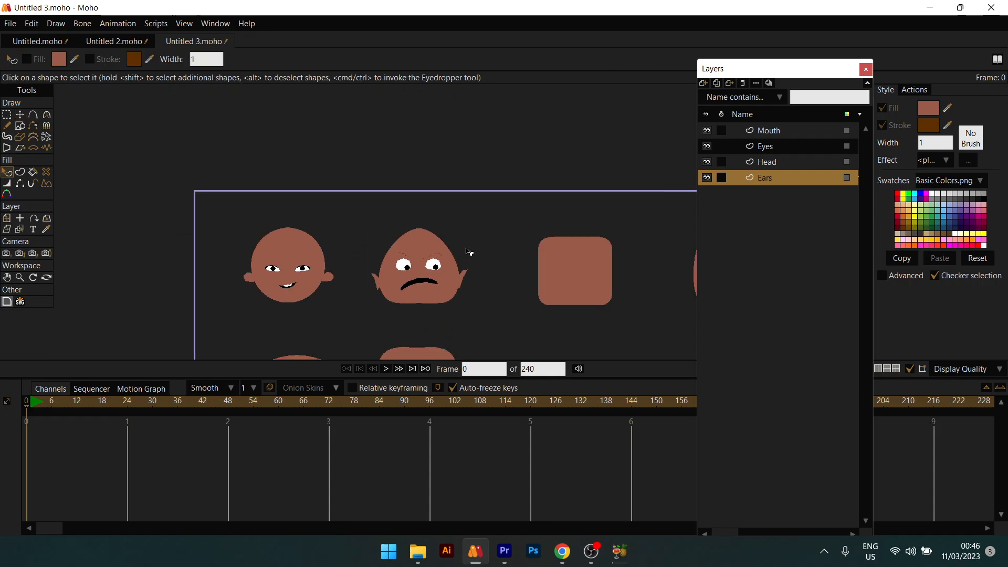
pyautogui.scroll(2, 431, 265)
pyautogui.scroll(2, 419, 269)
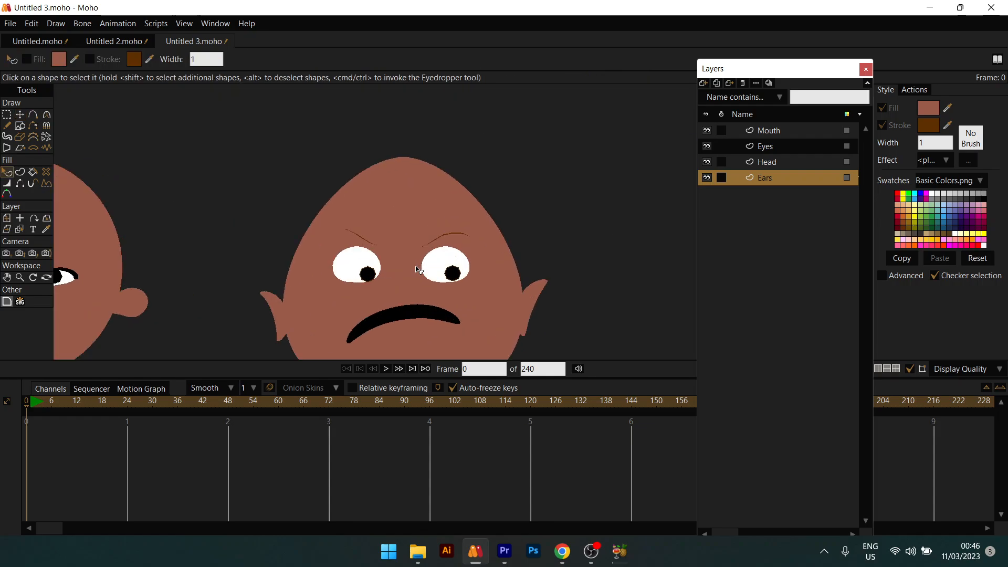
pyautogui.scroll(-2, 472, 168)
pyautogui.scroll(1, 476, 221)
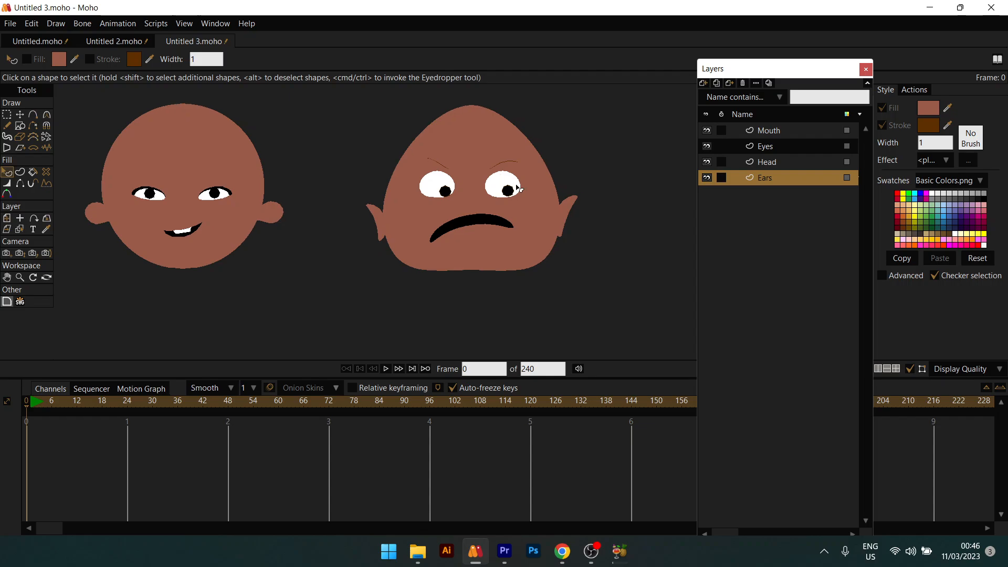
pyautogui.scroll(1, 477, 222)
pyautogui.press('t')
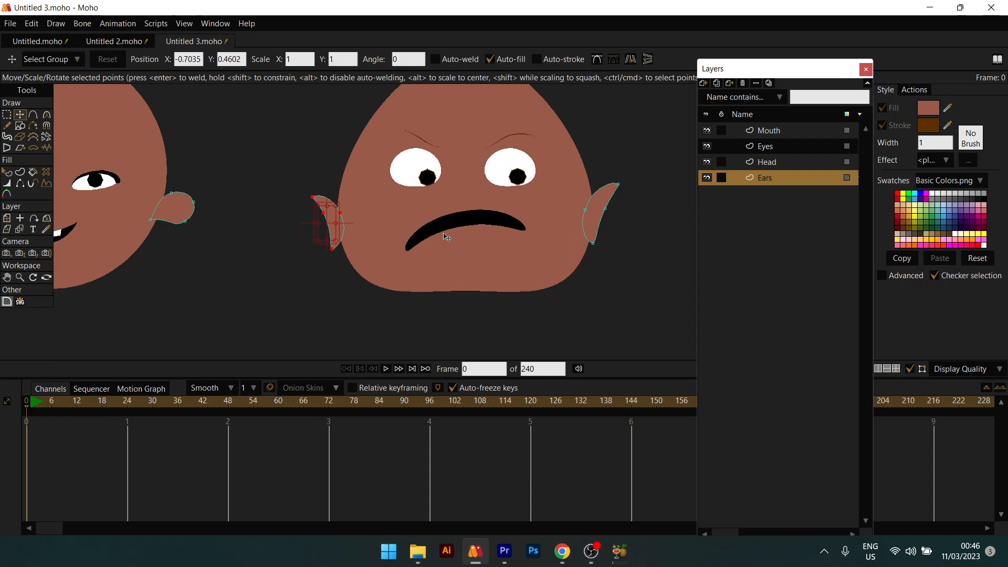
pyautogui.scroll(-3, 422, 231)
pyautogui.scroll(3, 414, 238)
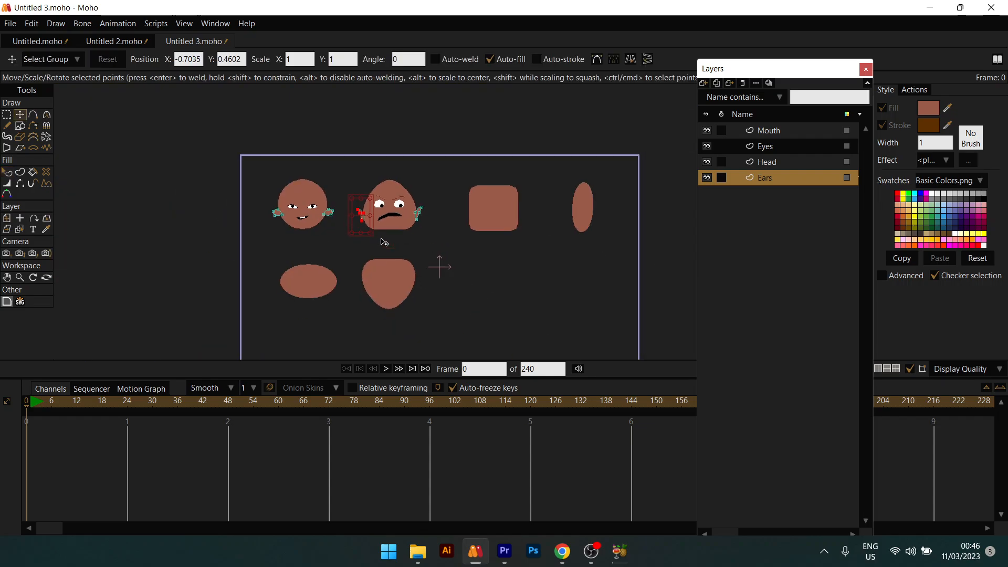
pyautogui.press('q')
pyautogui.moveTo(405, 232); pyautogui.dragTo(93, 220)
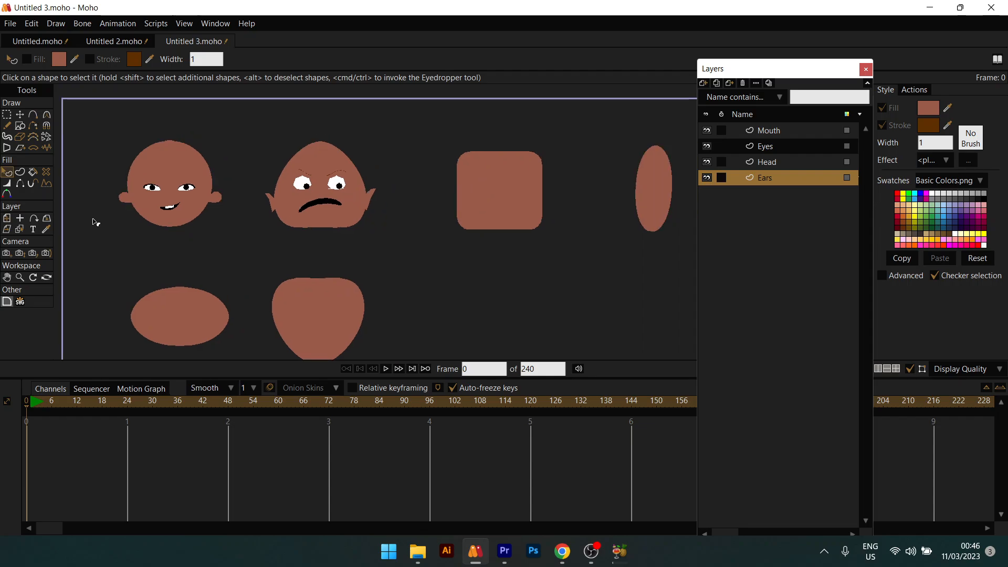
pyautogui.scroll(4, 490, 187)
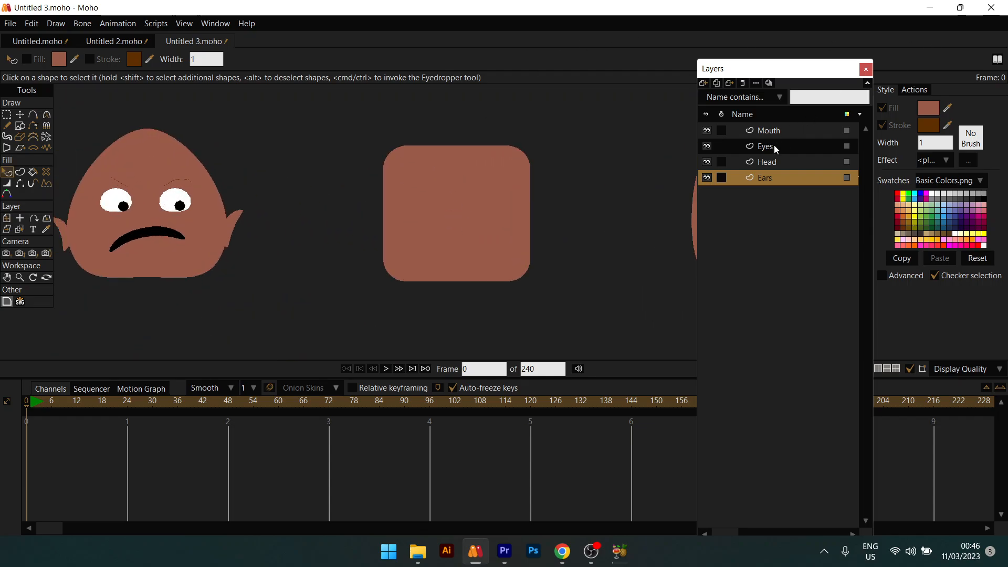
# Step: On the Eyes layer, draw a small rectangle on the rounded square head and shift its top edge left to slant it
pyautogui.click(774, 147)
pyautogui.press('r')
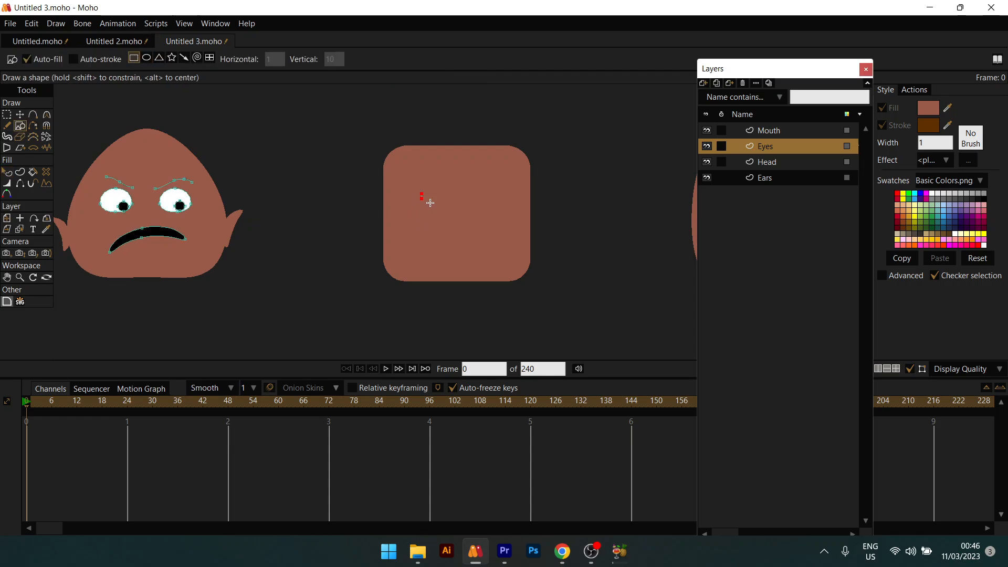
pyautogui.moveTo(430, 203); pyautogui.dragTo(442, 200)
pyautogui.scroll(5, 432, 199)
pyautogui.scroll(-3, 427, 198)
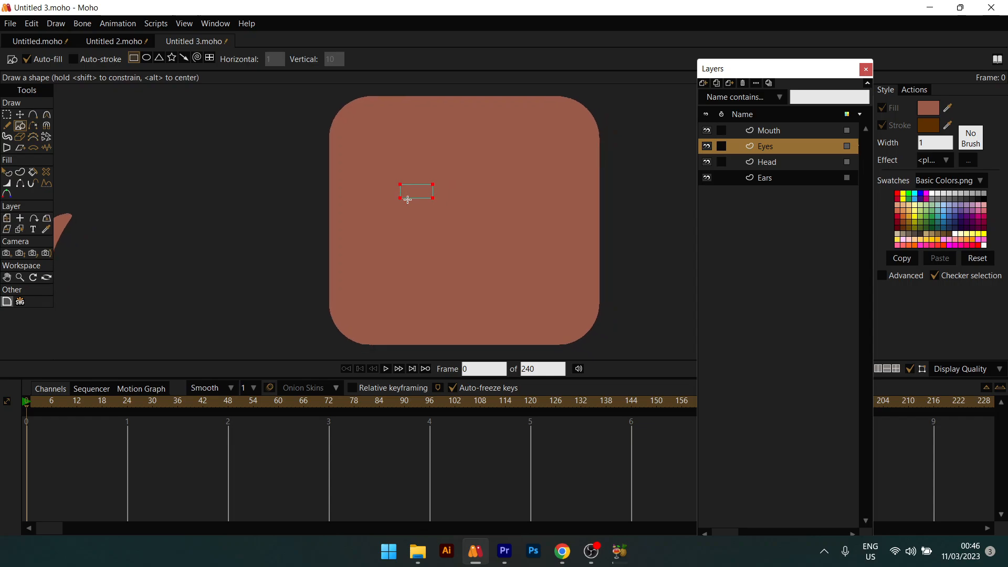
pyautogui.scroll(1, 407, 197)
pyautogui.press('t')
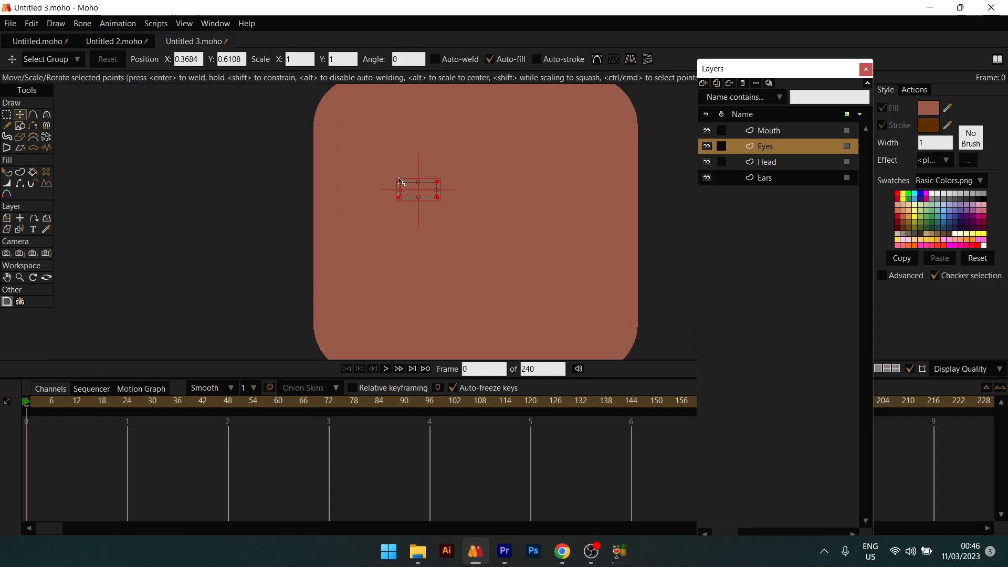
pyautogui.moveTo(387, 170); pyautogui.dragTo(415, 186)
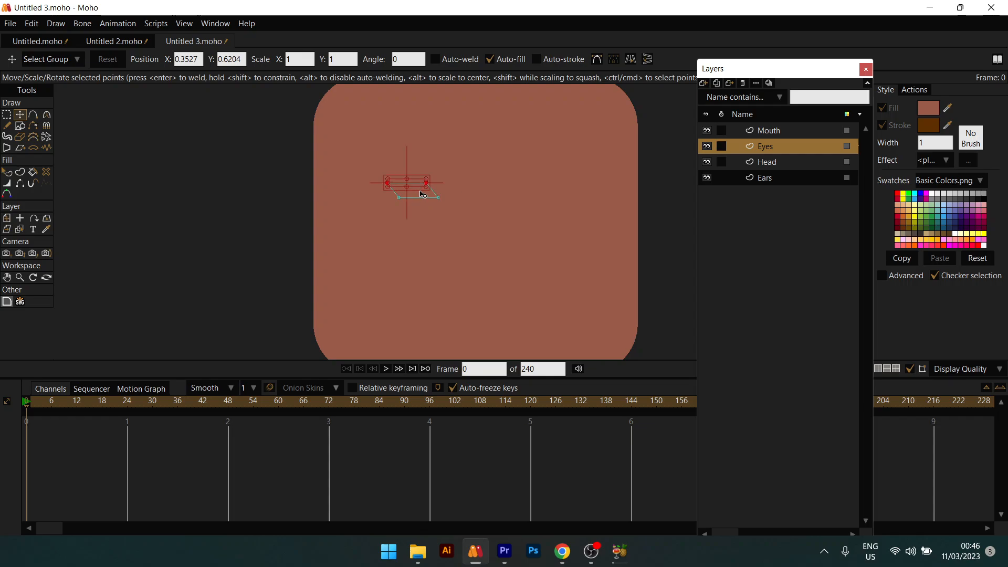
pyautogui.click(420, 190)
pyautogui.moveTo(421, 190); pyautogui.dragTo(406, 190)
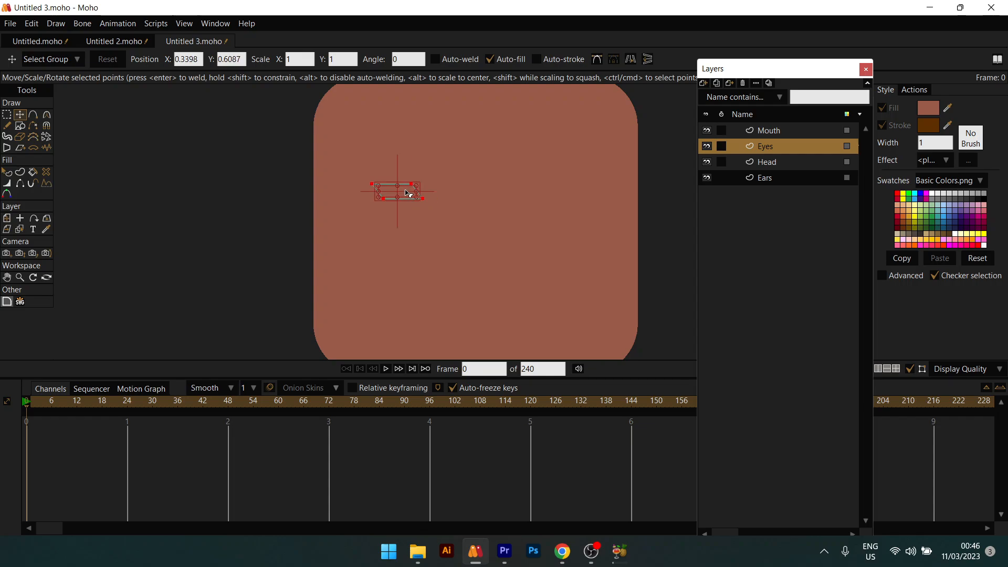
# Step: Give the slanted eye shape a white fill and a black outline
pyautogui.press('q')
pyautogui.click(927, 108)
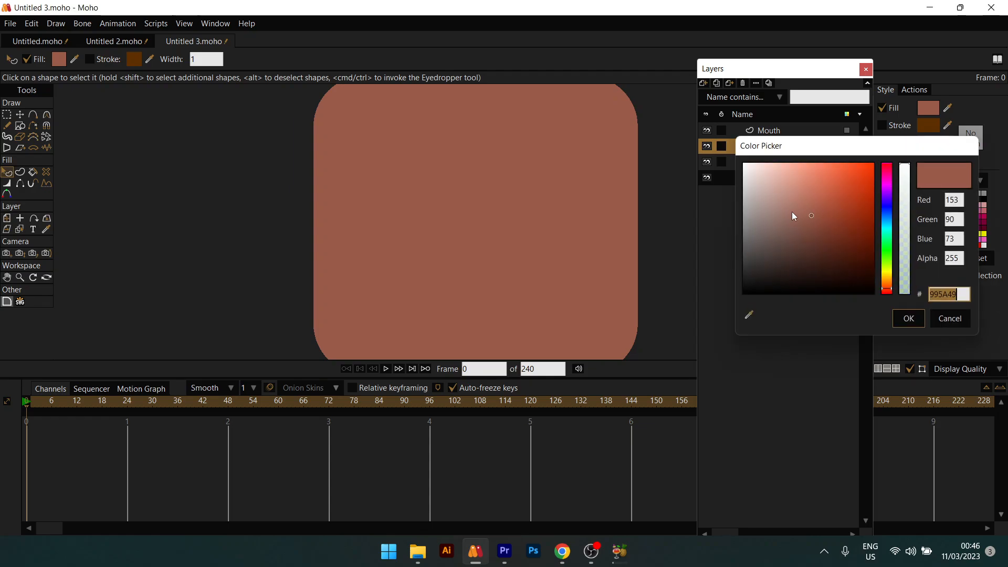
pyautogui.moveTo(791, 212); pyautogui.dragTo(744, 164)
pyautogui.click(908, 318)
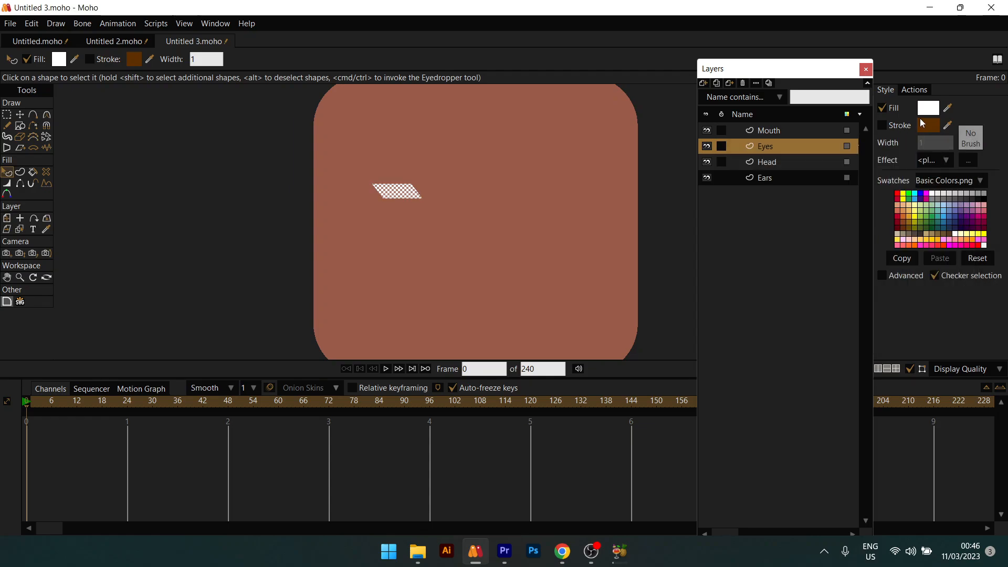
pyautogui.click(883, 125)
pyautogui.click(928, 126)
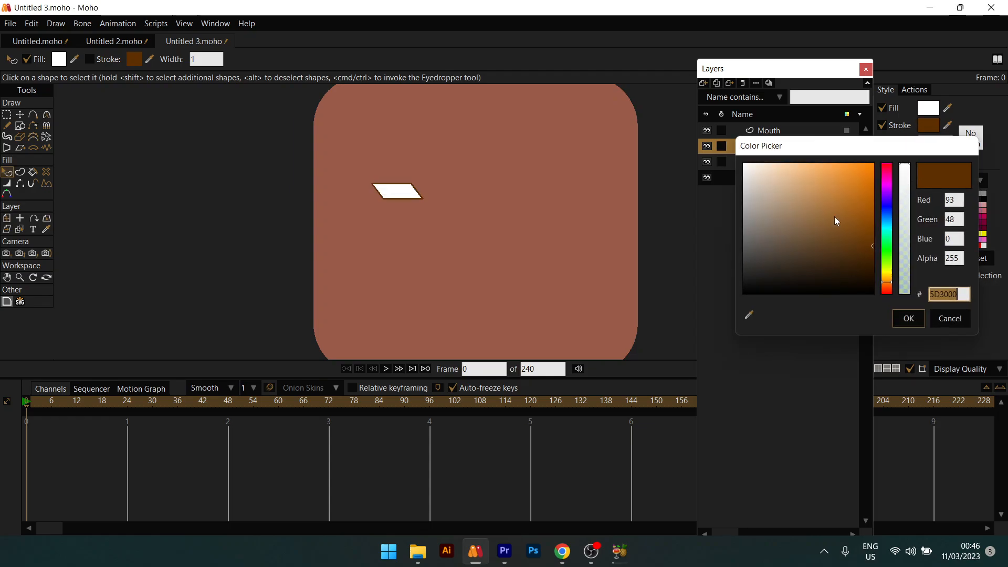
pyautogui.moveTo(833, 216); pyautogui.dragTo(881, 314)
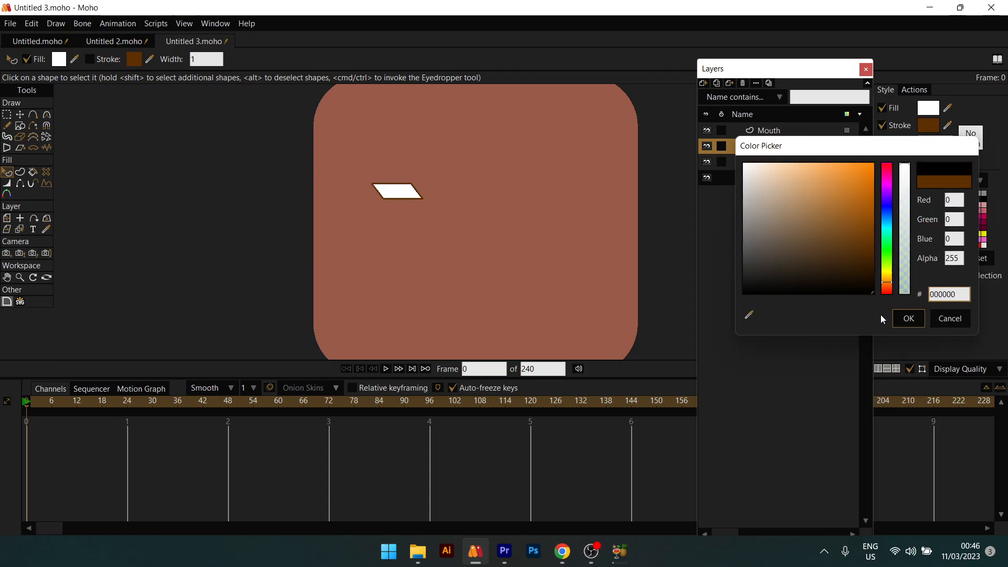
pyautogui.click(909, 318)
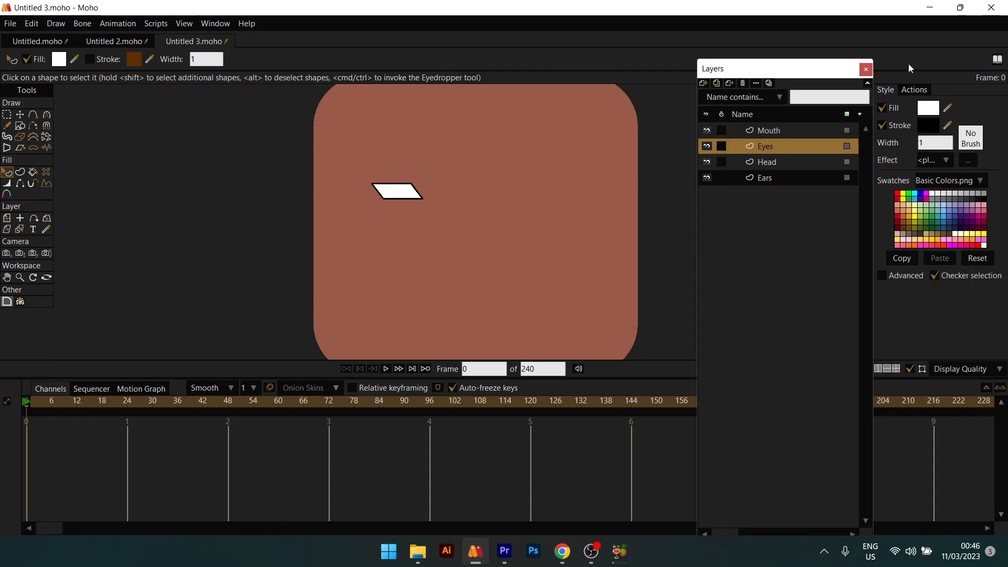
# Step: Set the eye's outline width to 3
pyautogui.doubleClick(931, 143)
pyautogui.write('4')
pyautogui.press('BackSpace')
pyautogui.write('3')
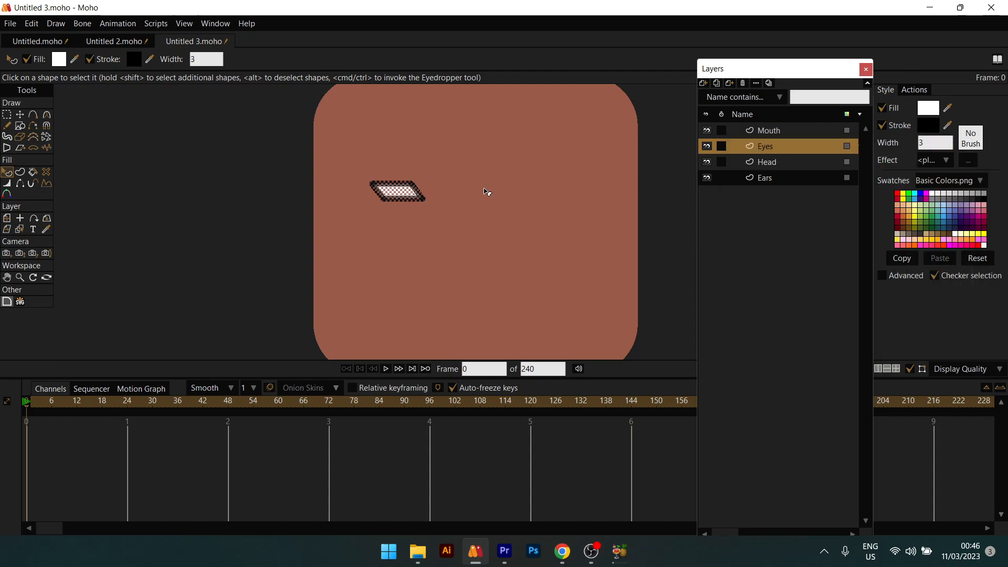
pyautogui.scroll(3, 381, 205)
pyautogui.moveTo(389, 202); pyautogui.dragTo(390, 233)
# Step: Hide the outline on the eye's left and bottom edges
pyautogui.press('t')
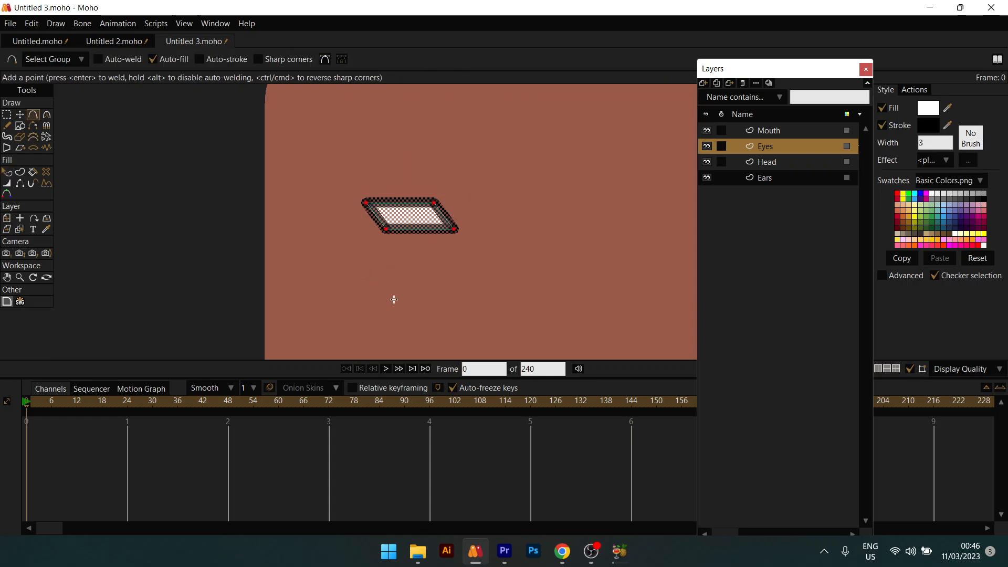
pyautogui.press('h')
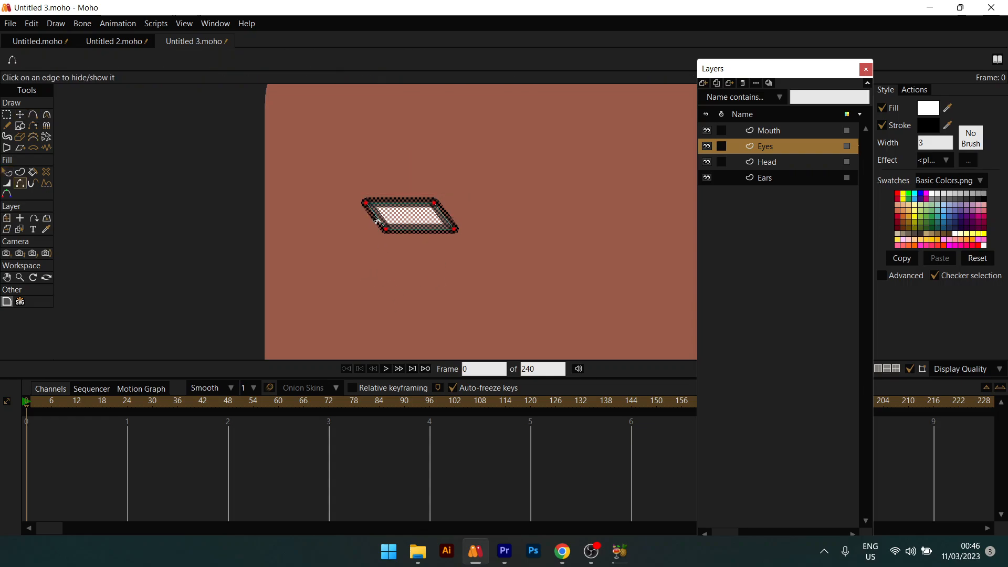
pyautogui.click(374, 220)
pyautogui.click(425, 230)
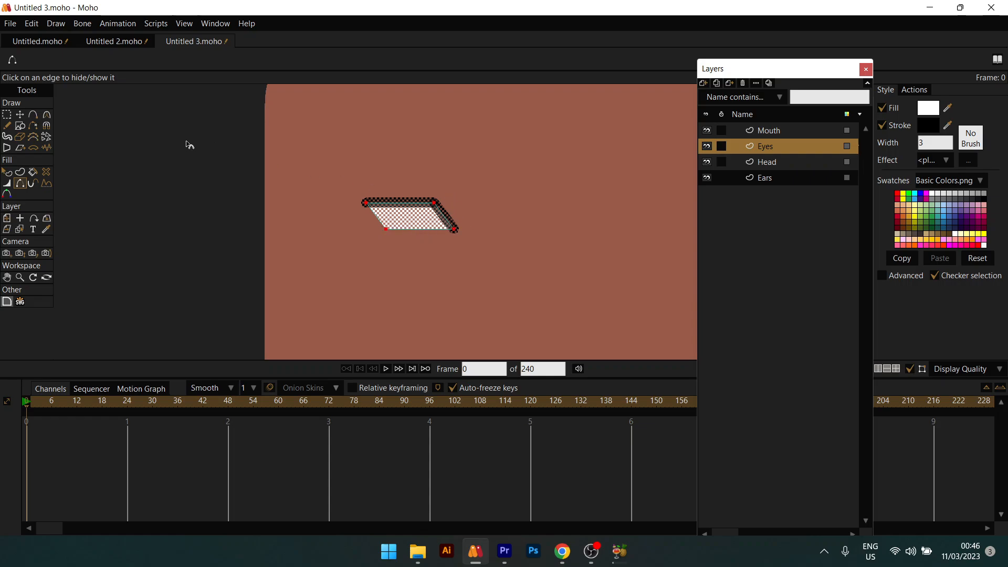
# Step: Raise the bottom-left point slightly and taper the outline thickness at the lower corners
pyautogui.click(20, 115)
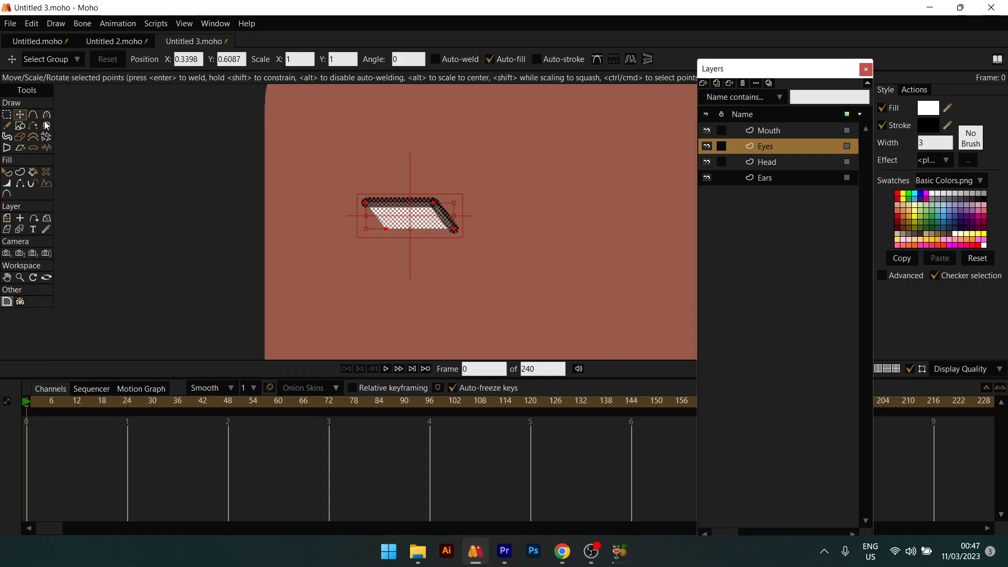
pyautogui.click(386, 227)
pyautogui.click(385, 227)
pyautogui.moveTo(386, 228); pyautogui.dragTo(386, 224)
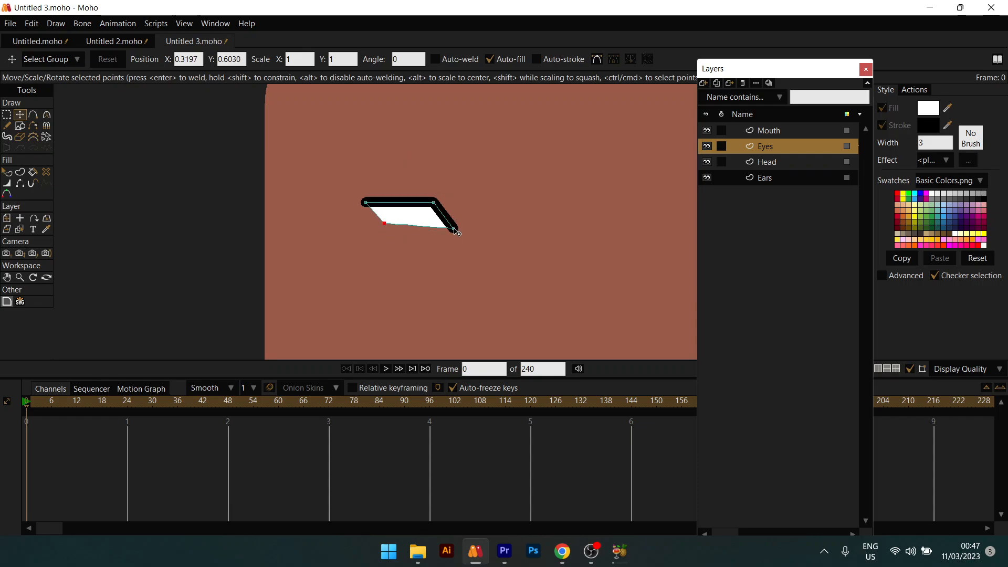
pyautogui.click(6, 183)
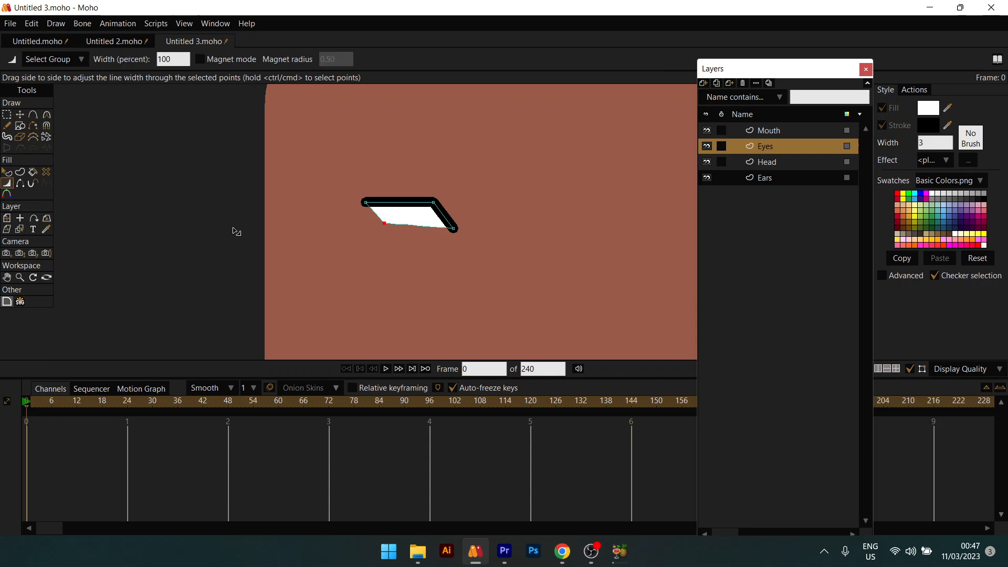
pyautogui.moveTo(461, 236)
pyautogui.mouseDown()
pyautogui.moveTo(406, 235)
pyautogui.moveTo(435, 239)
pyautogui.moveTo(347, 206)
pyautogui.moveTo(426, 210)
pyautogui.moveTo(457, 231)
pyautogui.moveTo(363, 233)
pyautogui.mouseUp()
pyautogui.click(388, 226)
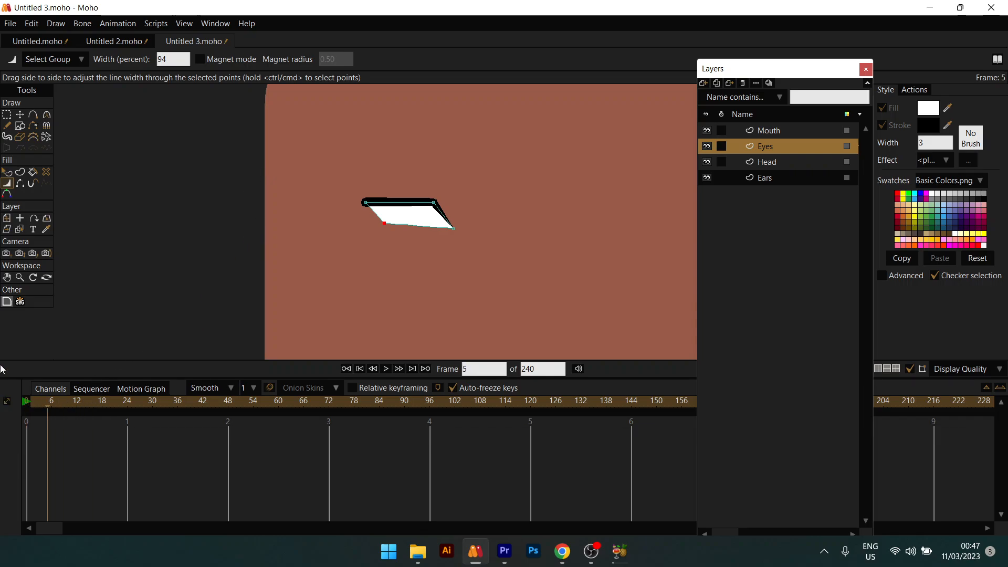
# Step: Round the eye's bottom edge with the Curvature tool
pyautogui.click(46, 116)
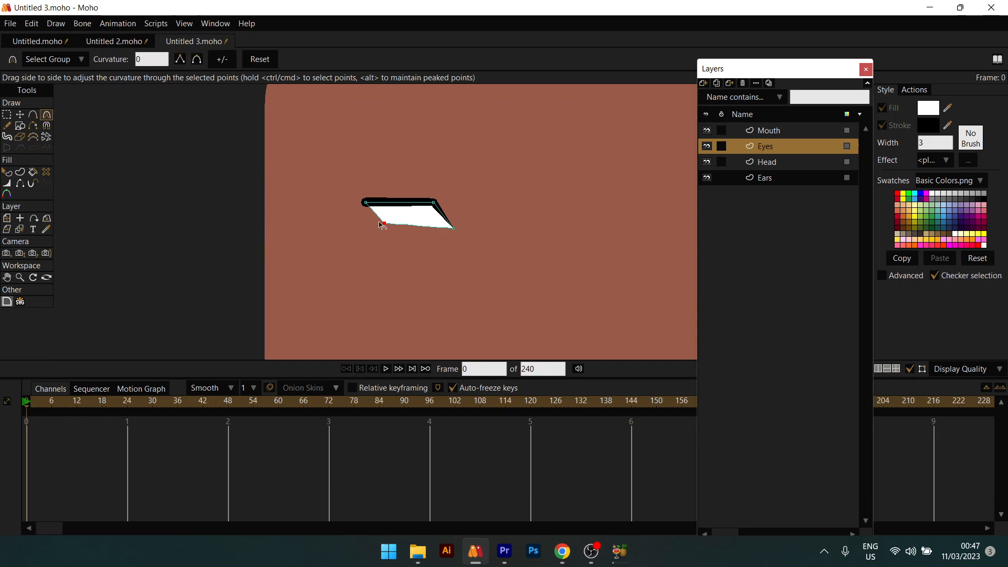
pyautogui.click(197, 59)
pyautogui.press('t')
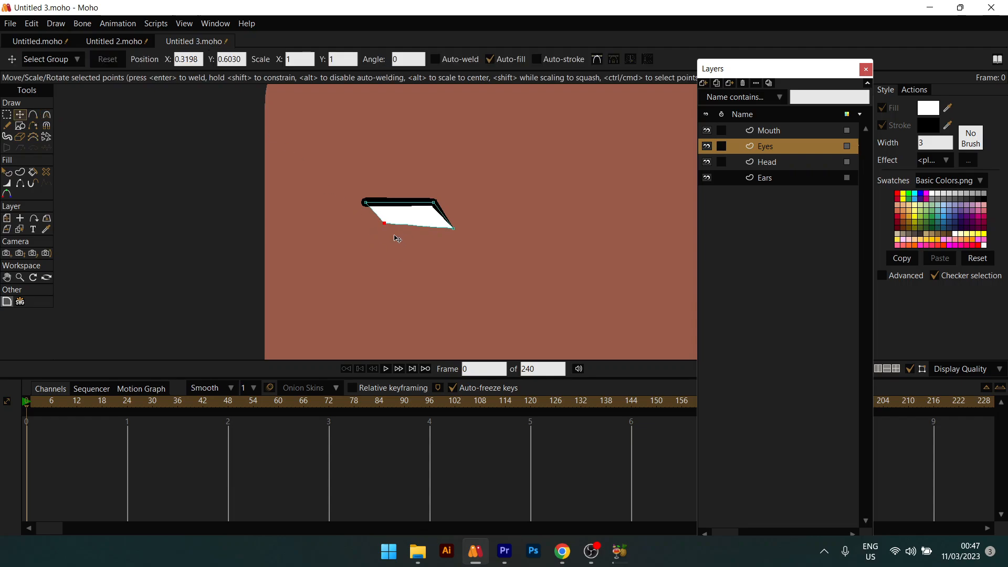
# Step: Draw a black-filled oval pupil inside the eye, then enlarge it and shift it up against the lid
pyautogui.click(20, 126)
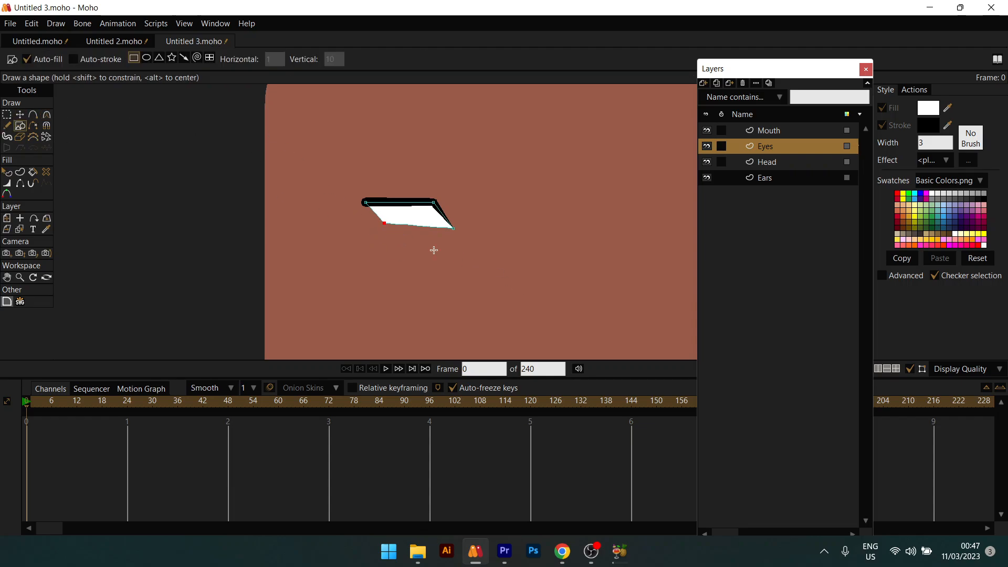
pyautogui.moveTo(400, 208); pyautogui.dragTo(418, 225)
pyautogui.hotkey('ctrl', 'z')
pyautogui.click(146, 58)
pyautogui.click(984, 200)
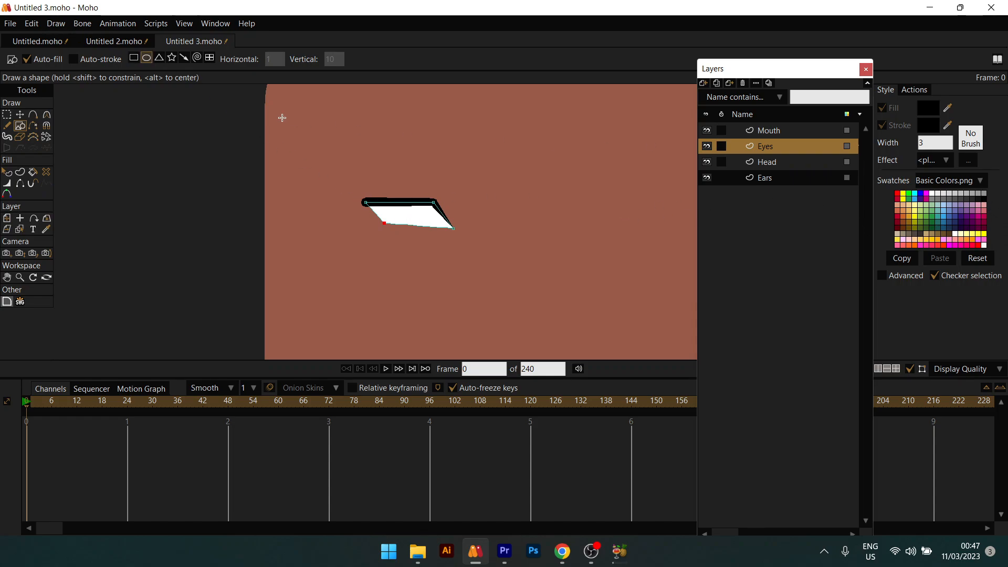
pyautogui.moveTo(400, 208); pyautogui.dragTo(424, 233)
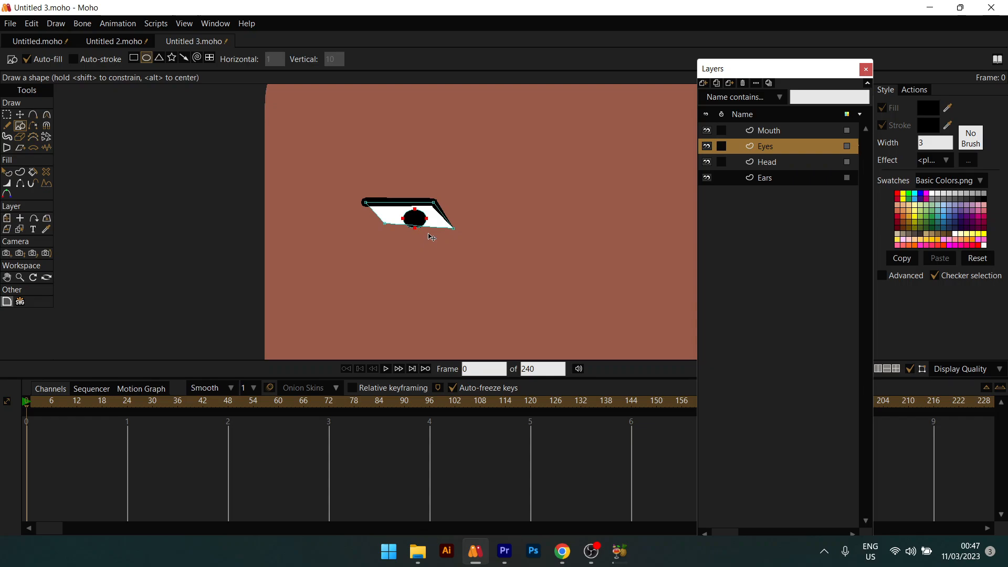
pyautogui.press('t')
pyautogui.moveTo(430, 232)
pyautogui.mouseDown()
pyautogui.moveTo(439, 238)
pyautogui.moveTo(417, 213)
pyautogui.moveTo(426, 214)
pyautogui.moveTo(403, 213)
pyautogui.moveTo(399, 203)
pyautogui.moveTo(434, 215)
pyautogui.mouseUp()
# Step: Make a horizontally mirrored copy of the lidded eye and move it to the head's right side
pyautogui.press('q')
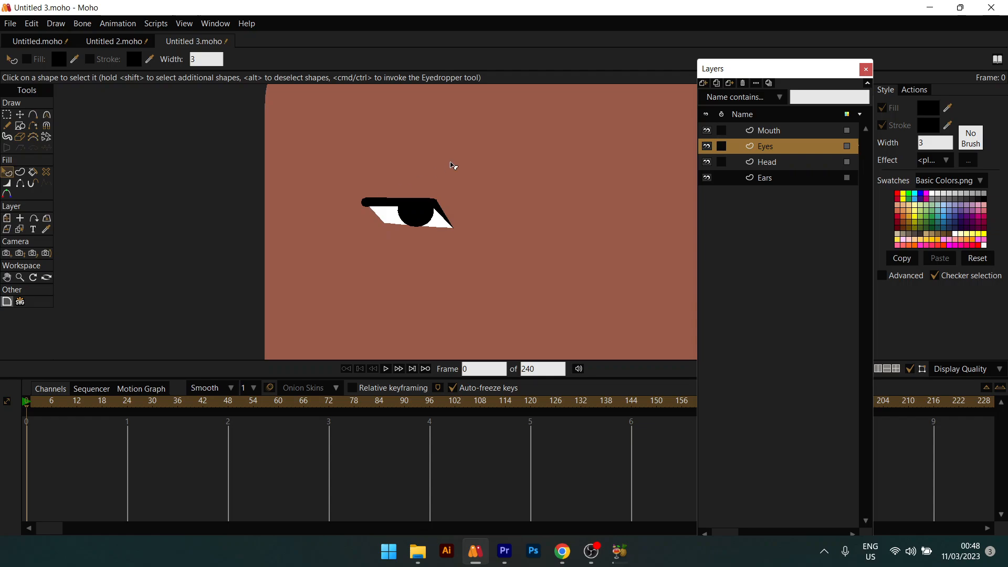
pyautogui.scroll(-3, 454, 165)
pyautogui.scroll(4, 389, 205)
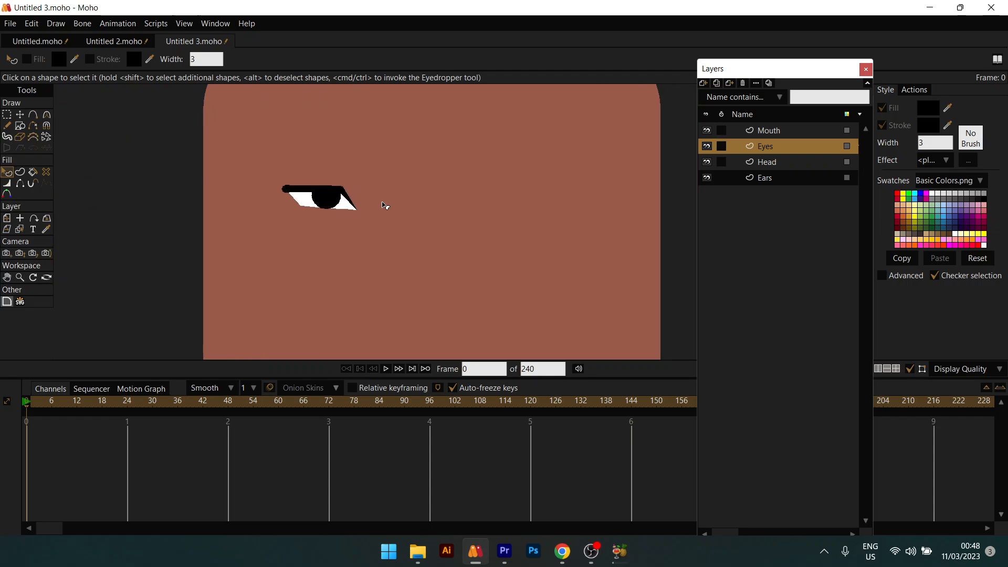
pyautogui.press('t')
pyautogui.scroll(-1, 353, 201)
pyautogui.scroll(1, 353, 201)
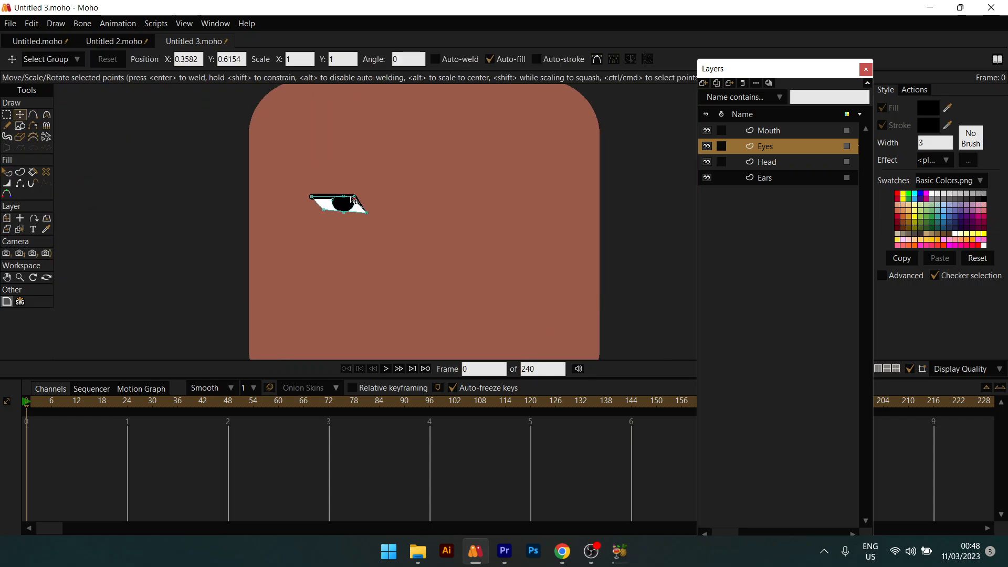
pyautogui.hotkey('ctrl', 'a')
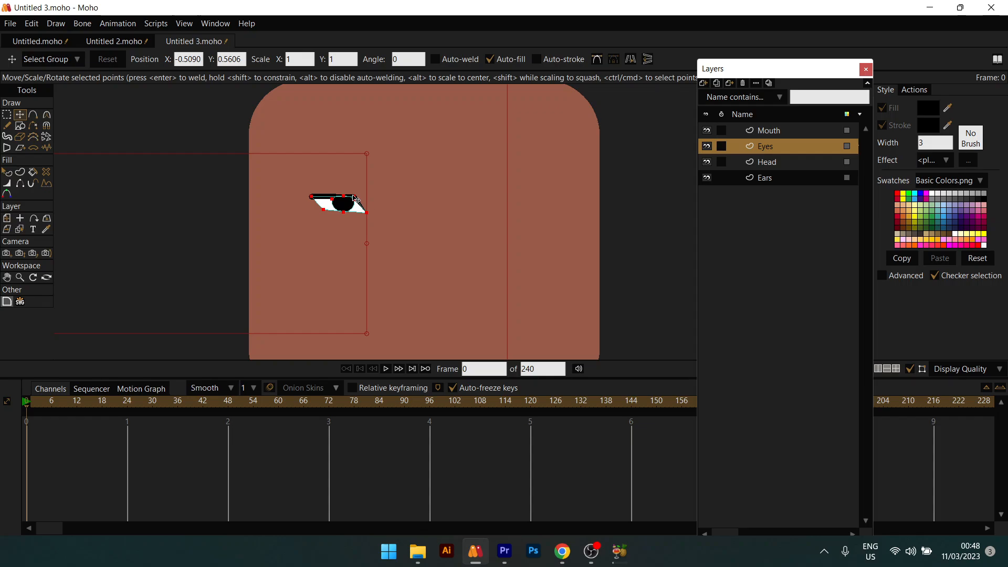
pyautogui.moveTo(304, 162); pyautogui.dragTo(393, 249)
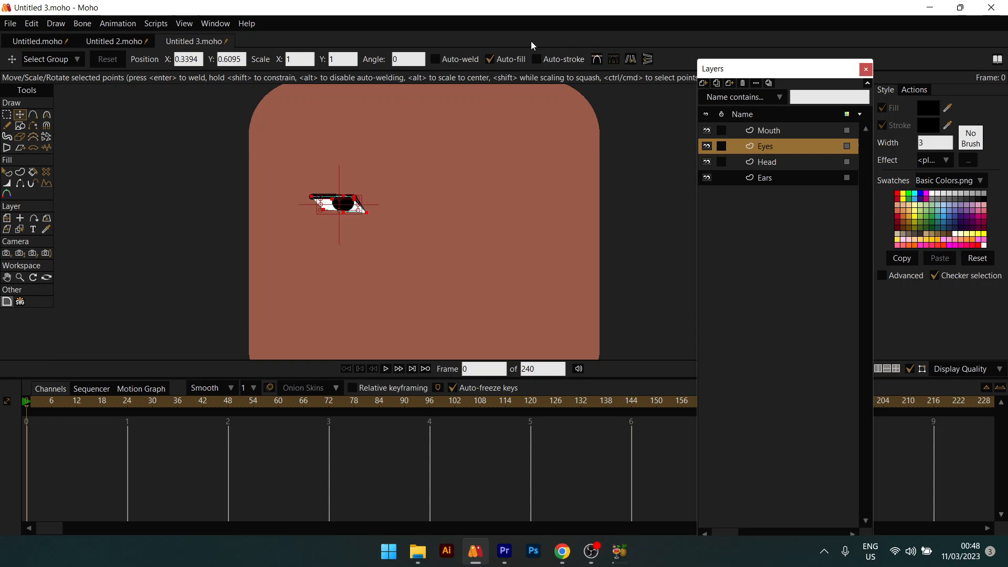
pyautogui.click(630, 59)
pyautogui.moveTo(368, 212); pyautogui.dragTo(496, 212)
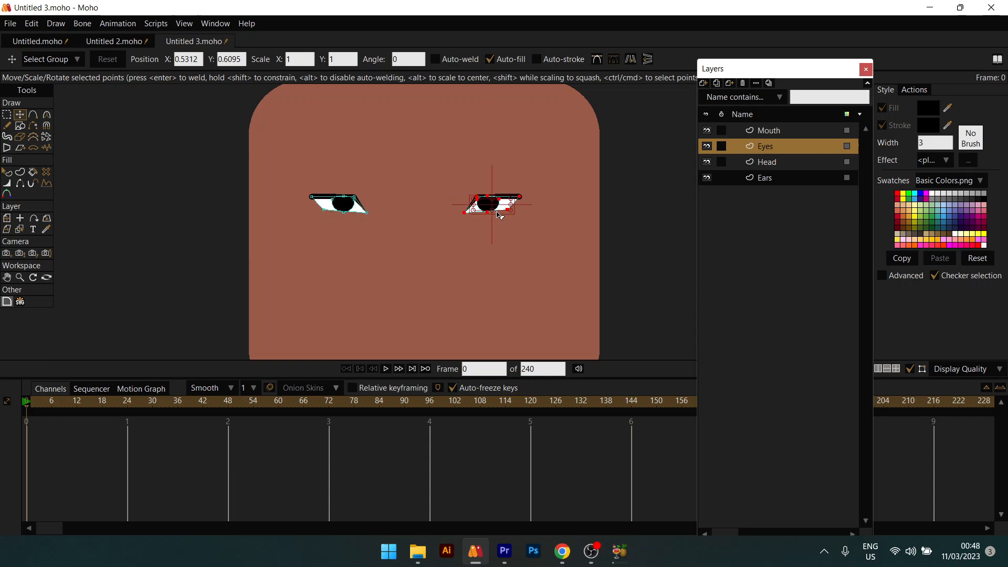
# Step: Shift the left eye right and nudge the right eye left, then select both eyes together
pyautogui.press('q')
pyautogui.scroll(-4, 457, 214)
pyautogui.scroll(2, 444, 222)
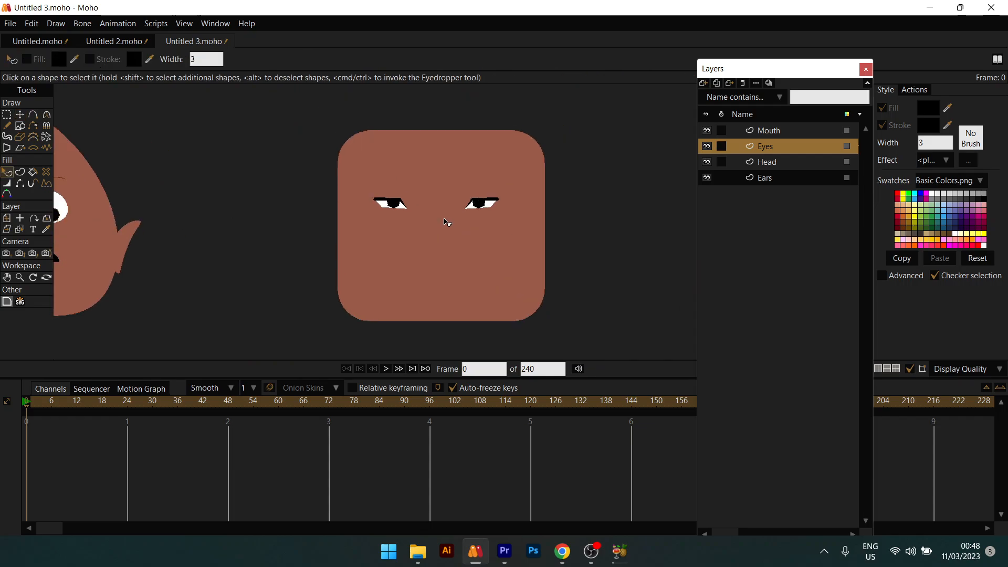
pyautogui.scroll(1, 447, 222)
pyautogui.press('t')
pyautogui.moveTo(343, 168); pyautogui.dragTo(394, 198)
pyautogui.moveTo(439, 141); pyautogui.dragTo(565, 310)
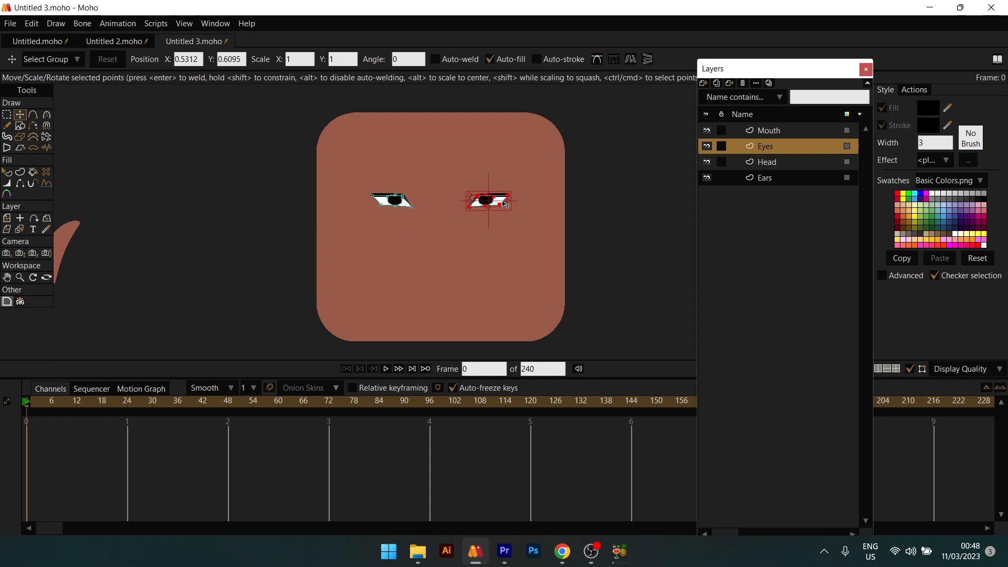
pyautogui.moveTo(499, 201); pyautogui.dragTo(493, 201)
pyautogui.moveTo(372, 177); pyautogui.dragTo(494, 222)
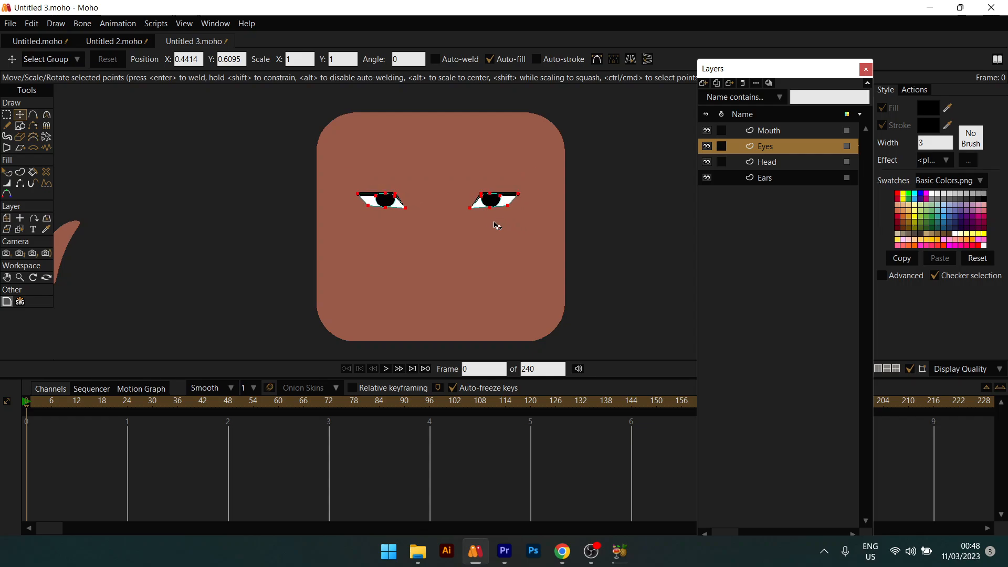
pyautogui.press('q')
pyautogui.scroll(-5, 462, 221)
pyautogui.scroll(3, 462, 221)
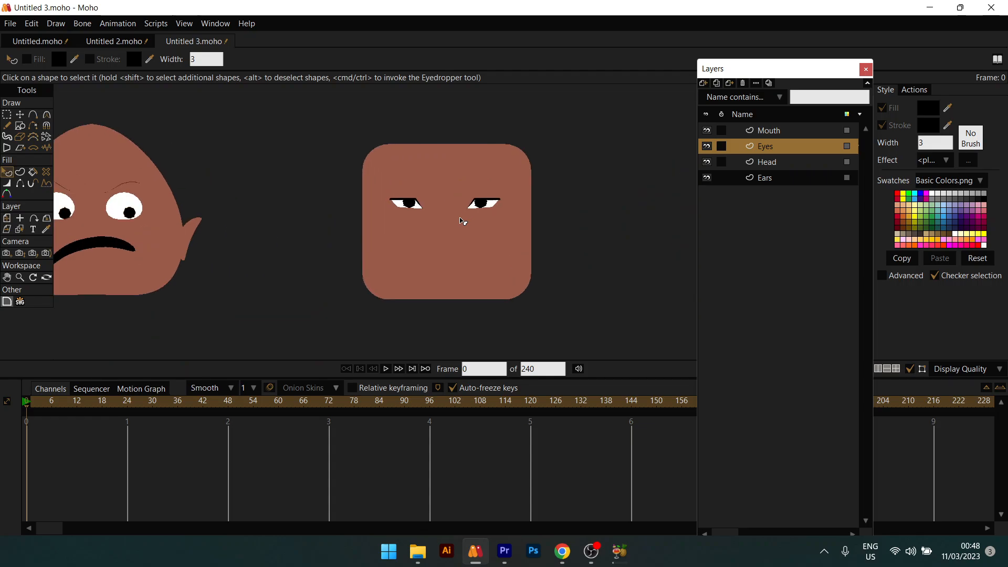
pyautogui.scroll(1, 462, 221)
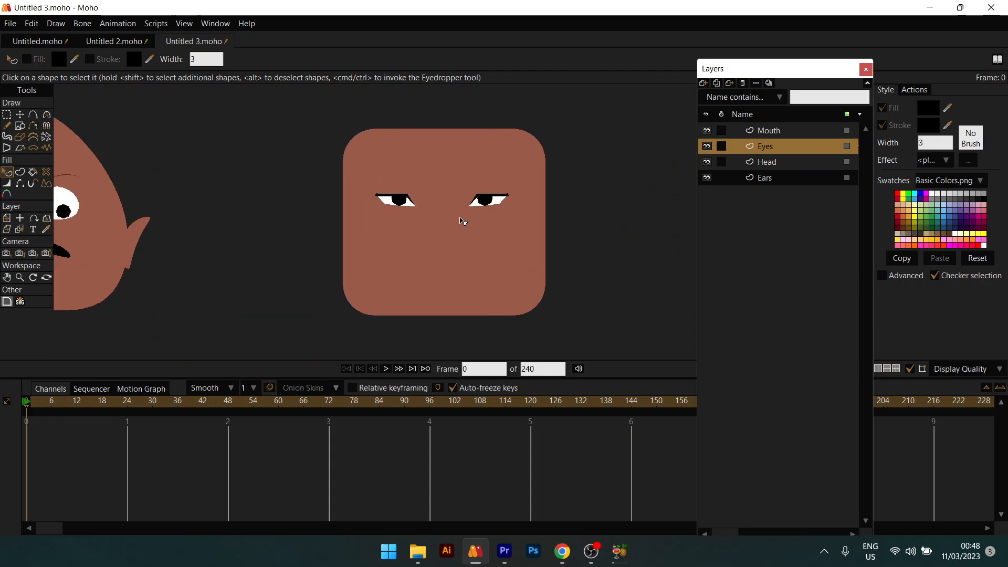
# Step: Draw a thin black bar on the Mouth layer below the eyes
pyautogui.click(792, 135)
pyautogui.click(21, 128)
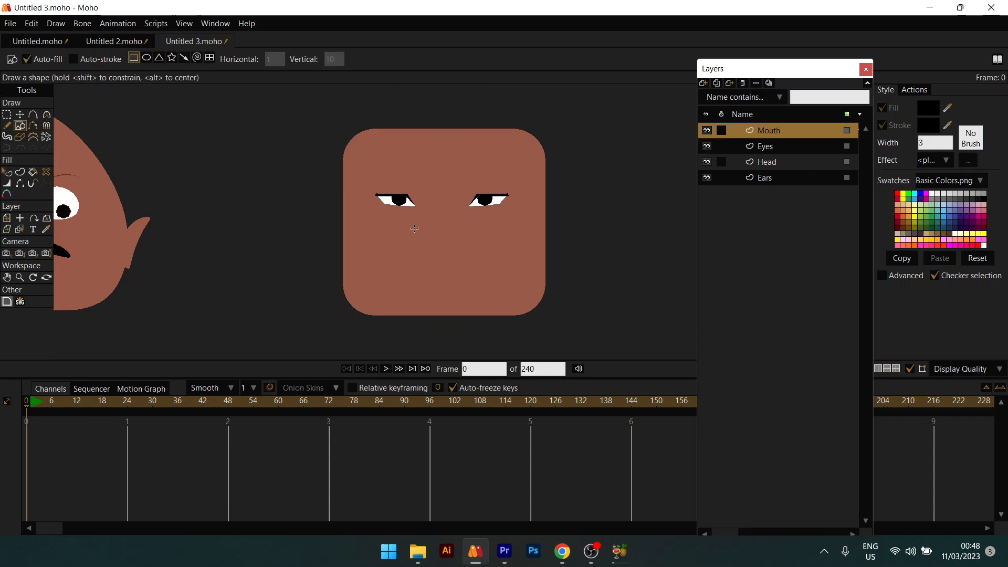
pyautogui.moveTo(419, 251); pyautogui.dragTo(455, 273)
# Step: Raise the mouth's right end so the line slants upward
pyautogui.press('t')
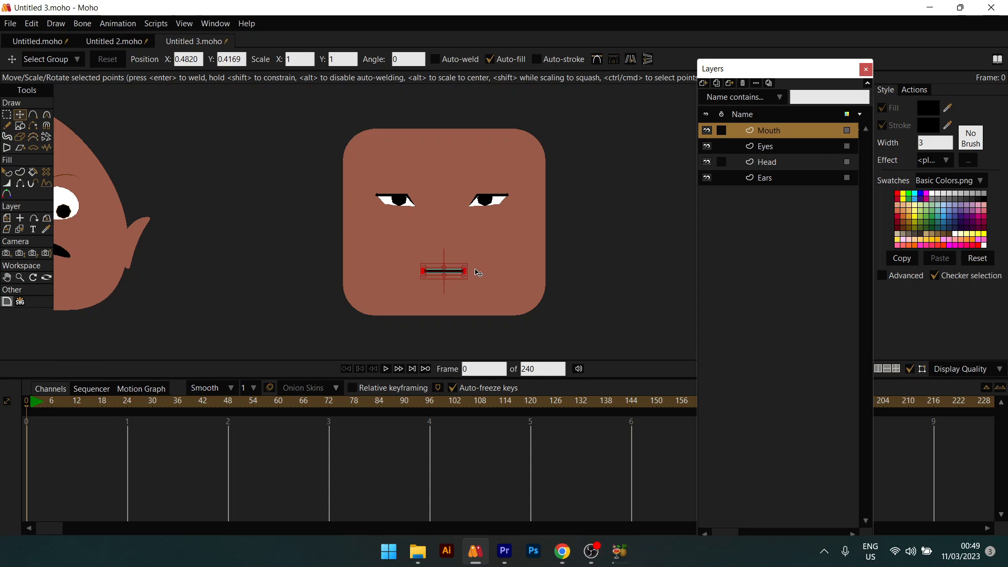
pyautogui.click(464, 271)
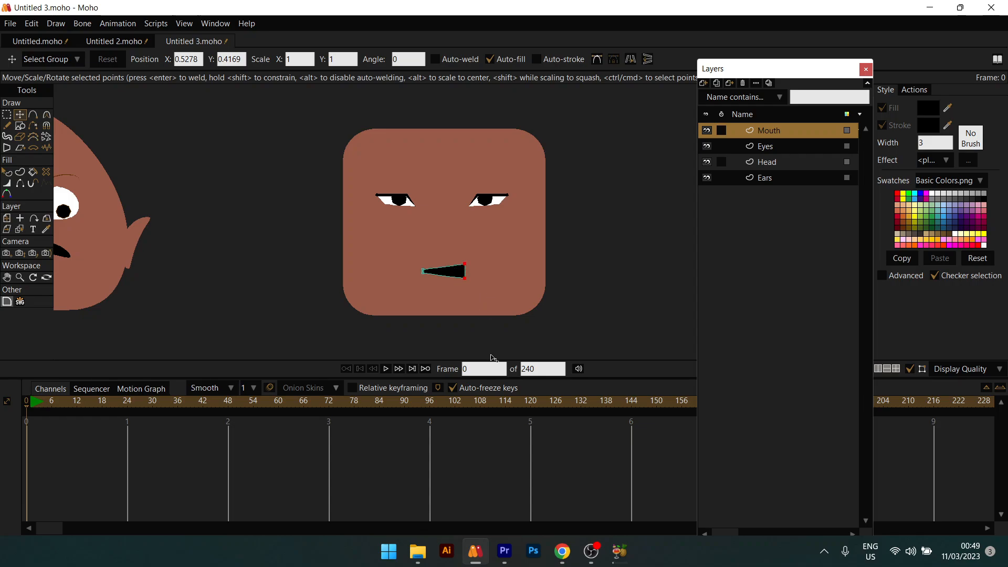
pyautogui.moveTo(491, 355); pyautogui.dragTo(473, 308)
pyautogui.moveTo(477, 307); pyautogui.dragTo(480, 336)
pyautogui.moveTo(471, 293)
pyautogui.mouseDown()
pyautogui.moveTo(462, 280)
pyautogui.moveTo(470, 286)
pyautogui.moveTo(491, 257)
pyautogui.moveTo(392, 252)
pyautogui.moveTo(458, 247)
pyautogui.moveTo(487, 272)
pyautogui.moveTo(501, 246)
pyautogui.moveTo(474, 264)
pyautogui.mouseUp()
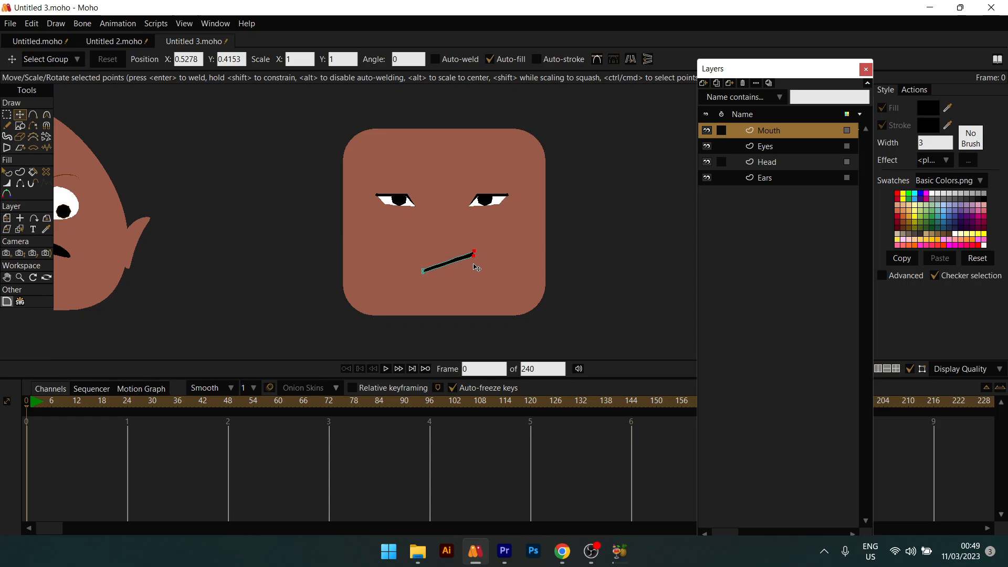
pyautogui.press('q')
pyautogui.scroll(-4, 458, 270)
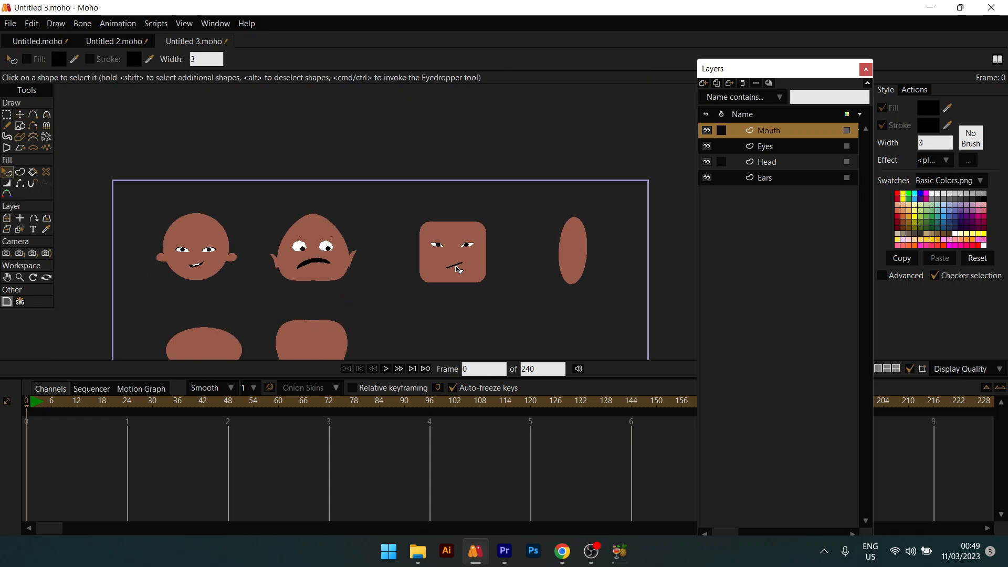
pyautogui.scroll(1, 460, 267)
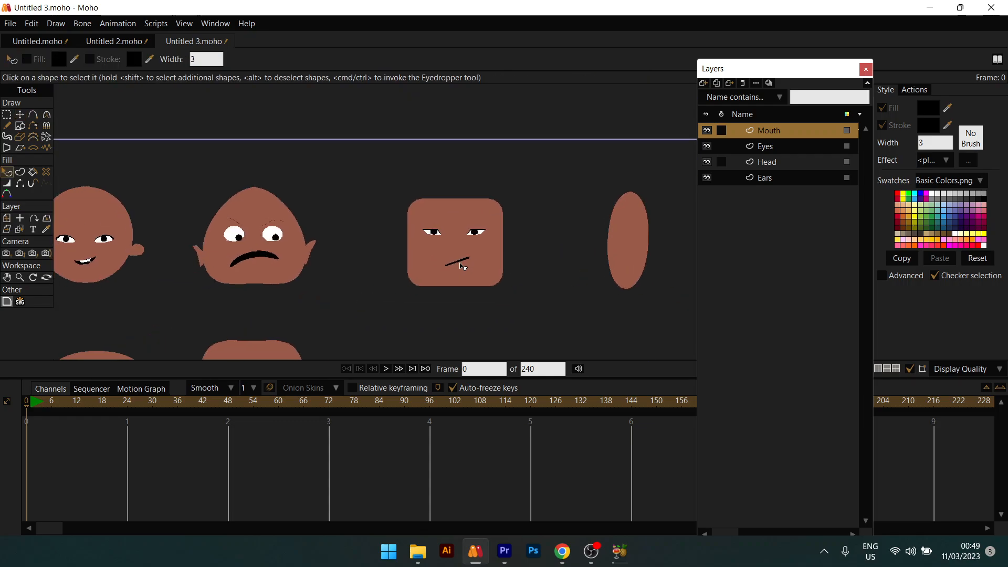
pyautogui.scroll(2, 462, 267)
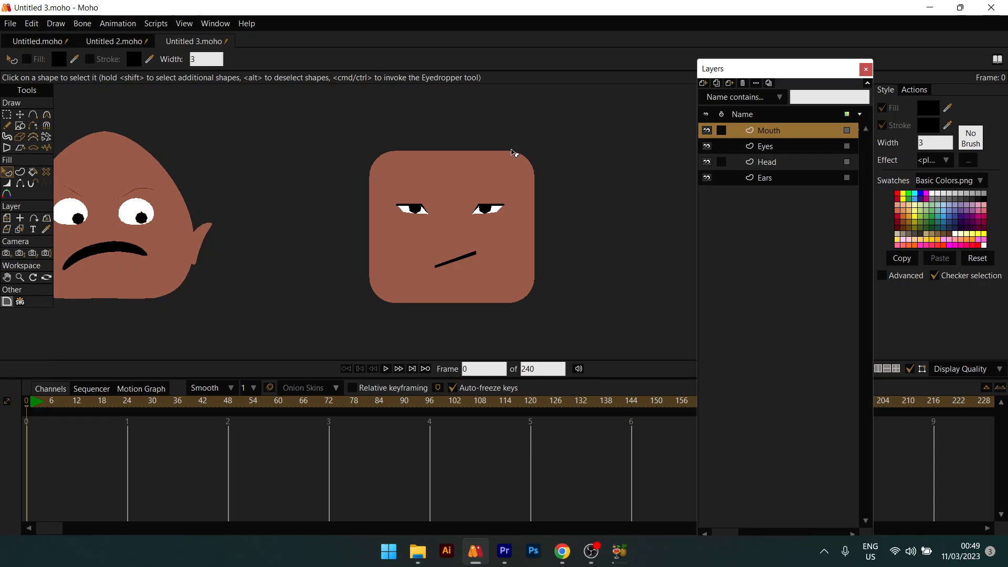
pyautogui.scroll(1, 476, 249)
pyautogui.scroll(-1, 479, 254)
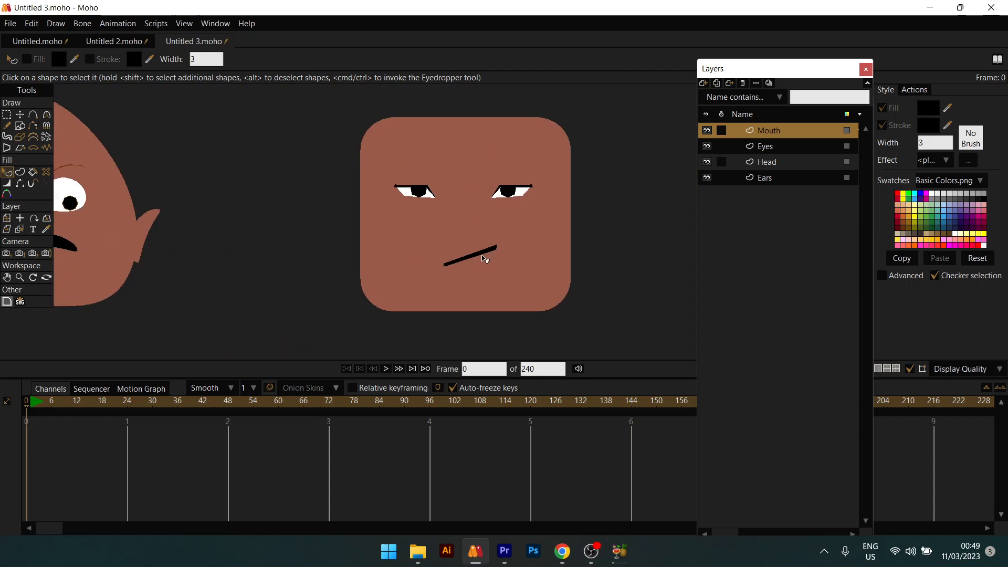
pyautogui.scroll(-3, 484, 260)
pyautogui.scroll(-2, 484, 258)
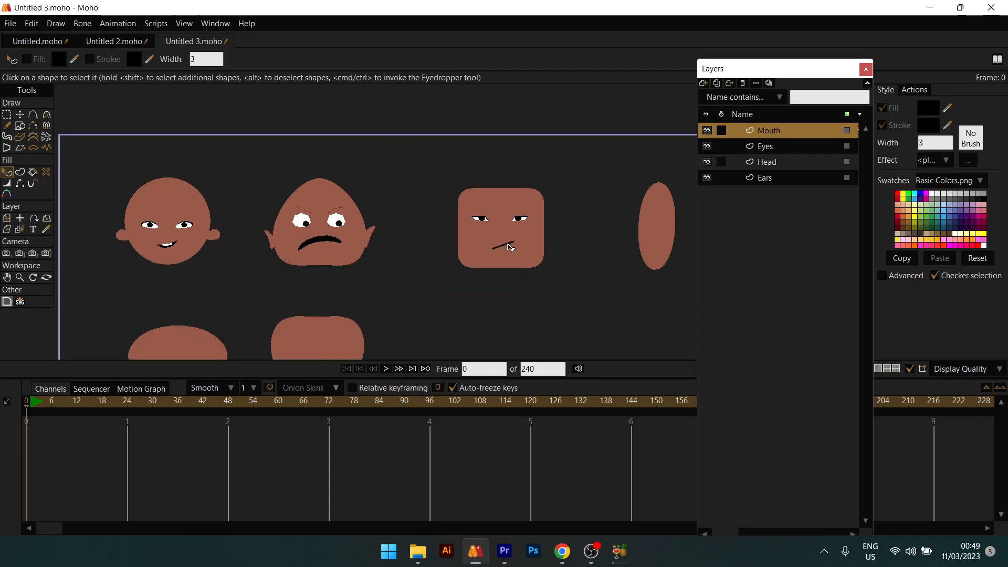
pyautogui.scroll(3, 509, 247)
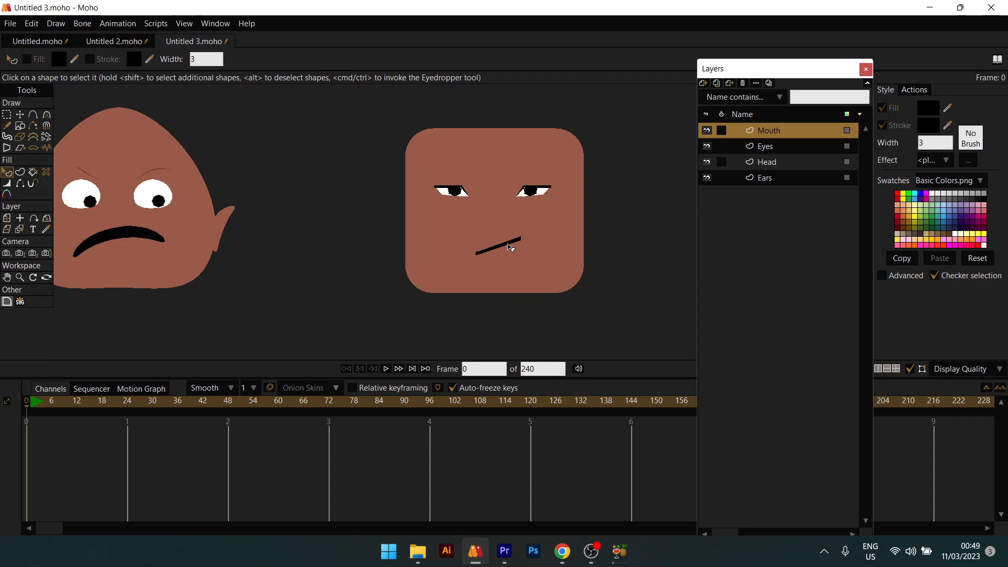
pyautogui.scroll(2, 508, 247)
pyautogui.scroll(-3, 509, 248)
pyautogui.scroll(1, 509, 246)
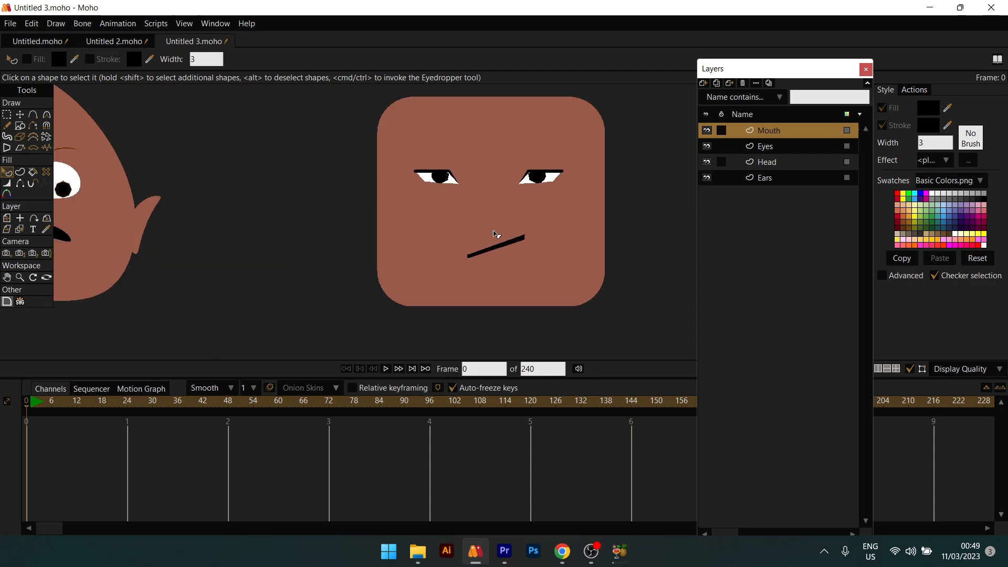
pyautogui.scroll(-4, 490, 227)
pyautogui.scroll(-5, 362, 273)
pyautogui.moveTo(365, 272); pyautogui.dragTo(381, 214)
pyautogui.scroll(6, 401, 264)
pyautogui.moveTo(449, 188); pyautogui.dragTo(485, 206)
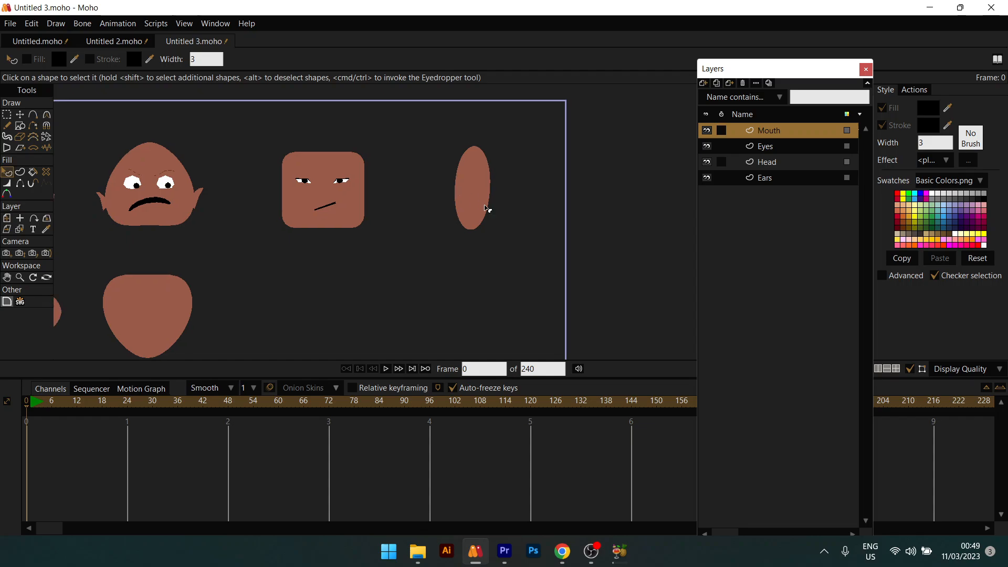
pyautogui.scroll(4, 484, 205)
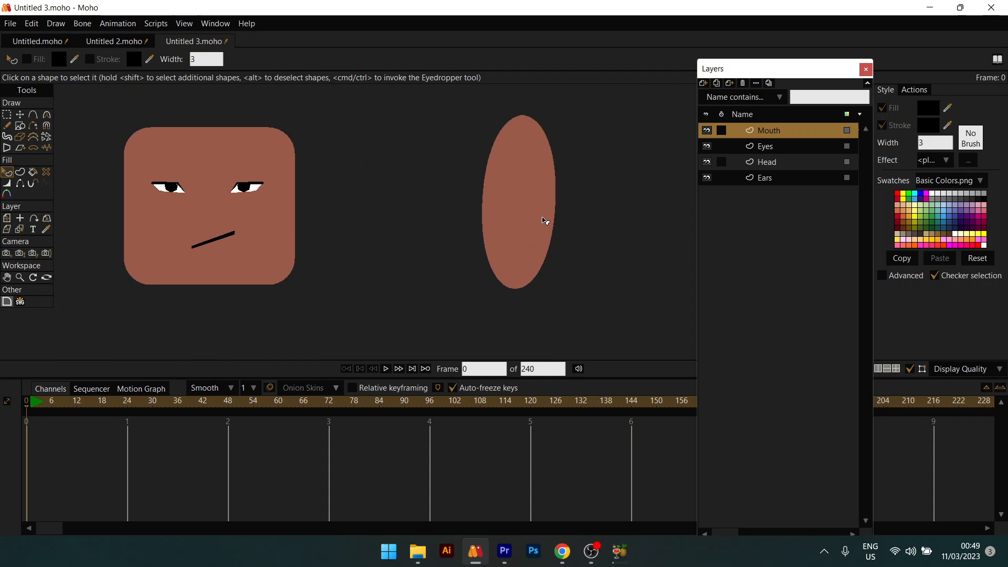
pyautogui.scroll(-4, 543, 219)
pyautogui.moveTo(543, 218); pyautogui.dragTo(580, 168)
pyautogui.scroll(-4, 440, 193)
pyautogui.moveTo(440, 194); pyautogui.dragTo(485, 226)
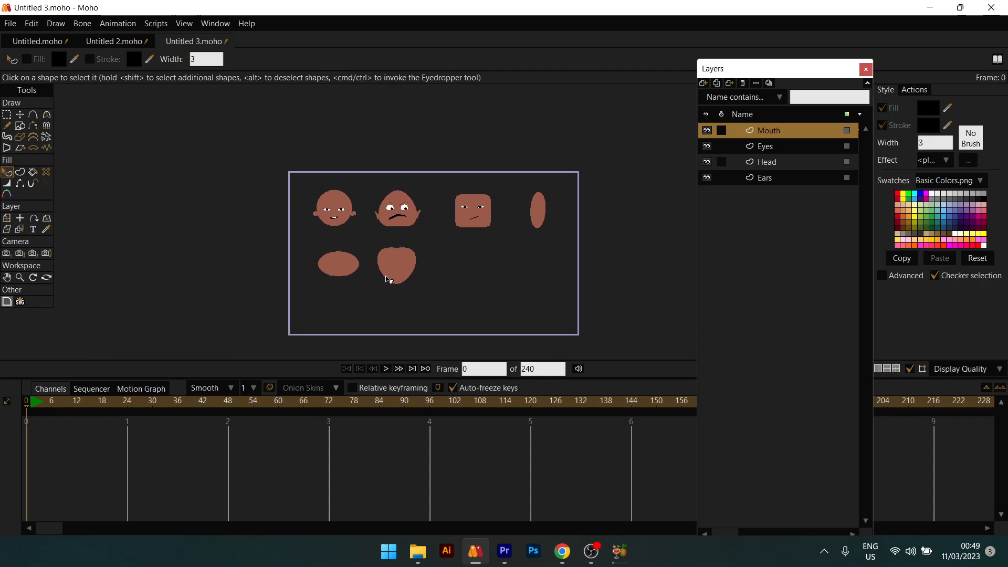
pyautogui.scroll(3, 387, 279)
pyautogui.moveTo(386, 276); pyautogui.dragTo(441, 276)
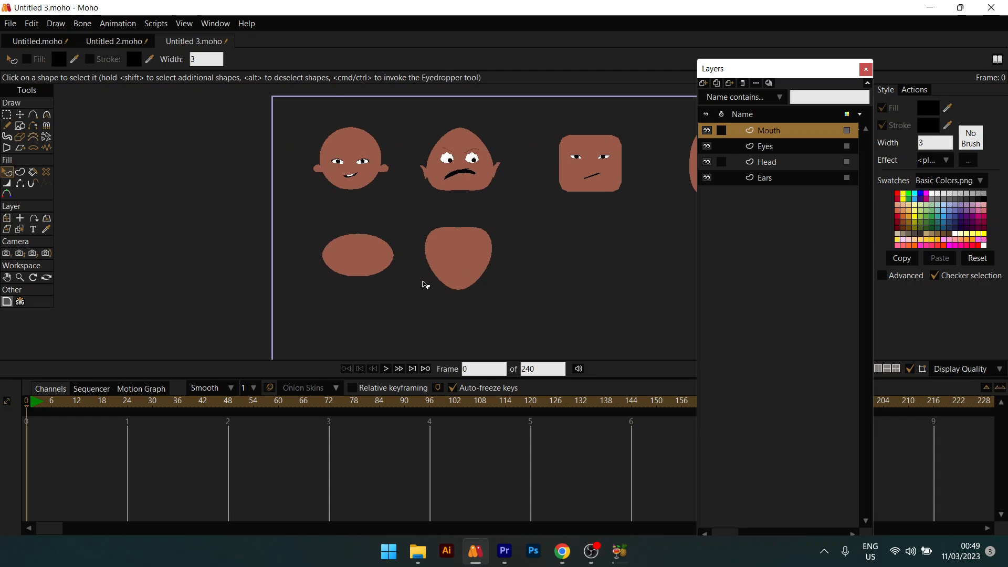
pyautogui.moveTo(523, 226); pyautogui.dragTo(314, 251)
pyautogui.scroll(5, 434, 182)
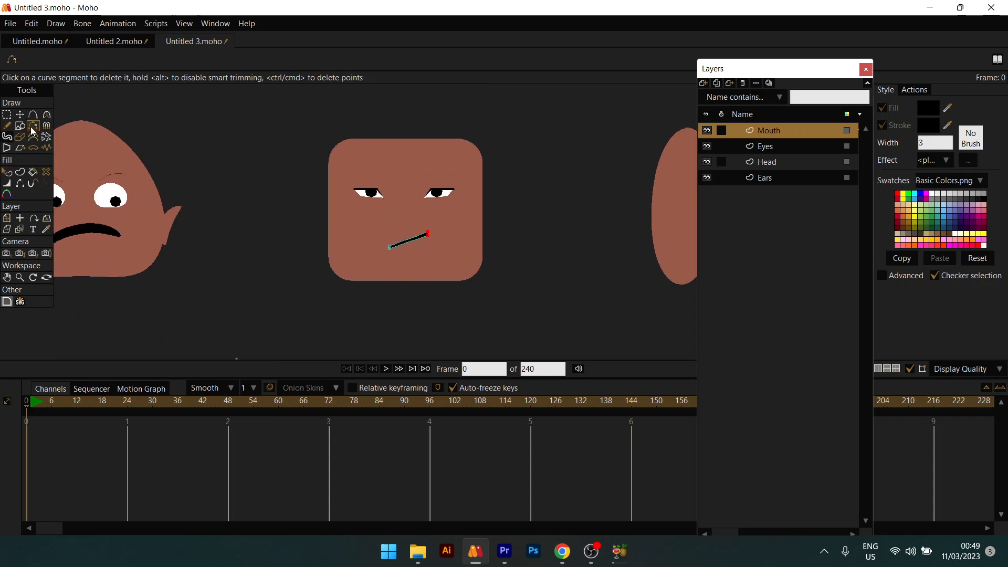
# Step: Draw a tall thin rectangle beside the square head and fill it with the face's brown
pyautogui.click(20, 126)
pyautogui.scroll(3, 490, 203)
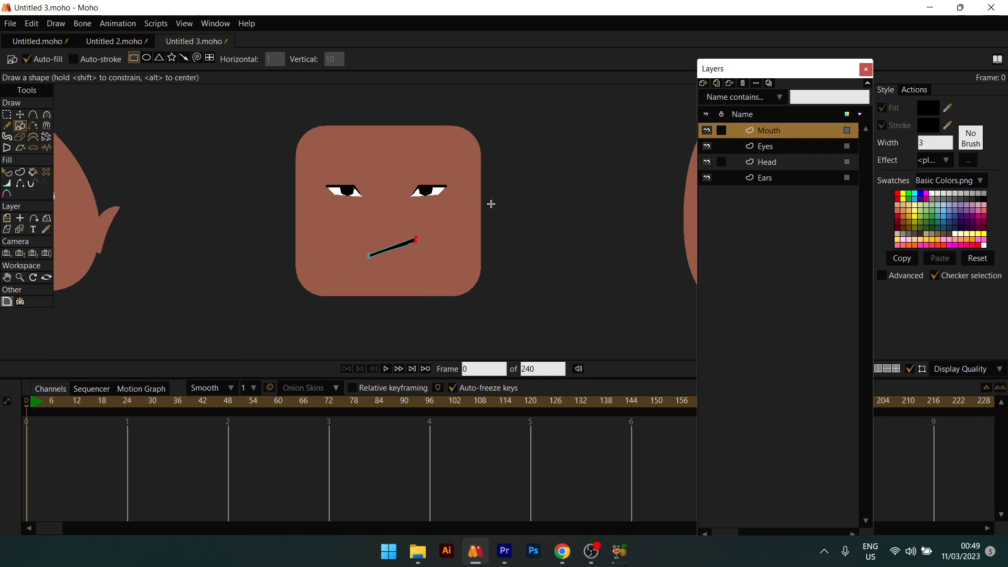
pyautogui.moveTo(484, 198); pyautogui.dragTo(484, 244)
pyautogui.press('q')
pyautogui.click(478, 229)
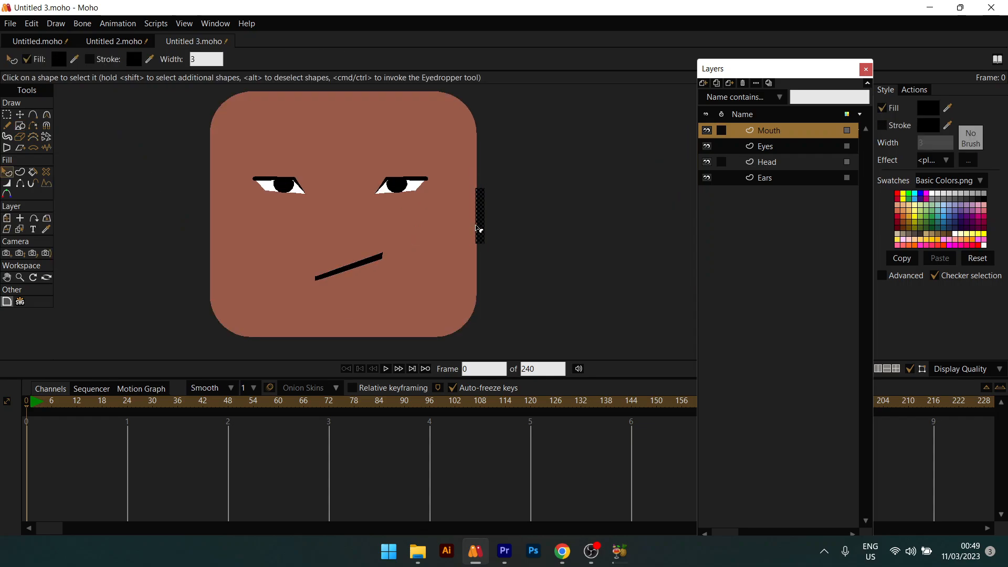
pyautogui.keyDown('ctrl'); pyautogui.click(326, 140); pyautogui.keyUp('ctrl')
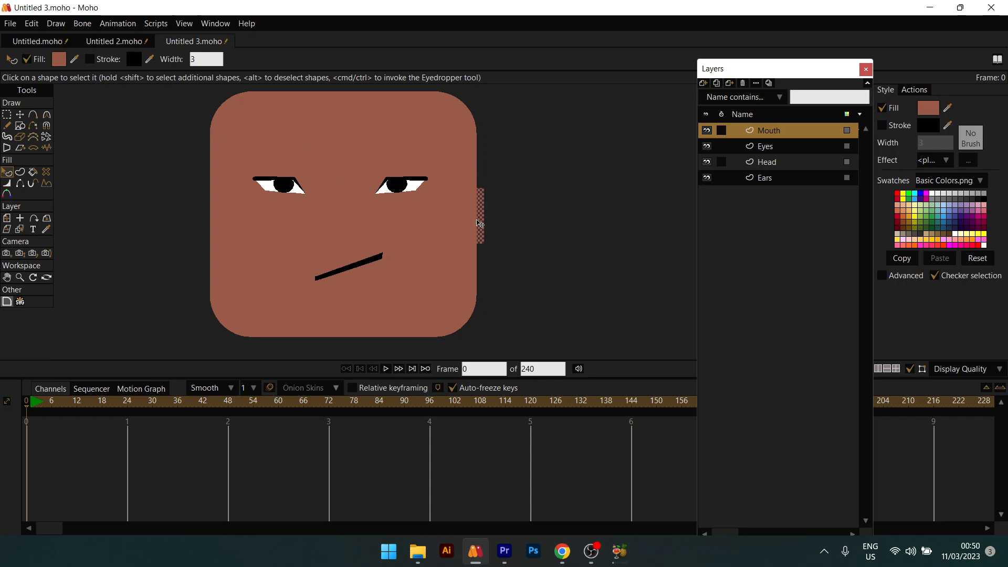
# Step: Rotate the ear rectangle and place its copy on the head's left side
pyautogui.press('t')
pyautogui.moveTo(486, 217); pyautogui.dragTo(211, 208)
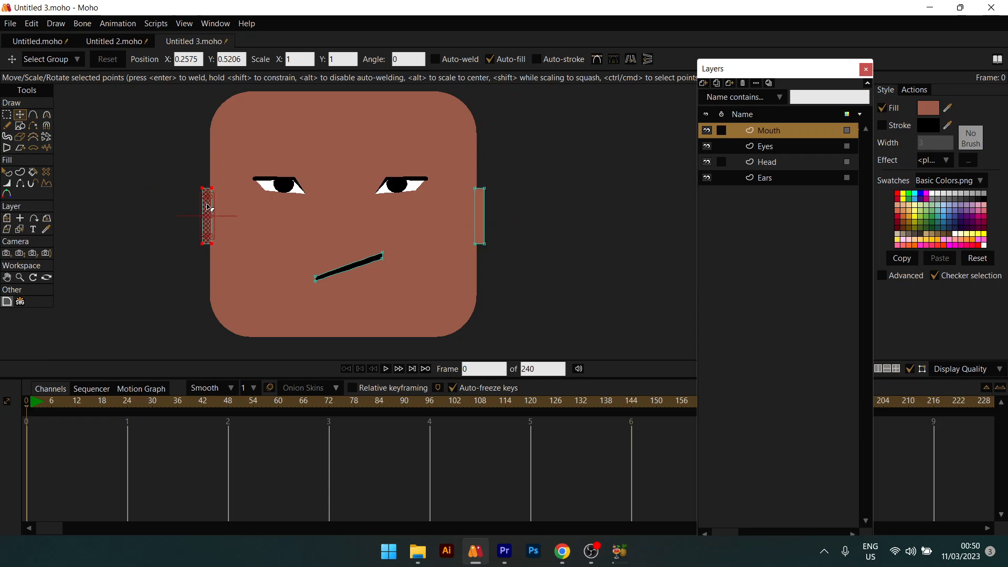
pyautogui.press('q')
pyautogui.scroll(-2, 209, 208)
pyautogui.scroll(-4, 208, 205)
pyautogui.click(335, 232)
pyautogui.moveTo(338, 229); pyautogui.dragTo(498, 224)
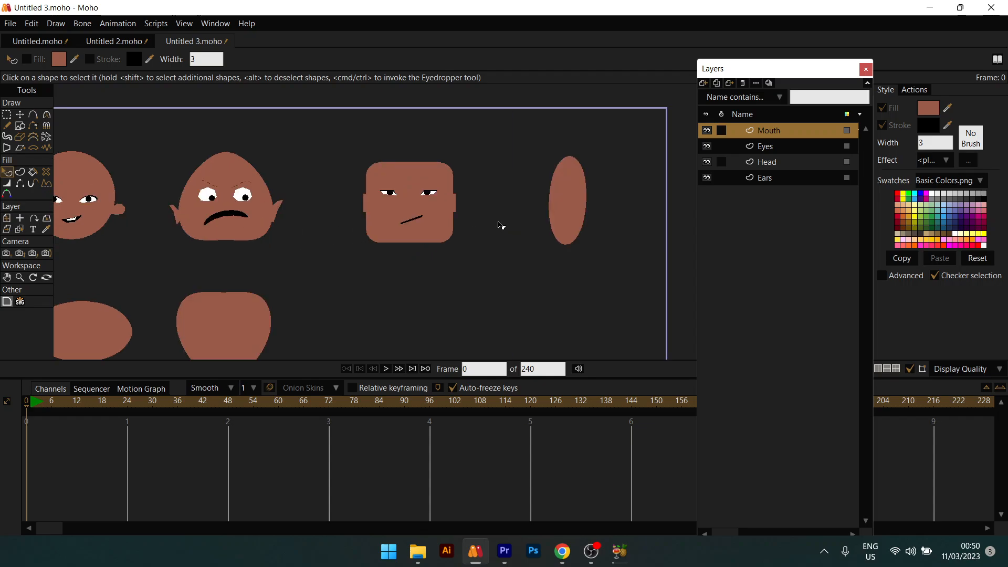
pyautogui.scroll(-2, 448, 227)
pyautogui.scroll(4, 429, 198)
pyautogui.moveTo(429, 198); pyautogui.dragTo(504, 198)
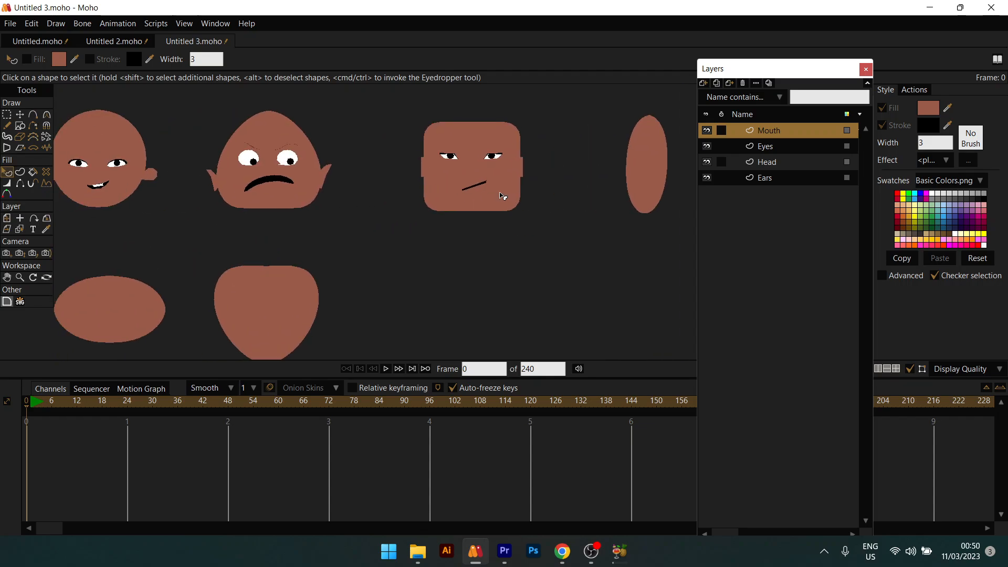
pyautogui.scroll(2, 502, 196)
pyautogui.scroll(-4, 460, 153)
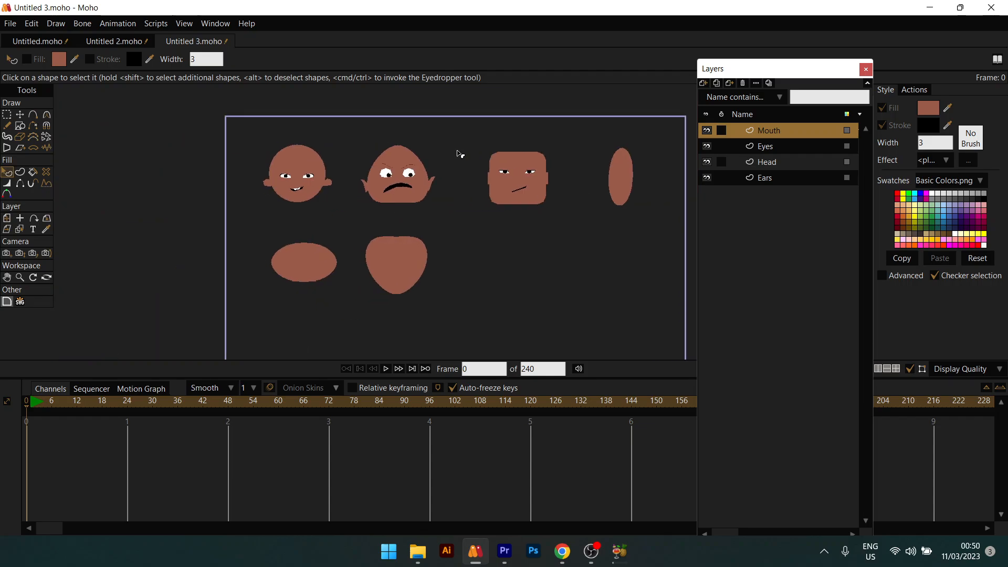
pyautogui.scroll(2, 460, 153)
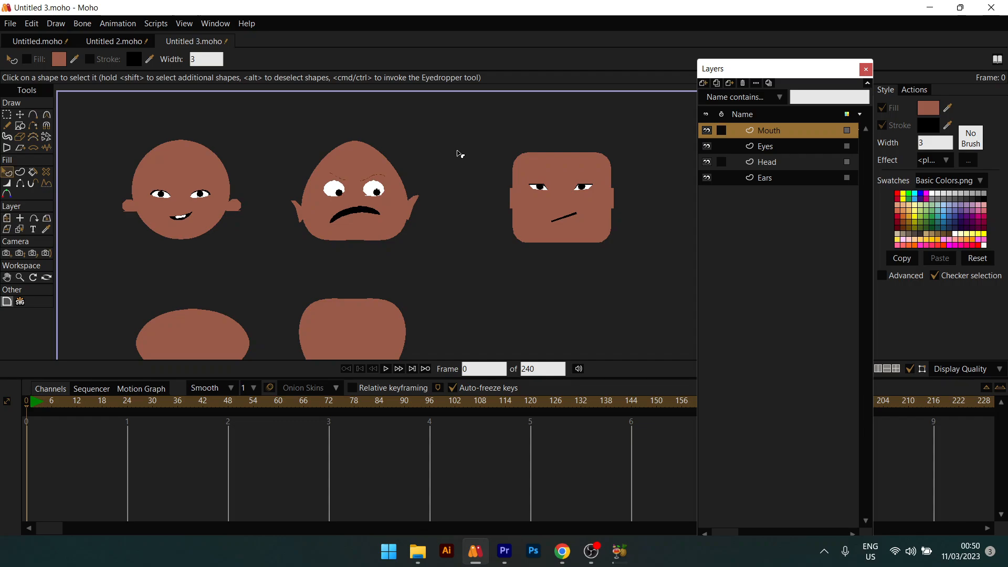
pyautogui.scroll(-1, 458, 152)
pyautogui.moveTo(458, 153); pyautogui.dragTo(286, 91)
pyautogui.moveTo(515, 116); pyautogui.dragTo(547, 195)
pyautogui.scroll(2, 514, 168)
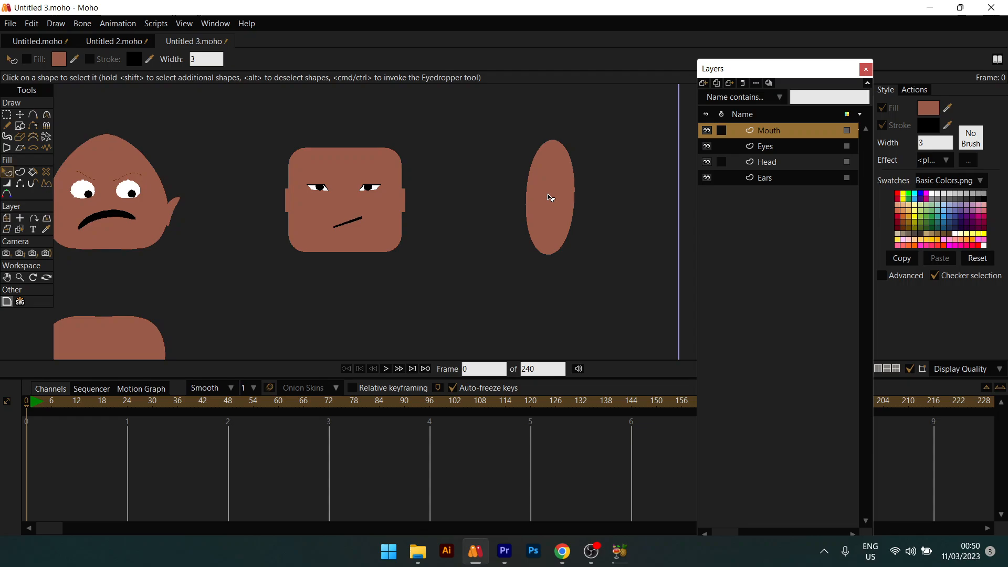
# Step: Pan to the tall oval head, select its points on the Head layer, zoom in, then pick the Eyes layer
pyautogui.moveTo(550, 198); pyautogui.dragTo(482, 218)
pyautogui.scroll(3, 567, 203)
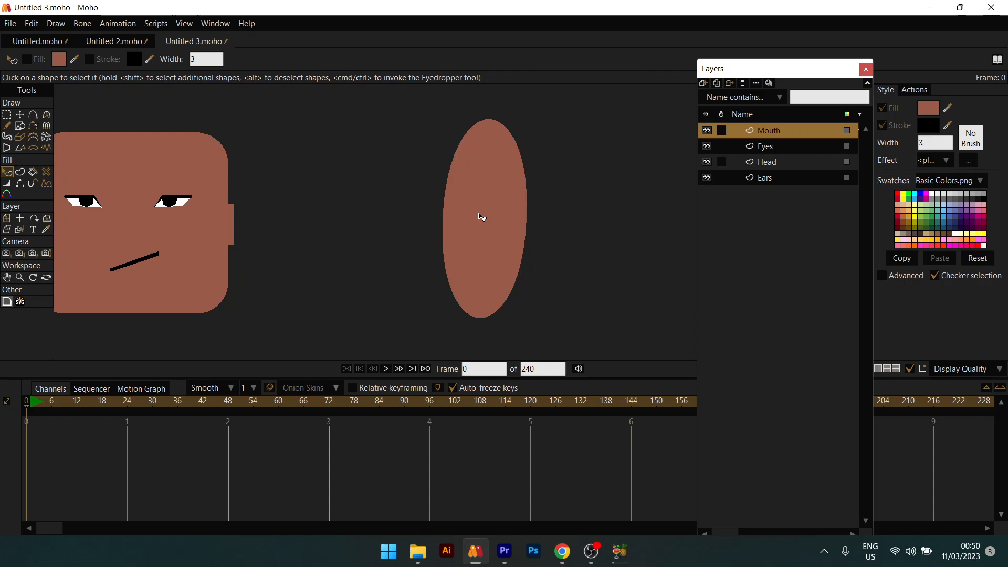
pyautogui.keyDown('alt'); pyautogui.rightClick(479, 214); pyautogui.keyUp('alt')
pyautogui.press('t')
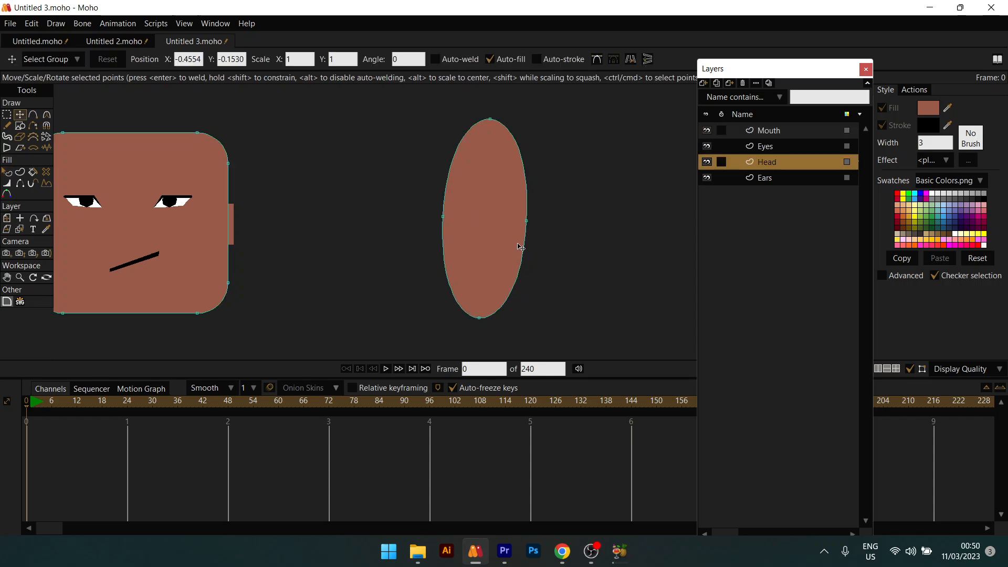
pyautogui.moveTo(412, 106); pyautogui.dragTo(543, 296)
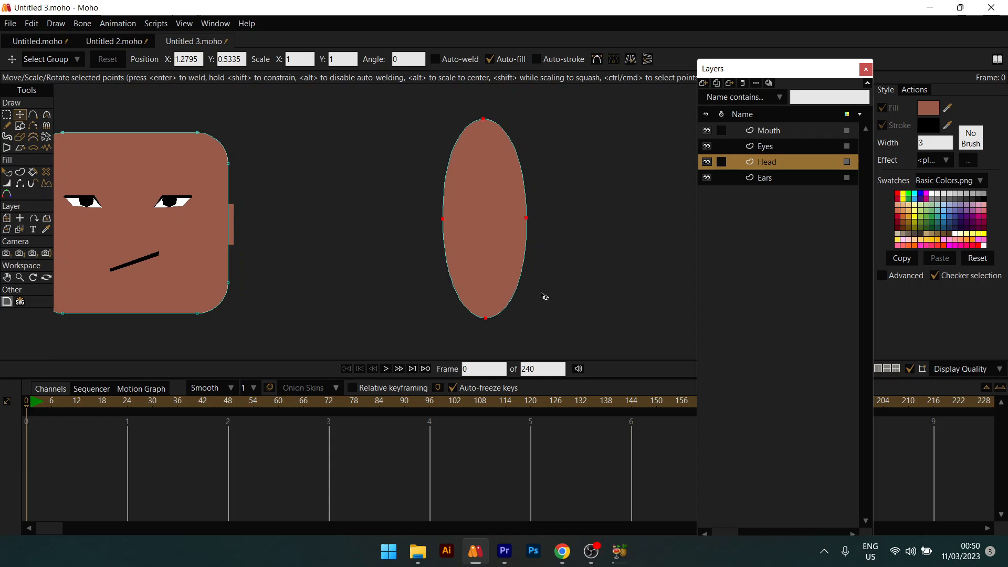
pyautogui.scroll(1, 471, 195)
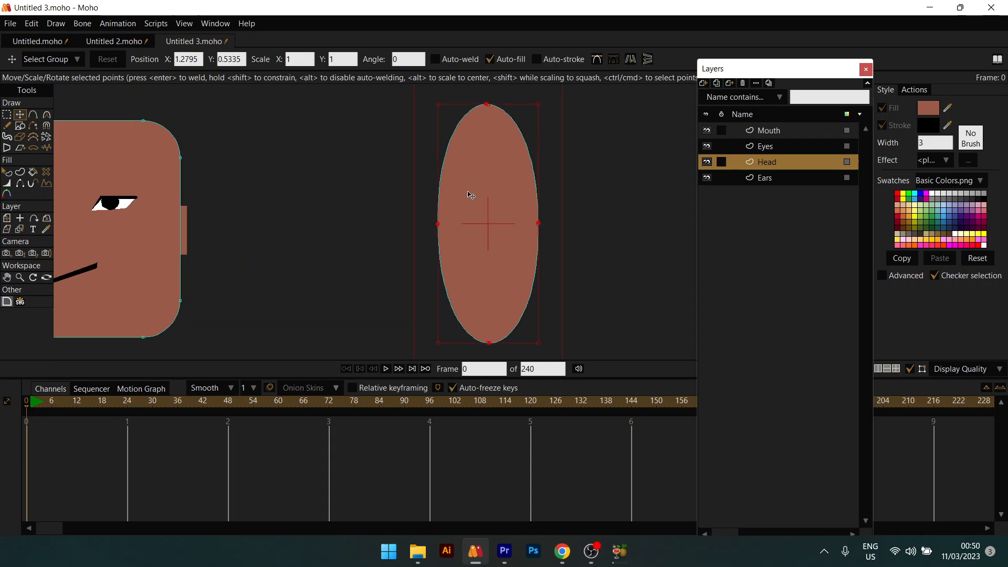
pyautogui.scroll(1, 471, 195)
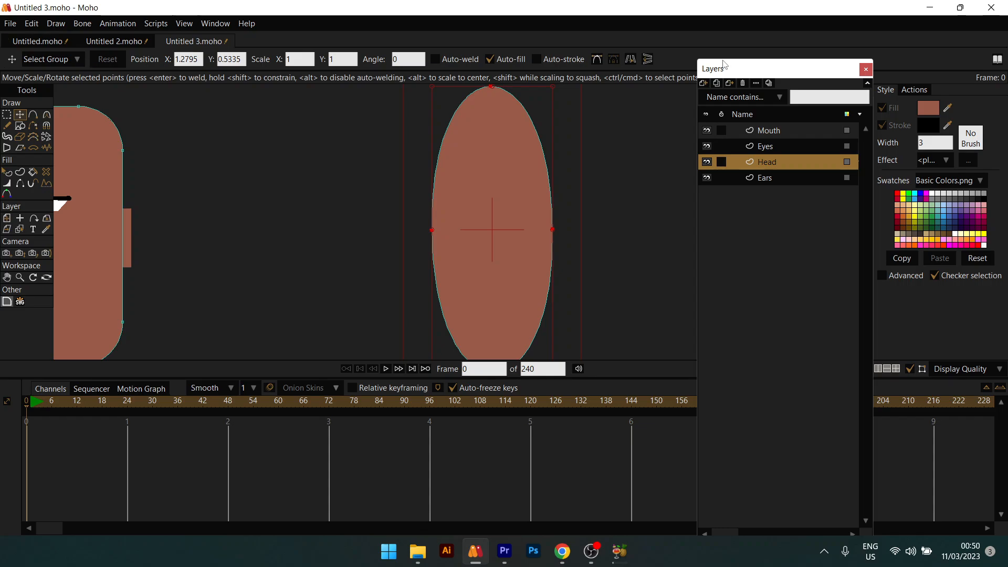
pyautogui.click(798, 146)
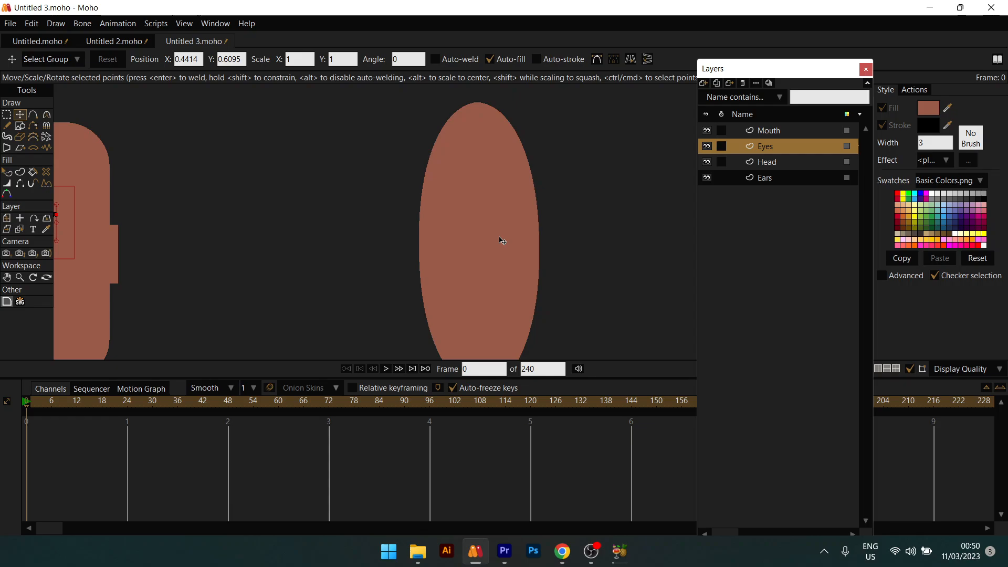
# Step: Draw a small oval on the oval head's upper left and tilt it slightly
pyautogui.moveTo(479, 235); pyautogui.dragTo(484, 214)
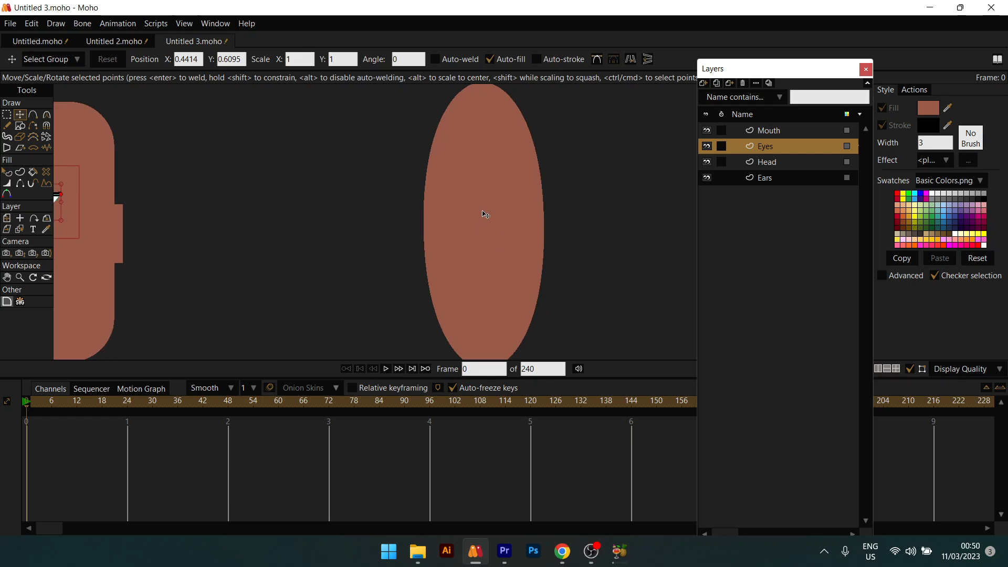
pyautogui.scroll(1, 485, 214)
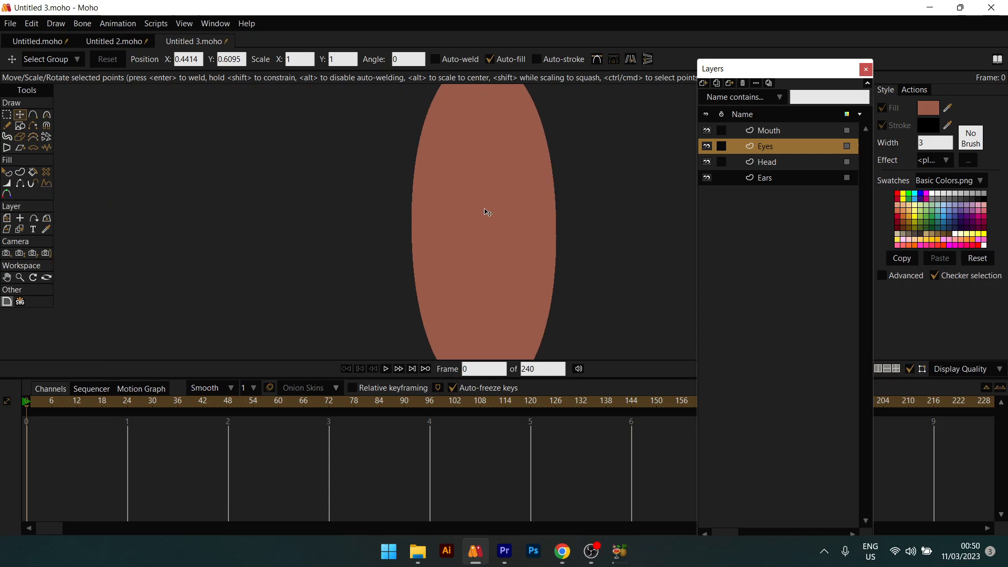
pyautogui.click(21, 126)
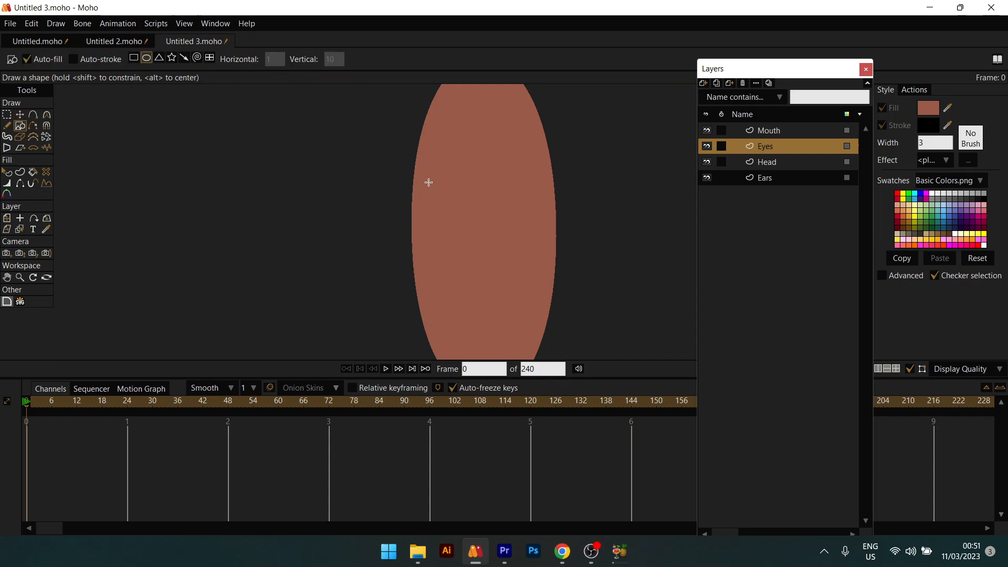
pyautogui.moveTo(429, 183); pyautogui.dragTo(458, 221)
pyautogui.press('t')
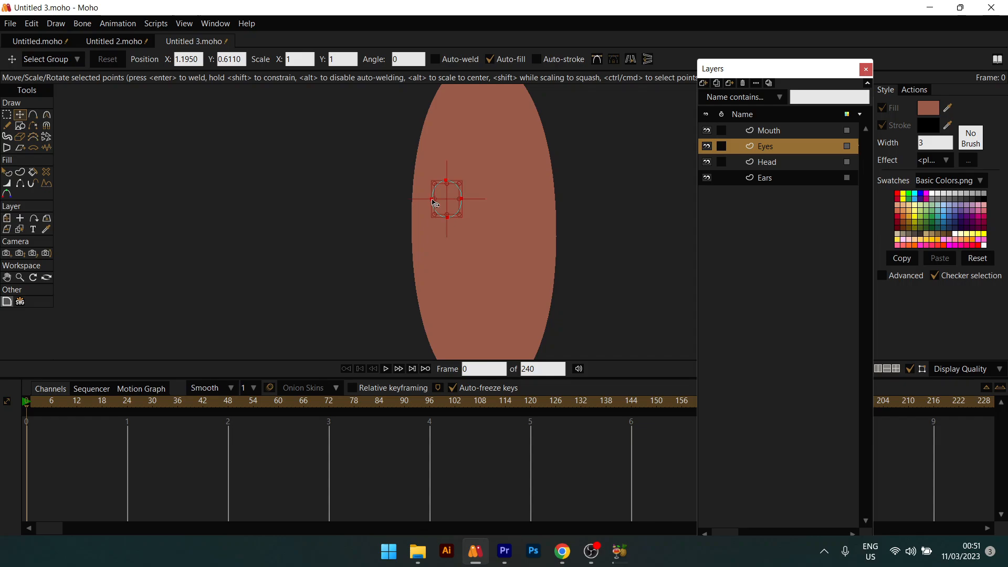
pyautogui.click(432, 199)
pyautogui.moveTo(432, 199)
pyautogui.mouseDown()
pyautogui.moveTo(420, 219)
pyautogui.moveTo(430, 215)
pyautogui.mouseUp()
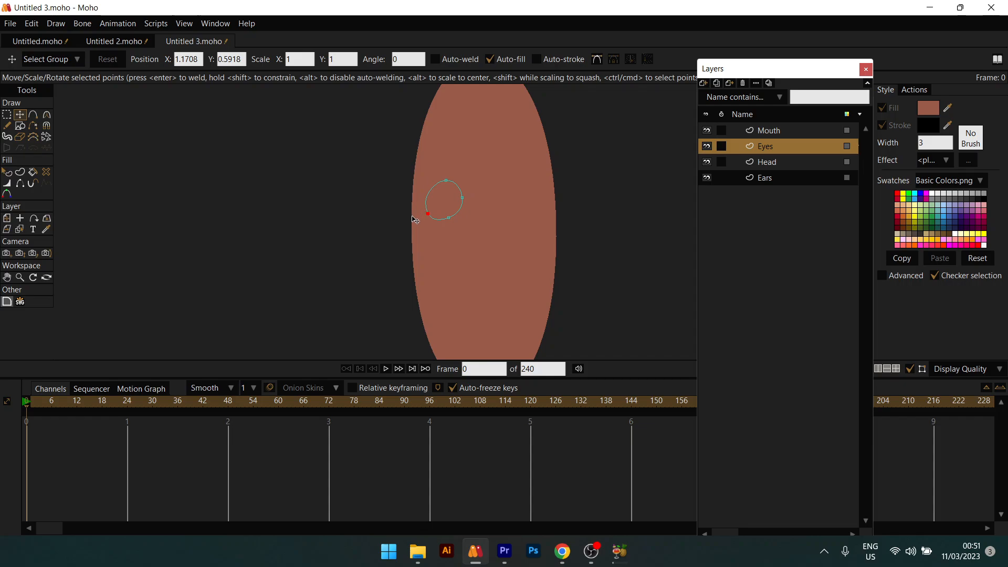
# Step: Turn the oval's points into peaks and delete the curvature keyframes at frame 0
pyautogui.press('c')
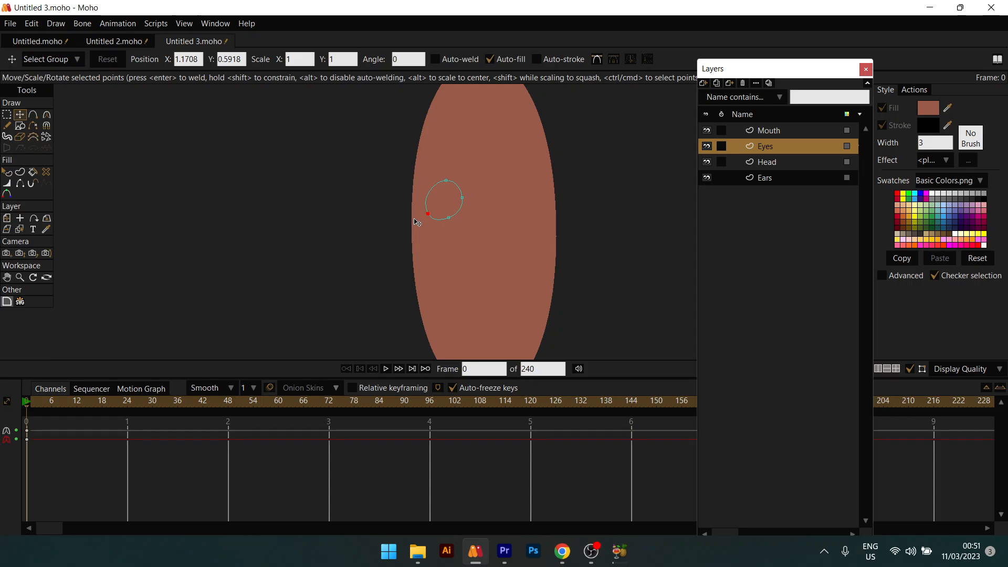
pyautogui.hotkey('ctrl', 'z')
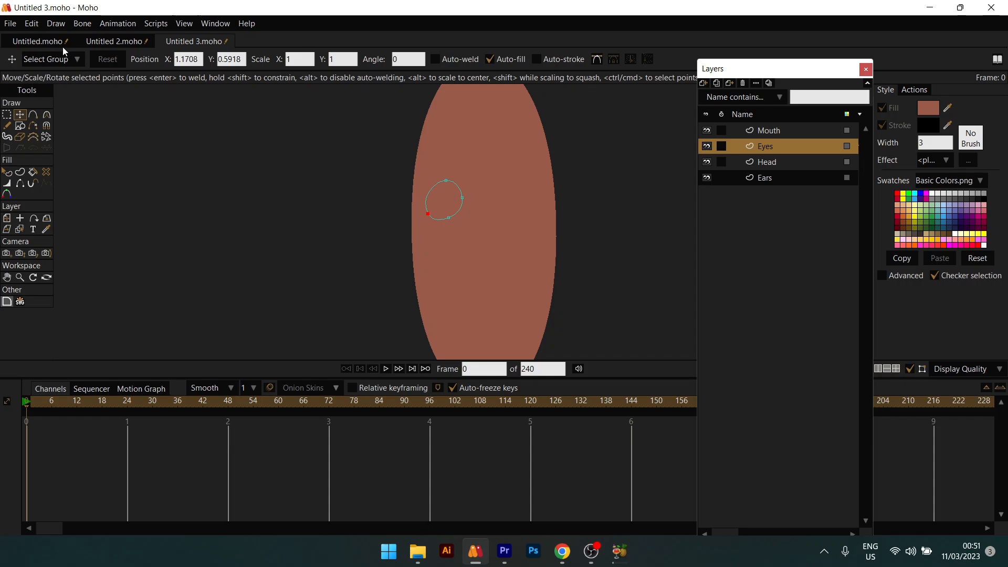
pyautogui.click(79, 24)
pyautogui.moveTo(57, 27)
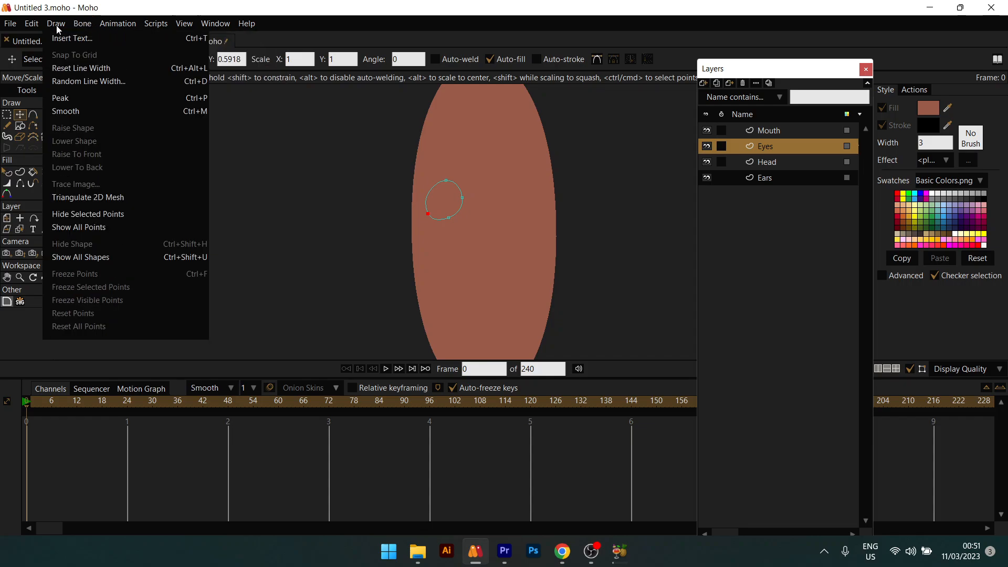
pyautogui.click(80, 98)
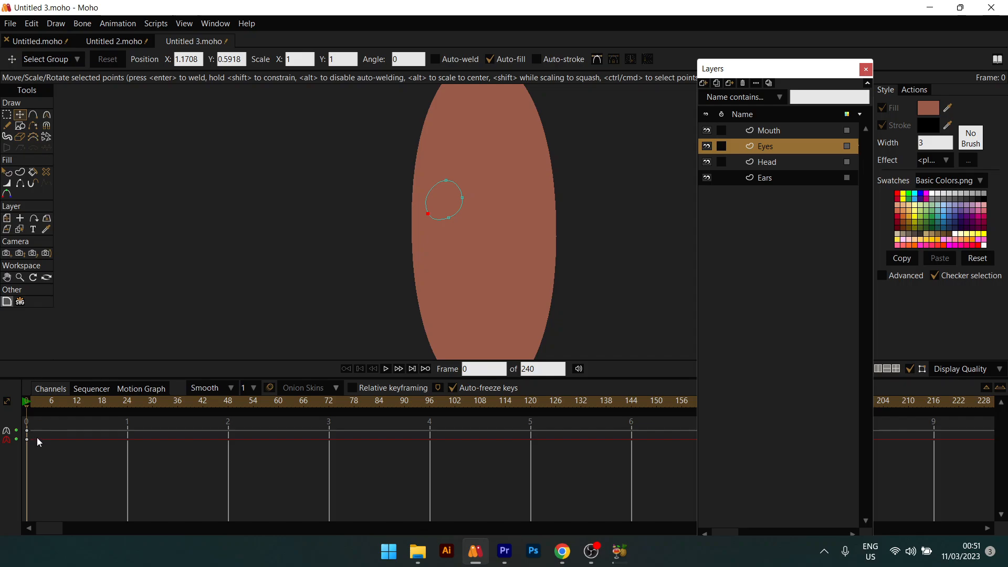
pyautogui.moveTo(35, 422); pyautogui.dragTo(10, 466)
pyautogui.press('Delete')
# Step: Set the eye corner's curvature to 0 and pull that point up into an almond shape
pyautogui.click(46, 114)
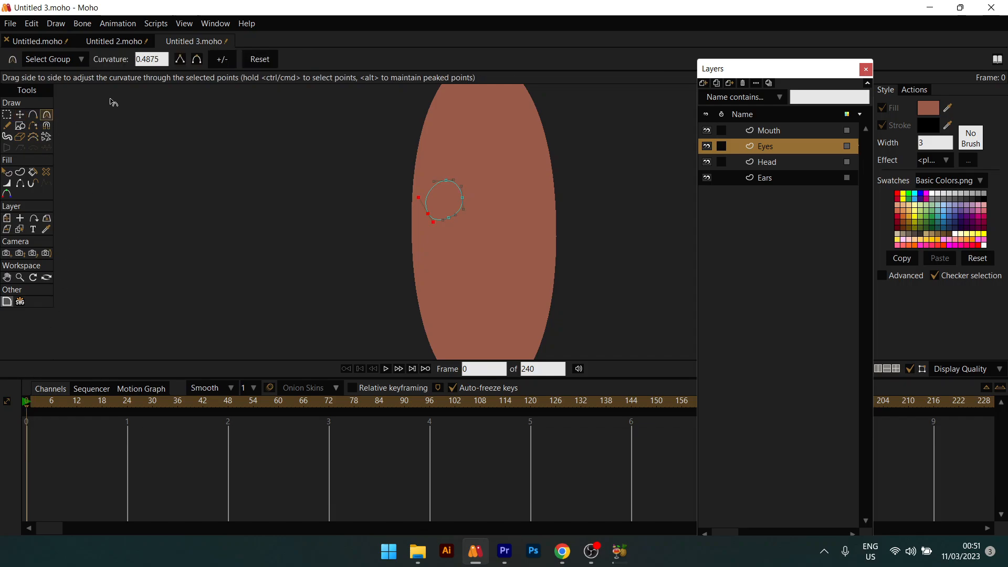
pyautogui.click(179, 59)
pyautogui.press('t')
pyautogui.moveTo(433, 217)
pyautogui.mouseDown()
pyautogui.moveTo(435, 207)
pyautogui.moveTo(449, 219)
pyautogui.moveTo(466, 202)
pyautogui.moveTo(427, 207)
pyautogui.mouseUp()
pyautogui.click(447, 204)
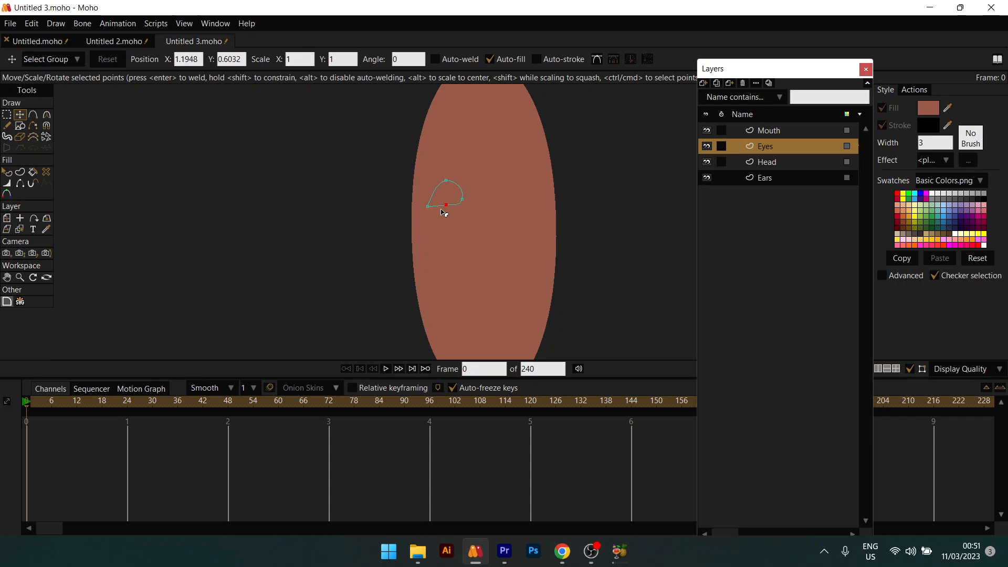
# Step: Fill the almond eye with white, colour FFFFFF
pyautogui.press('q')
pyautogui.click(928, 108)
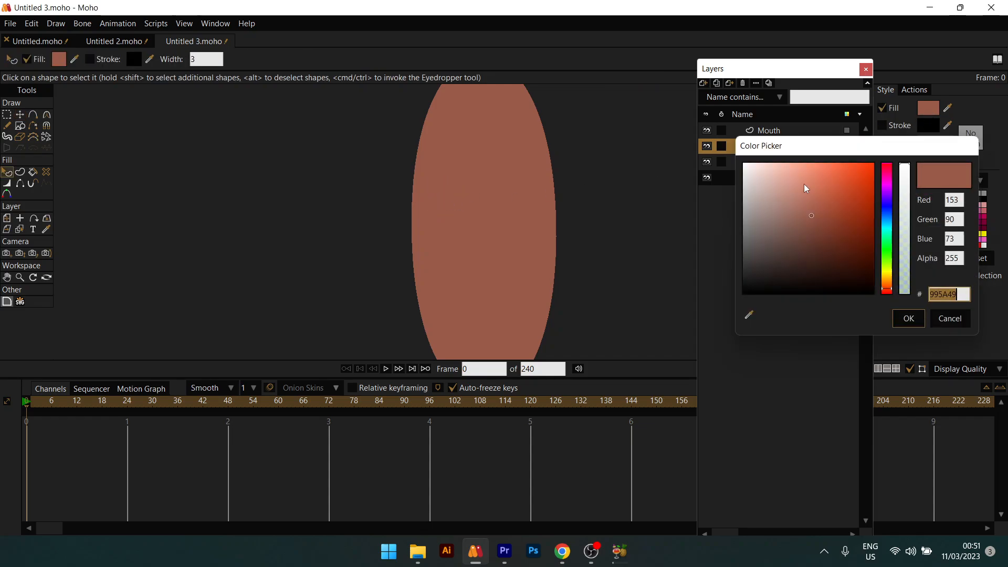
pyautogui.write('FFFFFF')
pyautogui.click(912, 319)
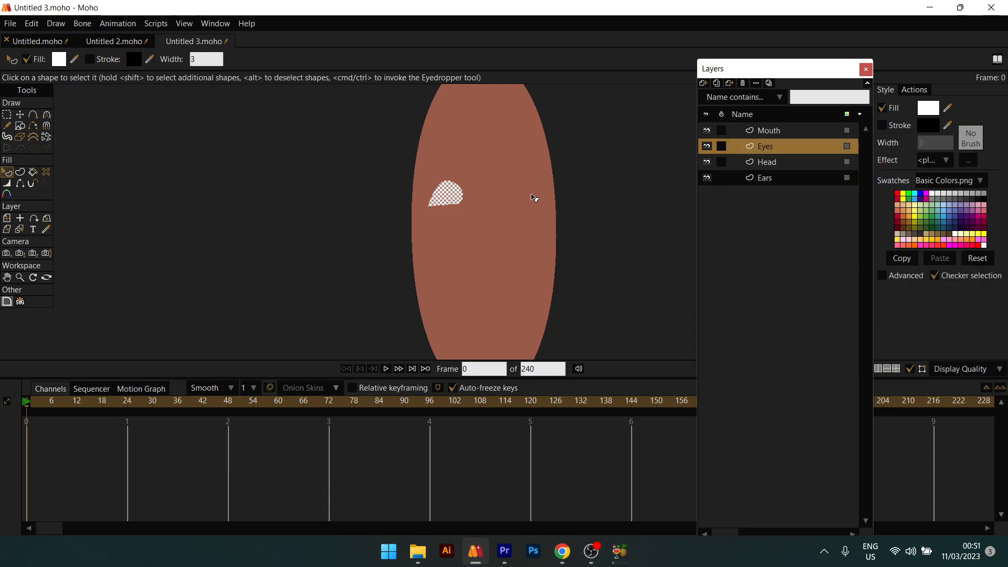
# Step: Place a matching copy of the eye on the right side of the oval head
pyautogui.press('t')
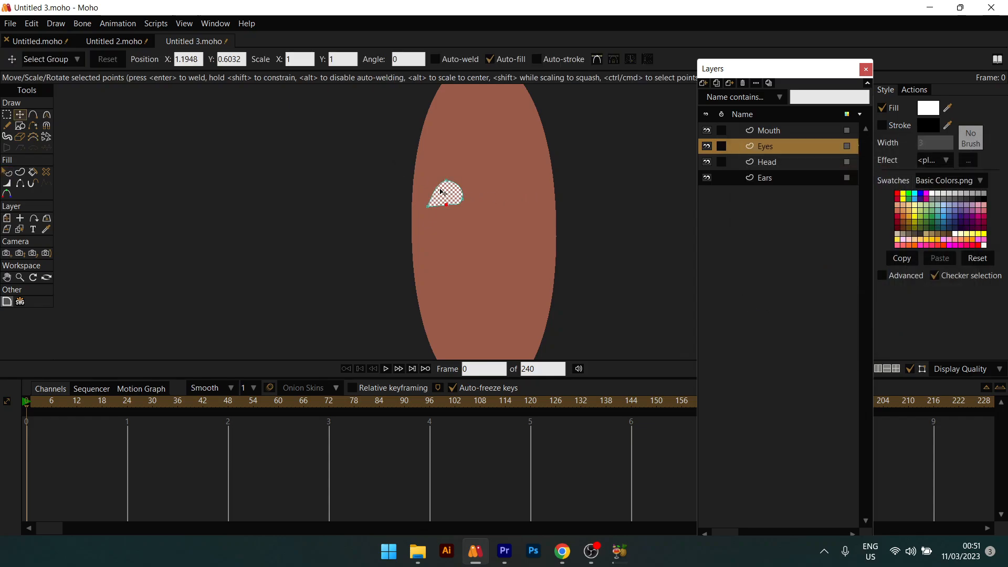
pyautogui.moveTo(389, 151); pyautogui.dragTo(520, 196)
pyautogui.moveTo(389, 149); pyautogui.dragTo(530, 205)
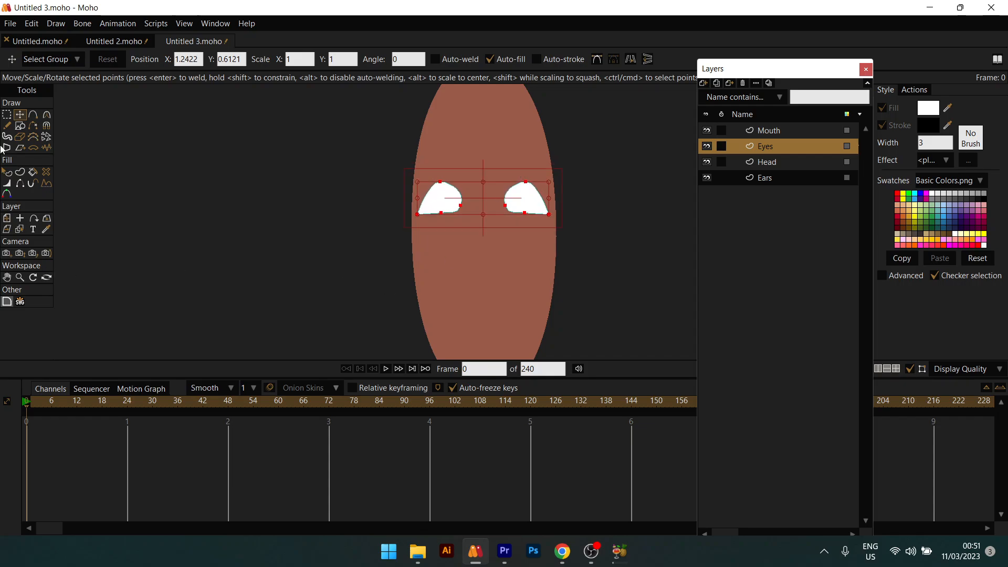
pyautogui.click(19, 125)
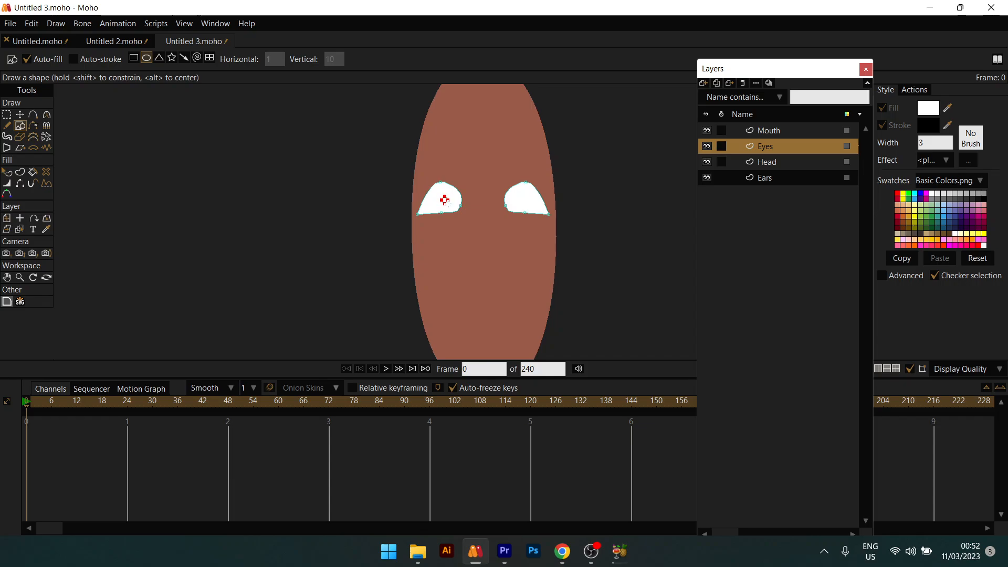
# Step: Fill the new pupil circle in the left eye with black, colour 000000
pyautogui.press('q')
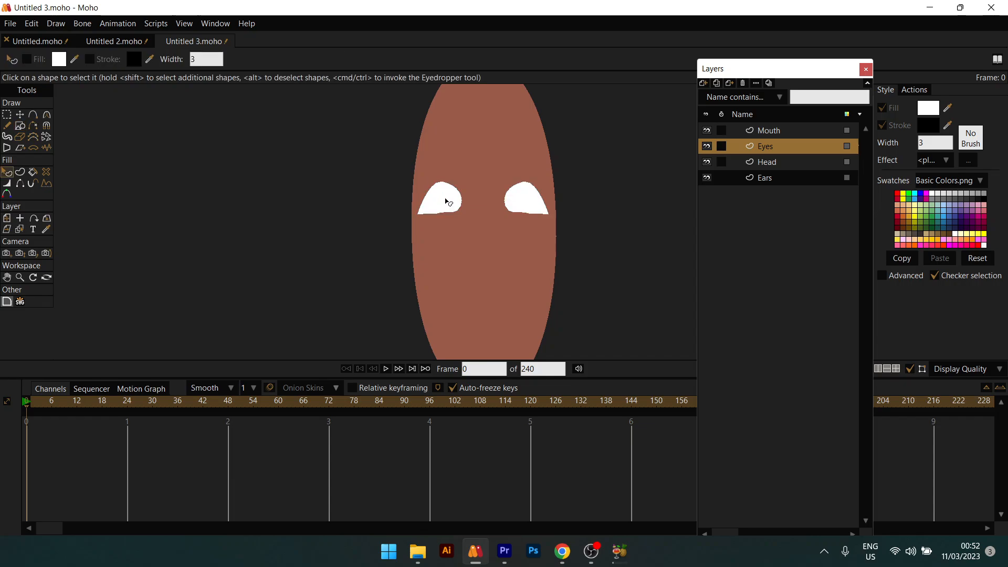
pyautogui.click(446, 201)
pyautogui.click(927, 111)
pyautogui.write('000000')
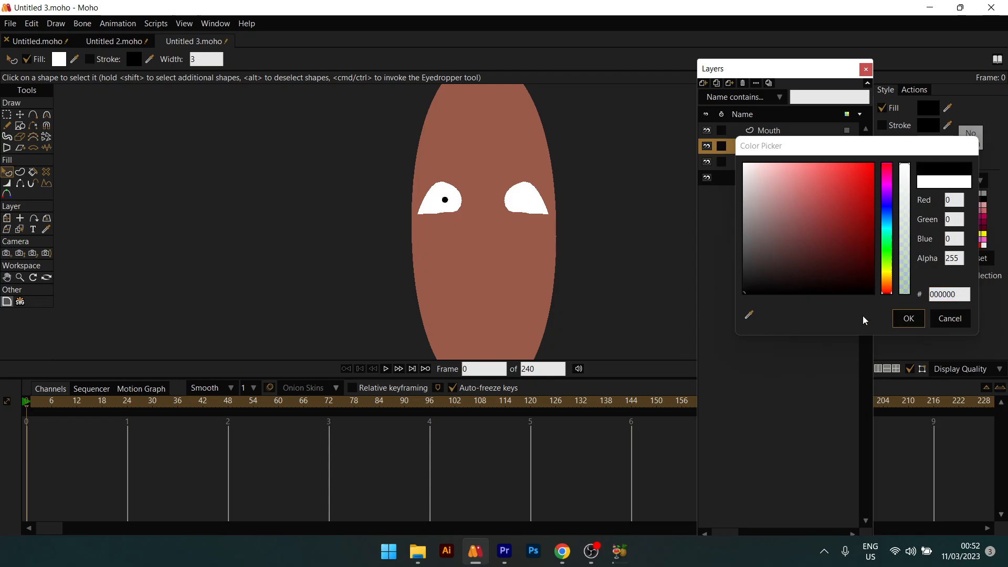
pyautogui.click(908, 319)
# Step: Copy the black pupil and move the pasted copy into the right eye
pyautogui.press('t')
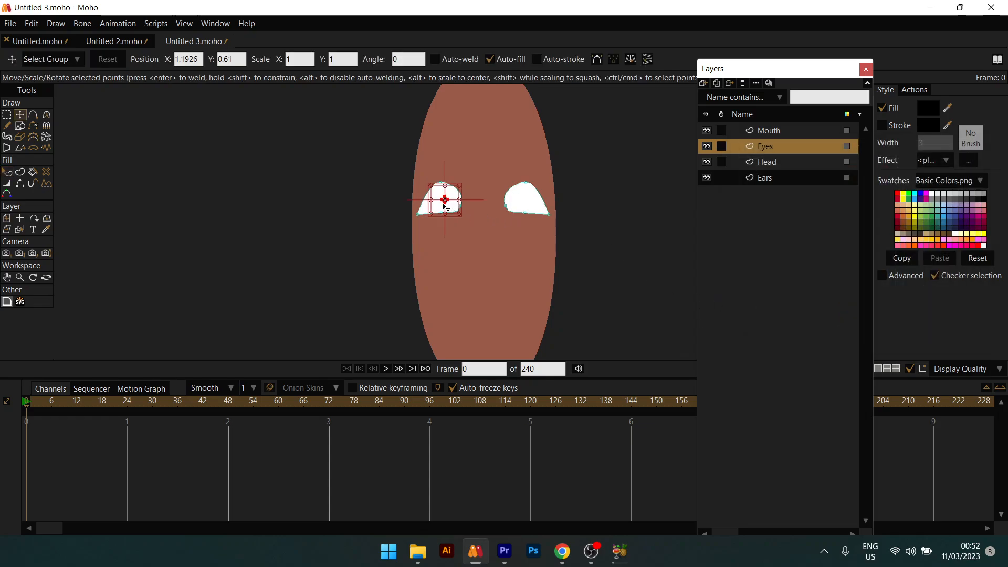
pyautogui.hotkey('ctrl', 'c')
pyautogui.hotkey('ctrl', 'v')
pyautogui.moveTo(446, 200); pyautogui.dragTo(521, 206)
pyautogui.press('q')
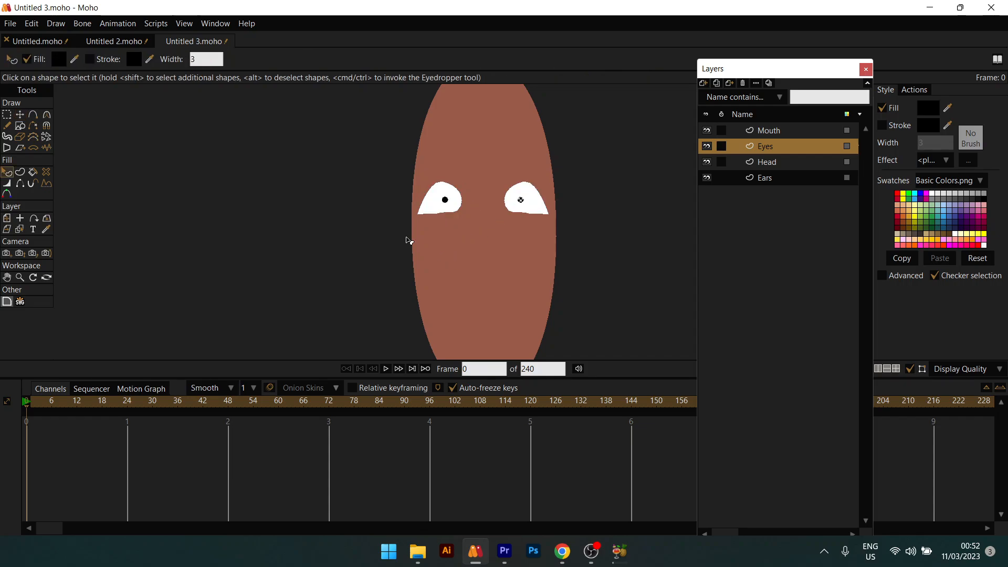
pyautogui.click(440, 251)
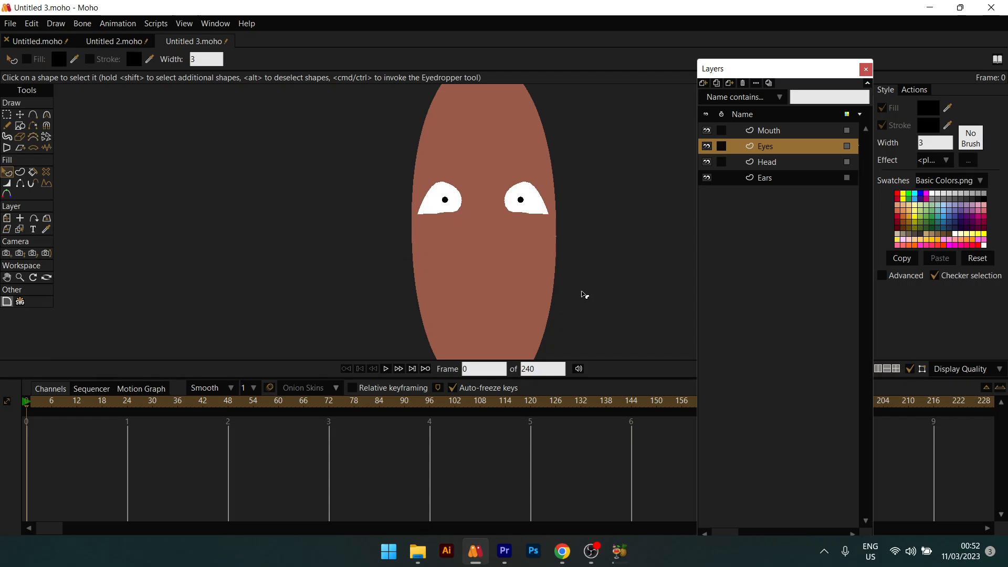
# Step: Reposition both pupils so each sits high inside its eye
pyautogui.scroll(-4, 578, 297)
pyautogui.scroll(4, 573, 298)
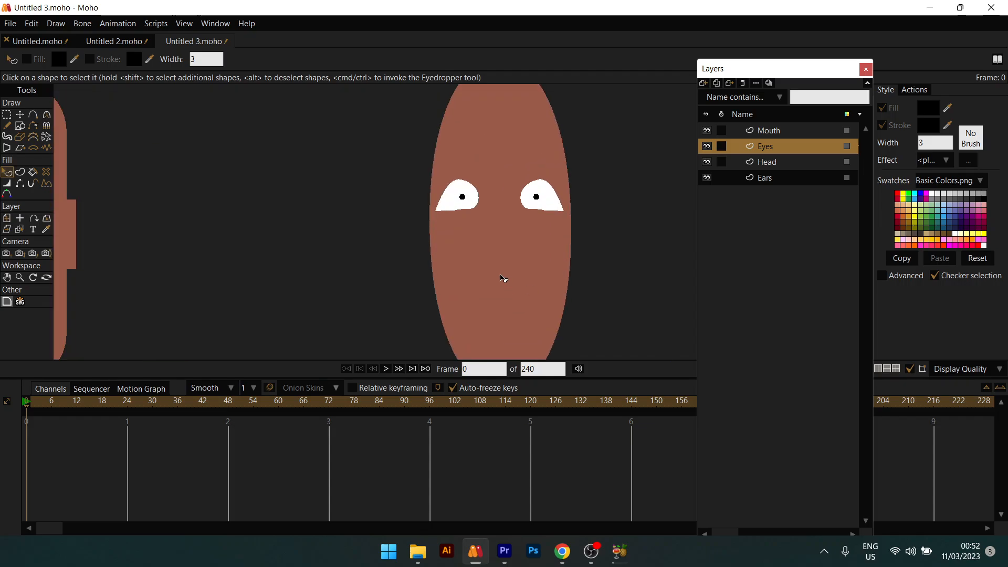
pyautogui.press('t')
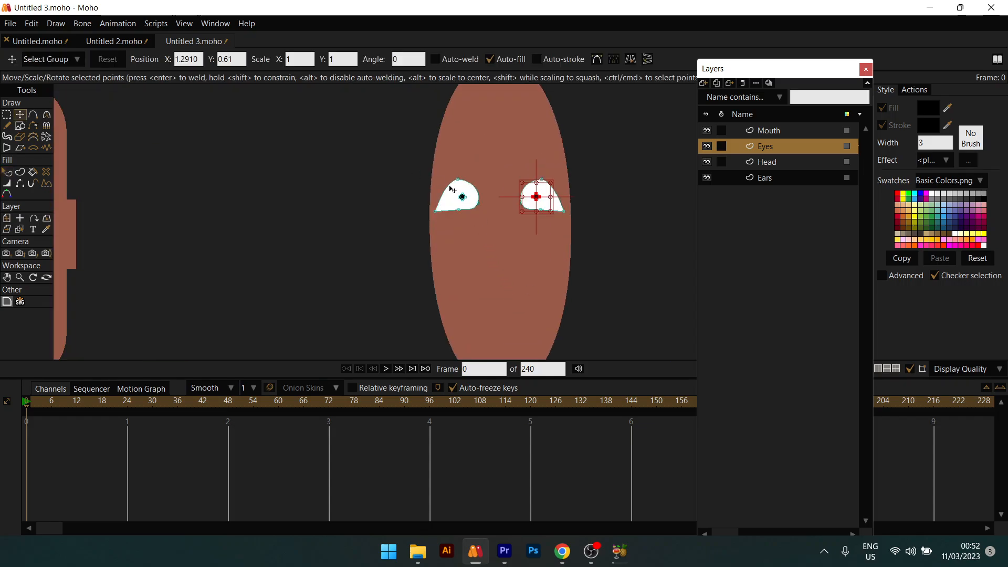
pyautogui.moveTo(449, 186); pyautogui.dragTo(474, 210)
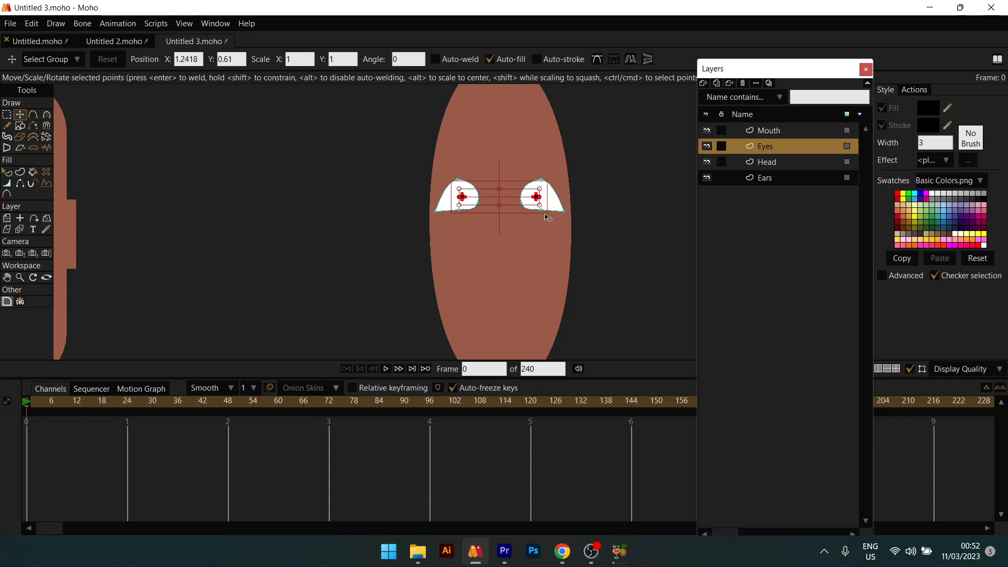
pyautogui.moveTo(542, 207); pyautogui.dragTo(559, 218)
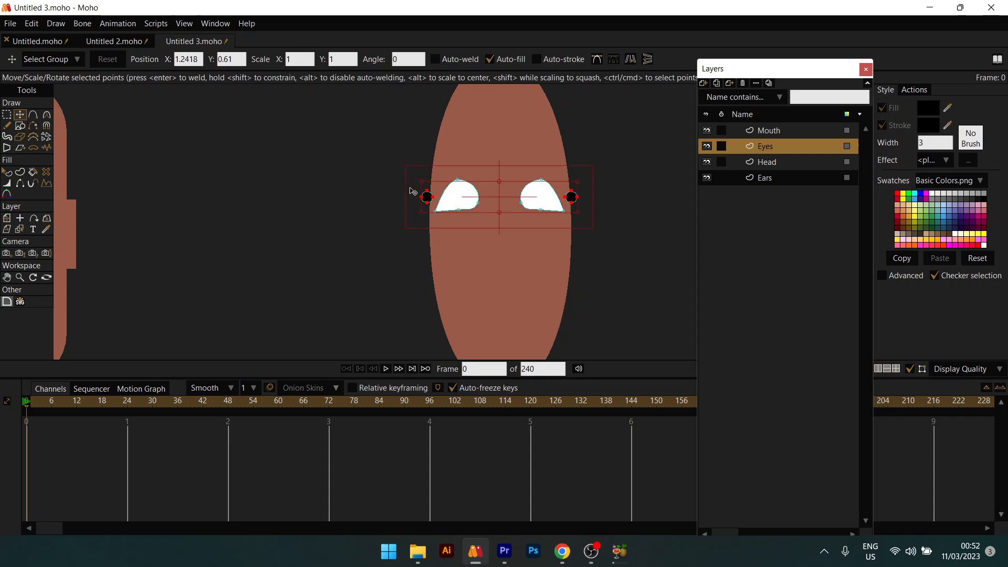
pyautogui.click(428, 197)
pyautogui.moveTo(430, 200); pyautogui.dragTo(462, 203)
pyautogui.moveTo(463, 205); pyautogui.dragTo(461, 191)
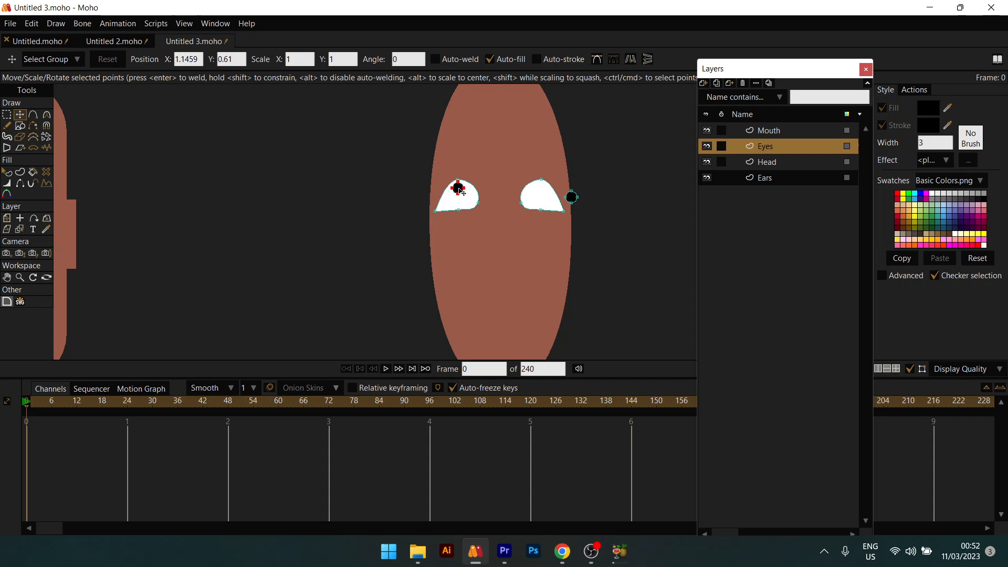
pyautogui.moveTo(558, 181); pyautogui.dragTo(588, 209)
pyautogui.moveTo(572, 198); pyautogui.dragTo(545, 190)
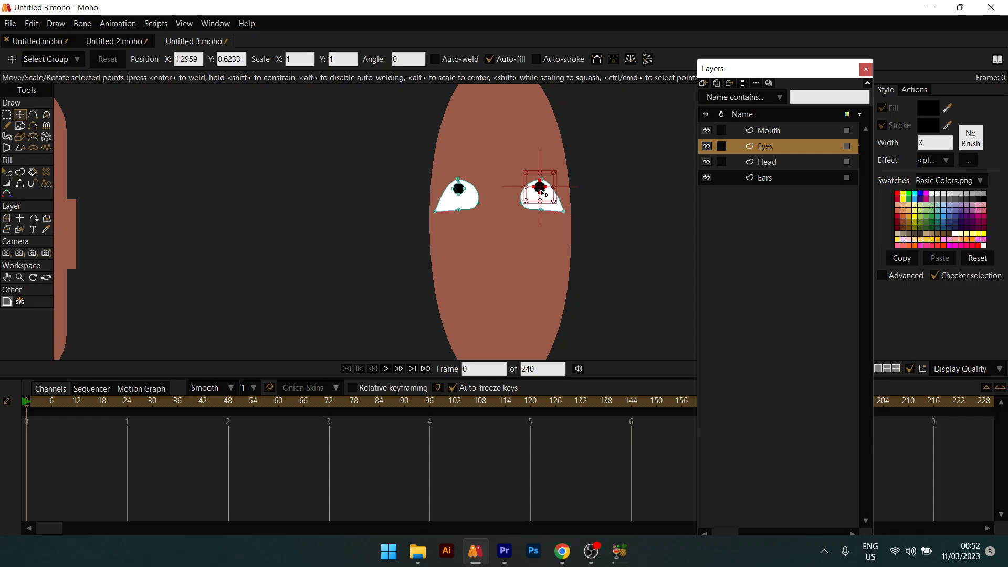
# Step: Give both eye shapes black outlines by enabling Stroke
pyautogui.press('q')
pyautogui.scroll(-3, 426, 212)
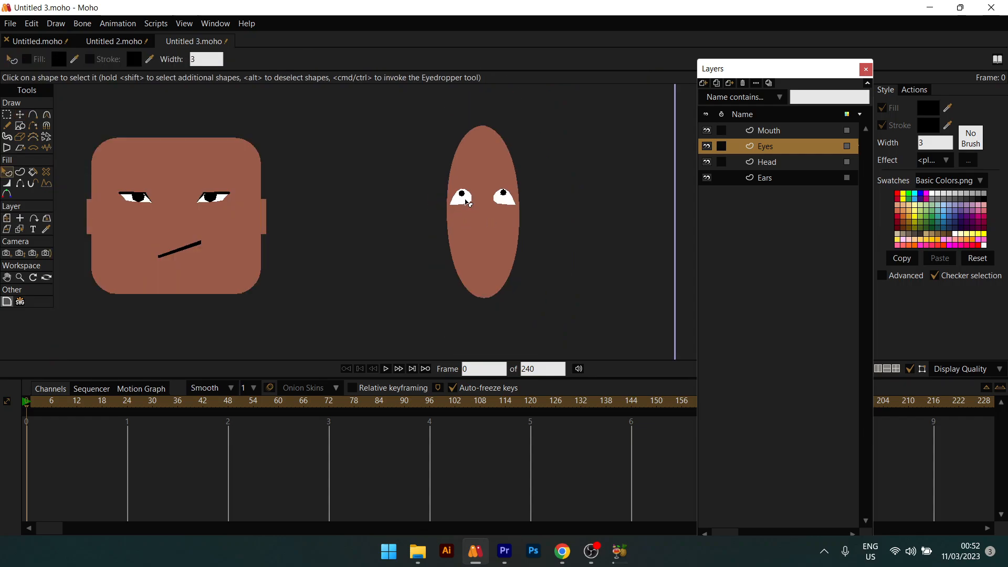
pyautogui.scroll(4, 467, 203)
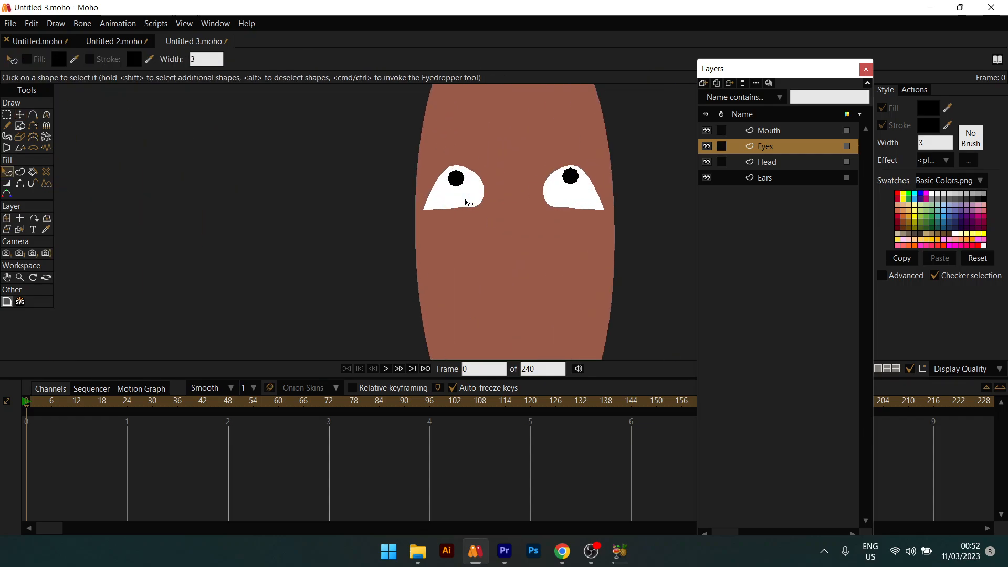
pyautogui.press('w')
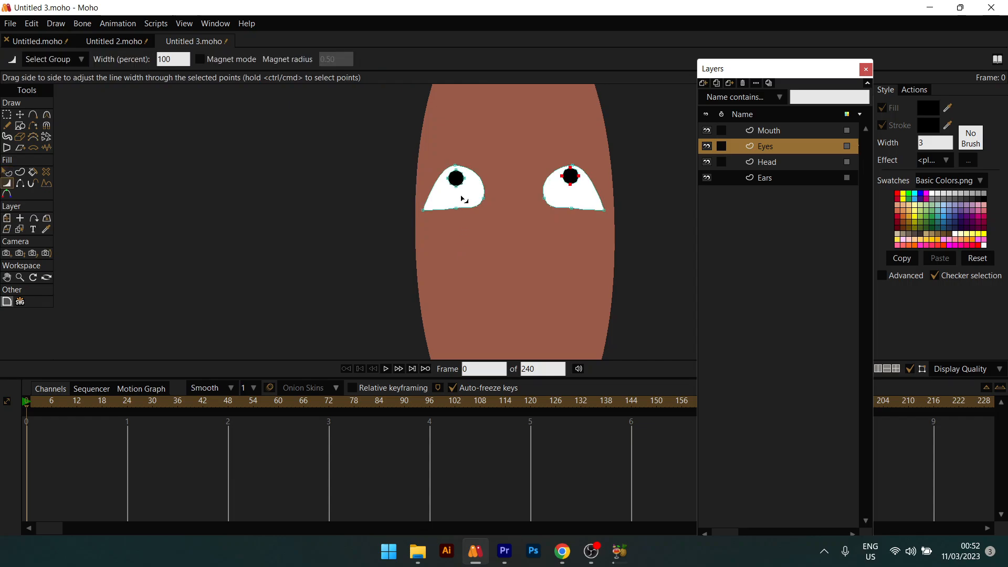
pyautogui.press('q')
pyautogui.click(463, 203)
pyautogui.keyDown('shift'); pyautogui.click(567, 191); pyautogui.keyUp('shift')
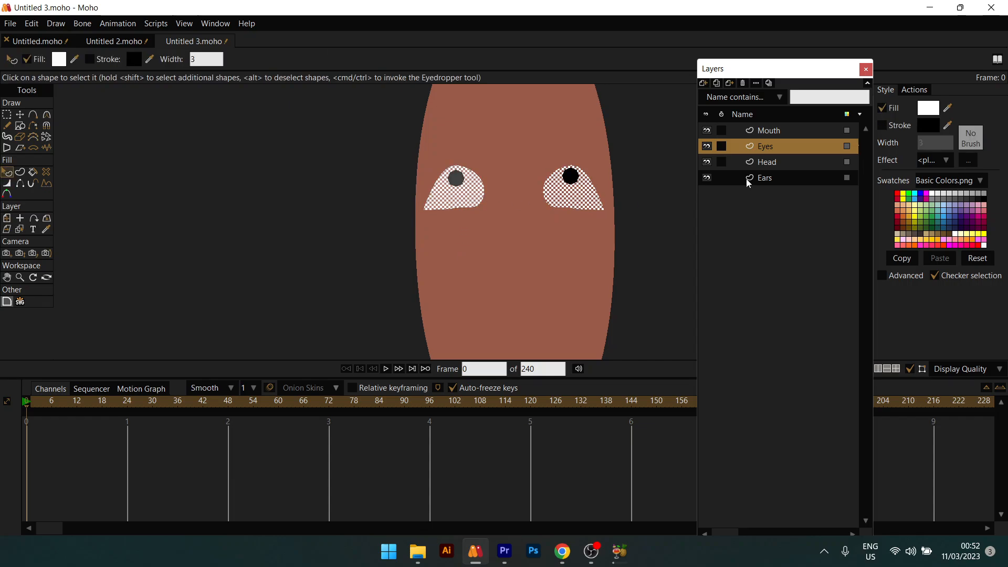
pyautogui.click(911, 128)
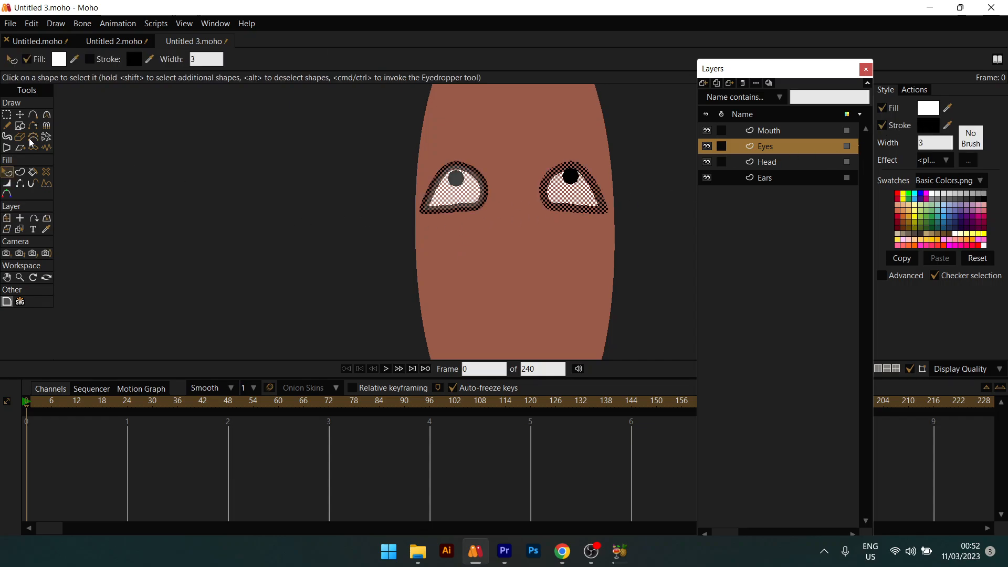
# Step: Hide the outline on the two bottom edges of each eye
pyautogui.click(19, 229)
pyautogui.click(20, 184)
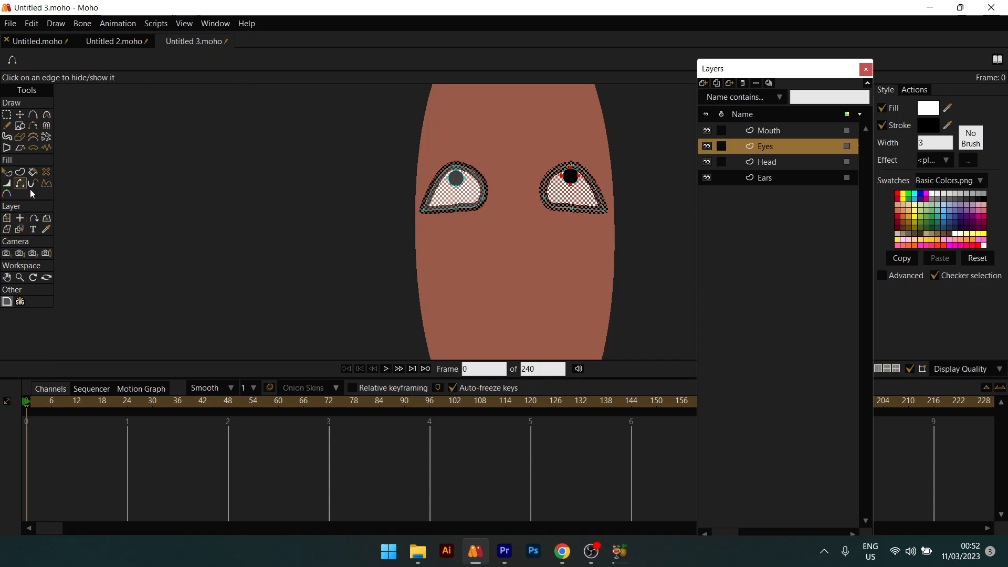
pyautogui.click(441, 211)
pyautogui.click(478, 206)
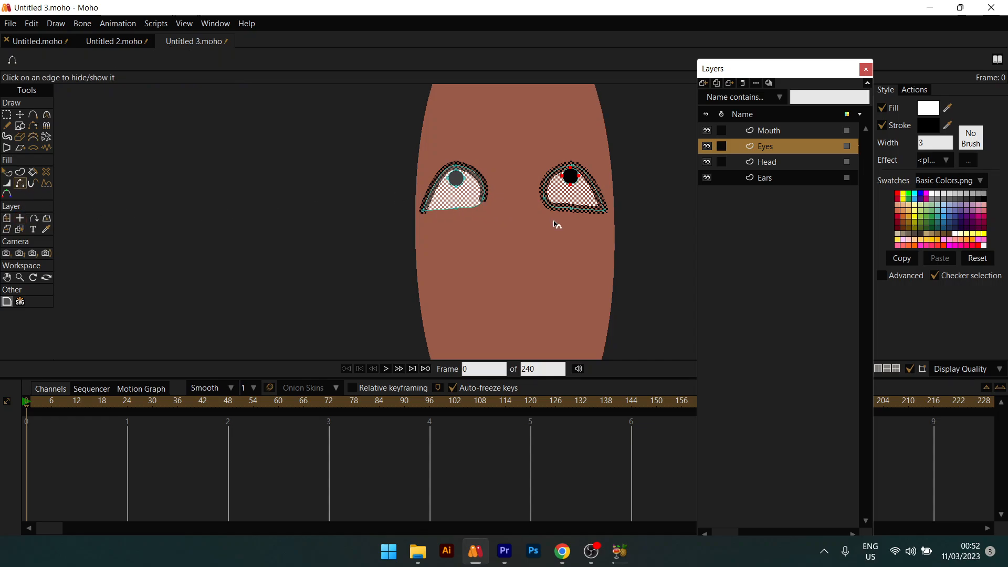
pyautogui.click(559, 205)
pyautogui.click(594, 212)
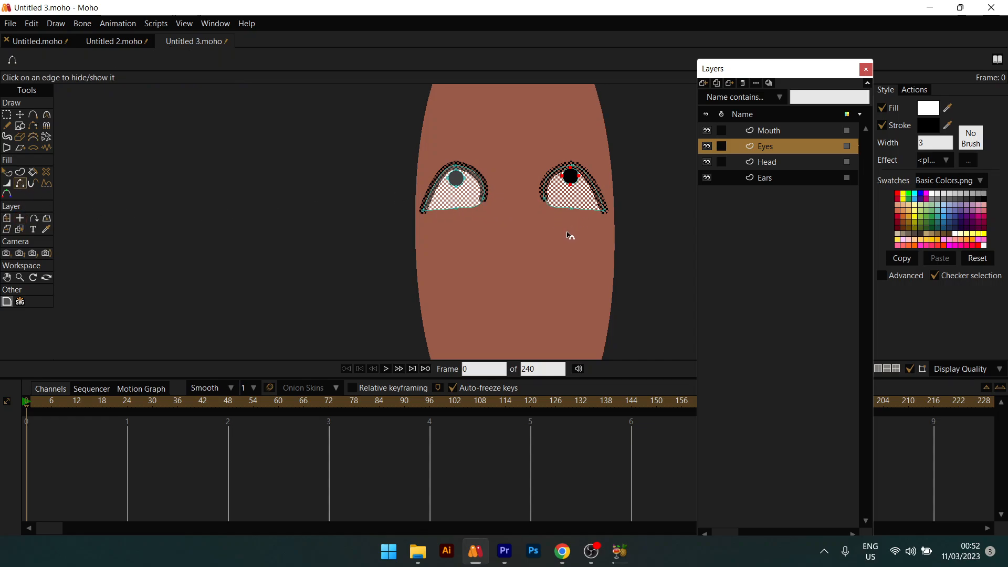
# Step: Taper the corner outlines of both eyes down to zero line width
pyautogui.click(7, 184)
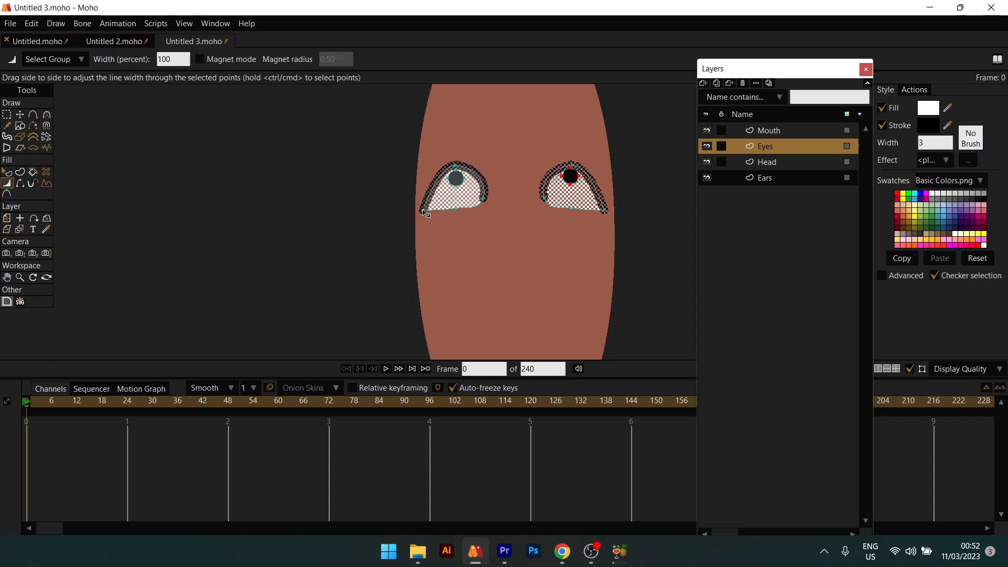
pyautogui.moveTo(425, 212); pyautogui.dragTo(364, 210)
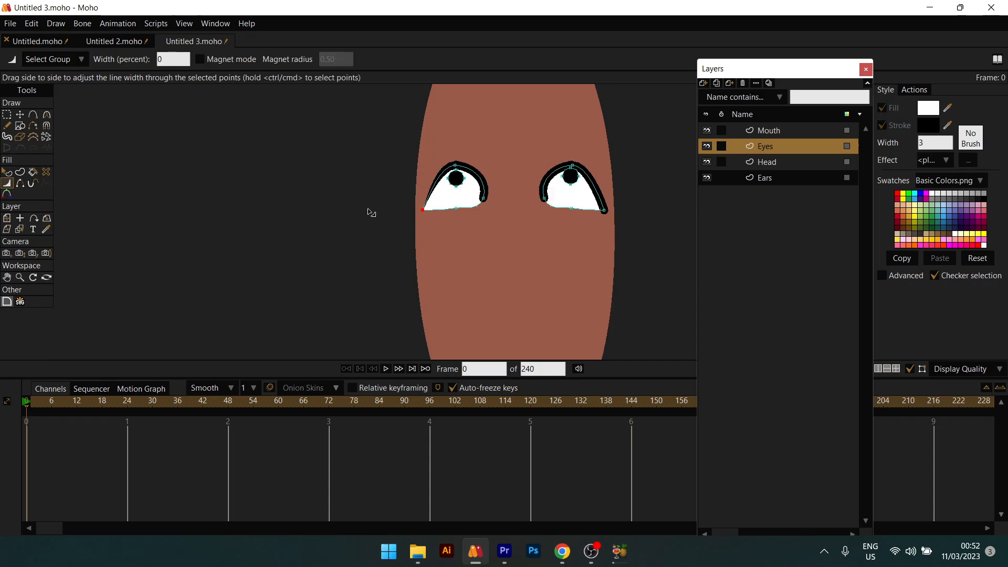
pyautogui.moveTo(601, 213); pyautogui.dragTo(447, 230)
pyautogui.moveTo(487, 202); pyautogui.dragTo(365, 208)
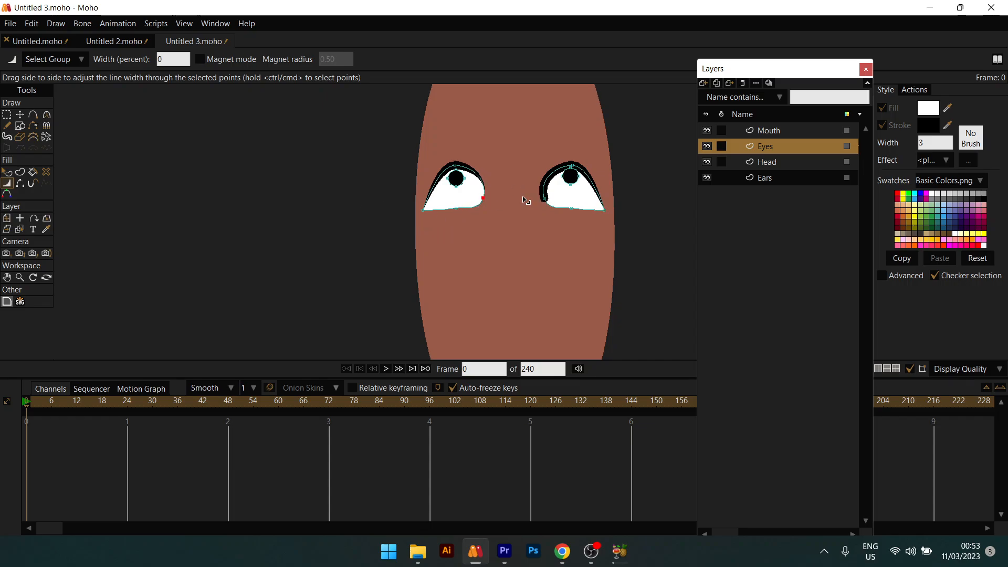
pyautogui.moveTo(544, 198); pyautogui.dragTo(391, 206)
# Step: Turn off Stroke on both eye shapes to leave plain white eyes
pyautogui.press('q')
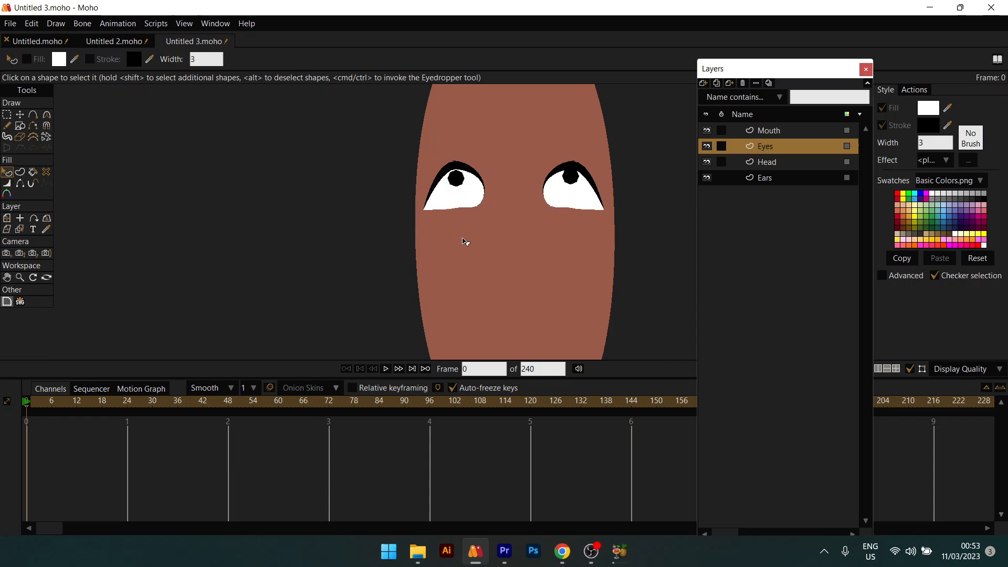
pyautogui.click(452, 205)
pyautogui.click(576, 199)
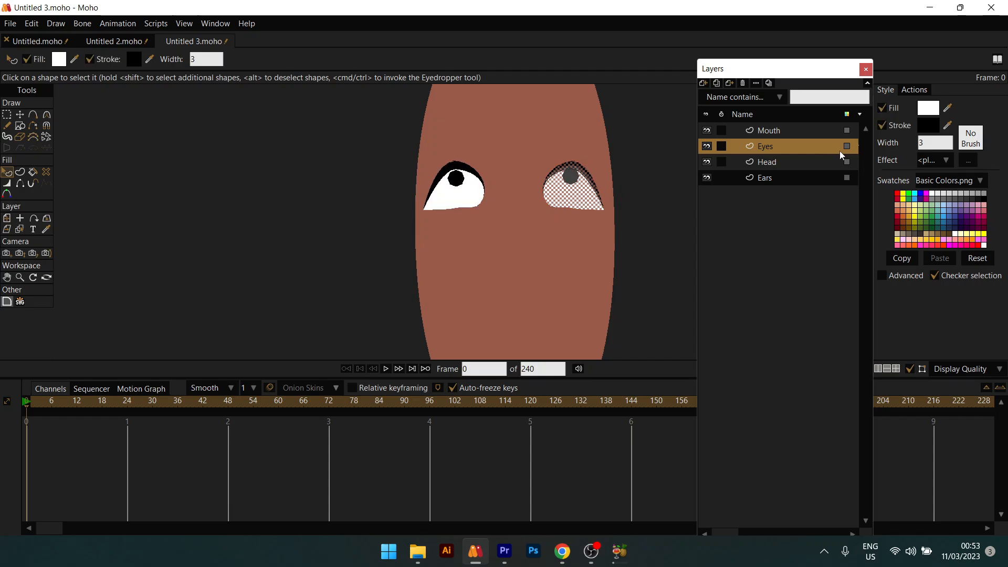
pyautogui.click(898, 125)
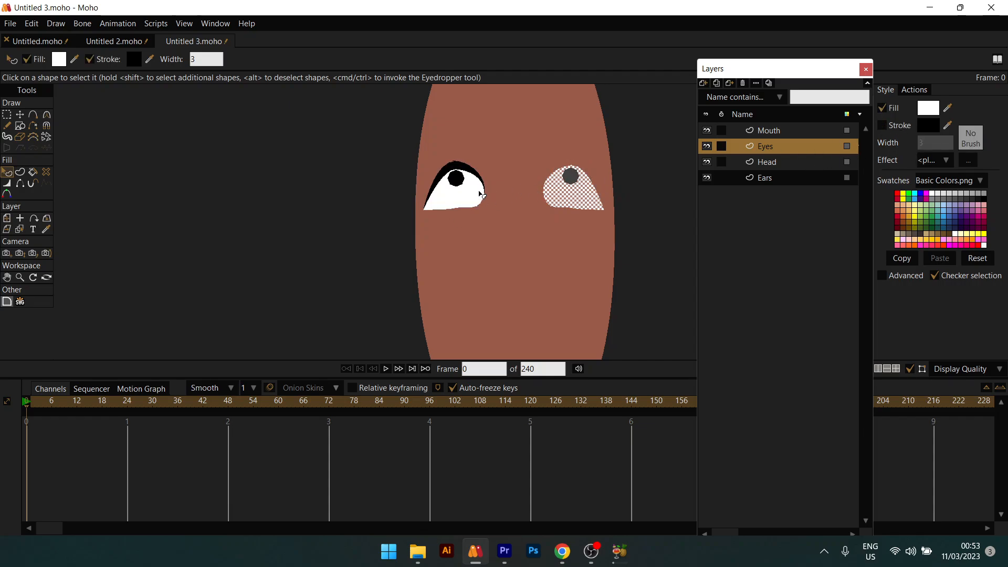
pyautogui.click(481, 196)
pyautogui.click(899, 128)
pyautogui.click(636, 176)
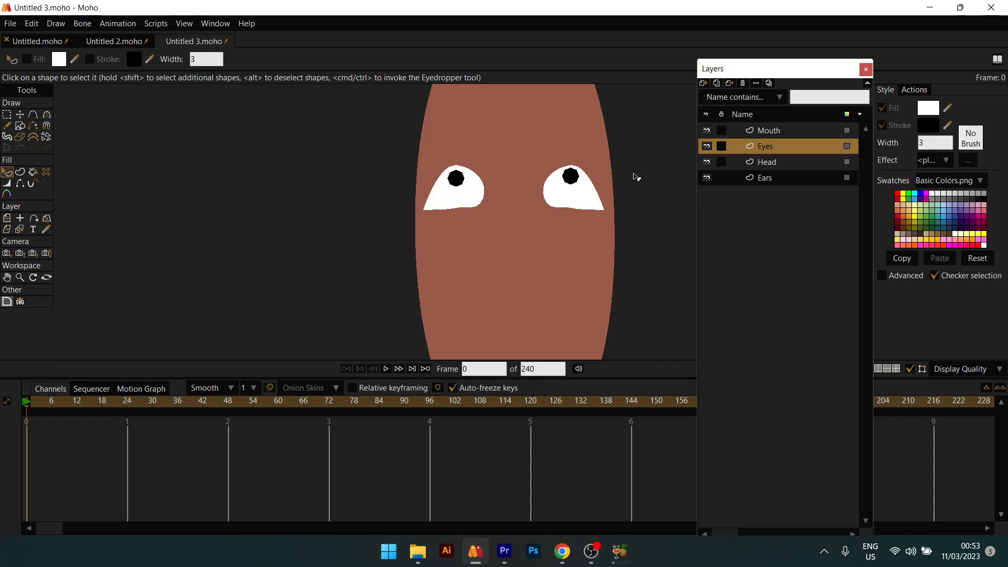
pyautogui.scroll(-4, 630, 180)
pyautogui.scroll(4, 617, 184)
# Step: Move the left and right eyes inward toward the face's centre
pyautogui.press('t')
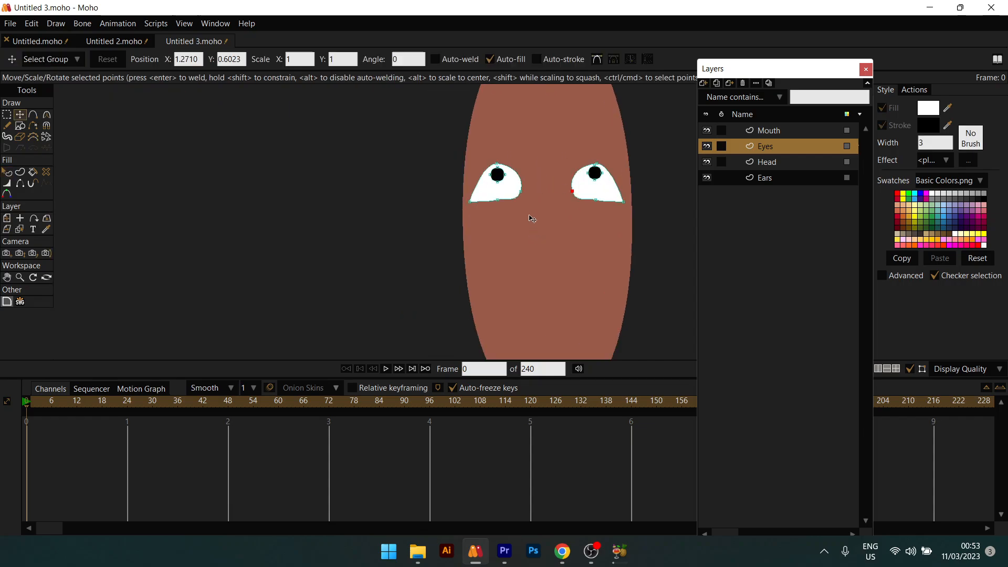
pyautogui.moveTo(443, 146); pyautogui.dragTo(541, 256)
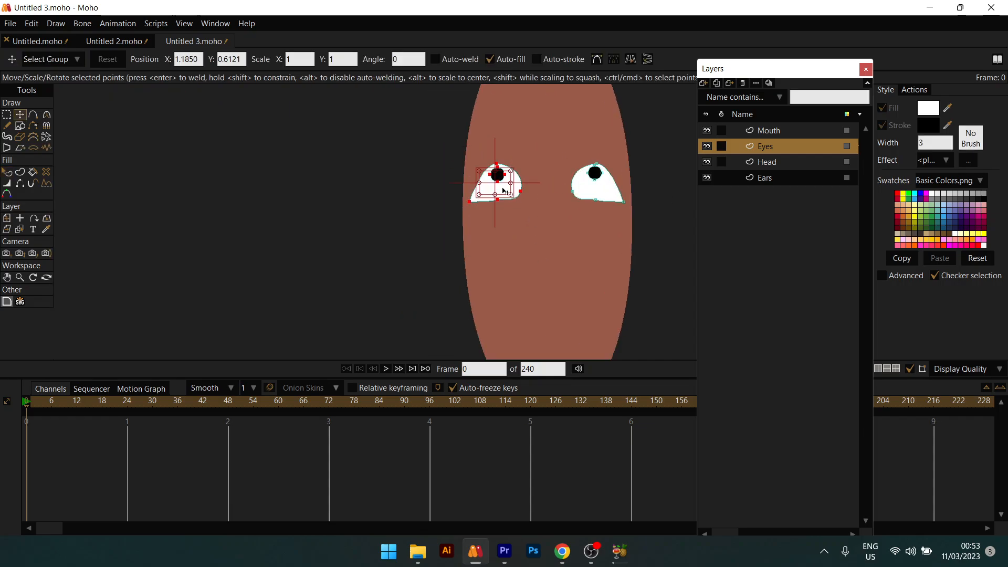
pyautogui.moveTo(502, 191); pyautogui.dragTo(522, 194)
pyautogui.click(555, 157)
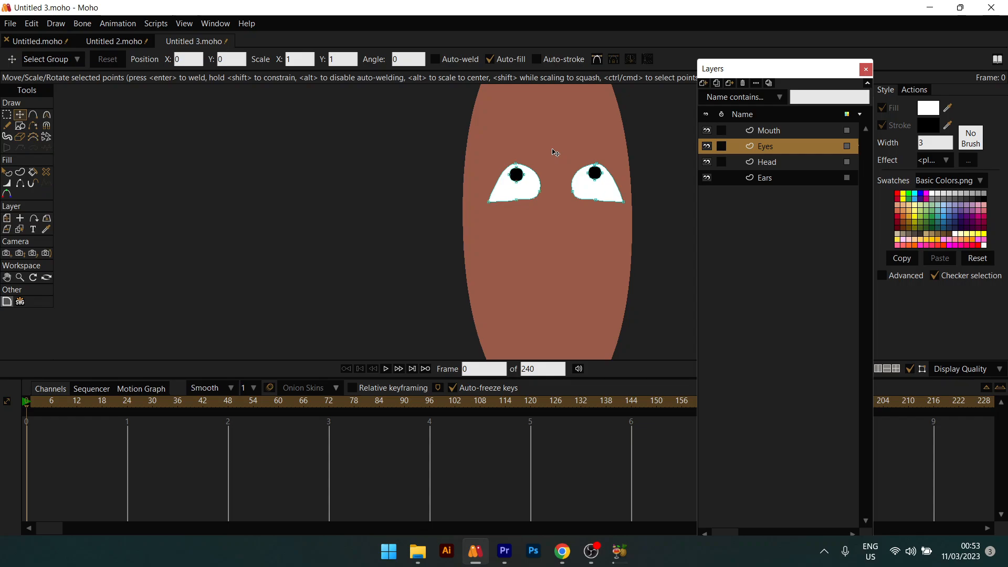
pyautogui.moveTo(628, 263); pyautogui.dragTo(628, 264)
pyautogui.moveTo(601, 187); pyautogui.dragTo(585, 187)
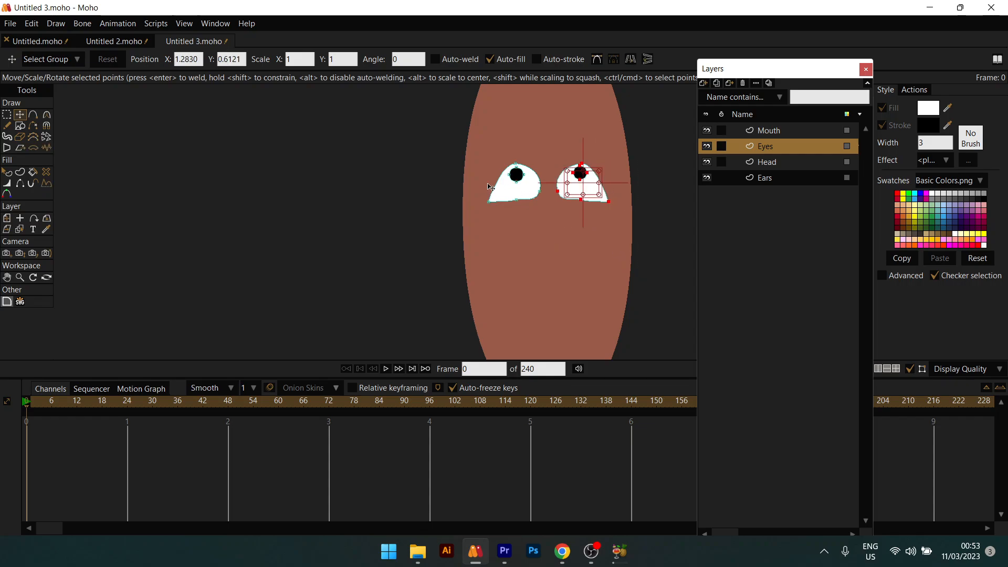
# Step: Scale both pupils up so they are noticeably larger
pyautogui.doubleClick(515, 177)
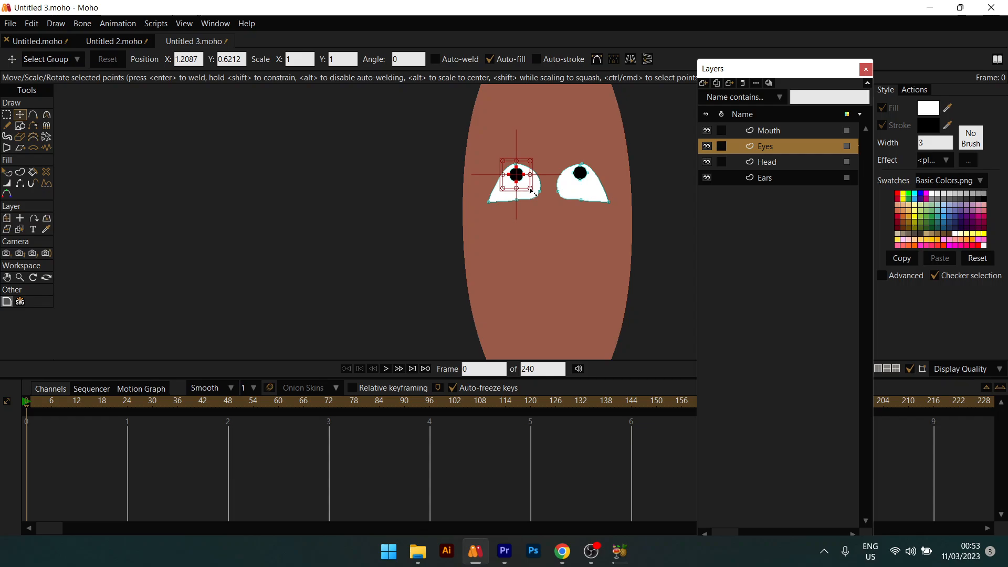
pyautogui.moveTo(531, 191)
pyautogui.mouseDown()
pyautogui.moveTo(542, 208)
pyautogui.moveTo(525, 192)
pyautogui.mouseUp()
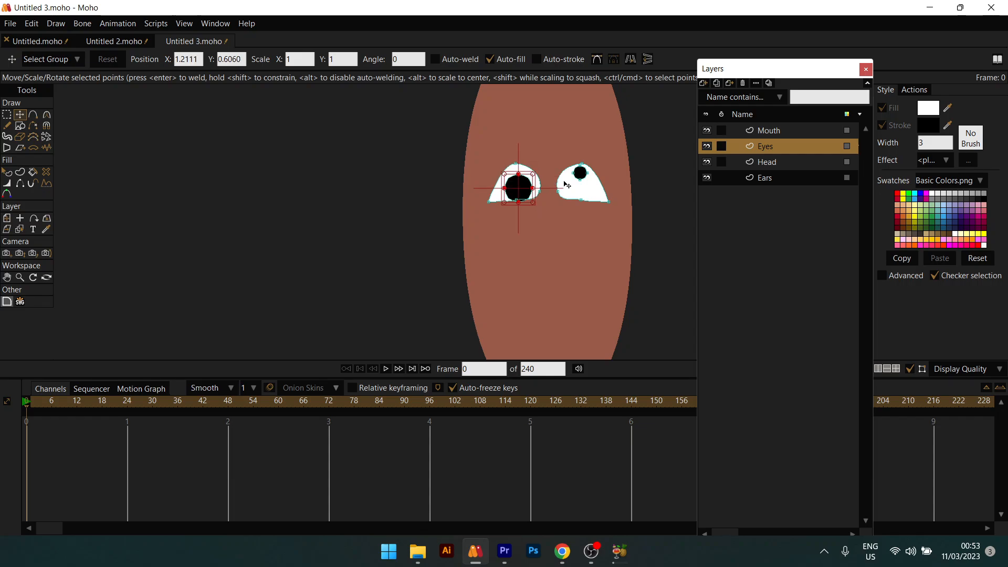
pyautogui.click(582, 176)
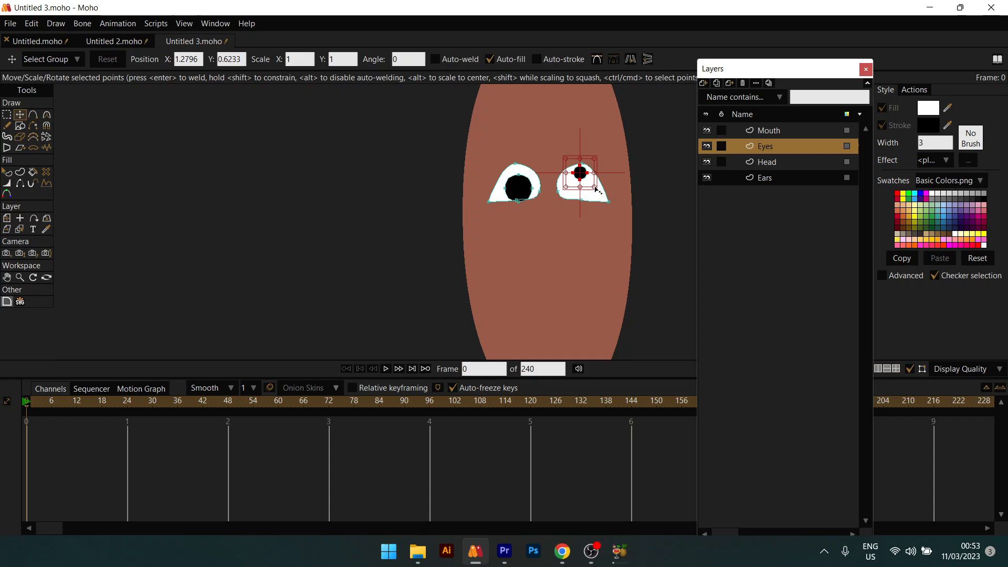
pyautogui.moveTo(594, 188)
pyautogui.mouseDown()
pyautogui.moveTo(601, 202)
pyautogui.moveTo(590, 187)
pyautogui.mouseUp()
# Step: Draw a small oval mouth shape below the eyes
pyautogui.press('q')
pyautogui.scroll(-5, 589, 186)
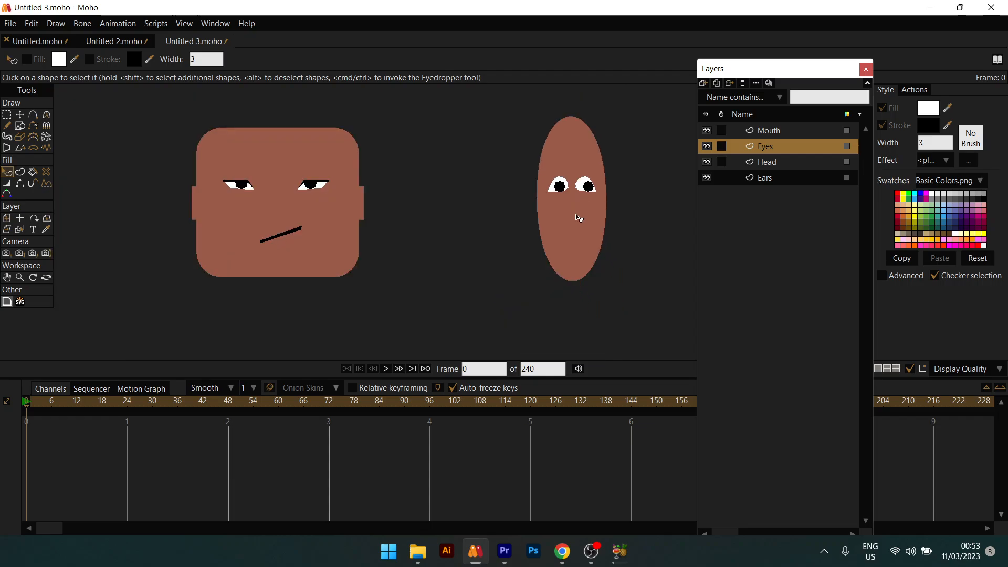
pyautogui.scroll(-2, 578, 218)
pyautogui.scroll(6, 578, 218)
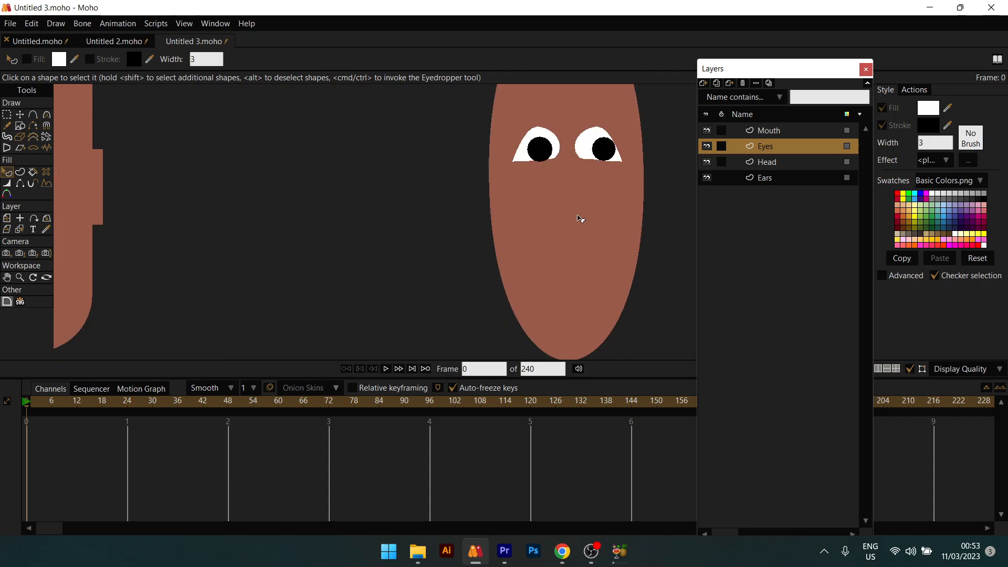
pyautogui.scroll(-5, 577, 215)
pyautogui.moveTo(548, 218); pyautogui.dragTo(451, 244)
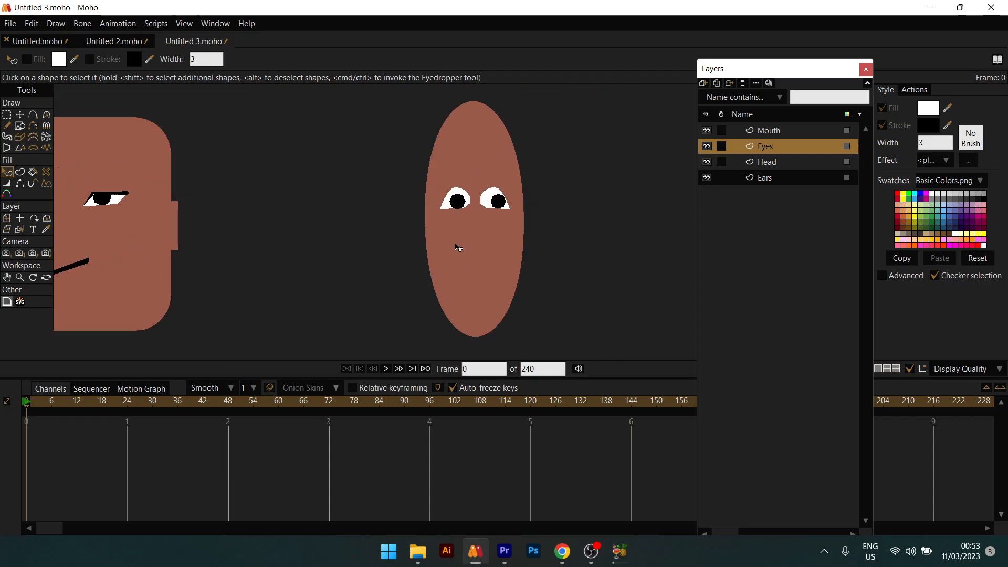
pyautogui.scroll(2, 455, 245)
pyautogui.scroll(-2, 522, 239)
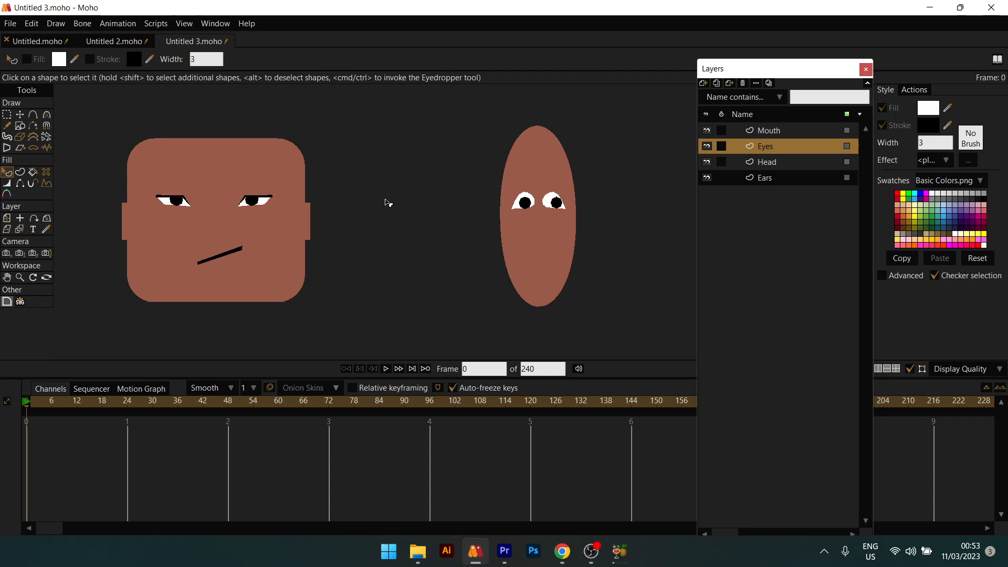
pyautogui.click(20, 126)
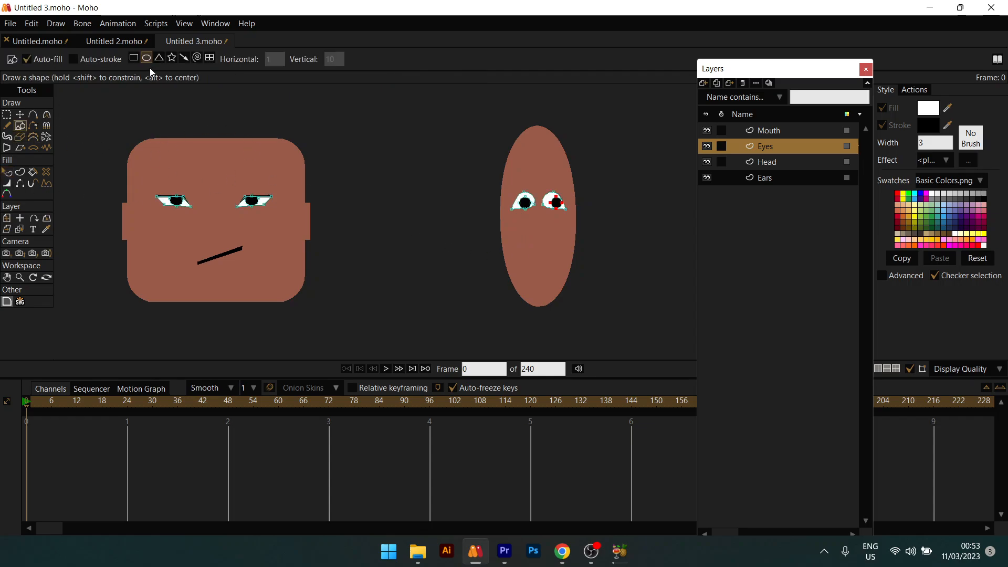
pyautogui.moveTo(535, 243)
pyautogui.mouseDown()
pyautogui.moveTo(562, 272)
pyautogui.moveTo(540, 259)
pyautogui.mouseUp()
pyautogui.press('t')
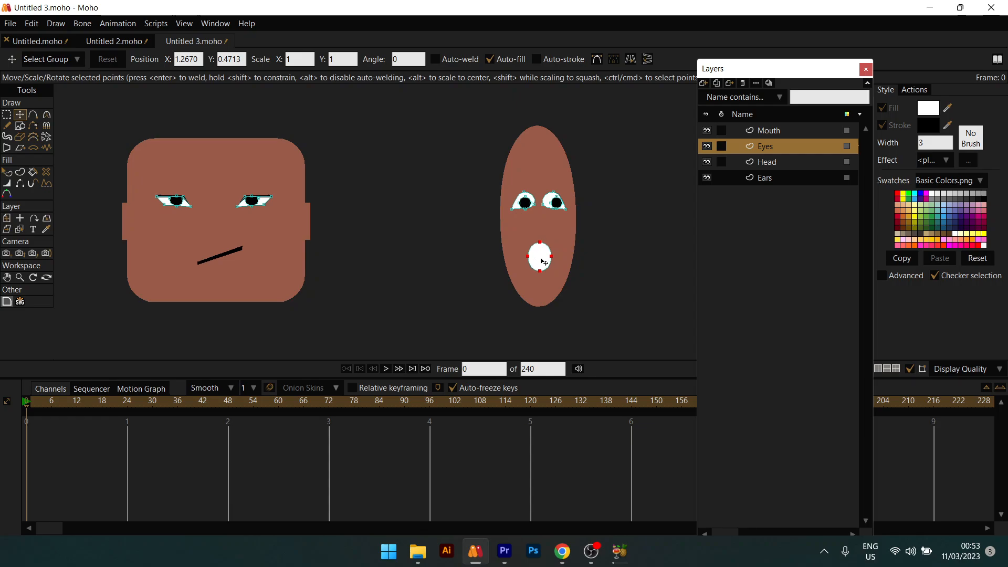
# Step: Set the mouth's fill colour to black, hex 000000
pyautogui.press('q')
pyautogui.click(542, 260)
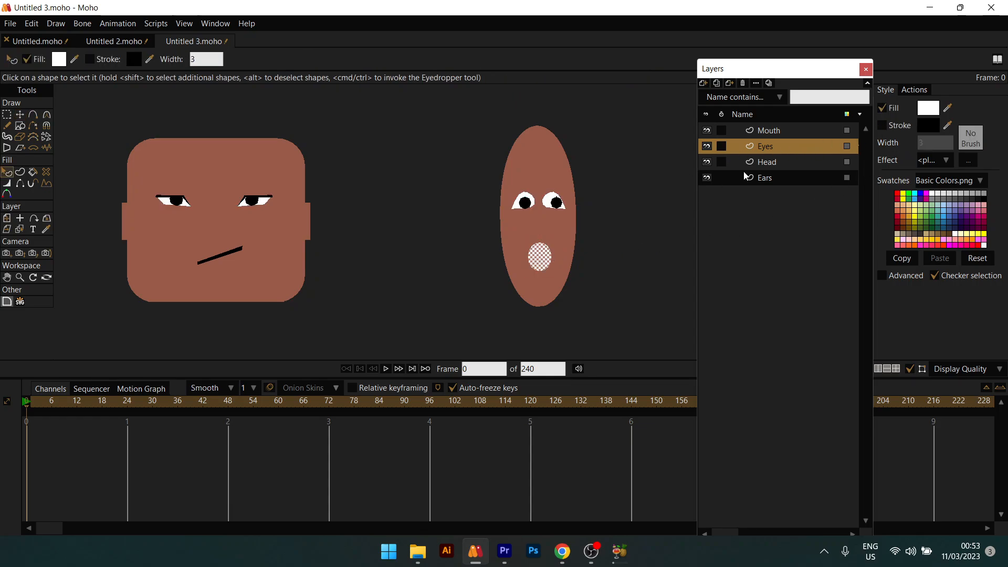
pyautogui.click(924, 111)
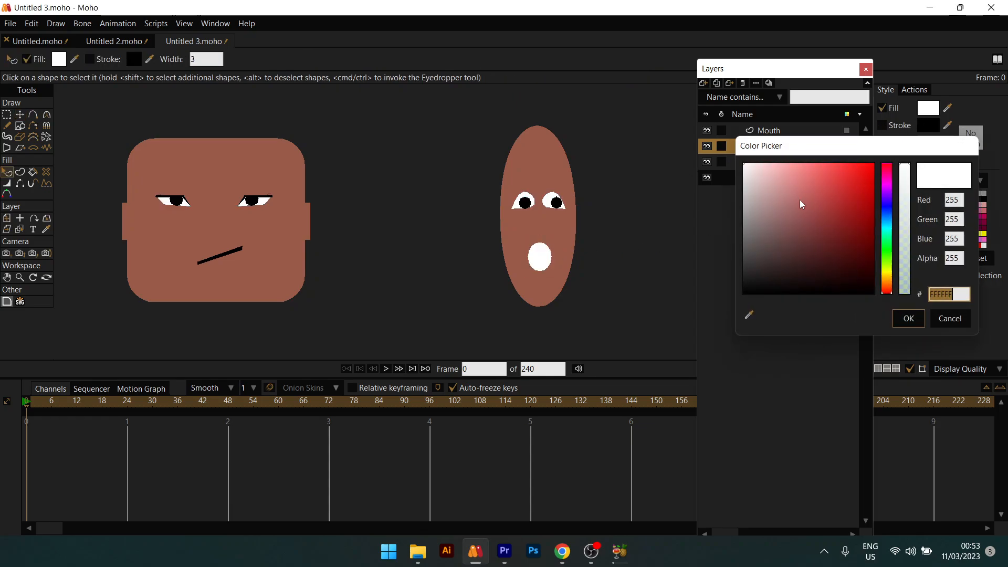
pyautogui.write('000000')
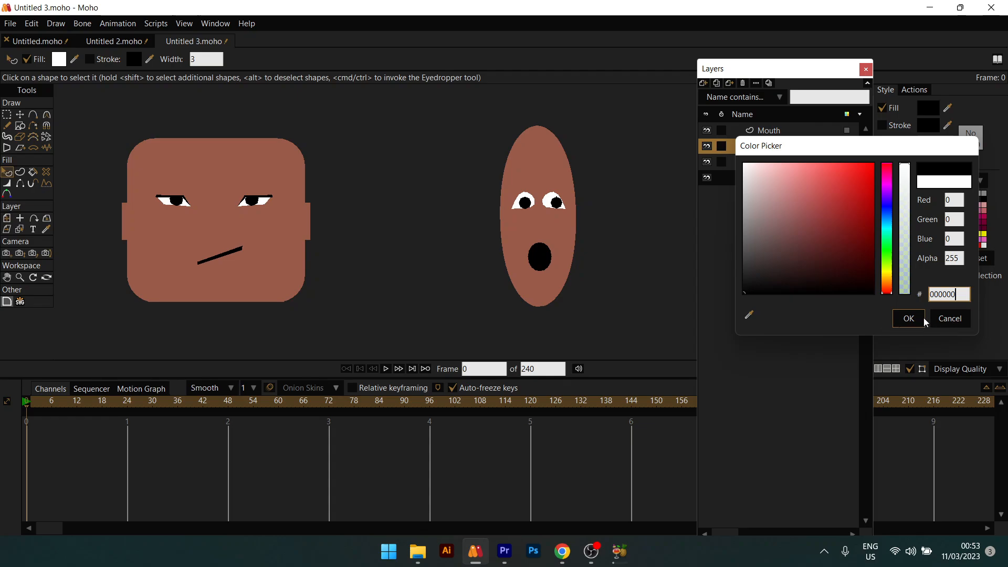
pyautogui.click(924, 317)
pyautogui.scroll(3, 543, 294)
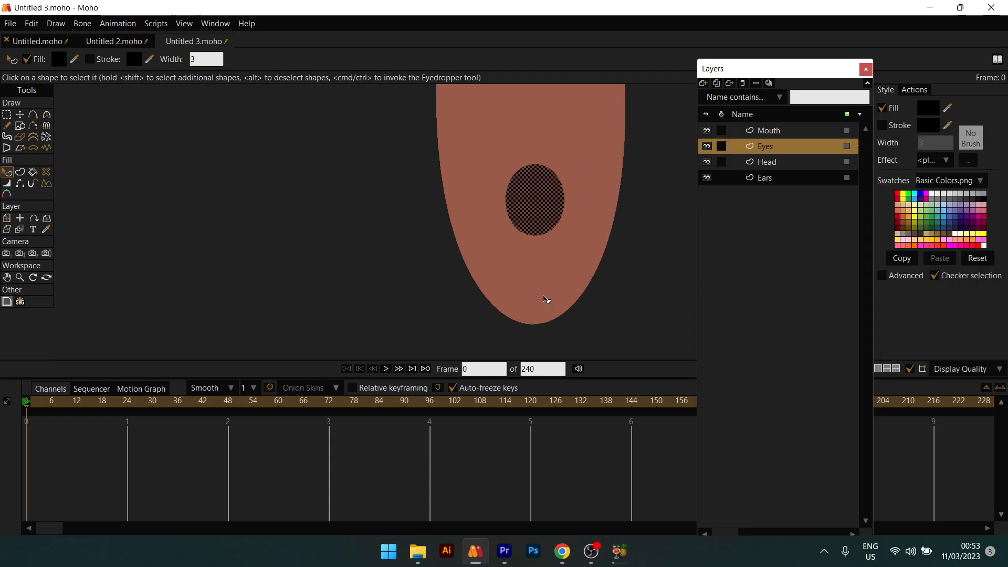
# Step: Draw a freehand curved lower-lip stroke under the mouth, then undo it
pyautogui.press('t')
pyautogui.scroll(-3, 552, 192)
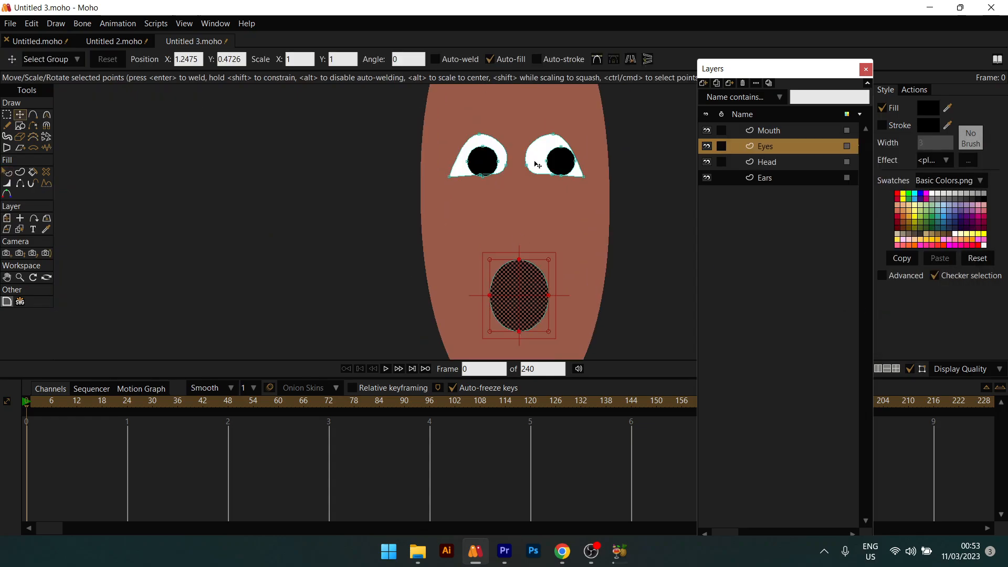
pyautogui.moveTo(545, 247); pyautogui.dragTo(562, 220)
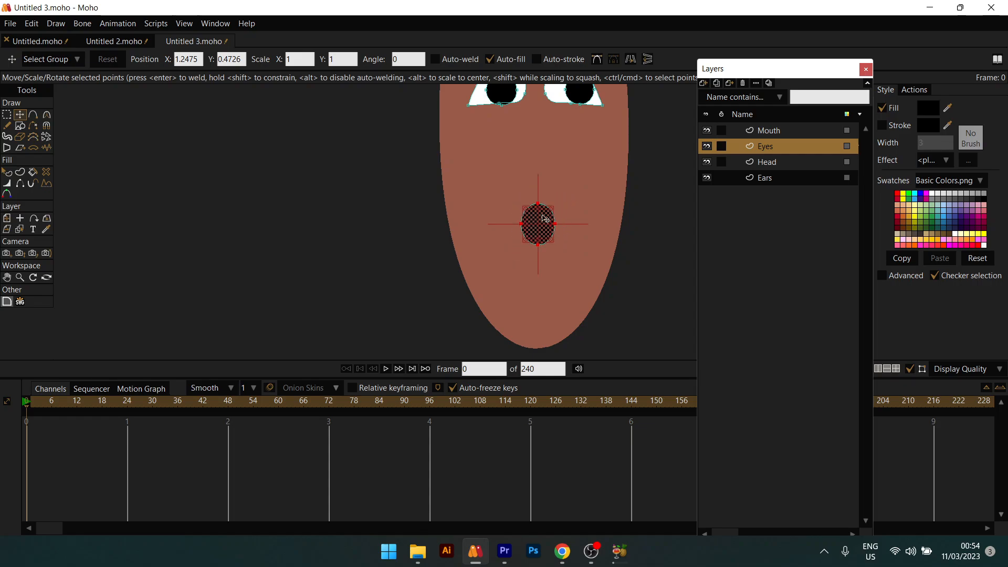
pyautogui.click(6, 126)
pyautogui.click(6, 114)
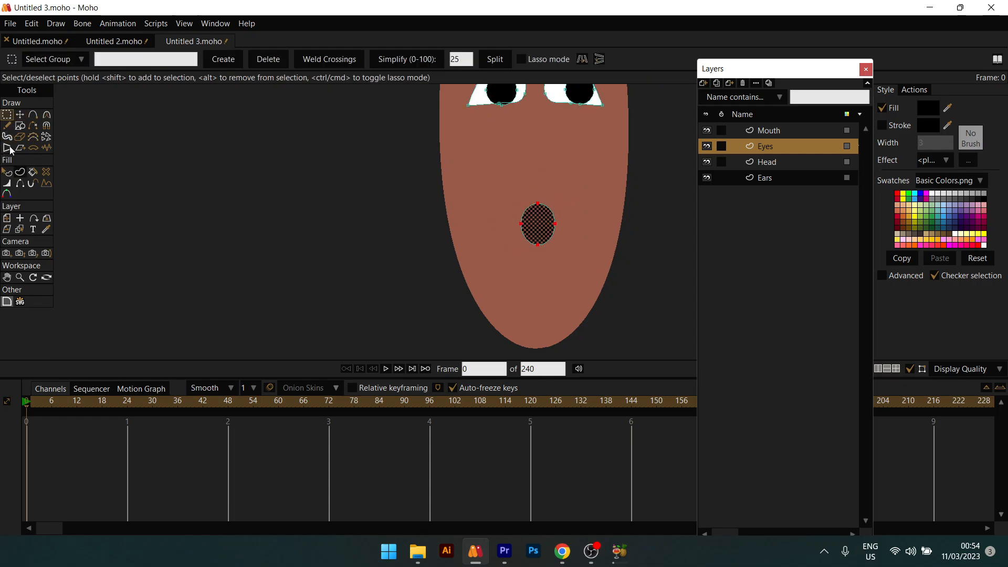
pyautogui.click(7, 126)
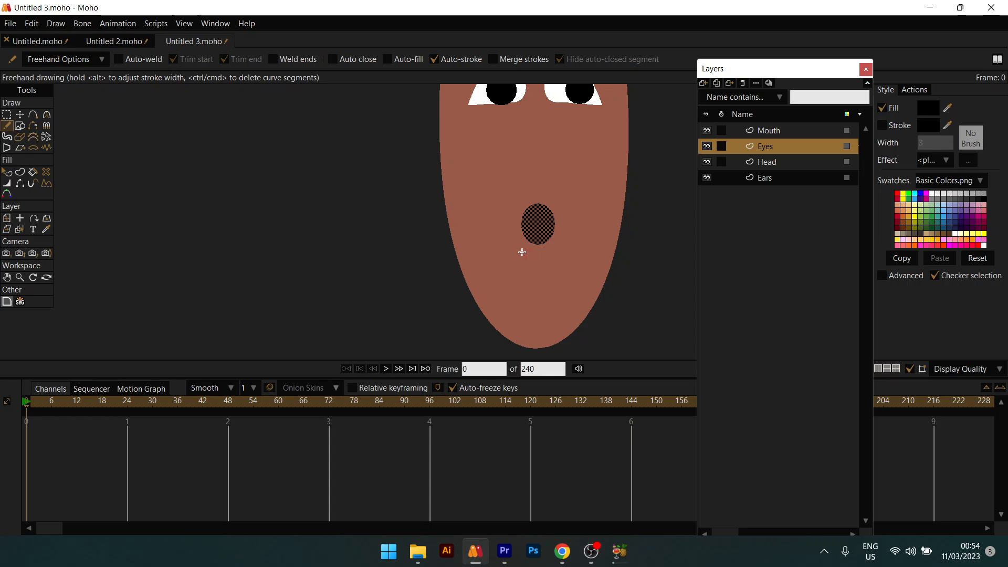
pyautogui.moveTo(522, 253); pyautogui.dragTo(554, 254)
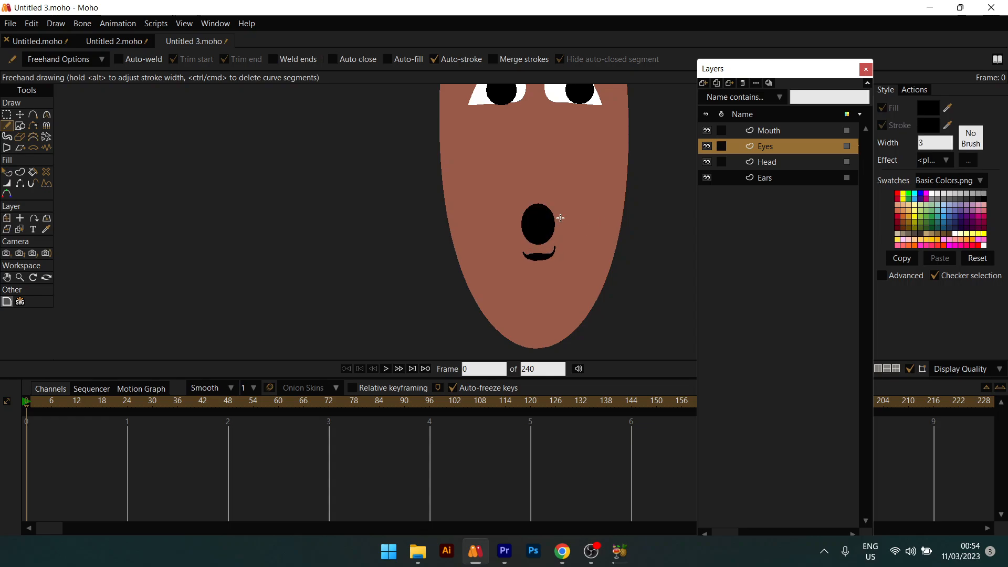
pyautogui.scroll(-5, 557, 243)
pyautogui.scroll(4, 543, 253)
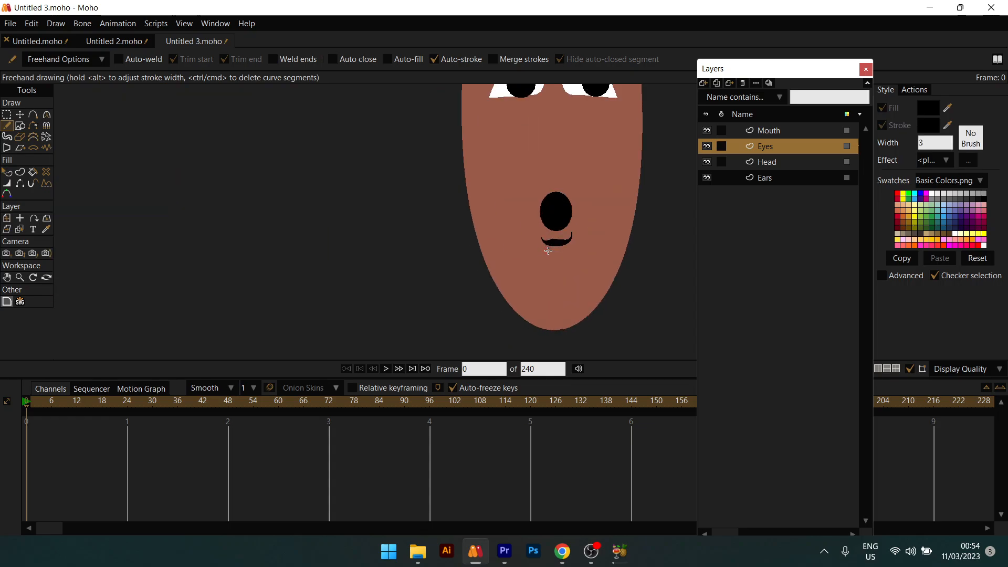
pyautogui.scroll(2, 549, 250)
pyautogui.hotkey('ctrl', 'z')
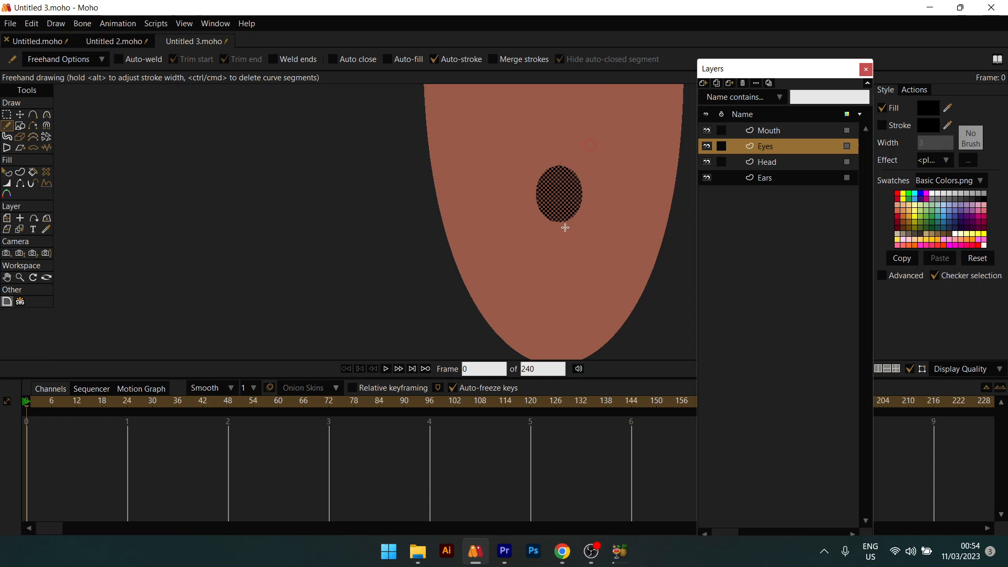
# Step: Redraw the small crescent stroke beneath the mouth's right side
pyautogui.moveTo(591, 211); pyautogui.dragTo(556, 230)
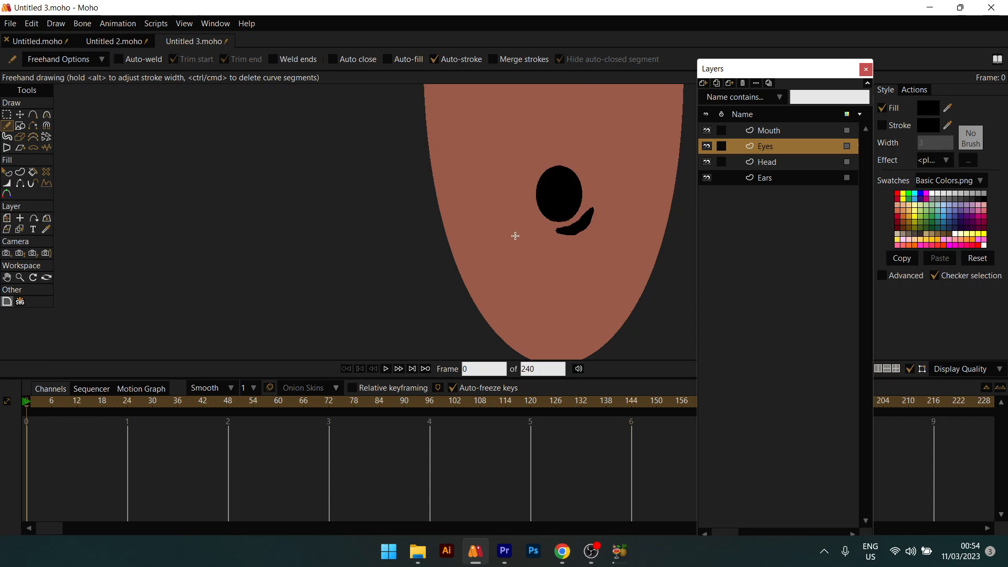
pyautogui.scroll(-4, 510, 234)
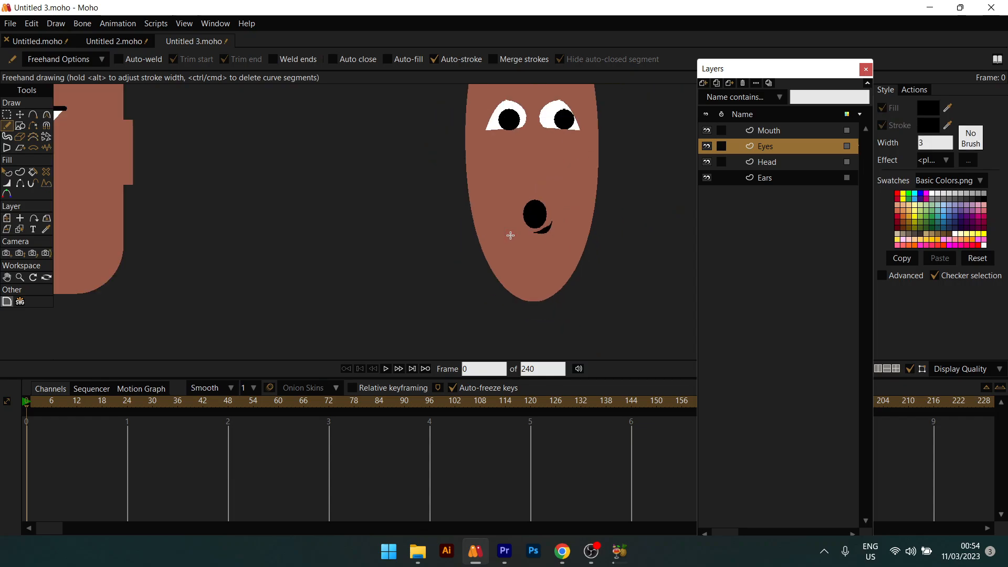
pyautogui.scroll(-5, 510, 235)
pyautogui.scroll(4, 510, 235)
pyautogui.hotkey('ctrl', 'z')
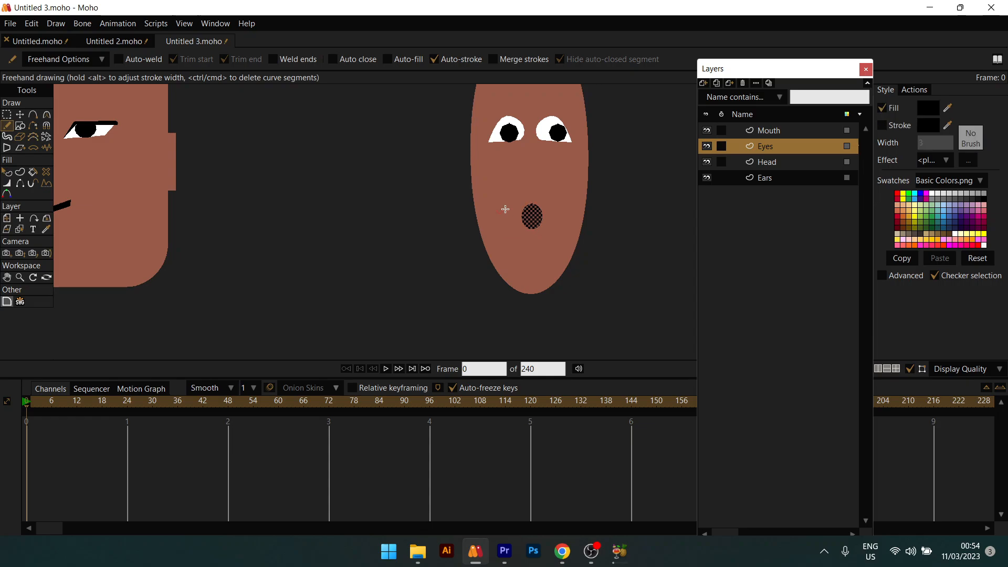
pyautogui.moveTo(549, 228); pyautogui.dragTo(535, 238)
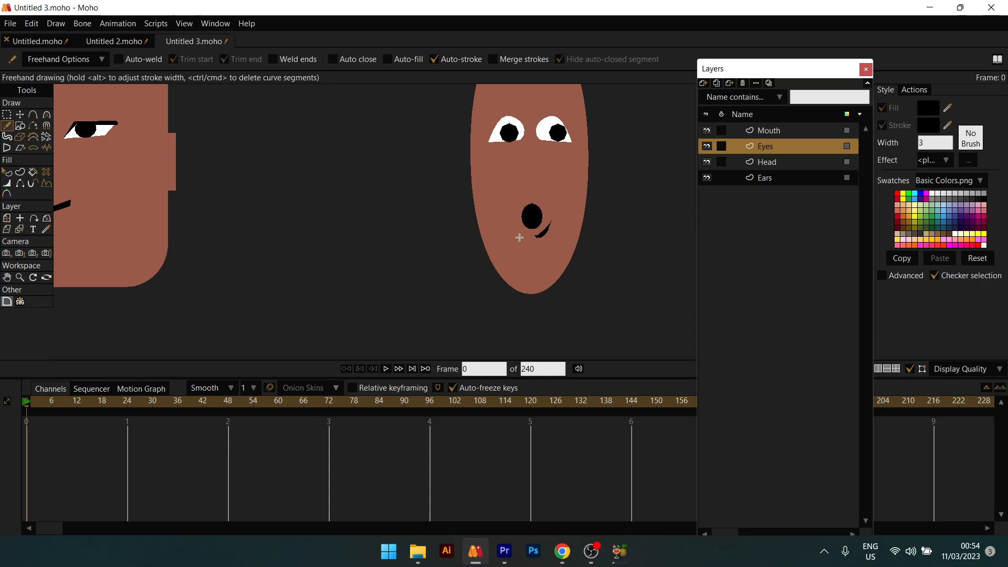
# Step: Select and adjust the mouth's points with Transform Points
pyautogui.press('t')
pyautogui.moveTo(513, 176); pyautogui.dragTo(594, 269)
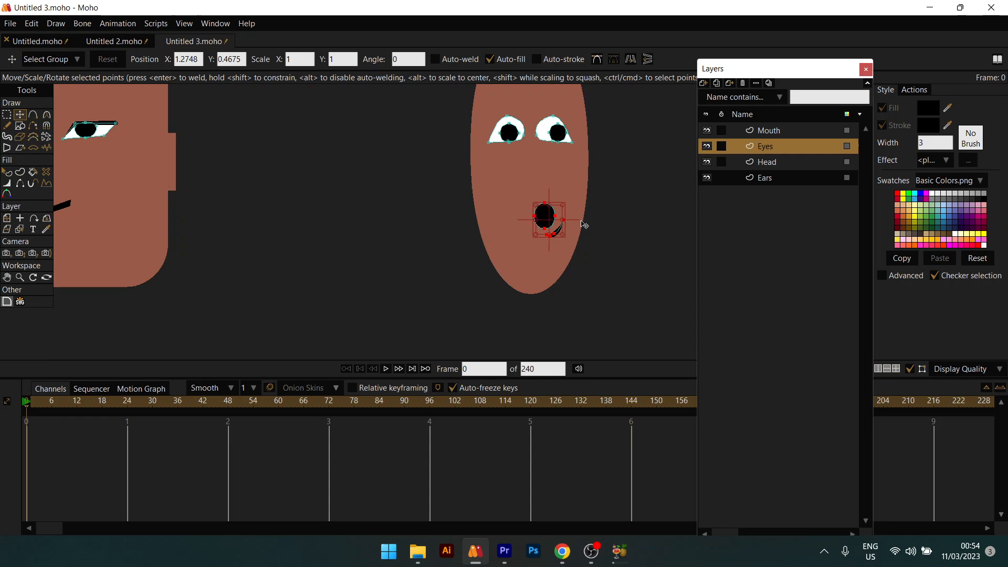
pyautogui.press('q')
pyautogui.scroll(-3, 600, 242)
pyautogui.scroll(-1, 599, 241)
pyautogui.scroll(5, 594, 237)
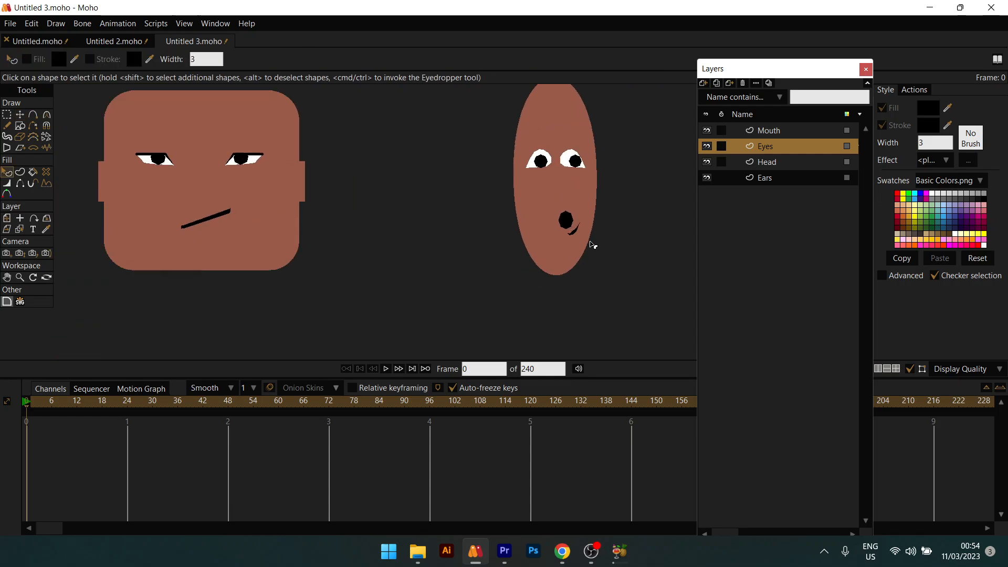
pyautogui.press('t')
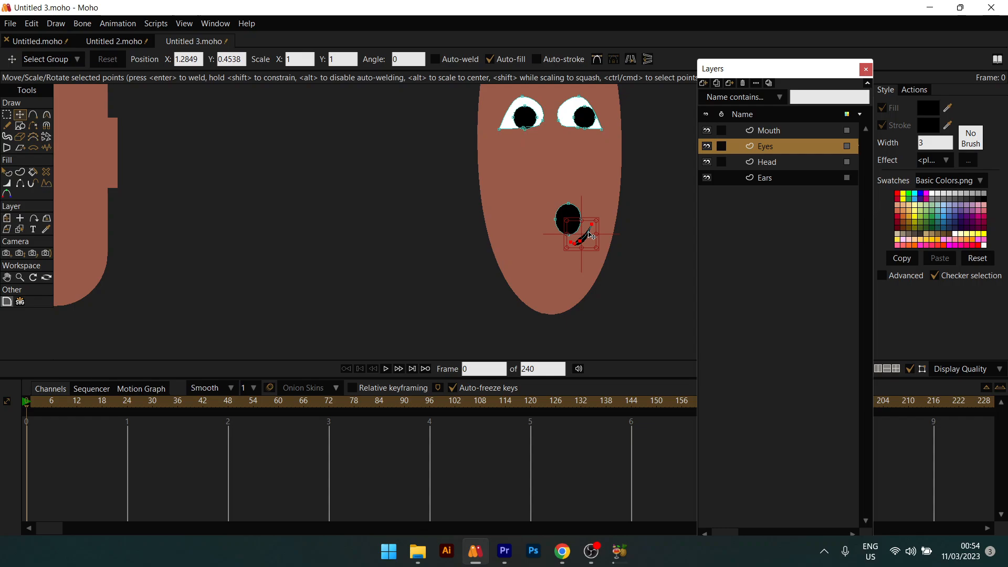
pyautogui.press('q')
pyautogui.scroll(-3, 578, 227)
pyautogui.scroll(1, 591, 191)
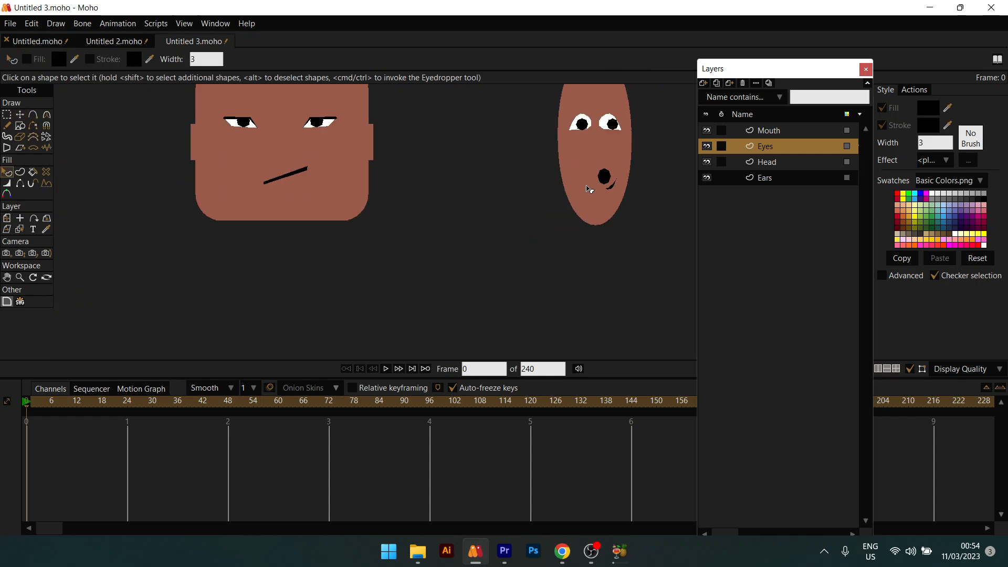
pyautogui.scroll(-5, 590, 178)
pyautogui.scroll(3, 588, 189)
# Step: Nudge the left pupil upward and pull the right eye's inner corner left
pyautogui.scroll(-1, 591, 188)
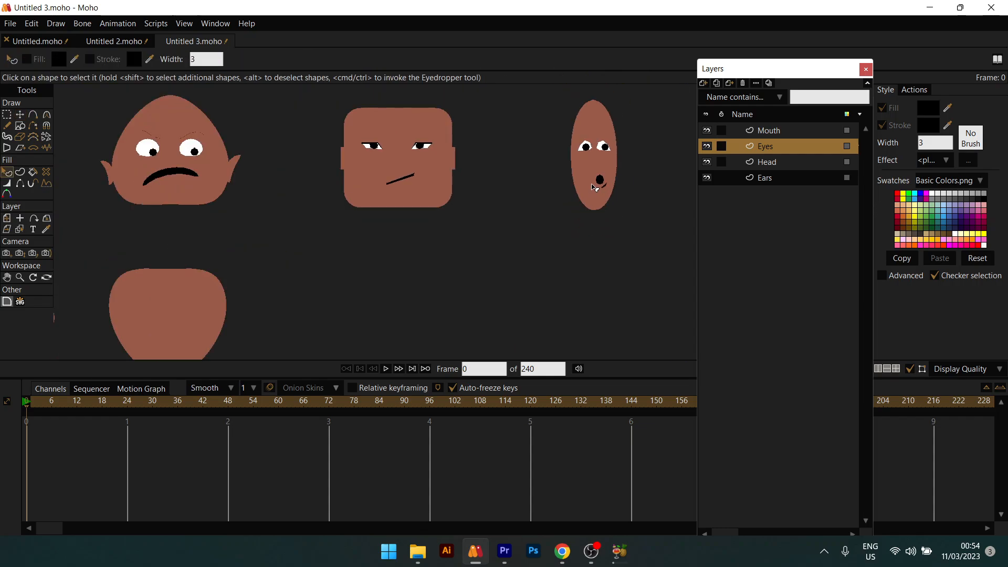
pyautogui.scroll(-2, 594, 187)
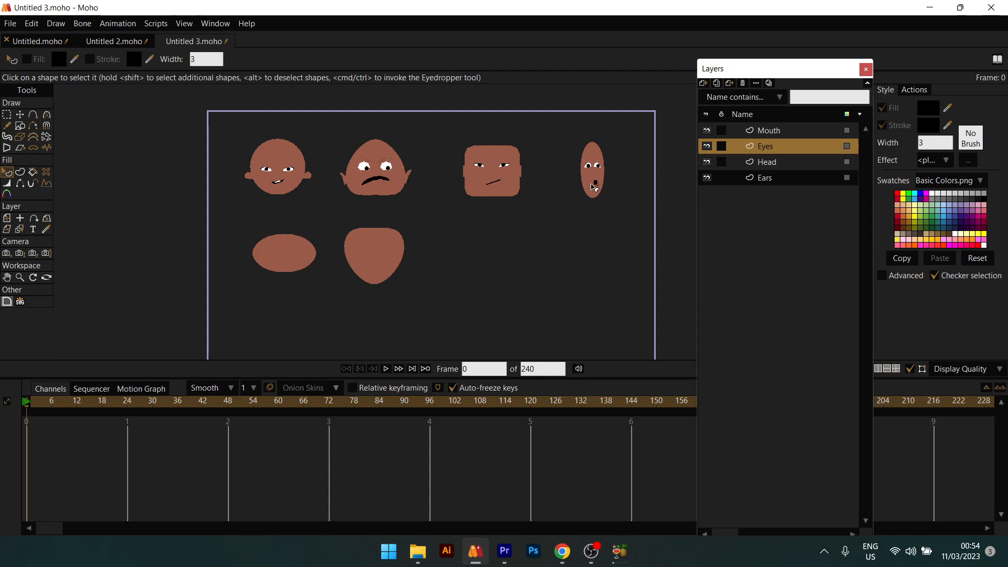
pyautogui.scroll(5, 578, 226)
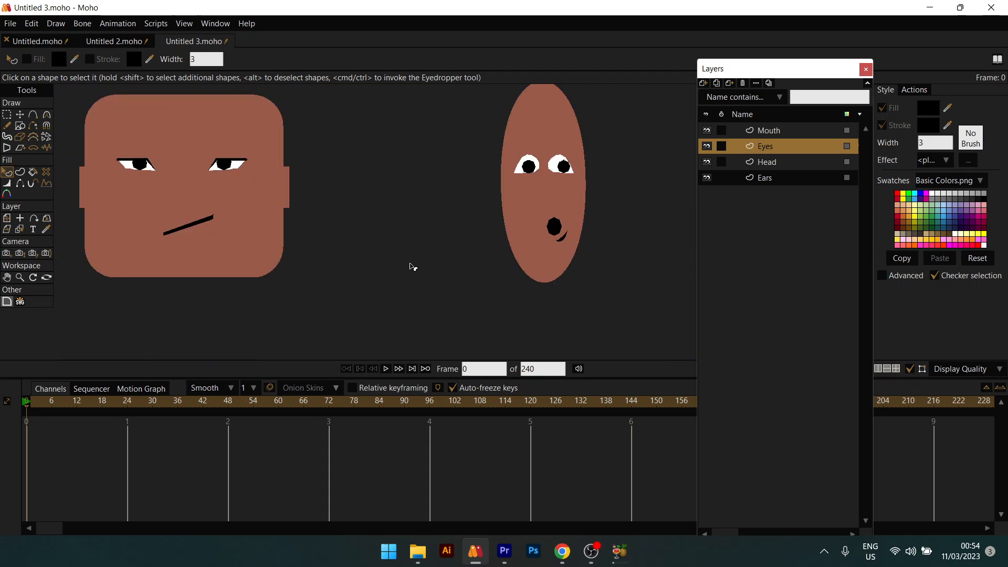
pyautogui.scroll(2, 496, 221)
pyautogui.press('t')
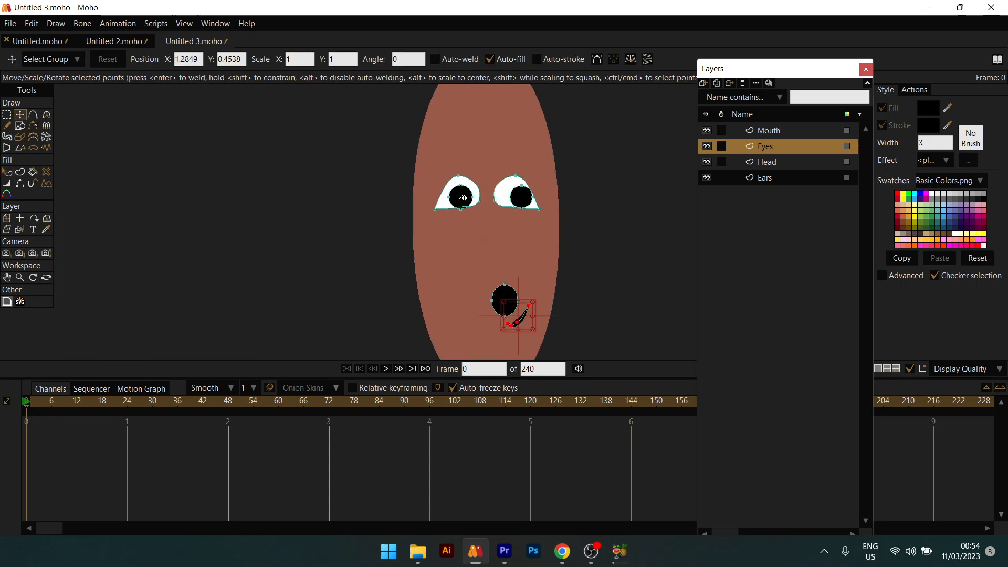
pyautogui.click(435, 214)
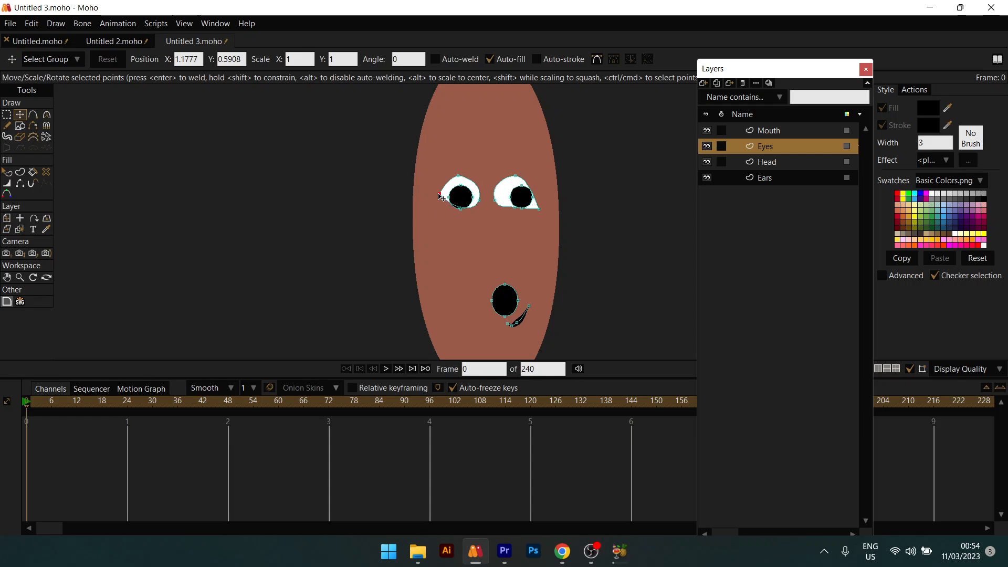
pyautogui.click(439, 194)
pyautogui.click(461, 197)
pyautogui.moveTo(460, 199); pyautogui.dragTo(460, 196)
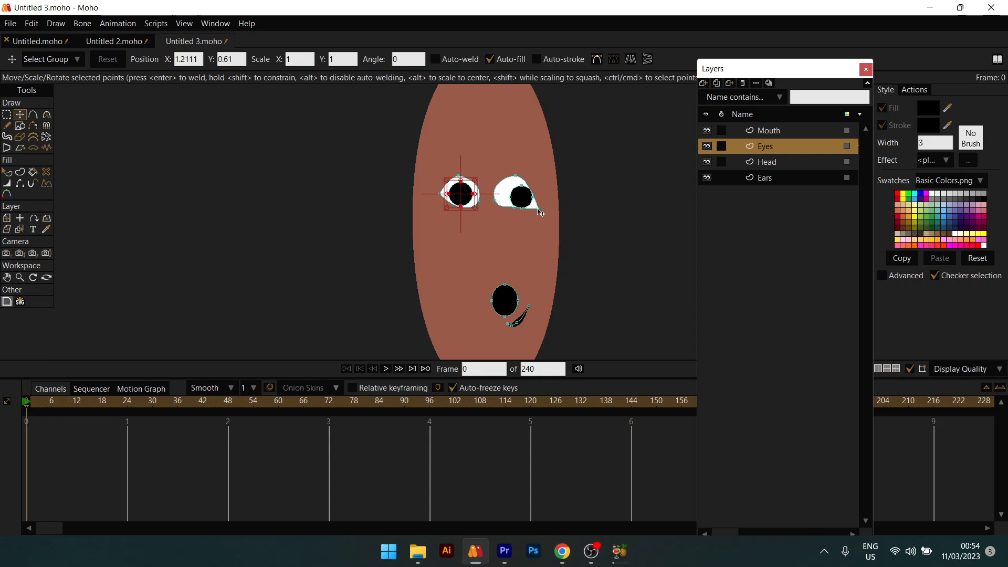
pyautogui.click(540, 212)
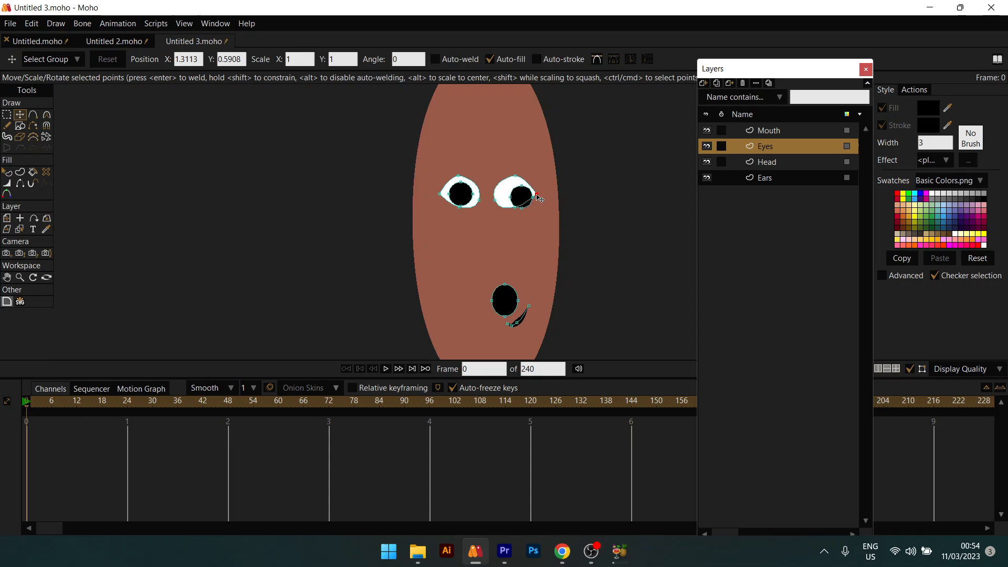
pyautogui.moveTo(536, 198); pyautogui.dragTo(516, 195)
pyautogui.click(519, 198)
# Step: Reposition the right pupil, lower the right eye's outer corner, and flatten the left eye's top
pyautogui.press('q')
pyautogui.scroll(-4, 572, 242)
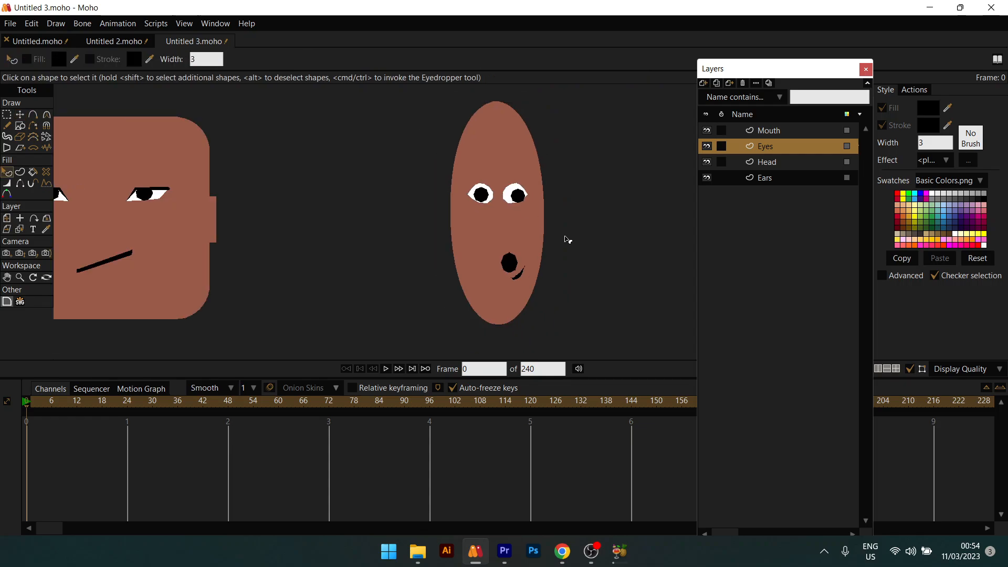
pyautogui.scroll(5, 536, 231)
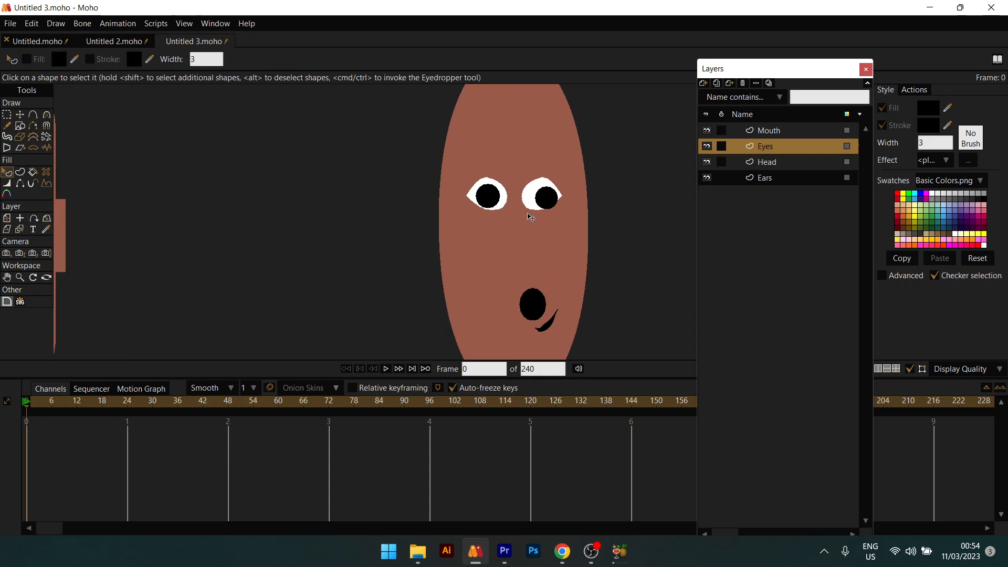
pyautogui.press('t')
pyautogui.moveTo(469, 197)
pyautogui.mouseDown()
pyautogui.moveTo(463, 190)
pyautogui.moveTo(466, 209)
pyautogui.mouseUp()
pyautogui.moveTo(561, 196); pyautogui.dragTo(563, 206)
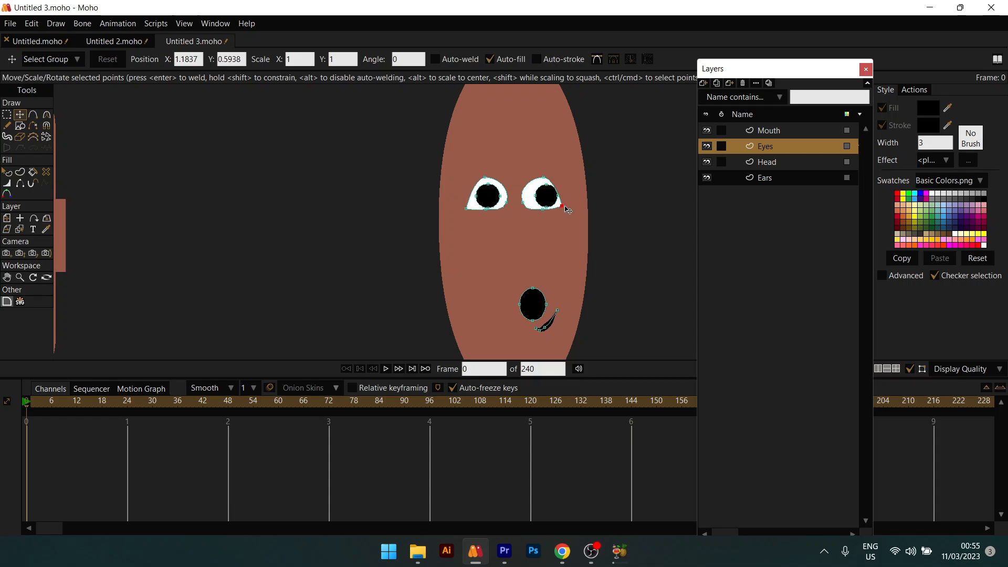
pyautogui.moveTo(487, 178); pyautogui.dragTo(557, 189)
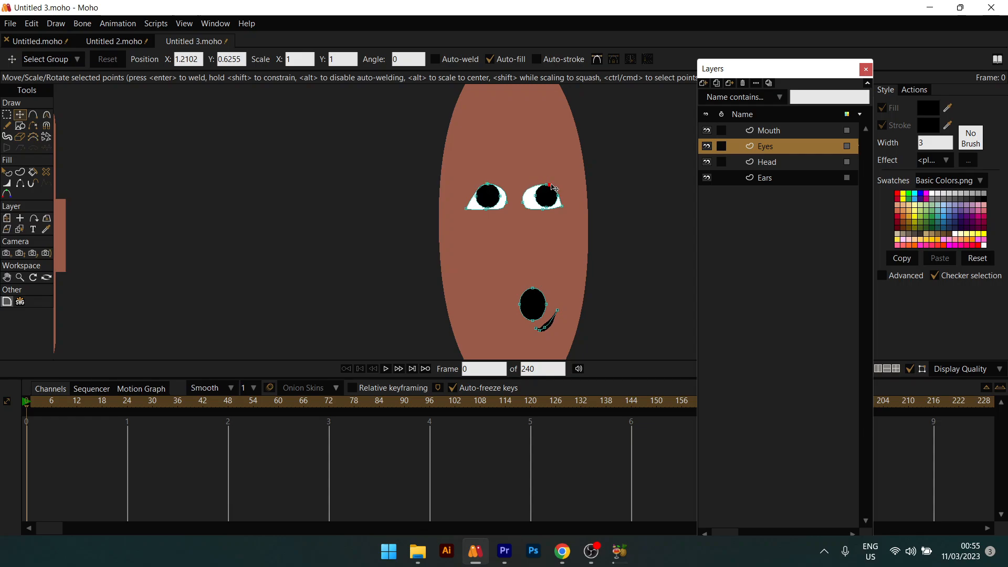
pyautogui.press('q')
pyautogui.scroll(-4, 547, 189)
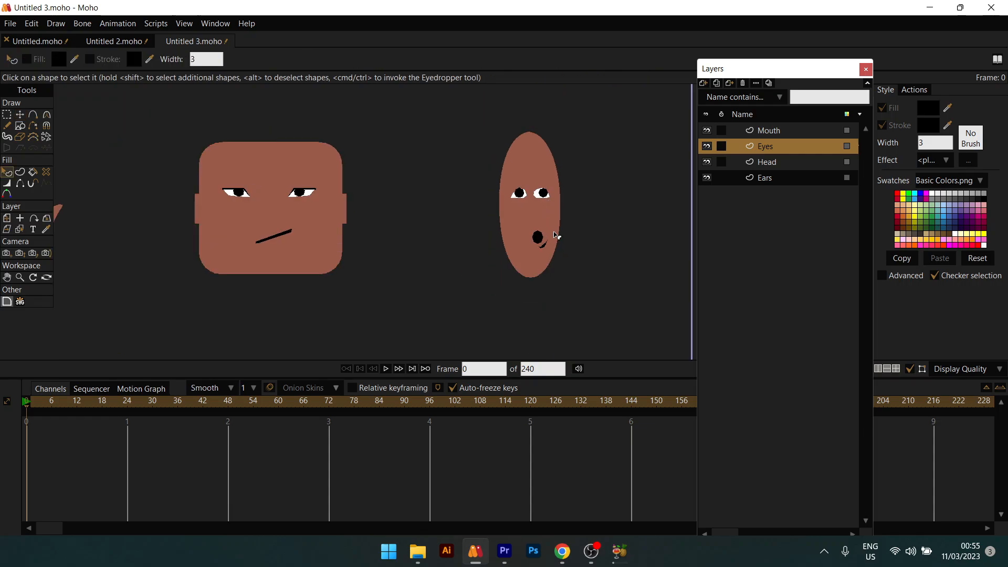
# Step: Delete the existing crescent stroke beside the mouth
pyautogui.scroll(-2, 555, 235)
pyautogui.scroll(5, 556, 236)
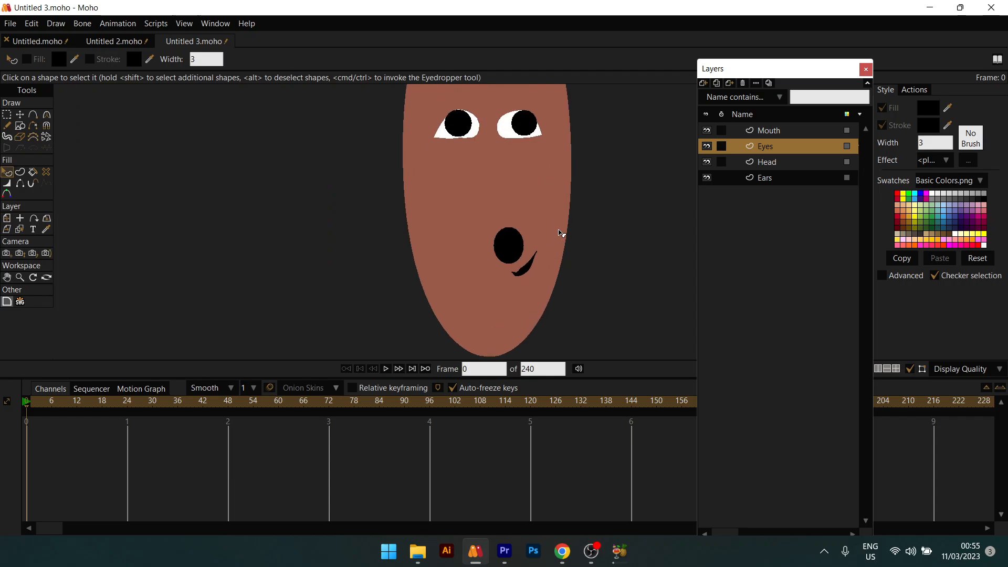
pyautogui.press('t')
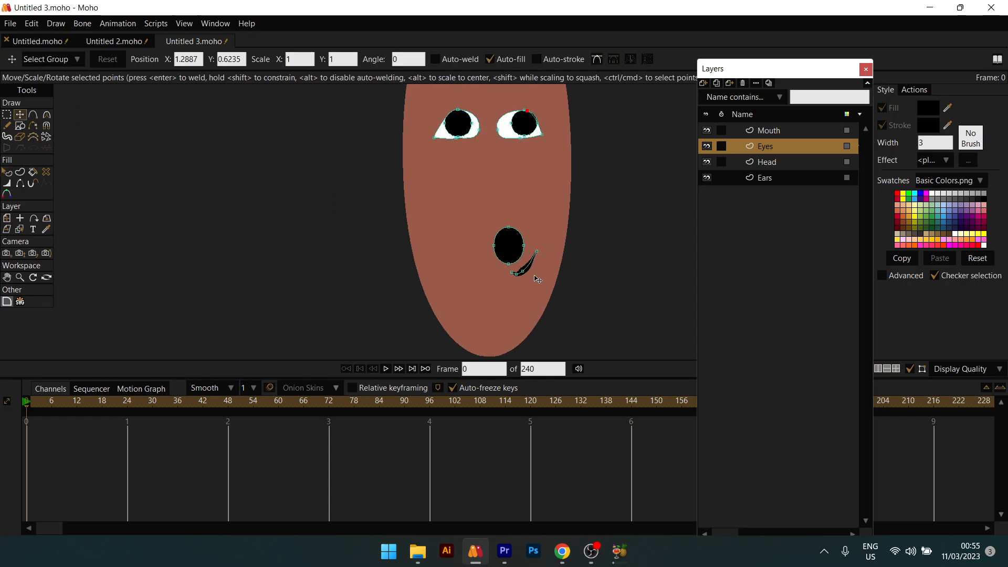
pyautogui.doubleClick(531, 268)
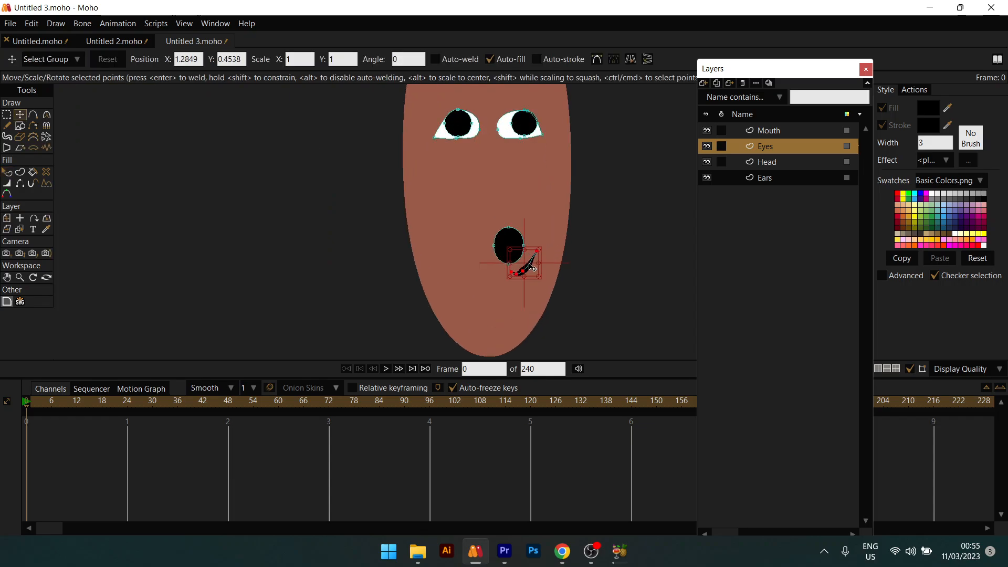
pyautogui.press('Delete')
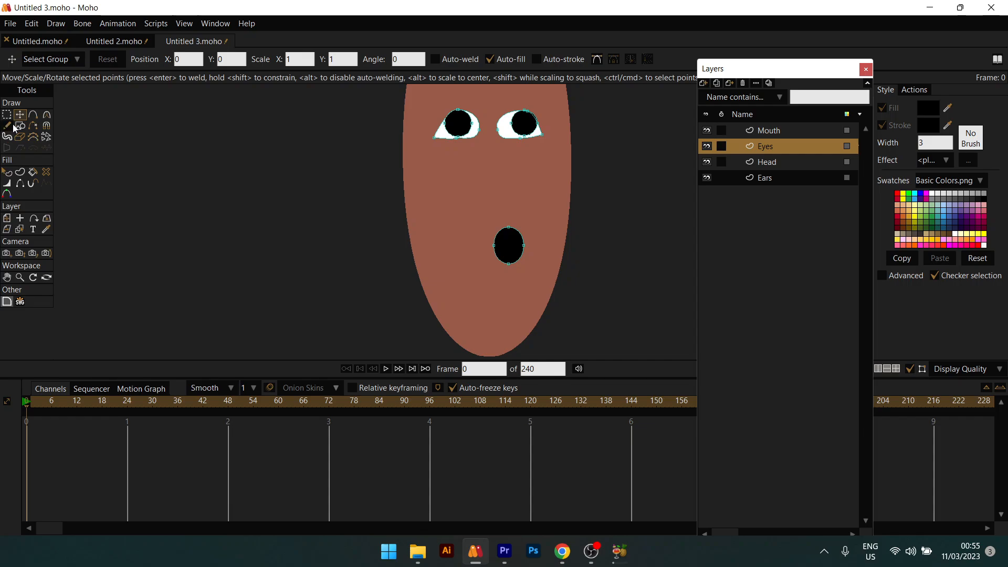
# Step: Try freehand crescents beside the mouth, undoing the misplaced attempts
pyautogui.click(7, 125)
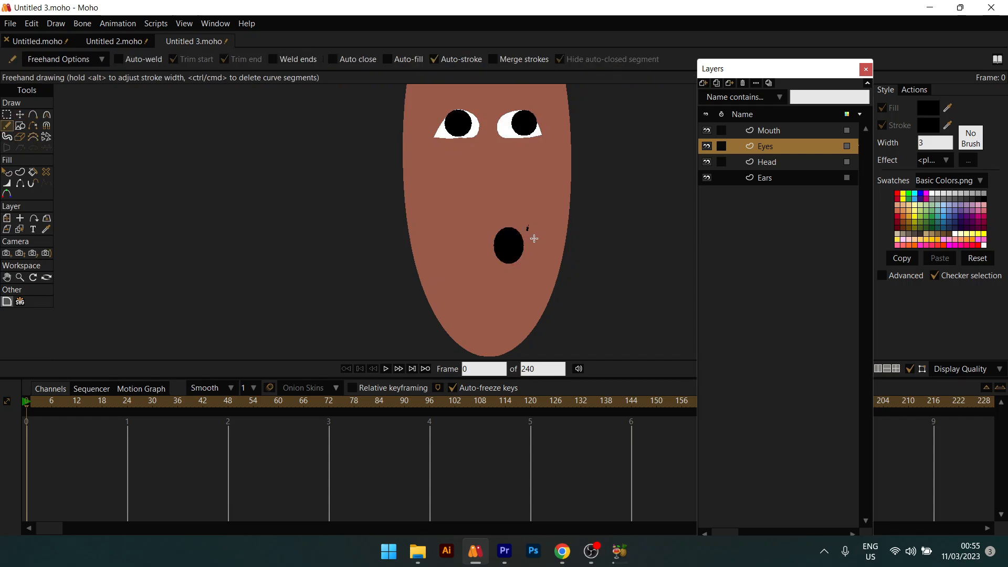
pyautogui.moveTo(534, 238)
pyautogui.mouseDown()
pyautogui.moveTo(539, 252)
pyautogui.moveTo(512, 270)
pyautogui.mouseUp()
pyautogui.hotkey('ctrl', 'z')
pyautogui.moveTo(486, 227)
pyautogui.mouseDown()
pyautogui.moveTo(492, 261)
pyautogui.moveTo(530, 264)
pyautogui.mouseUp()
pyautogui.hotkey('ctrl', 'z')
pyautogui.hotkey('ctrl', 'z')
pyautogui.scroll(-5, 528, 256)
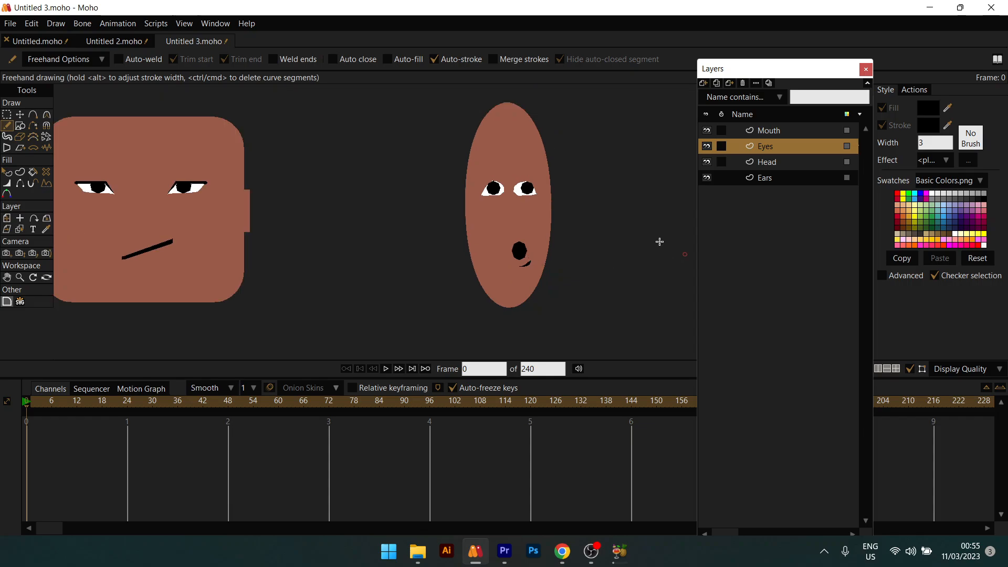
# Step: Make the Head layer the active layer
pyautogui.scroll(-3, 566, 257)
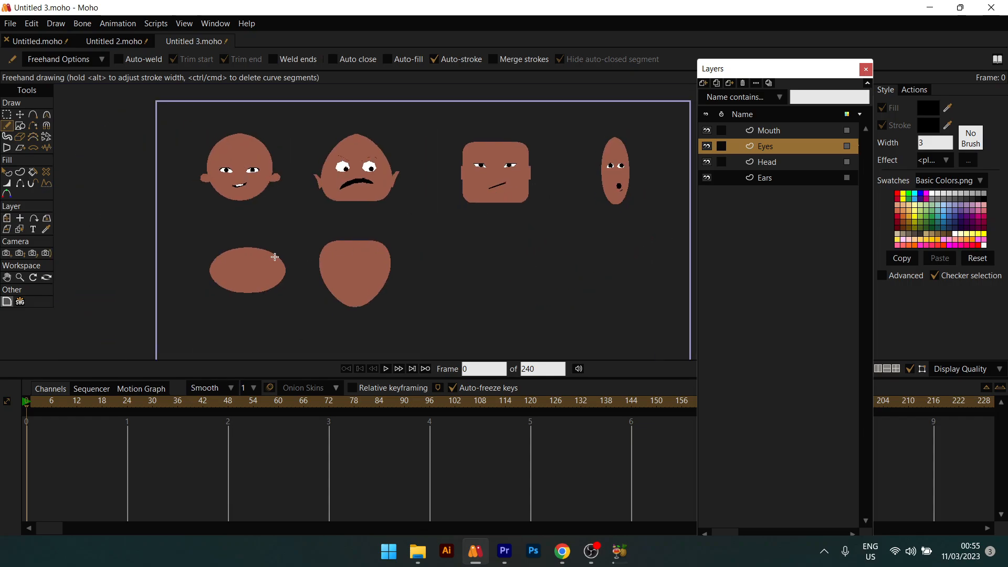
pyautogui.scroll(4, 275, 257)
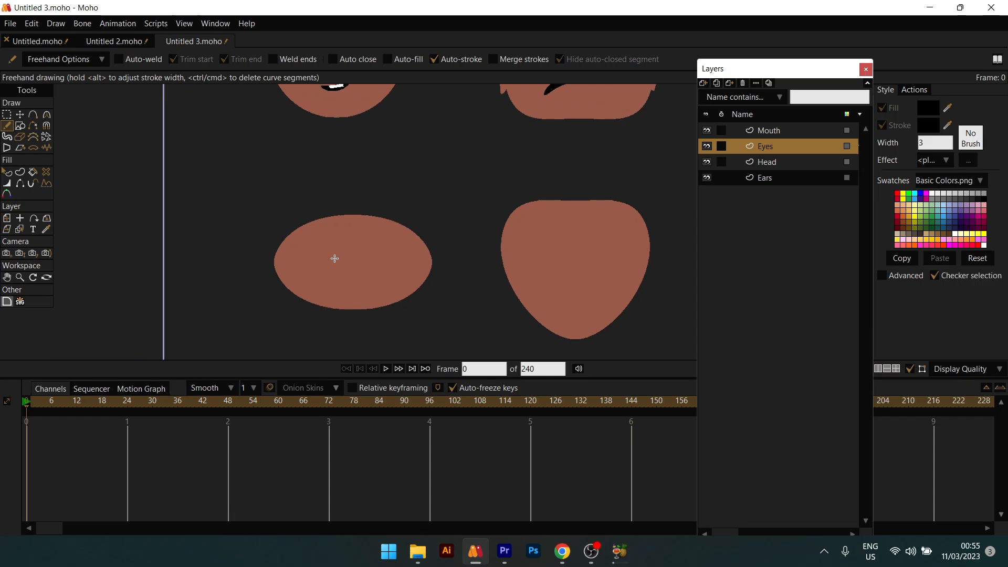
pyautogui.scroll(2, 335, 258)
pyautogui.scroll(1, 304, 272)
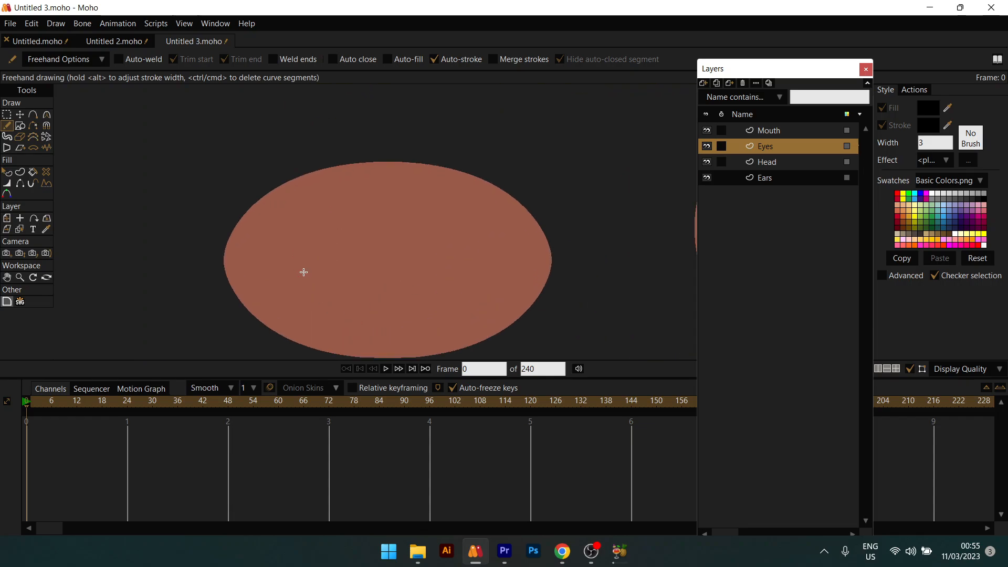
pyautogui.scroll(-2, 304, 272)
pyautogui.keyDown('alt'); pyautogui.rightClick(302, 272); pyautogui.keyUp('alt')
pyautogui.scroll(3, 301, 272)
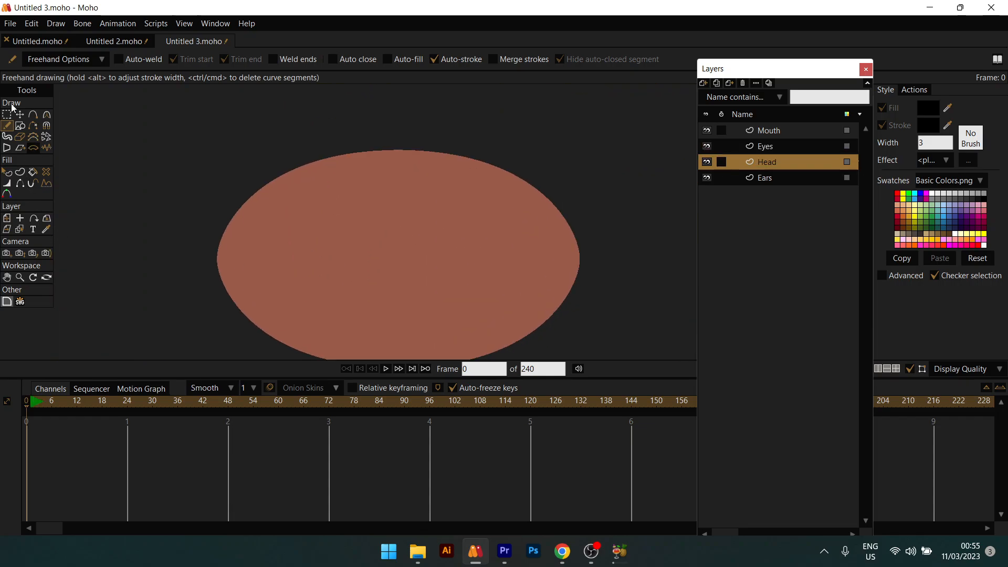
# Step: Draw an ellipse on the Head layer and zoom back to the oval head
pyautogui.click(20, 126)
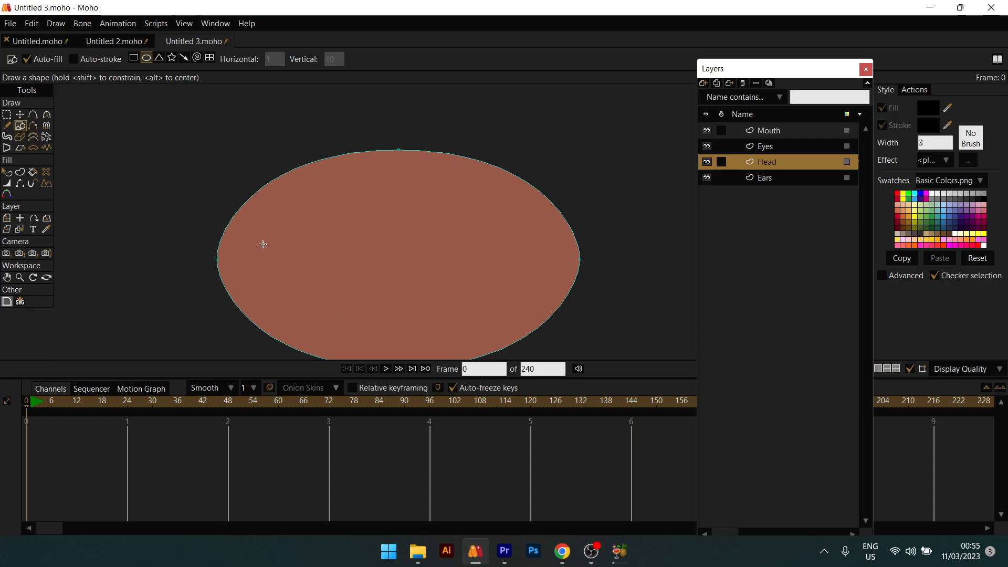
pyautogui.moveTo(262, 244)
pyautogui.mouseDown()
pyautogui.moveTo(343, 304)
pyautogui.moveTo(334, 308)
pyautogui.moveTo(305, 263)
pyautogui.mouseUp()
pyautogui.press('t')
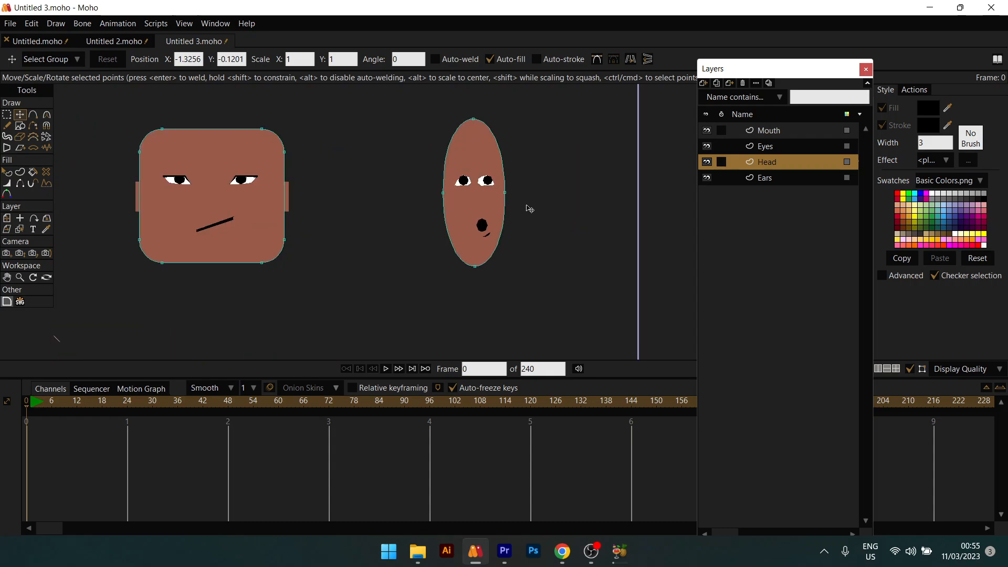
pyautogui.scroll(3, 529, 209)
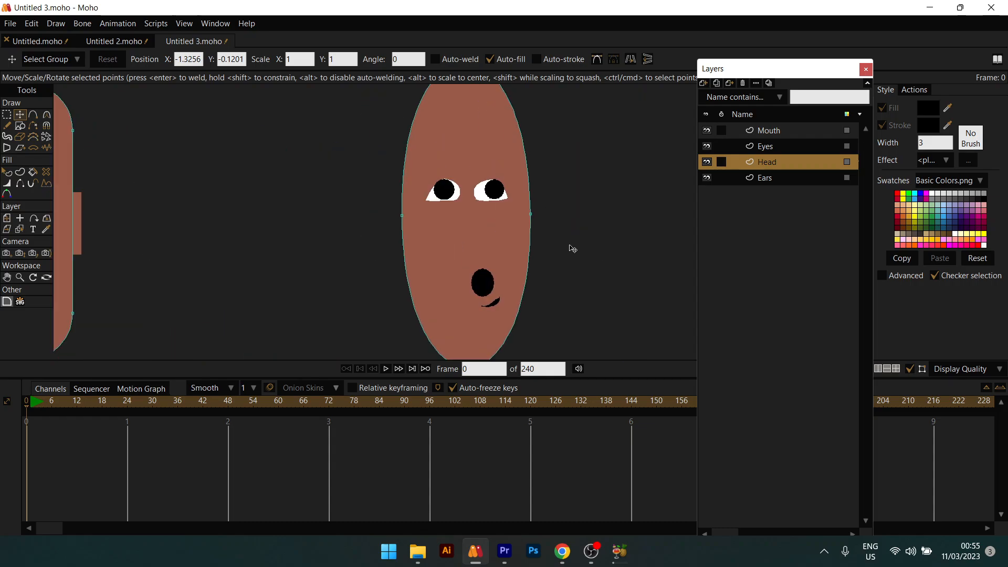
# Step: Draw a triangle on the Ears layer beside the head's right side
pyautogui.click(756, 178)
pyautogui.click(19, 126)
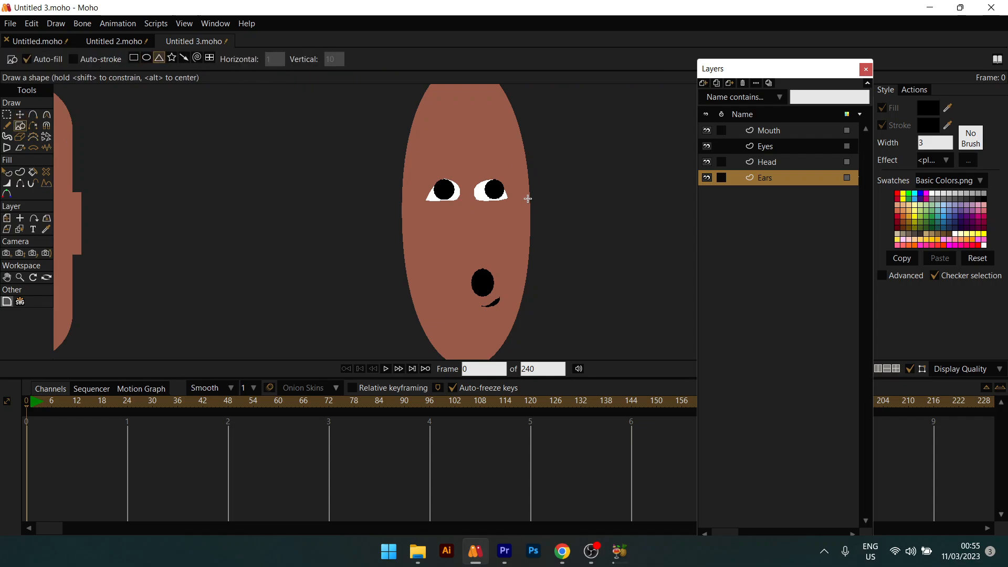
pyautogui.moveTo(532, 199); pyautogui.dragTo(564, 243)
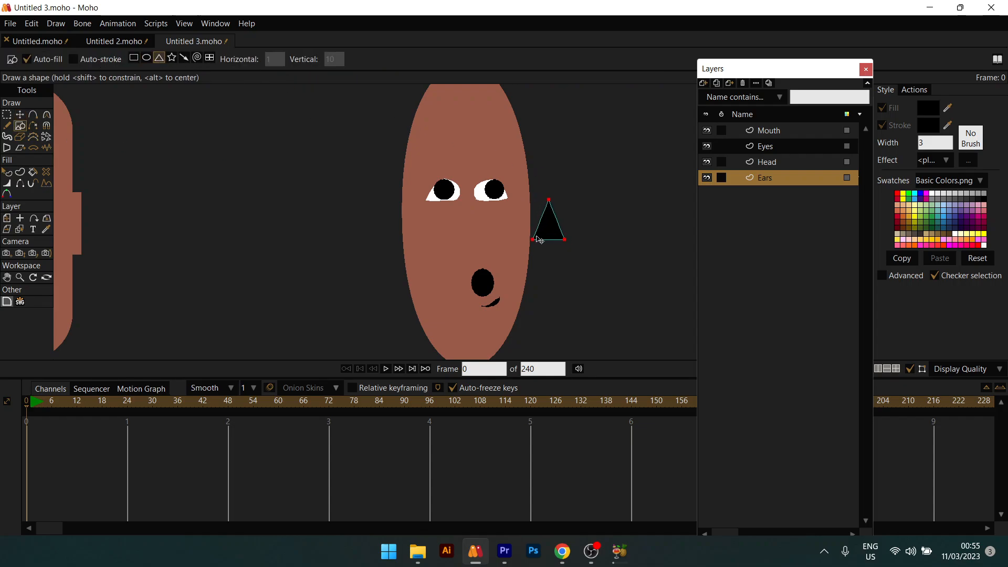
pyautogui.press('t')
pyautogui.moveTo(551, 201); pyautogui.dragTo(548, 198)
# Step: Reshape the triangle into a pointed ear, adding a point on its right edge
pyautogui.click(543, 191)
pyautogui.moveTo(557, 228); pyautogui.dragTo(521, 227)
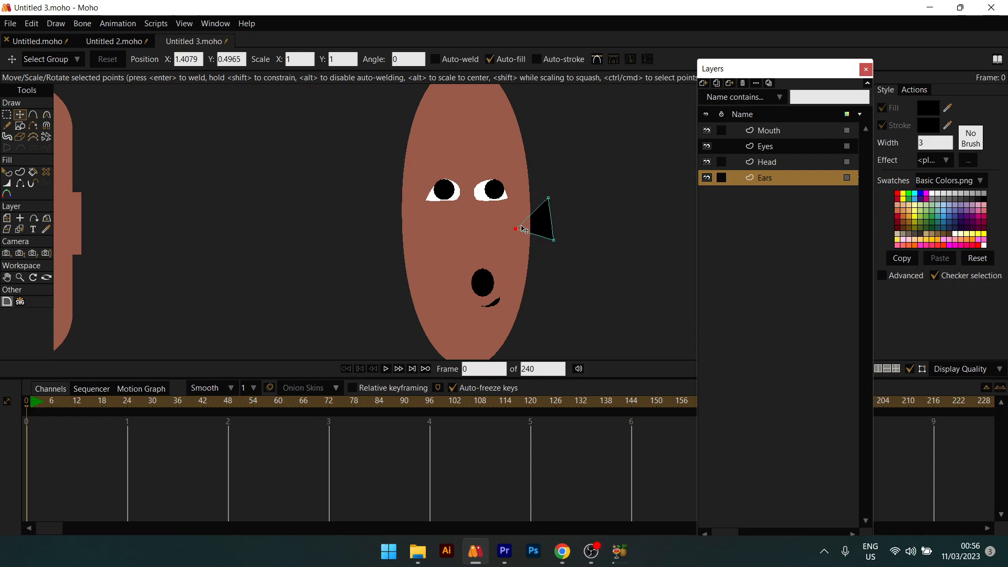
pyautogui.press('a')
pyautogui.click(552, 226)
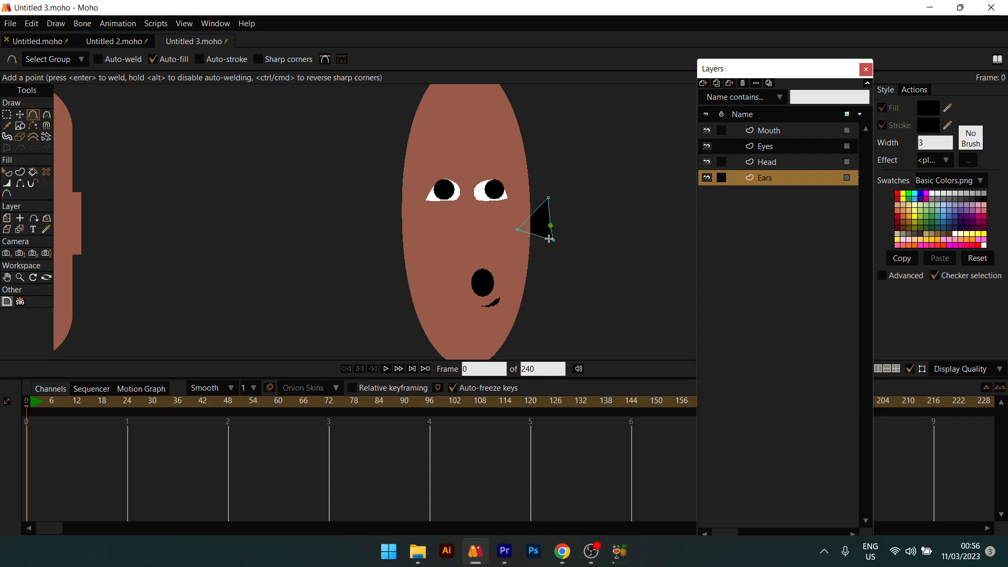
pyautogui.press('t')
pyautogui.moveTo(551, 226); pyautogui.dragTo(555, 222)
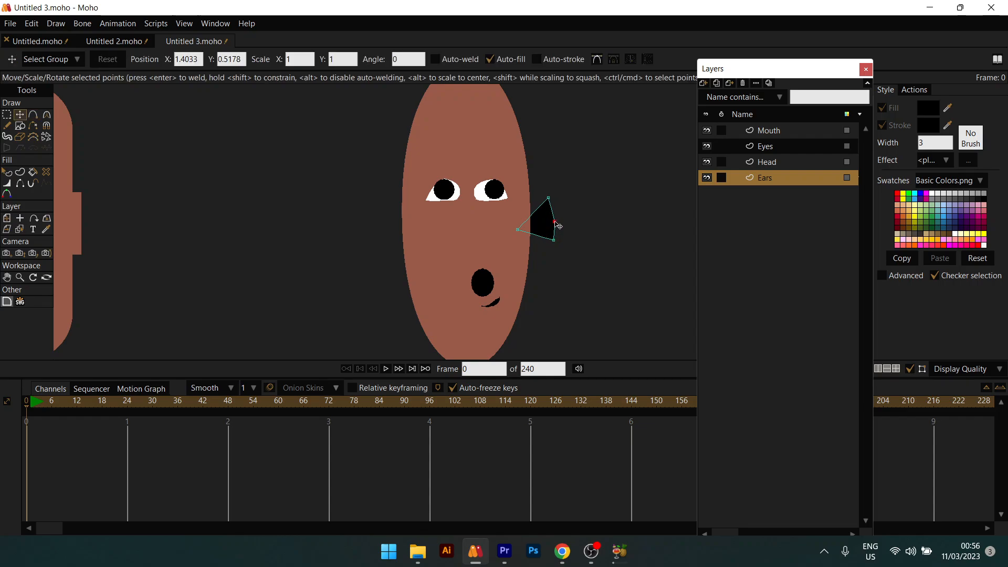
pyautogui.press('q')
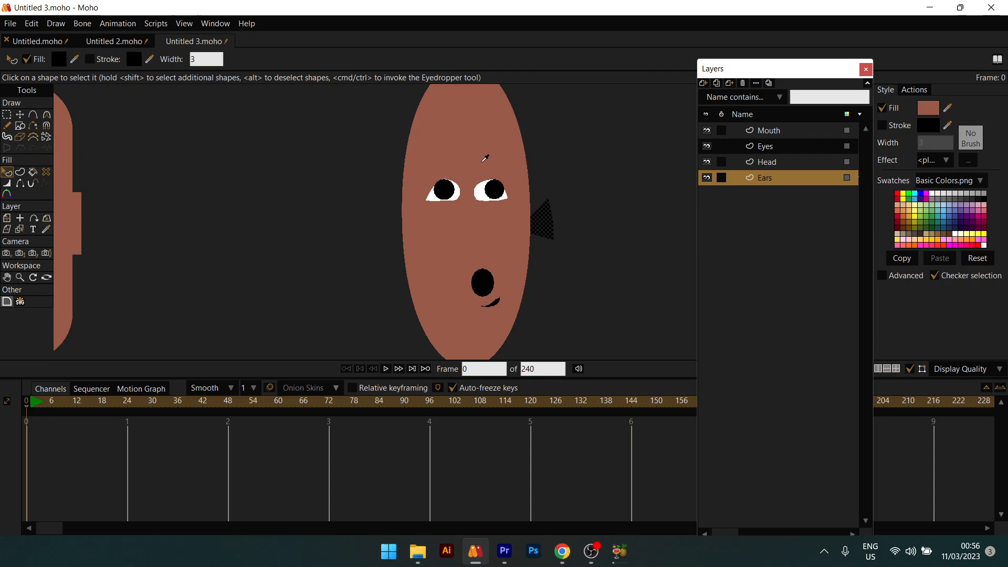
# Step: Fill the ear with the head's skin colour and place a horizontally flipped copy on the left side
pyautogui.keyDown('ctrl'); pyautogui.click(486, 160); pyautogui.keyUp('ctrl')
pyautogui.click(581, 228)
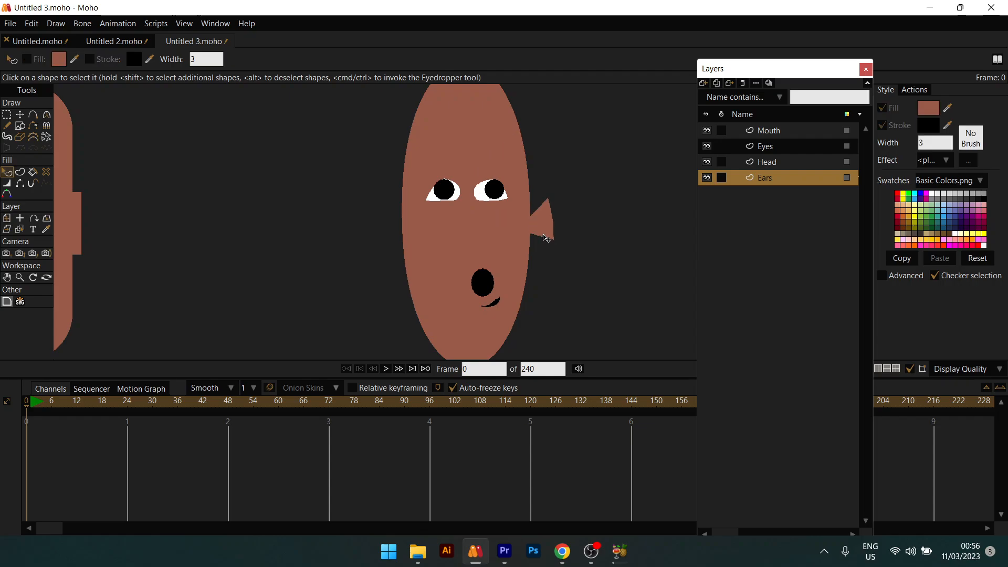
pyautogui.press('t')
pyautogui.hotkey('ctrl', 'a')
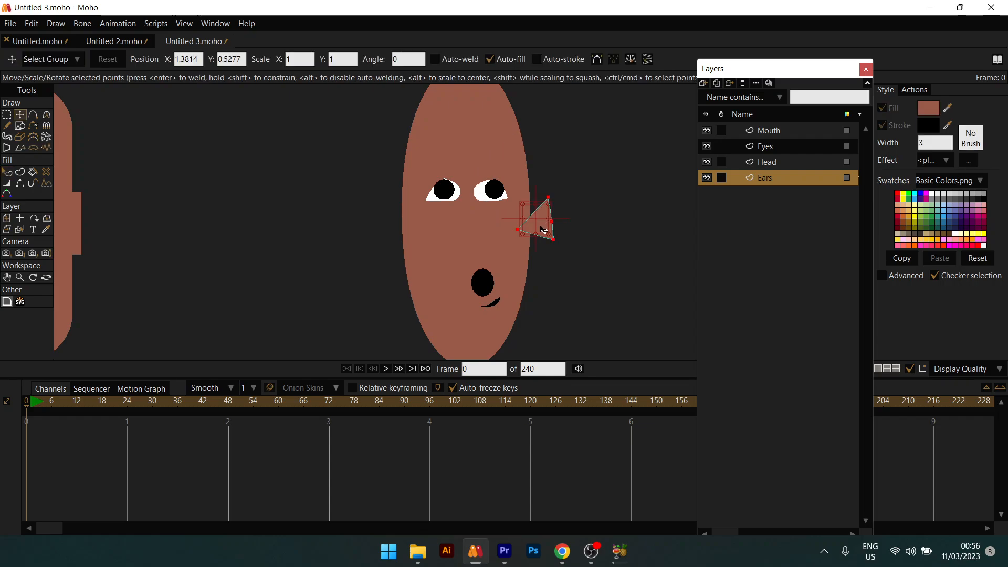
pyautogui.hotkey('ctrl', 'c')
pyautogui.hotkey('ctrl', 'v')
pyautogui.click(631, 59)
pyautogui.moveTo(530, 221); pyautogui.dragTo(408, 223)
# Step: Select both ears' points and shift them lower, then higher on the oval head
pyautogui.press('q')
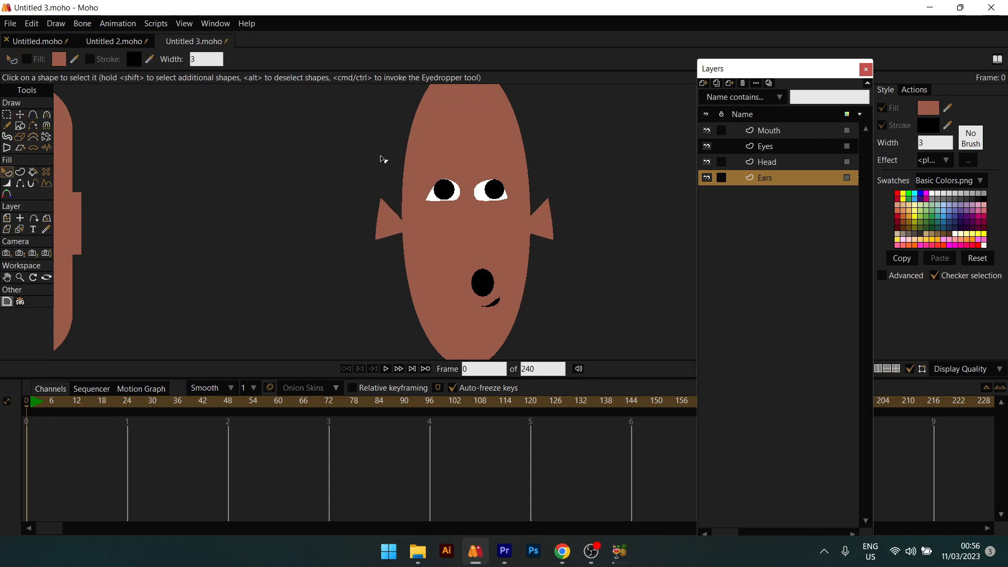
pyautogui.scroll(-3, 457, 178)
pyautogui.scroll(3, 446, 181)
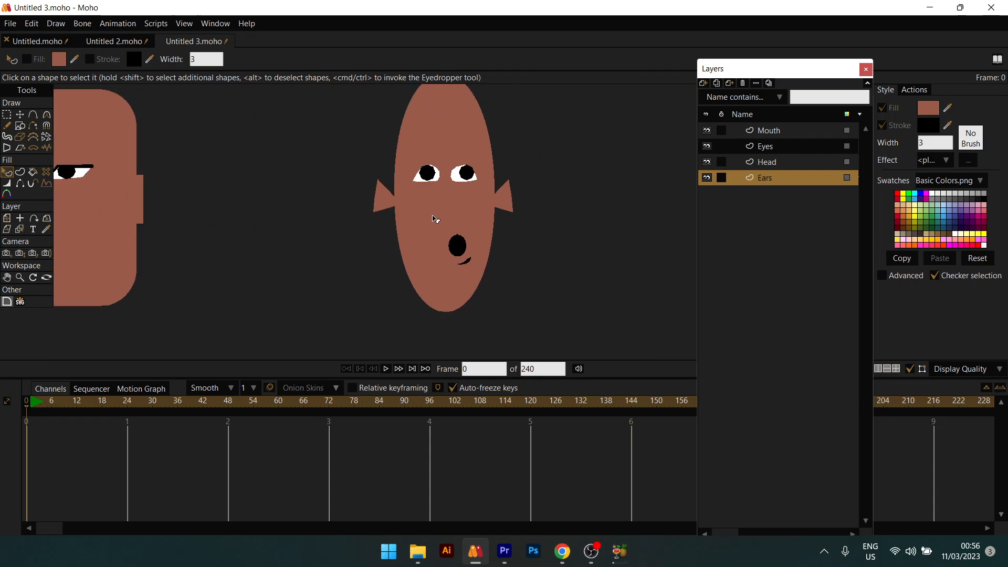
pyautogui.press('t')
pyautogui.moveTo(322, 147); pyautogui.dragTo(563, 262)
pyautogui.moveTo(465, 202); pyautogui.dragTo(467, 243)
pyautogui.press('q')
pyautogui.scroll(-1, 466, 234)
pyautogui.scroll(-1, 468, 236)
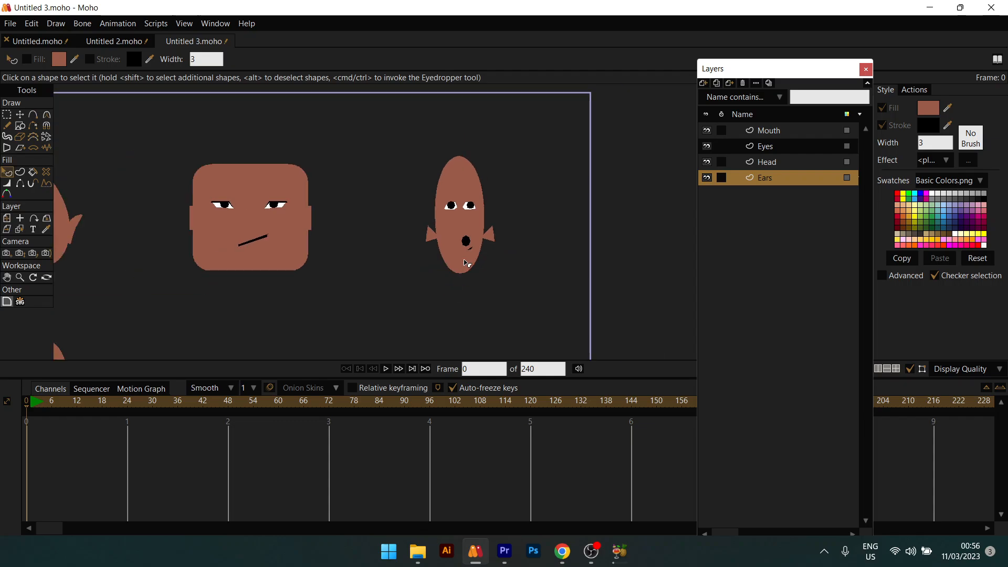
pyautogui.scroll(1, 466, 263)
pyautogui.press('t')
pyautogui.moveTo(468, 218); pyautogui.dragTo(471, 131)
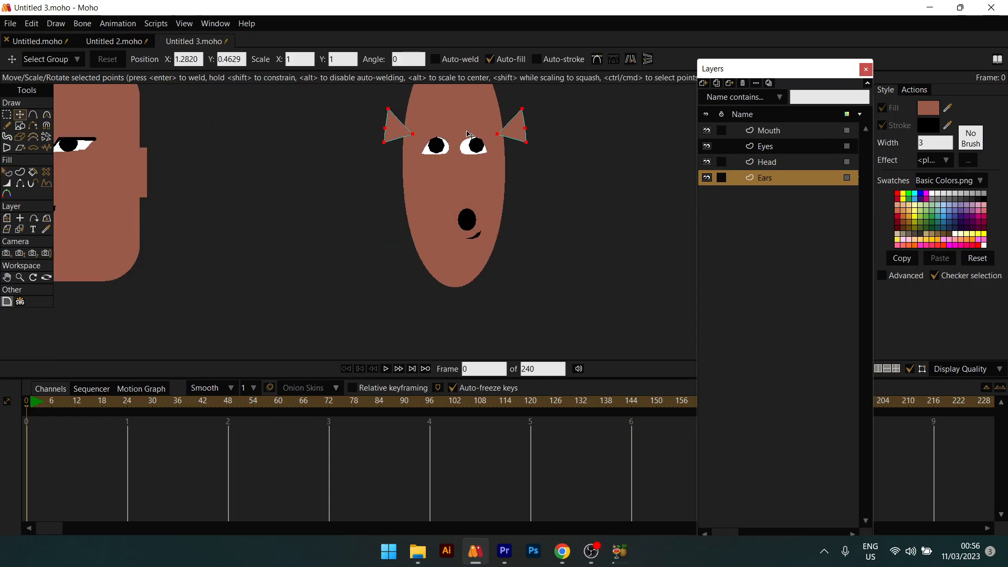
# Step: Lower both ears slightly so they sit level with the eyes
pyautogui.press('q')
pyautogui.scroll(-1, 471, 147)
pyautogui.scroll(-3, 471, 148)
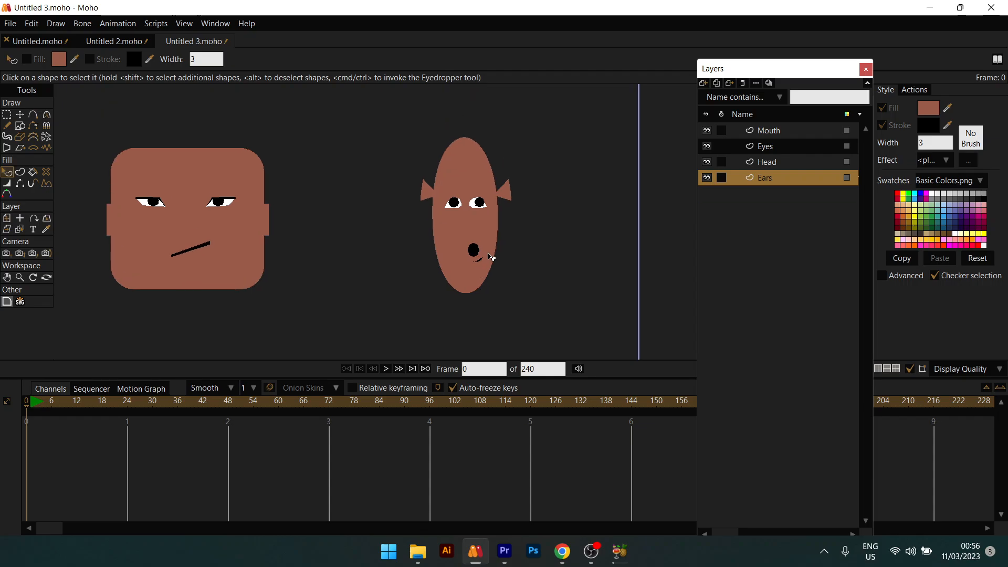
pyautogui.scroll(4, 496, 250)
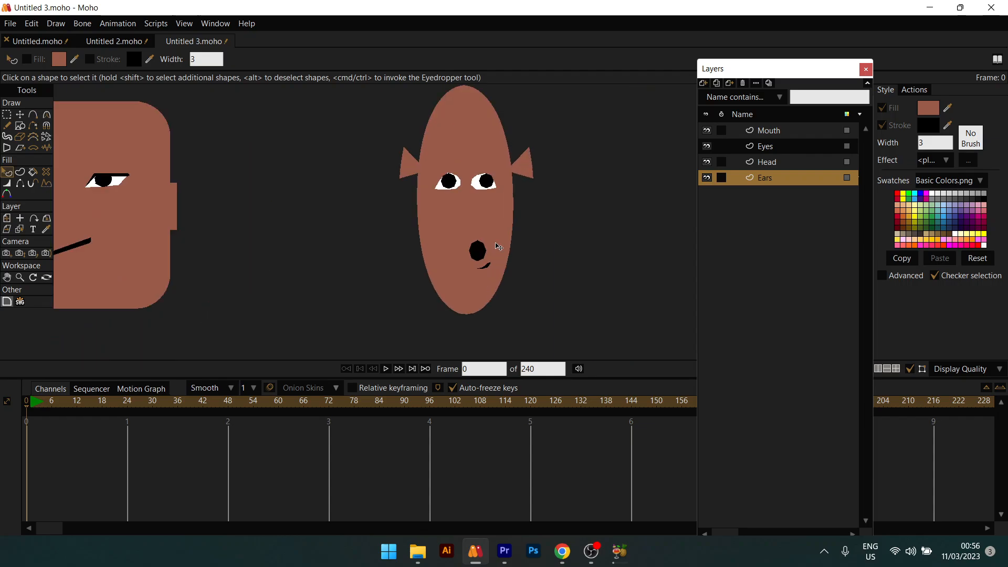
pyautogui.press('t')
pyautogui.moveTo(492, 177); pyautogui.dragTo(492, 209)
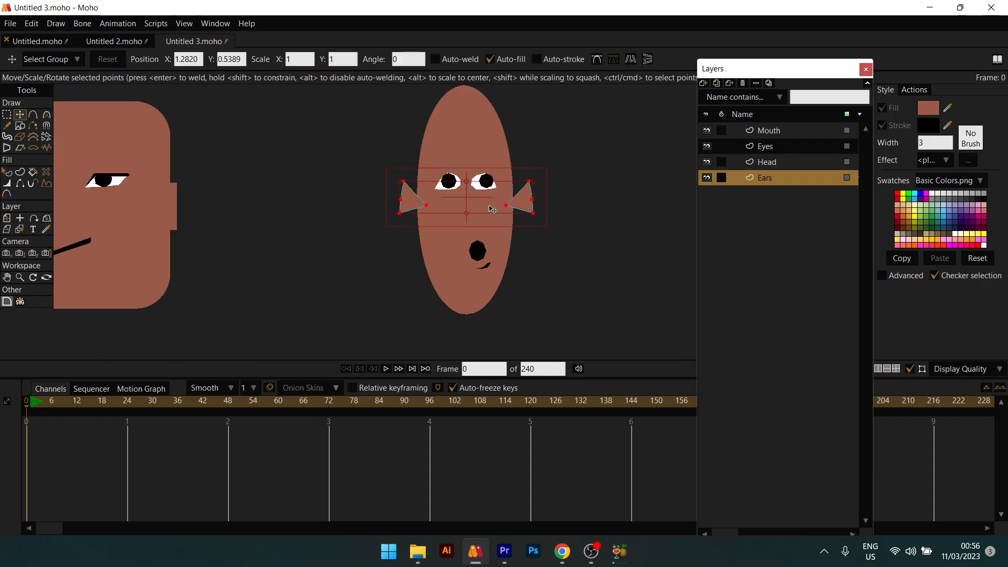
pyautogui.press('q')
pyautogui.scroll(-3, 493, 209)
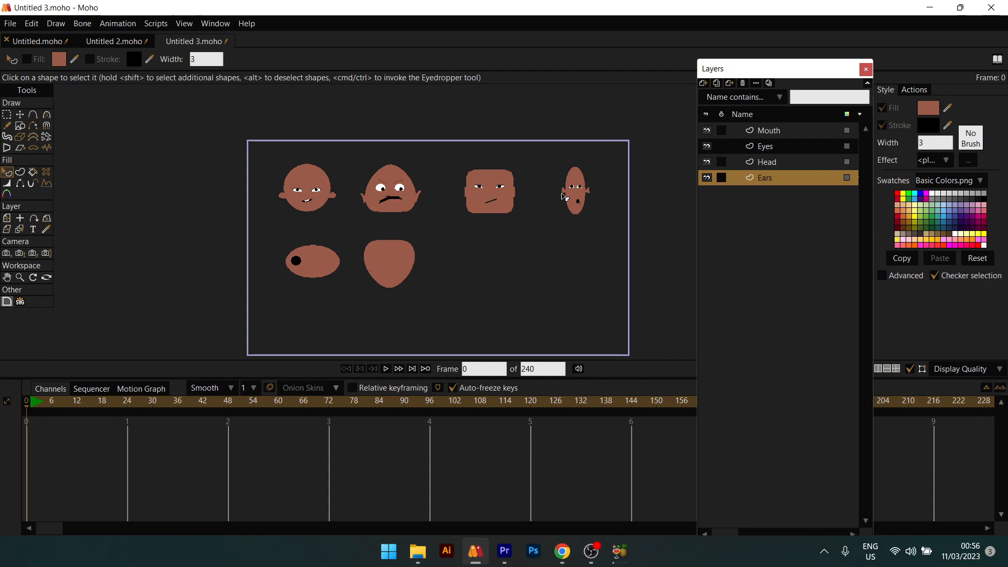
# Step: Change the black circle on the wide oval head to a white fill
pyautogui.scroll(1, 563, 197)
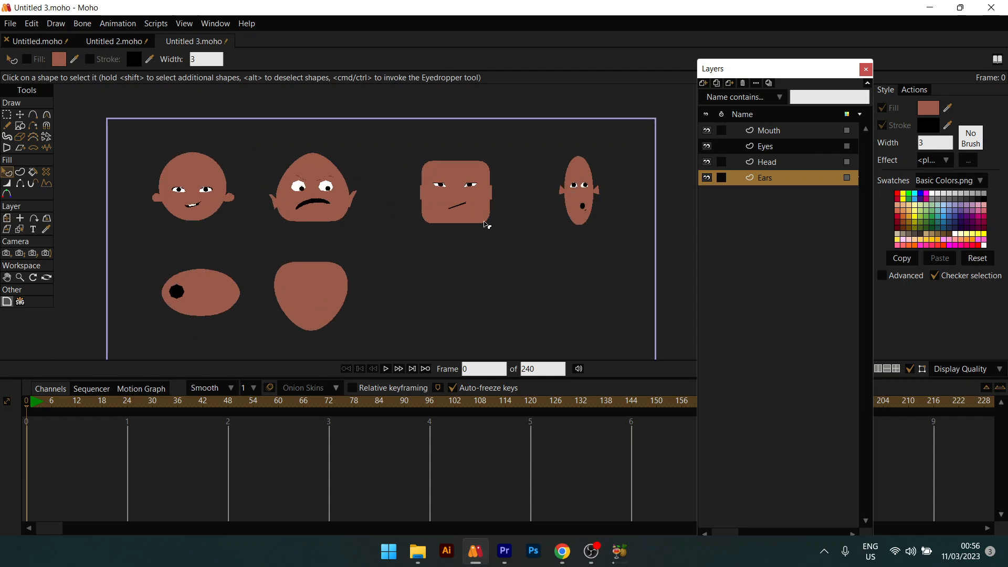
pyautogui.moveTo(484, 222); pyautogui.dragTo(564, 194)
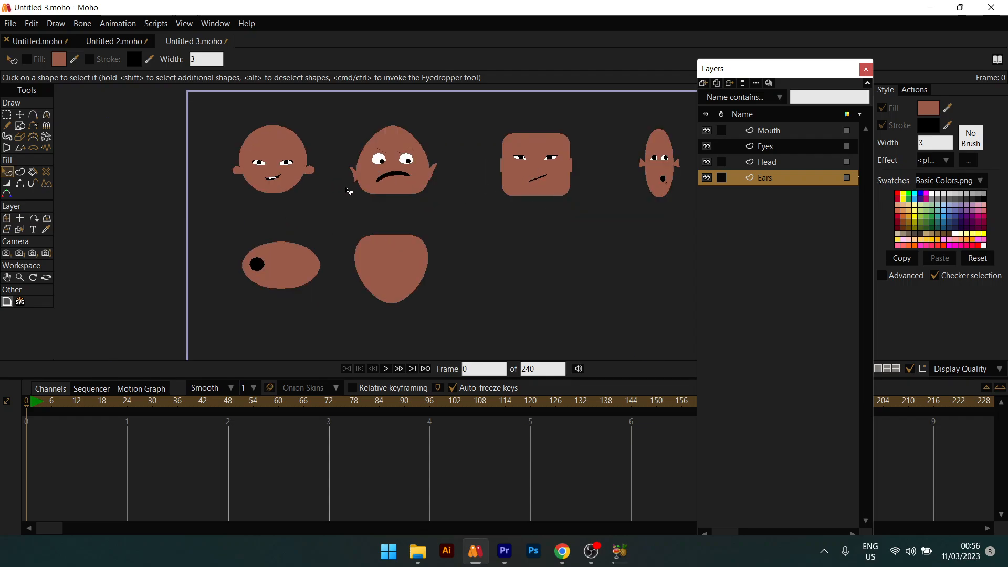
pyautogui.scroll(4, 293, 258)
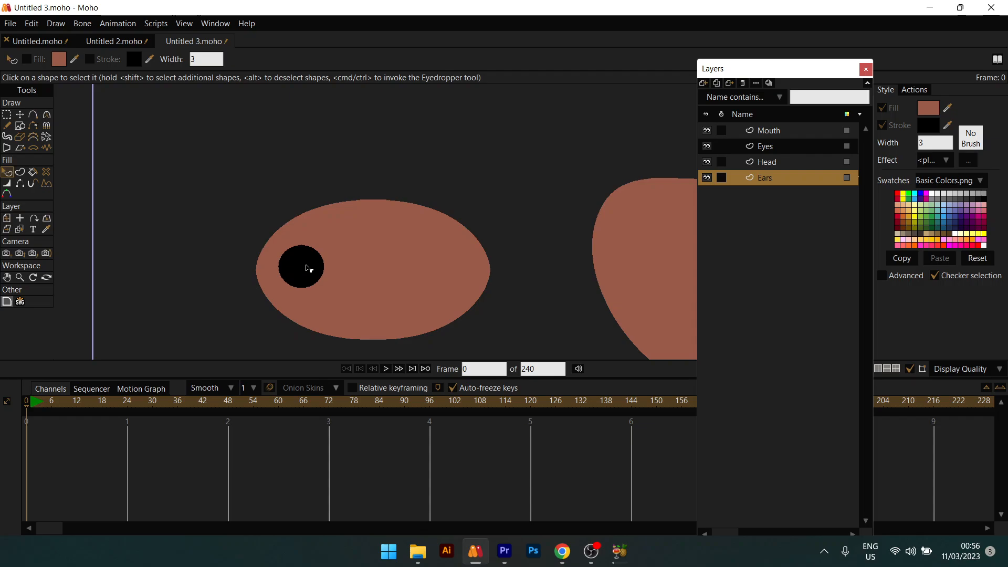
pyautogui.click(307, 268)
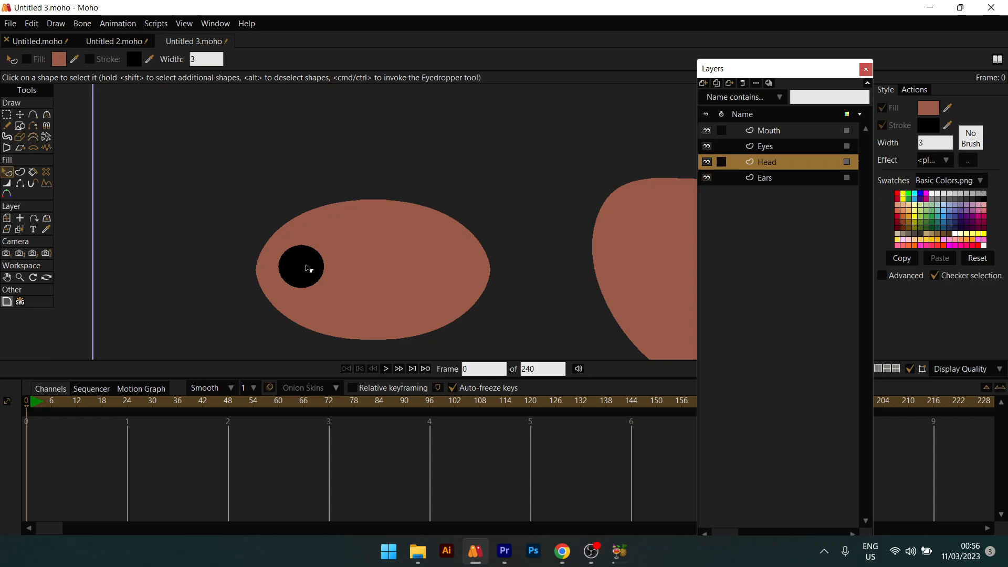
pyautogui.click(936, 108)
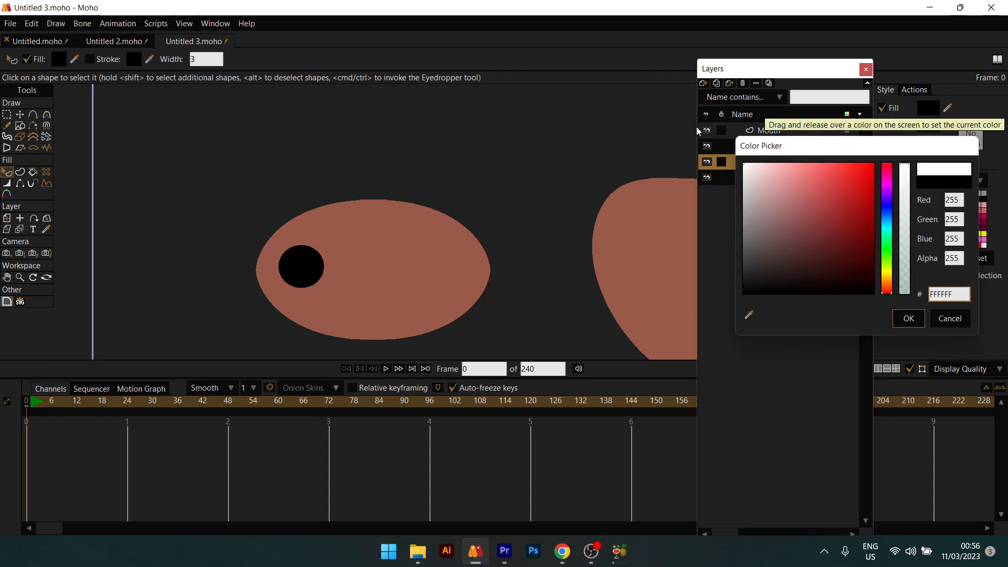
pyautogui.moveTo(696, 127); pyautogui.dragTo(696, 127)
pyautogui.click(908, 318)
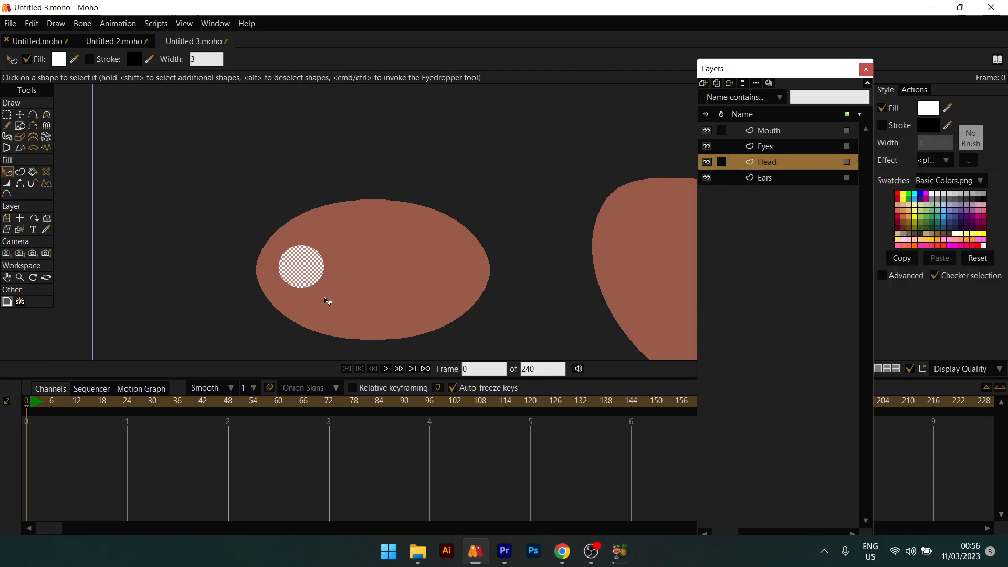
# Step: Duplicate the white circle and position the copy to the right as a second eye
pyautogui.scroll(2, 332, 246)
pyautogui.press('t')
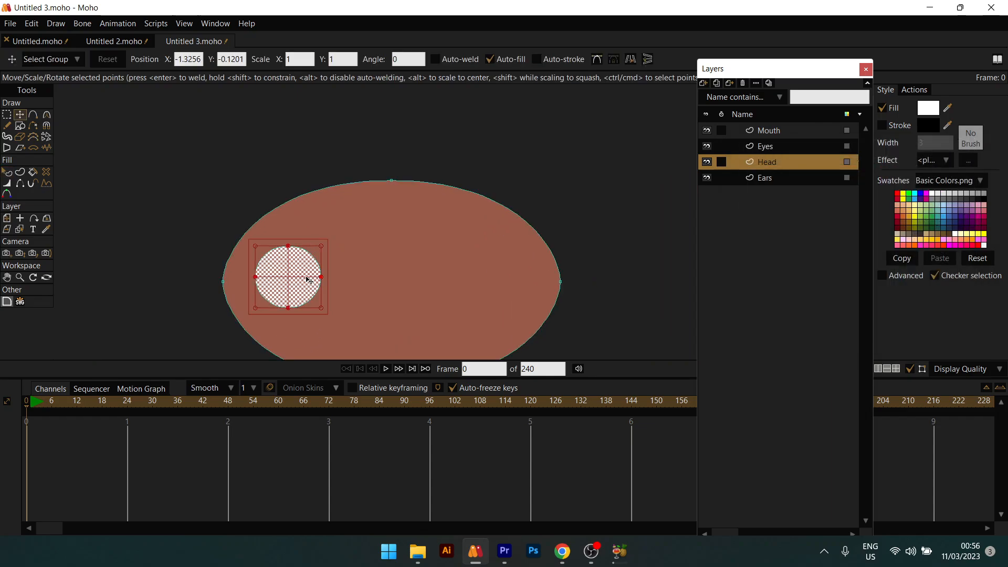
pyautogui.hotkey('ctrl', 'c')
pyautogui.hotkey('ctrl', 'v')
pyautogui.moveTo(304, 288); pyautogui.dragTo(485, 273)
pyautogui.moveTo(408, 263); pyautogui.dragTo(464, 200)
pyautogui.moveTo(523, 220); pyautogui.dragTo(526, 223)
# Step: Draw a small ellipse inside the right eye as a pupil
pyautogui.press('q')
pyautogui.press('r')
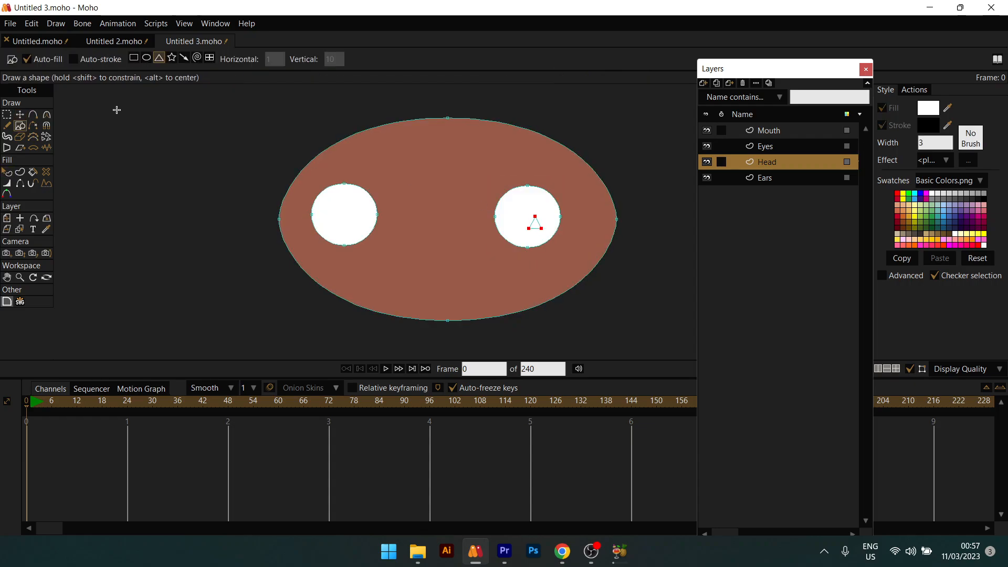
pyautogui.click(146, 59)
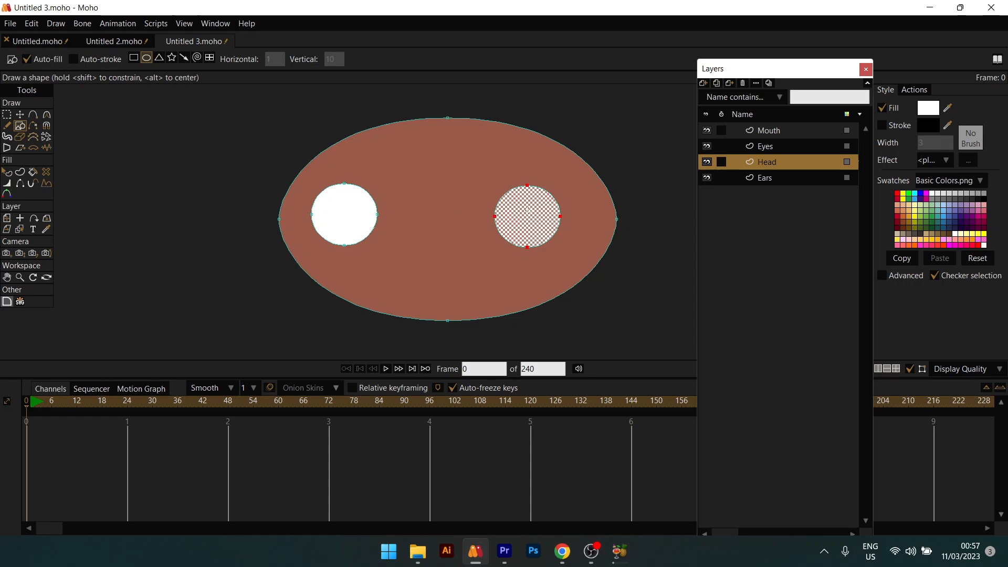
pyautogui.moveTo(527, 210); pyautogui.dragTo(547, 233)
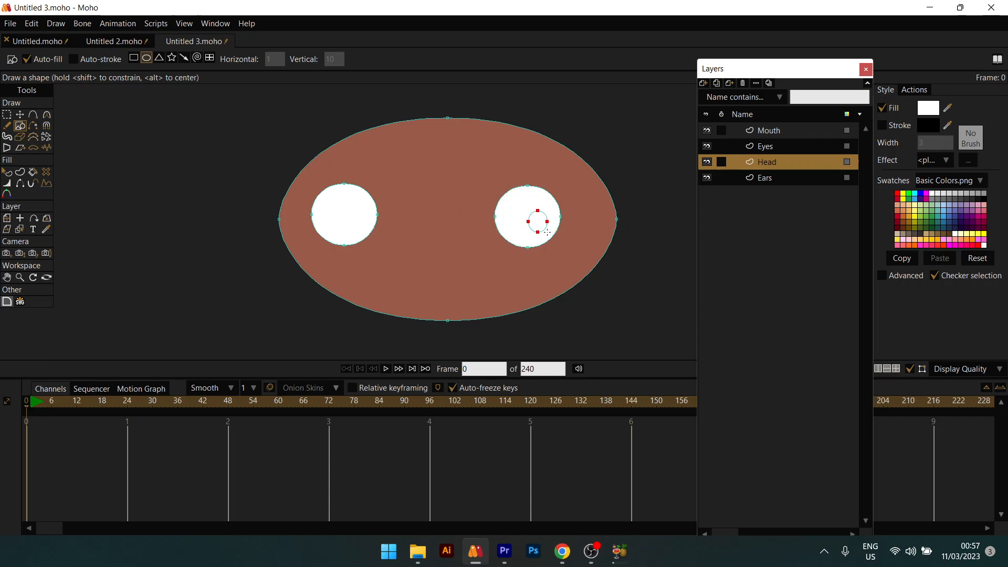
pyautogui.press('q')
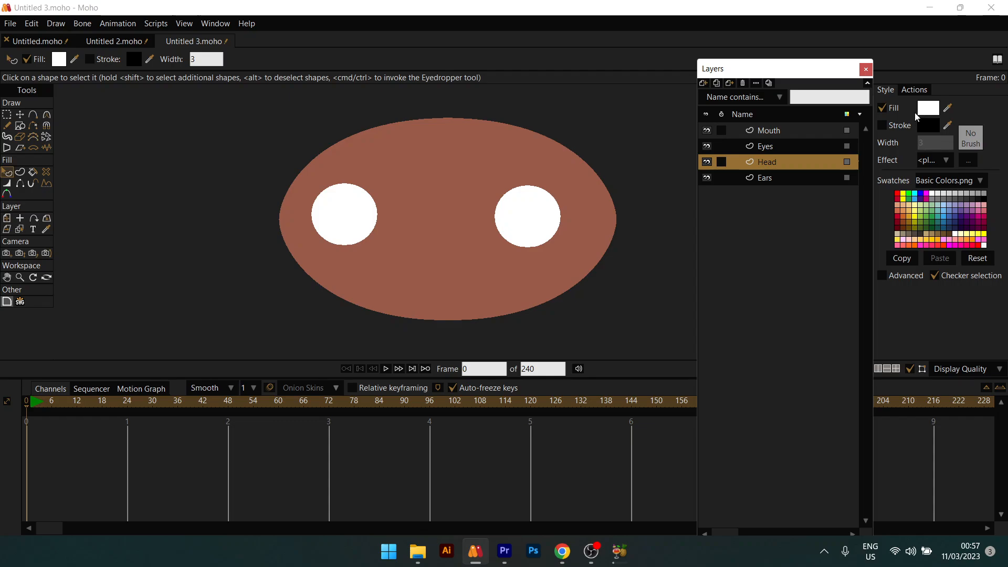
# Step: Fill the right pupil black (#090909) and paste a copy into the left eye
pyautogui.click(928, 125)
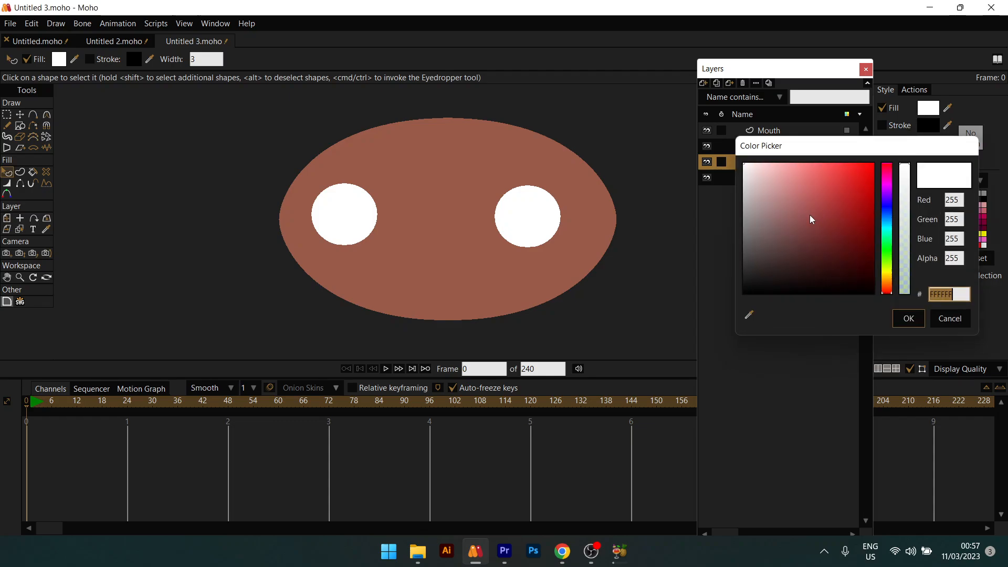
pyautogui.click(907, 317)
pyautogui.press('t')
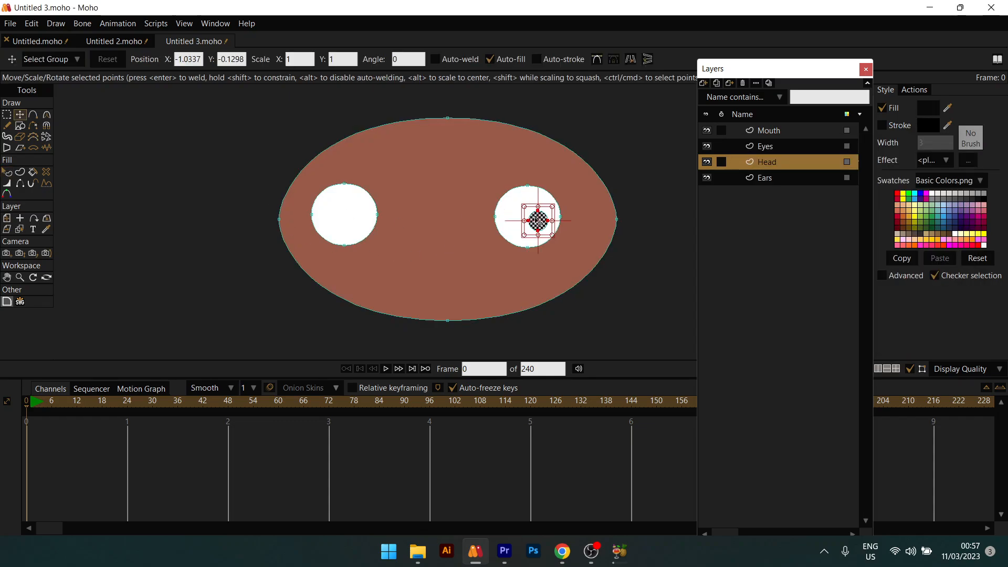
pyautogui.hotkey('ctrl', 'c')
pyautogui.hotkey('ctrl', 'v')
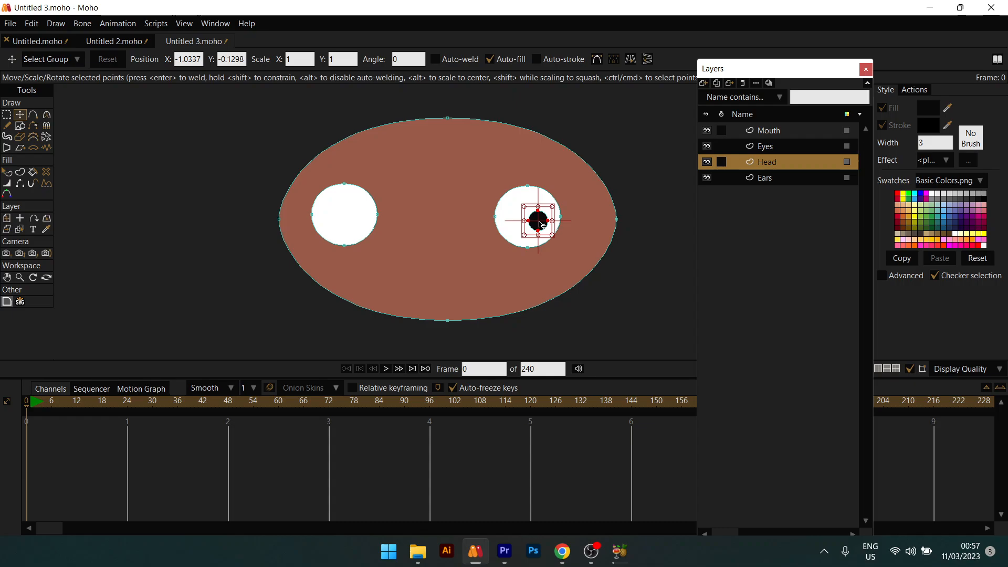
pyautogui.moveTo(540, 222); pyautogui.dragTo(357, 233)
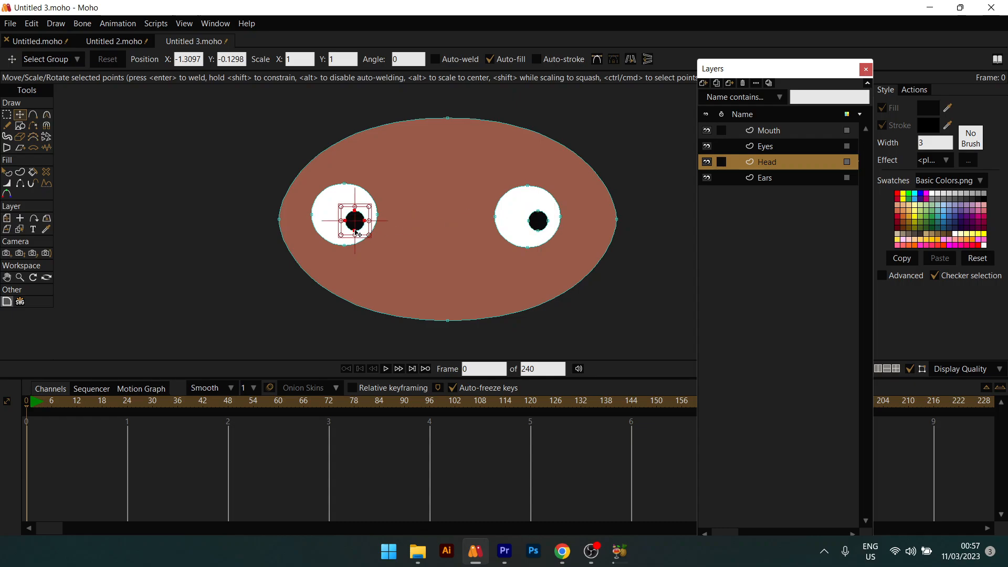
pyautogui.click(7, 126)
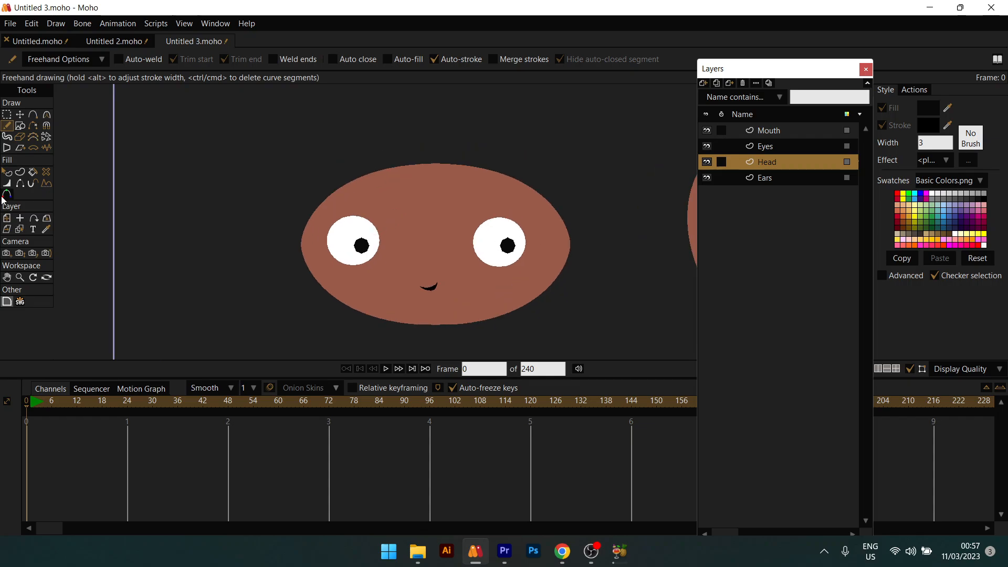
# Step: Draw a small ear ellipse beside the wide oval head and duplicate it for the other side
pyautogui.click(19, 114)
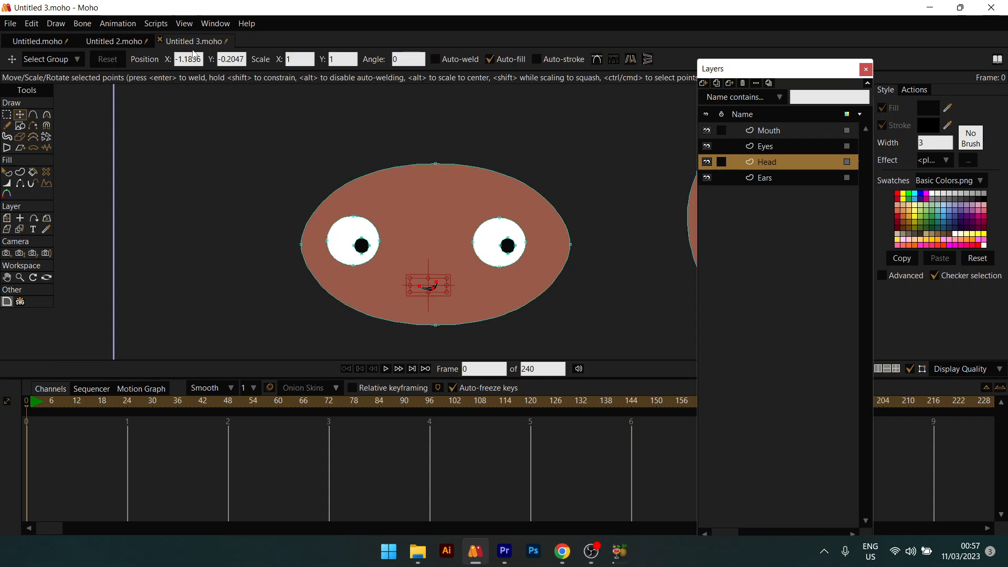
pyautogui.click(20, 126)
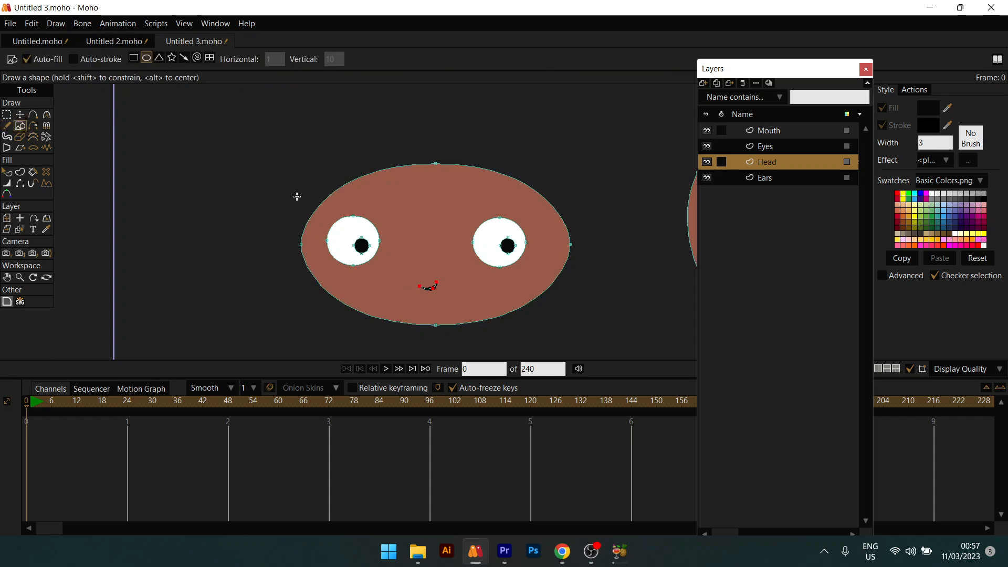
pyautogui.moveTo(316, 208)
pyautogui.mouseDown()
pyautogui.moveTo(291, 187)
pyautogui.moveTo(322, 203)
pyautogui.moveTo(495, 190)
pyautogui.moveTo(569, 204)
pyautogui.moveTo(556, 217)
pyautogui.mouseUp()
pyautogui.press('t')
pyautogui.hotkey('ctrl', 'c')
pyautogui.hotkey('ctrl', 'v')
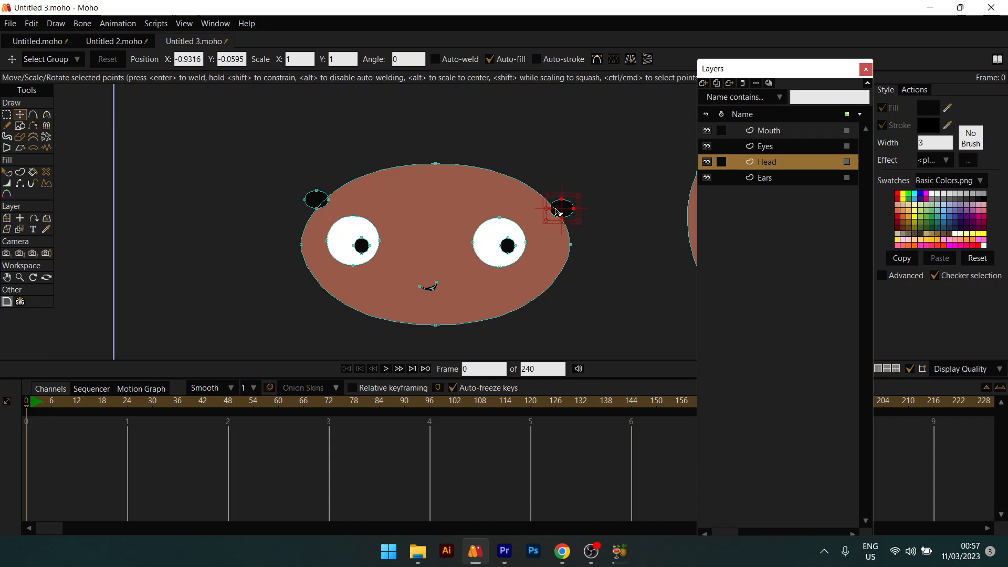
# Step: Select both ears and fill them with the head's brown colour
pyautogui.press('q')
pyautogui.click(560, 209)
pyautogui.keyDown('shift'); pyautogui.click(317, 199); pyautogui.keyUp('shift')
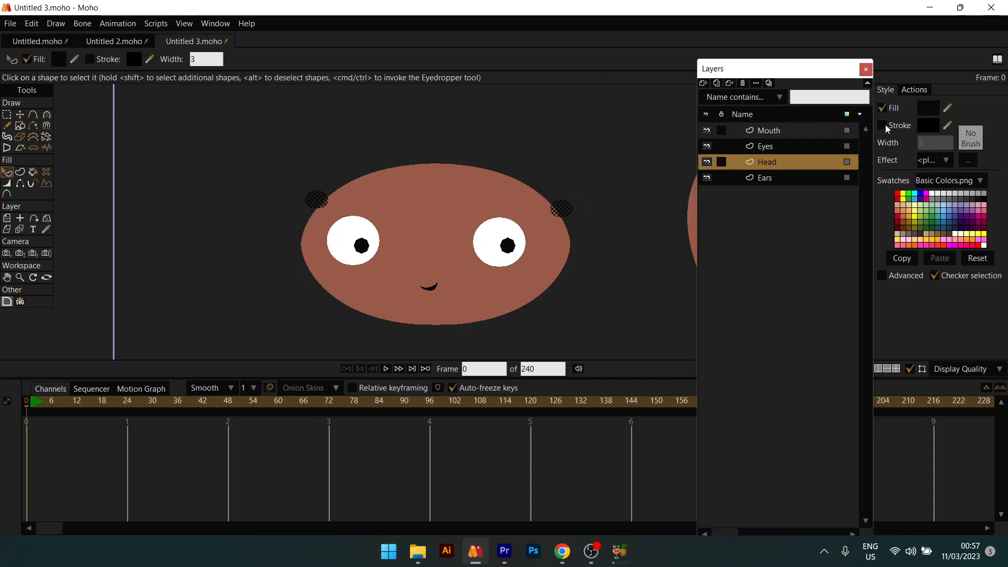
pyautogui.moveTo(948, 108)
pyautogui.mouseDown()
pyautogui.moveTo(720, 135)
pyautogui.moveTo(527, 189)
pyautogui.mouseUp()
pyautogui.click(578, 176)
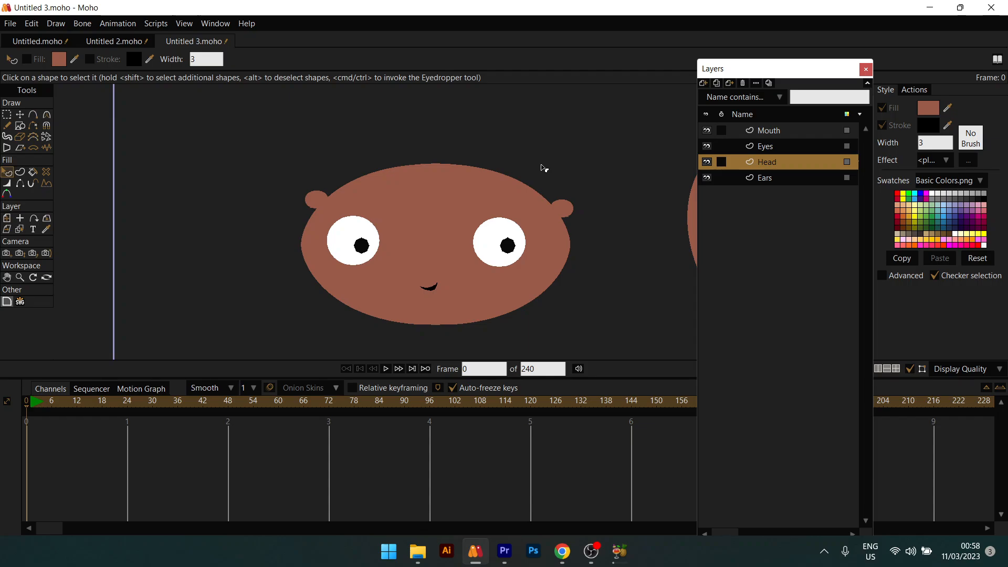
# Step: Move both ears down to the lower left and right sides of the head
pyautogui.press('t')
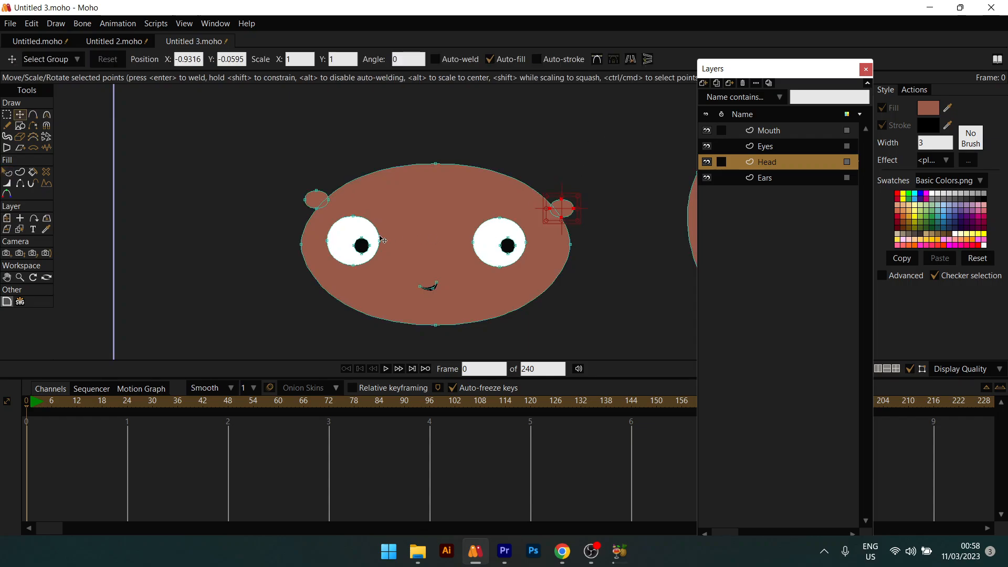
pyautogui.keyDown('shift'); pyautogui.click(323, 202); pyautogui.keyUp('shift')
pyautogui.moveTo(508, 201); pyautogui.dragTo(503, 293)
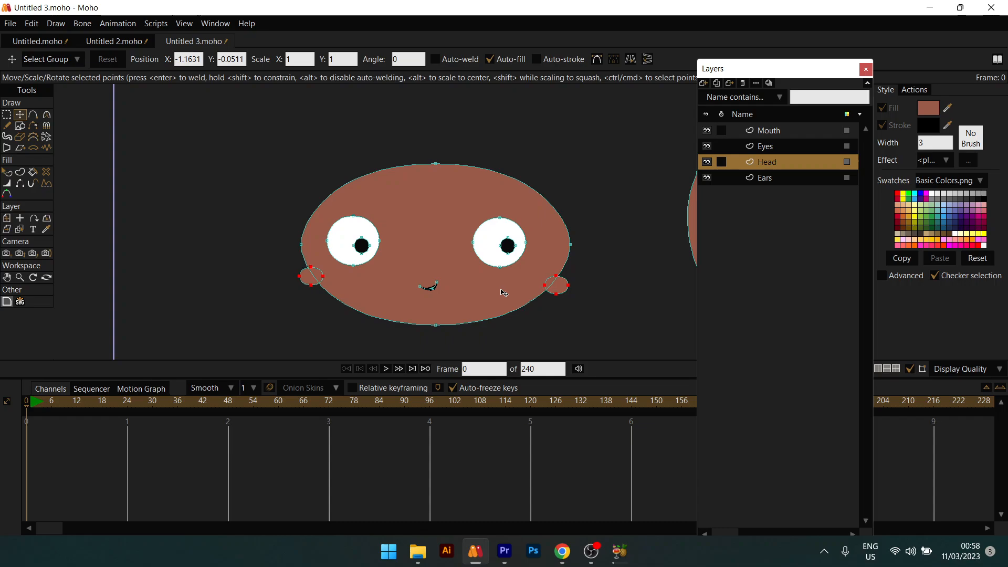
pyautogui.press('q')
pyautogui.scroll(-4, 503, 292)
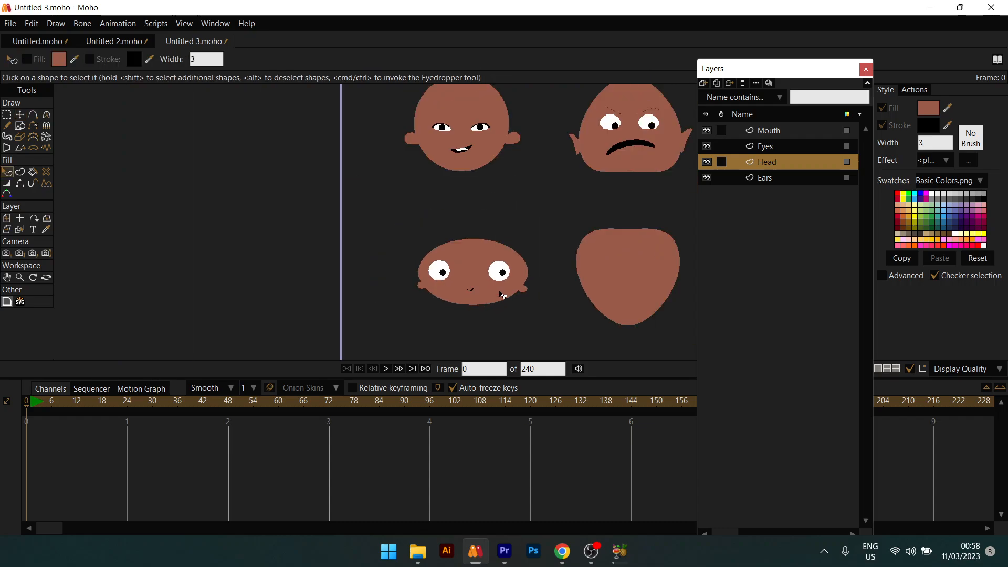
# Step: Marquee-select both eyes' points and nudge them slightly right and up
pyautogui.scroll(2, 500, 294)
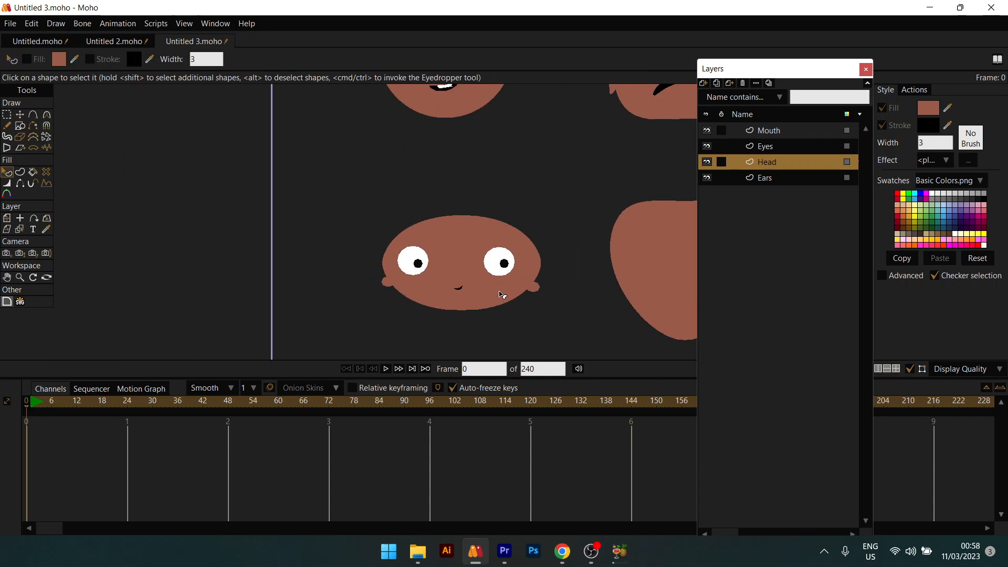
pyautogui.scroll(1, 501, 293)
pyautogui.scroll(-4, 502, 292)
pyautogui.scroll(3, 471, 304)
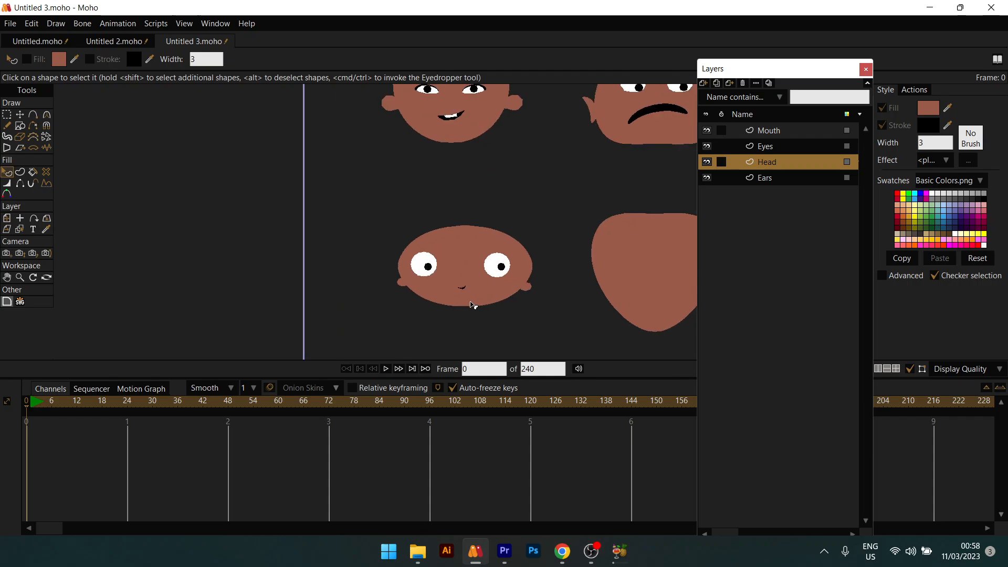
pyautogui.scroll(1, 478, 302)
pyautogui.press('t')
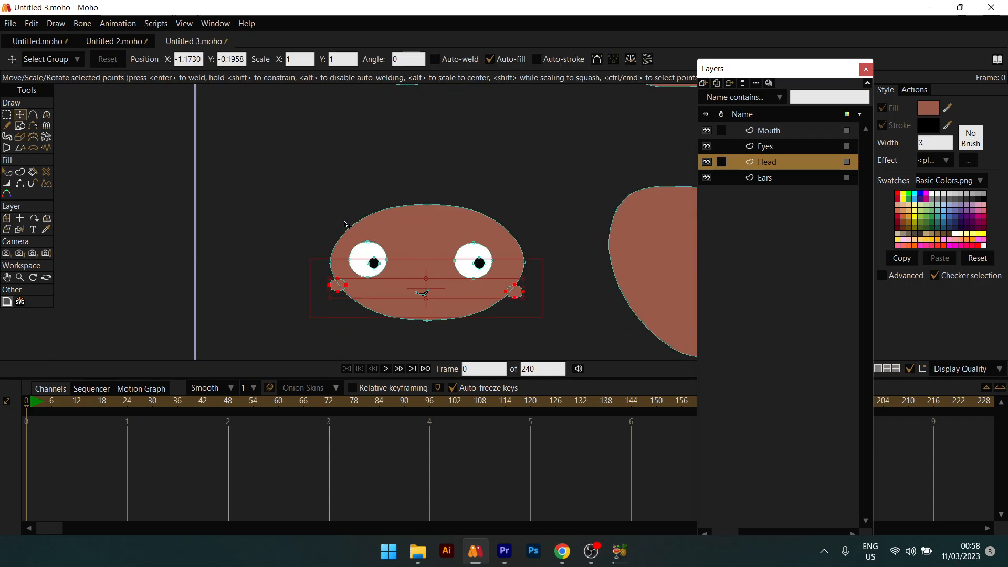
pyautogui.moveTo(346, 225); pyautogui.dragTo(396, 287)
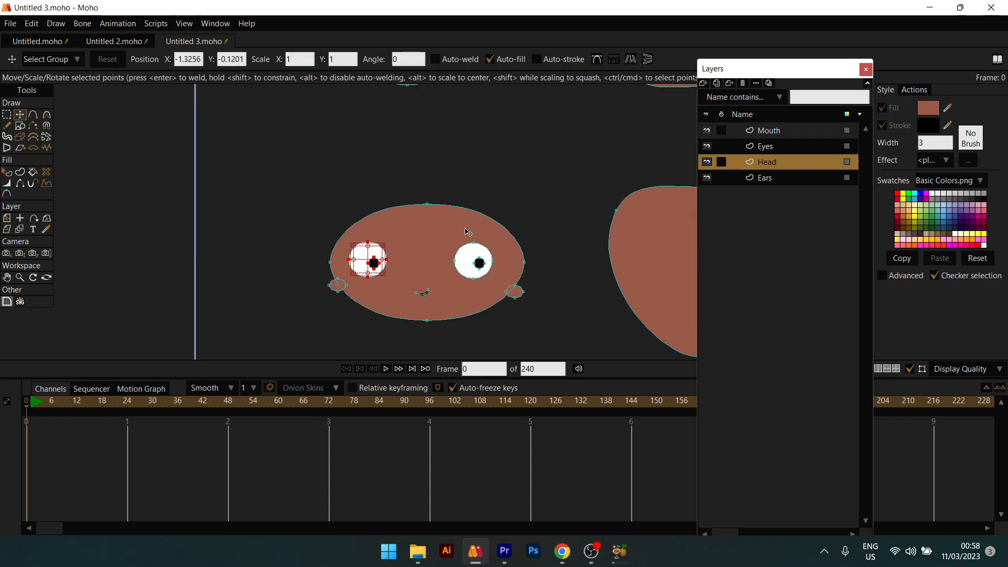
pyautogui.moveTo(437, 227); pyautogui.dragTo(498, 288)
pyautogui.moveTo(422, 267); pyautogui.dragTo(450, 264)
pyautogui.press('q')
pyautogui.scroll(-5, 432, 287)
pyautogui.scroll(4, 432, 286)
pyautogui.press('t')
pyautogui.press('q')
pyautogui.scroll(-3, 450, 263)
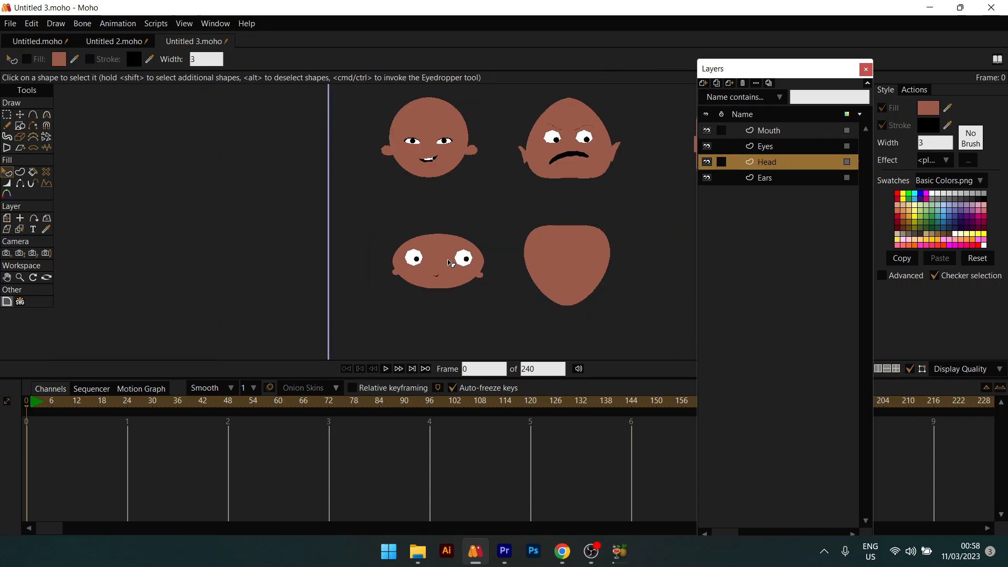
pyautogui.scroll(-4, 450, 264)
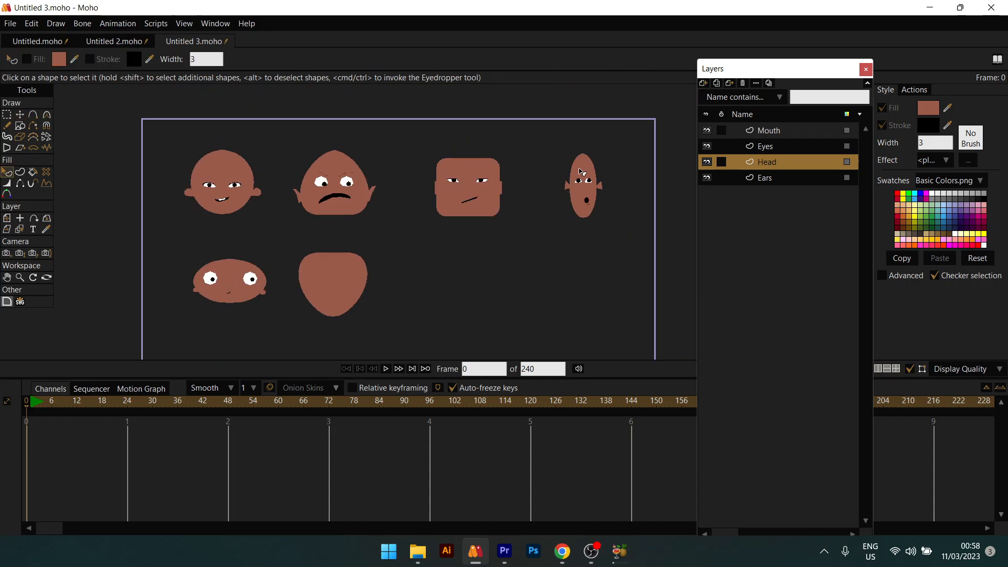
# Step: On the Eyes layer, raise the narrow oval head's eye points
pyautogui.scroll(5, 579, 172)
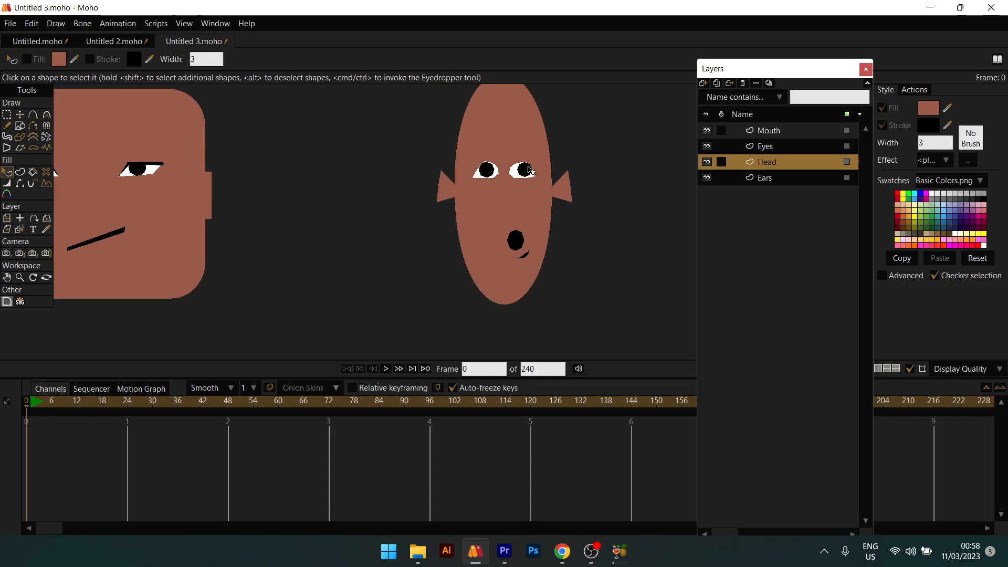
pyautogui.keyDown('alt'); pyautogui.rightClick(529, 167); pyautogui.keyUp('alt')
pyautogui.press('t')
pyautogui.moveTo(465, 149); pyautogui.dragTo(517, 138)
pyautogui.press('q')
# Step: Pan and zoom the canvas to bring the blank heart-shaped head into view
pyautogui.scroll(-3, 525, 157)
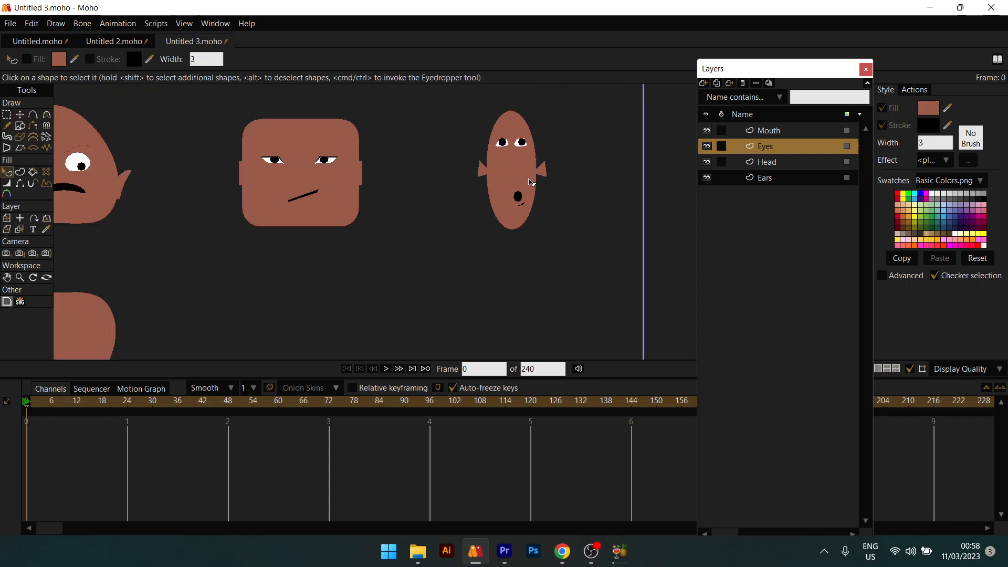
pyautogui.scroll(-2, 523, 212)
pyautogui.moveTo(492, 250); pyautogui.dragTo(527, 253)
pyautogui.moveTo(427, 284); pyautogui.dragTo(503, 289)
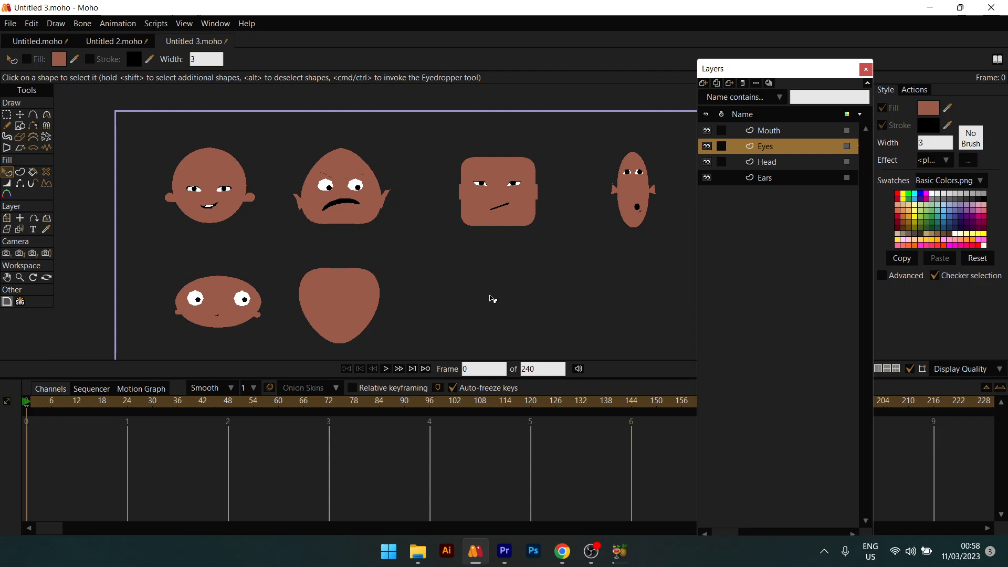
pyautogui.moveTo(218, 299); pyautogui.dragTo(255, 262)
pyautogui.scroll(2, 275, 223)
pyautogui.moveTo(487, 241); pyautogui.dragTo(445, 255)
pyautogui.scroll(-4, 418, 261)
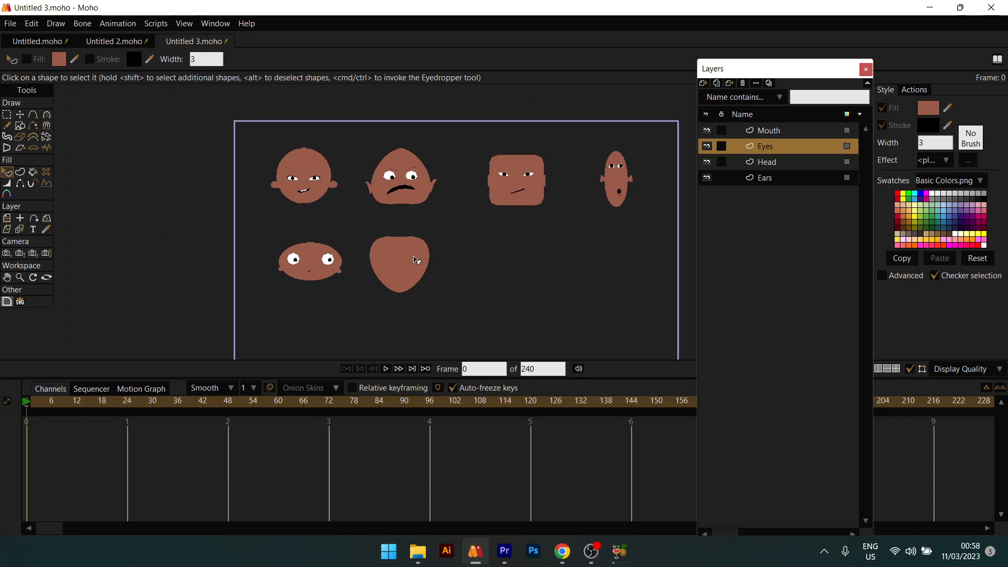
pyautogui.scroll(5, 410, 295)
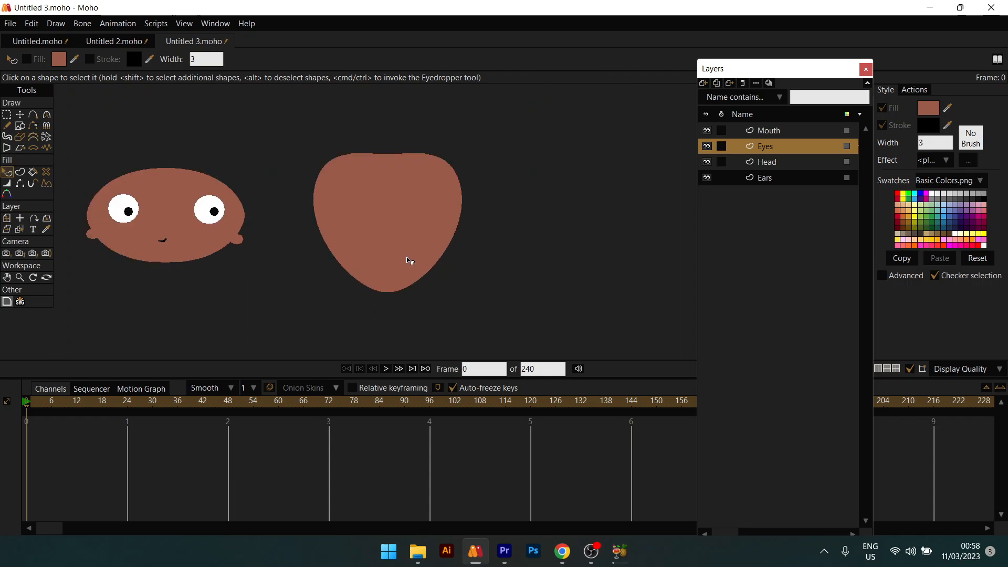
# Step: Draw a small ellipse on the heart-shaped head and fill it white (FFFFFF)
pyautogui.keyDown('alt'); pyautogui.rightClick(408, 258); pyautogui.keyUp('alt')
pyautogui.press('s')
pyautogui.scroll(2, 369, 271)
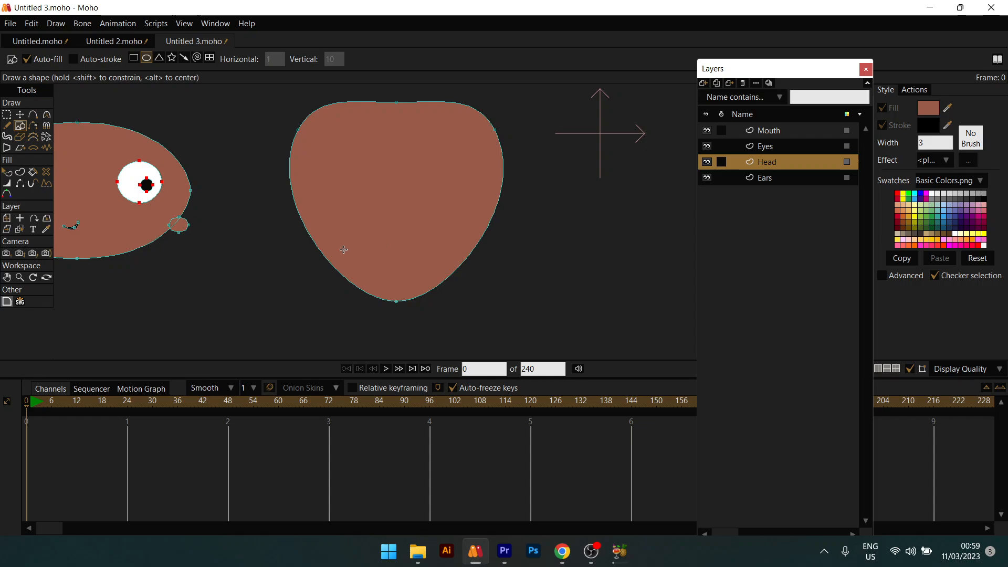
pyautogui.moveTo(342, 249)
pyautogui.mouseDown()
pyautogui.moveTo(376, 273)
pyautogui.moveTo(354, 257)
pyautogui.mouseUp()
pyautogui.press('r')
pyautogui.press('t')
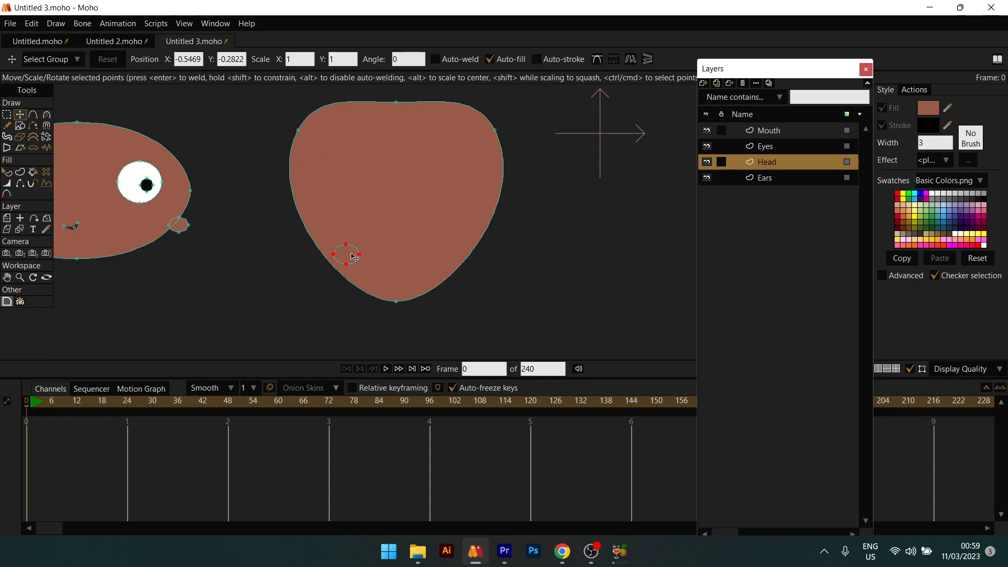
pyautogui.press('Delete')
pyautogui.press('q')
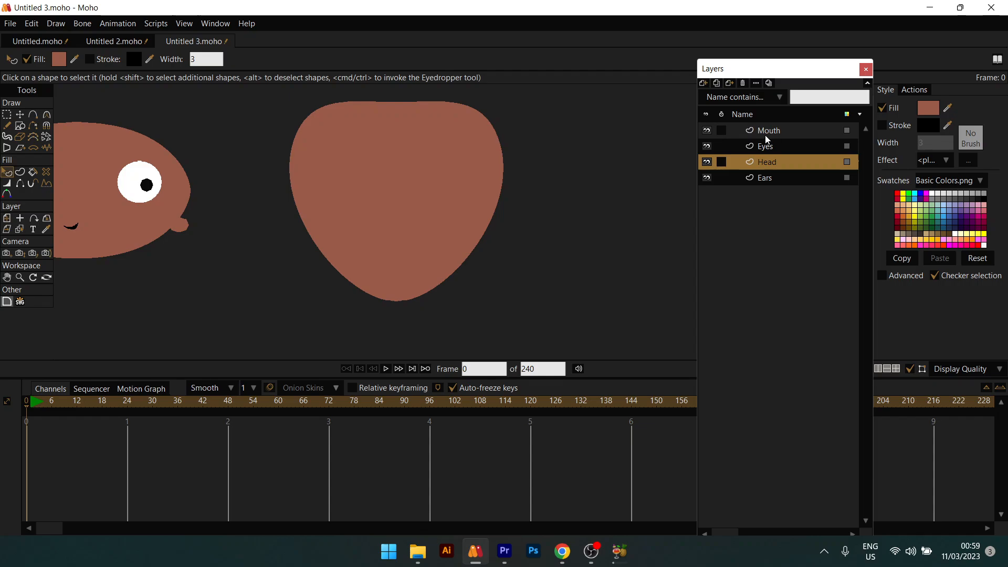
pyautogui.click(928, 108)
pyautogui.moveTo(823, 178); pyautogui.dragTo(745, 160)
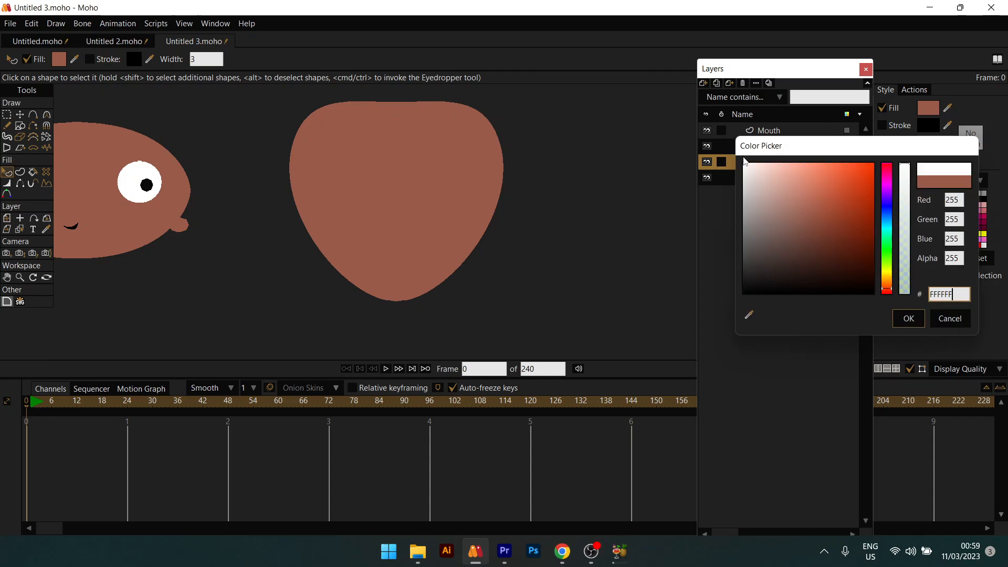
pyautogui.click(912, 316)
pyautogui.scroll(2, 345, 255)
# Step: Add a second white eye on the right, adjust both positions, and tilt the left eye
pyautogui.press('t')
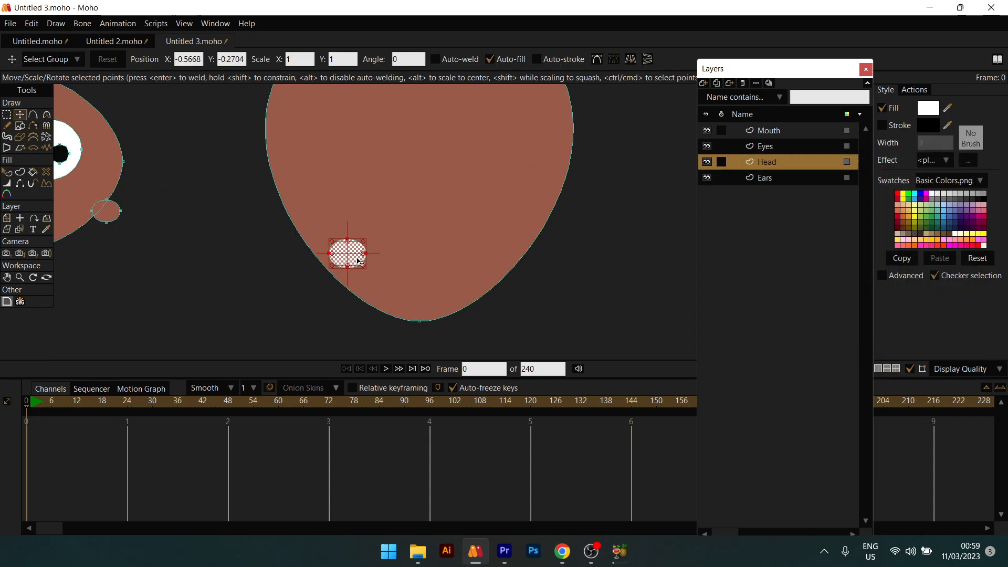
pyautogui.moveTo(434, 261); pyautogui.dragTo(490, 263)
pyautogui.scroll(-2, 487, 240)
pyautogui.scroll(2, 487, 239)
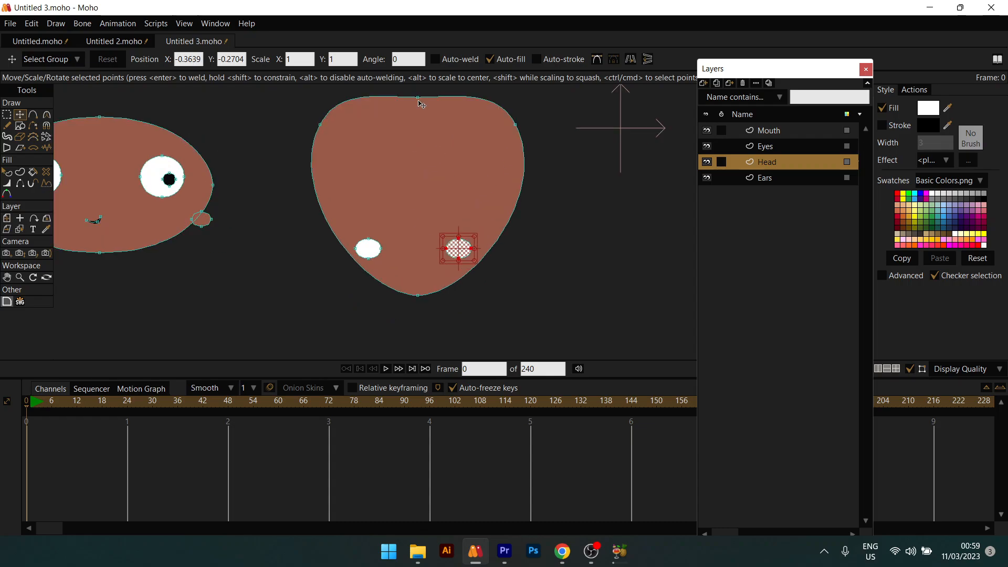
pyautogui.scroll(2, 423, 248)
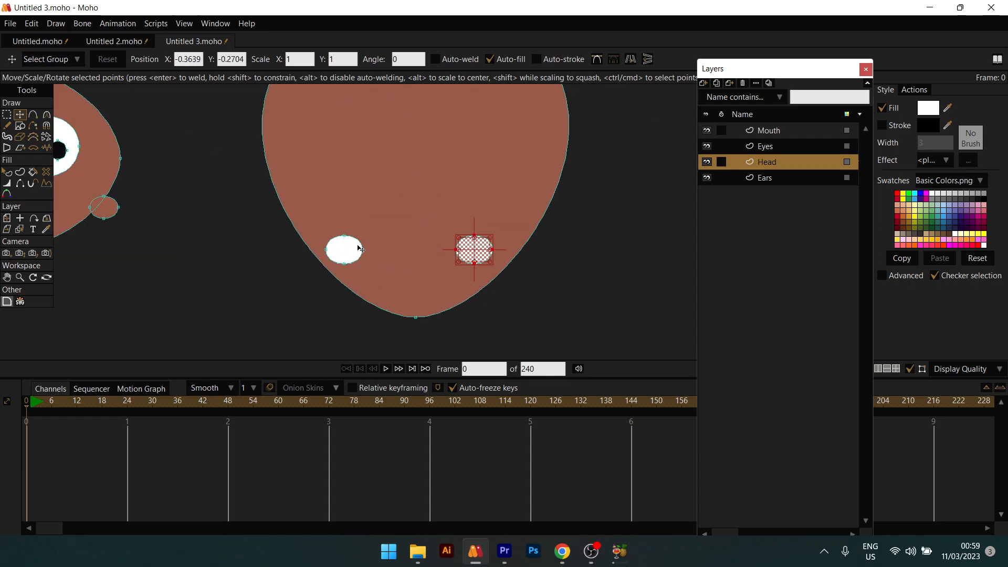
pyautogui.click(348, 259)
pyautogui.moveTo(348, 260); pyautogui.dragTo(361, 253)
pyautogui.click(472, 249)
pyautogui.moveTo(472, 248)
pyautogui.mouseDown()
pyautogui.moveTo(486, 264)
pyautogui.moveTo(455, 246)
pyautogui.mouseUp()
pyautogui.click(491, 254)
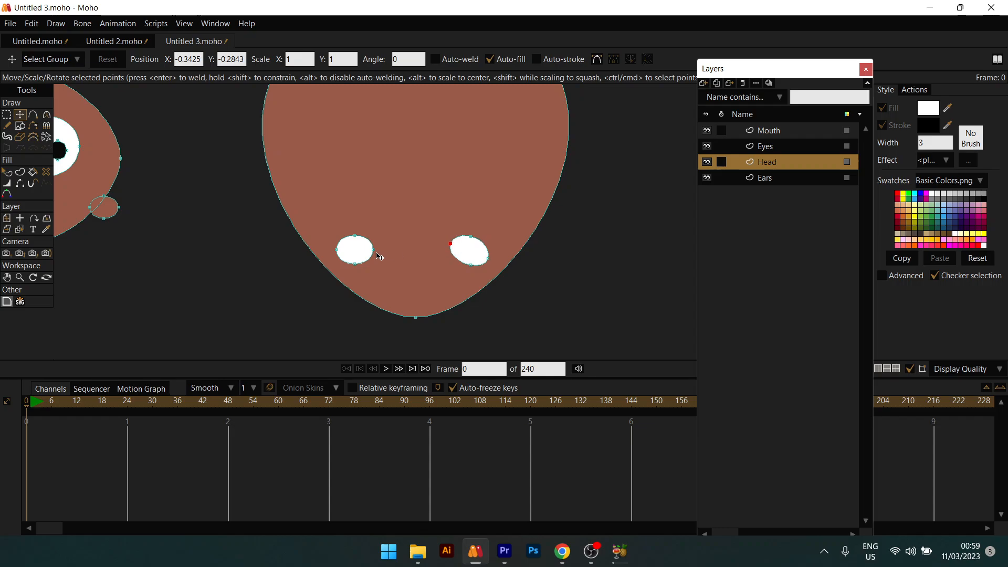
pyautogui.moveTo(338, 253); pyautogui.dragTo(375, 248)
# Step: Give both white eyes a thick black outline with stroke width 4
pyautogui.press('q')
pyautogui.click(357, 250)
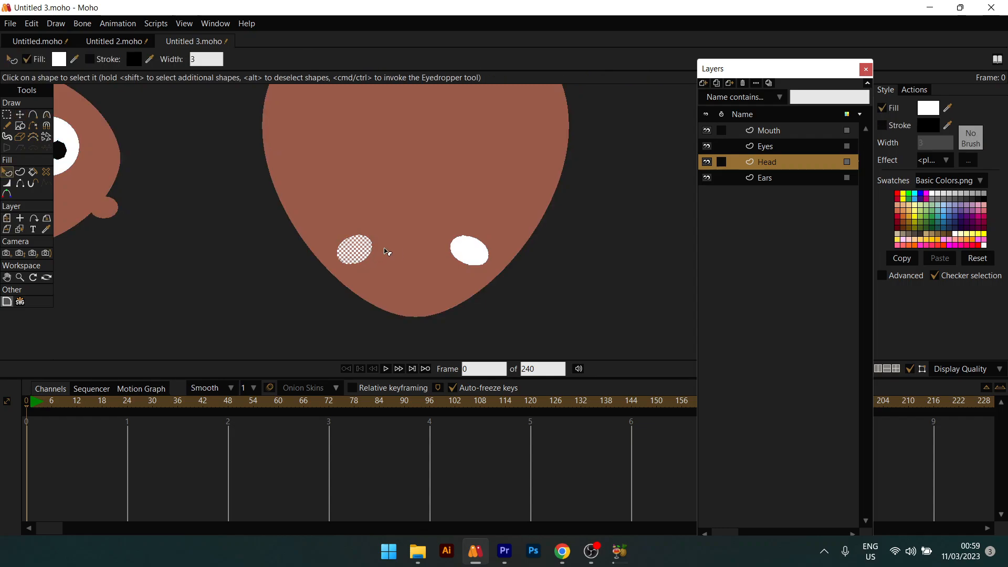
pyautogui.click(468, 248)
pyautogui.keyDown('shift'); pyautogui.click(354, 253); pyautogui.keyUp('shift')
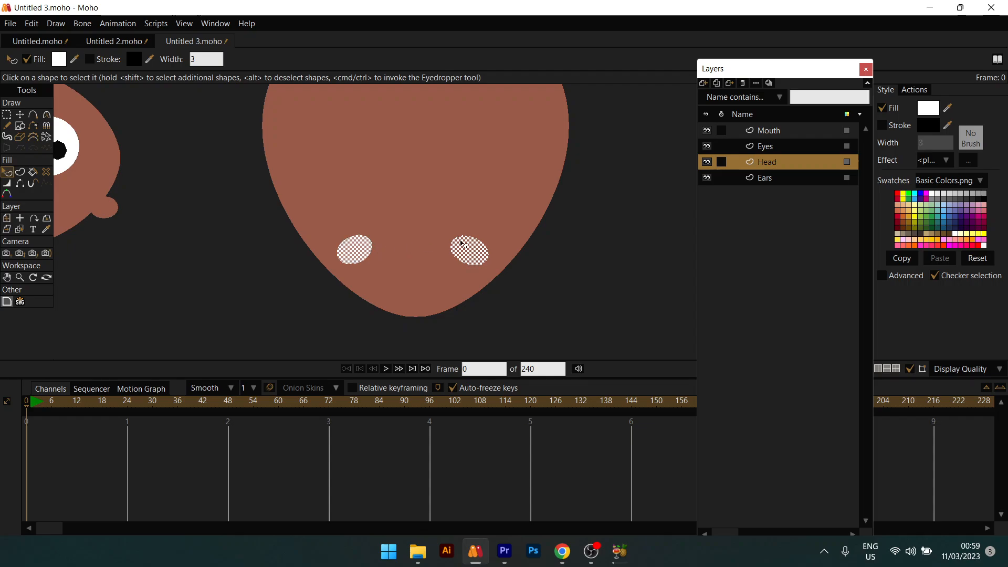
pyautogui.click(906, 126)
pyautogui.click(412, 253)
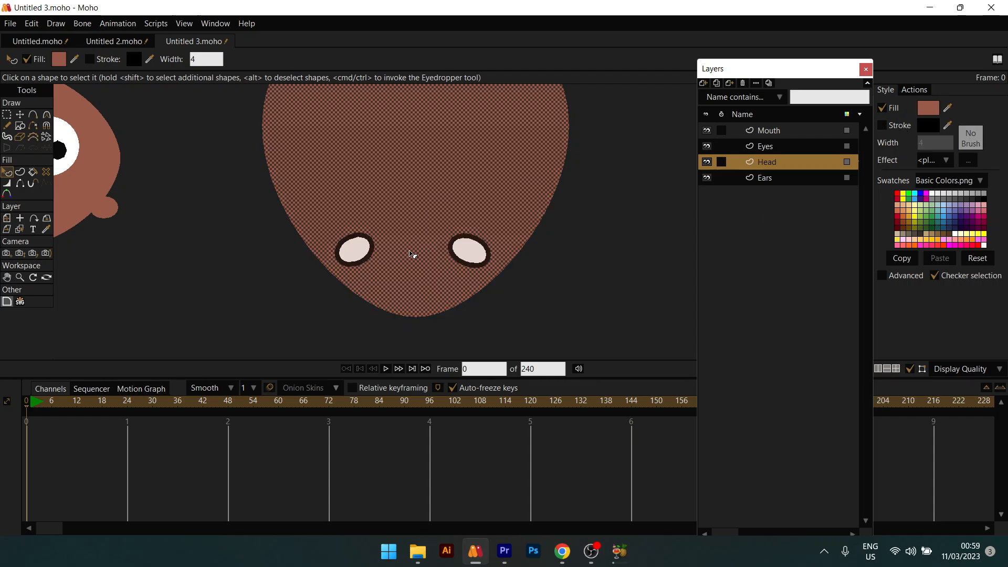
pyautogui.scroll(2, 411, 253)
pyautogui.click(288, 305)
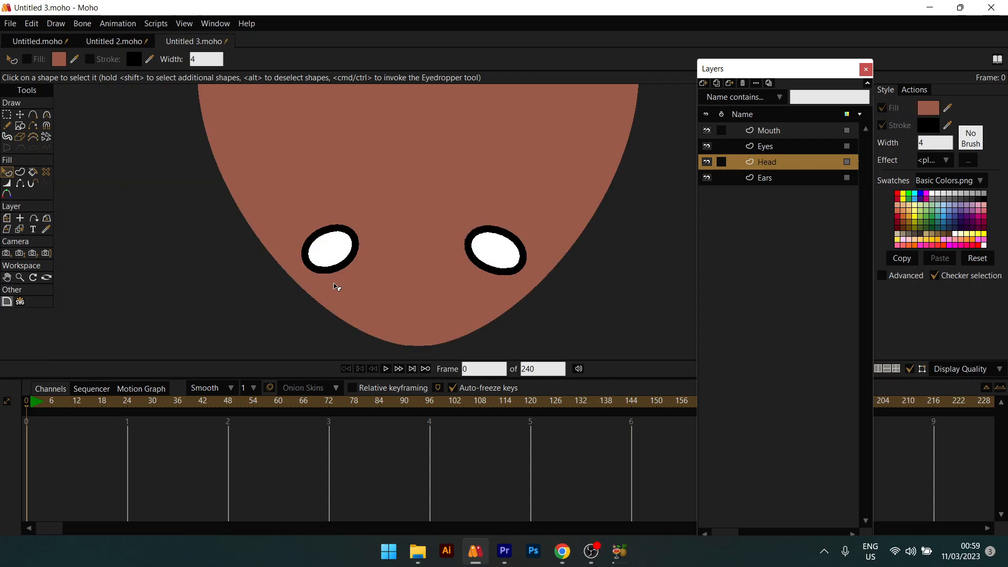
pyautogui.click(7, 125)
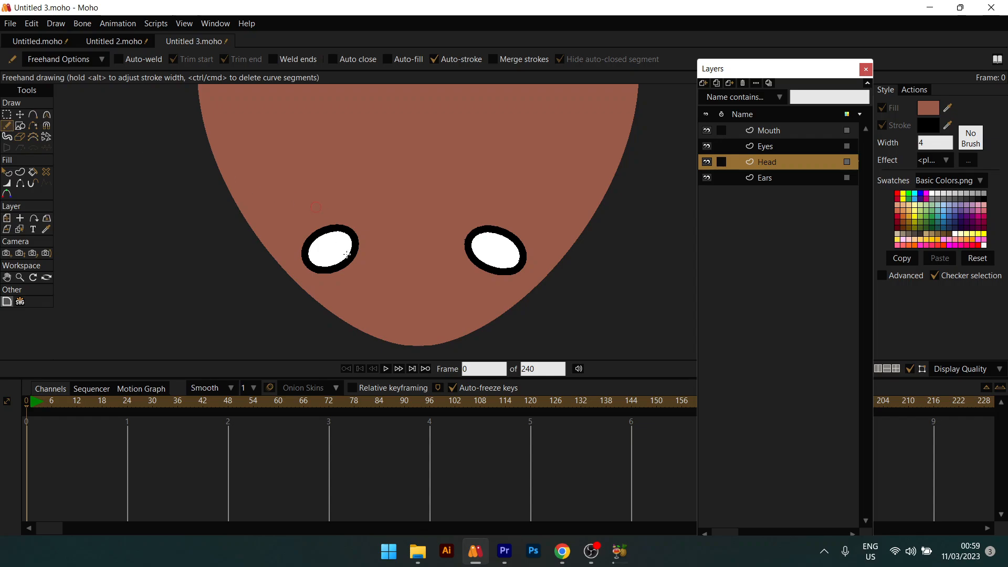
# Step: Draw curved lid lines under the left and right eyes and a small curved mouth
pyautogui.moveTo(326, 283); pyautogui.dragTo(365, 269)
pyautogui.moveTo(472, 276); pyautogui.dragTo(509, 286)
pyautogui.moveTo(405, 319); pyautogui.dragTo(435, 311)
pyautogui.scroll(-8, 430, 311)
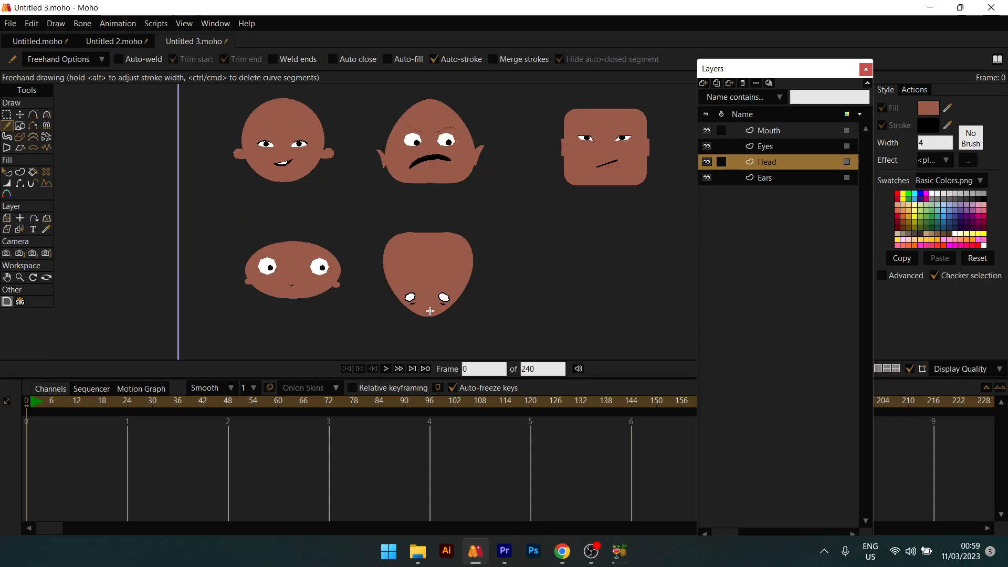
pyautogui.scroll(7, 429, 311)
pyautogui.scroll(2, 324, 276)
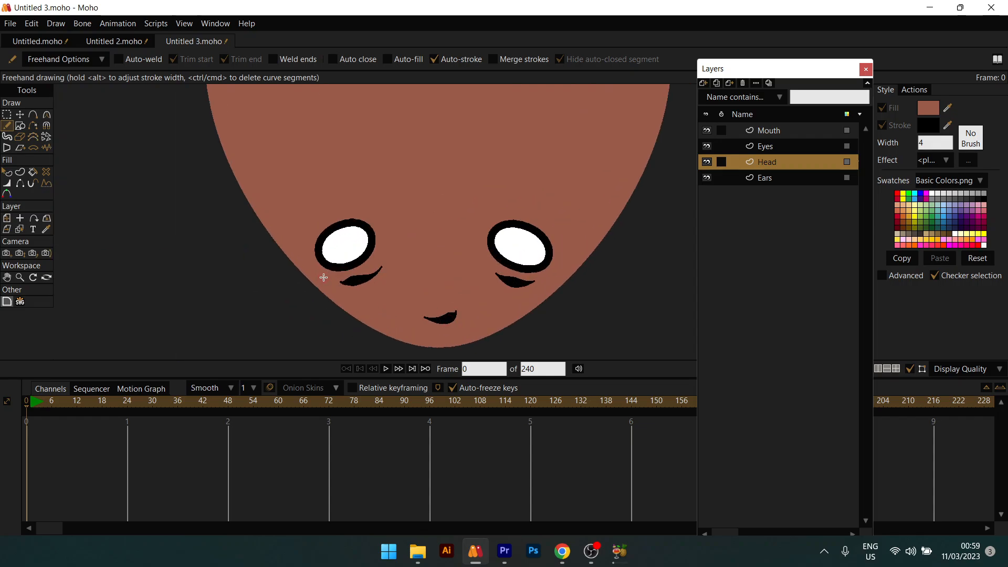
pyautogui.scroll(-3, 324, 276)
pyautogui.scroll(1, 324, 276)
# Step: Hide the upper outline edges of both eyes and taper the right eye's left outline to zero width
pyautogui.press('h')
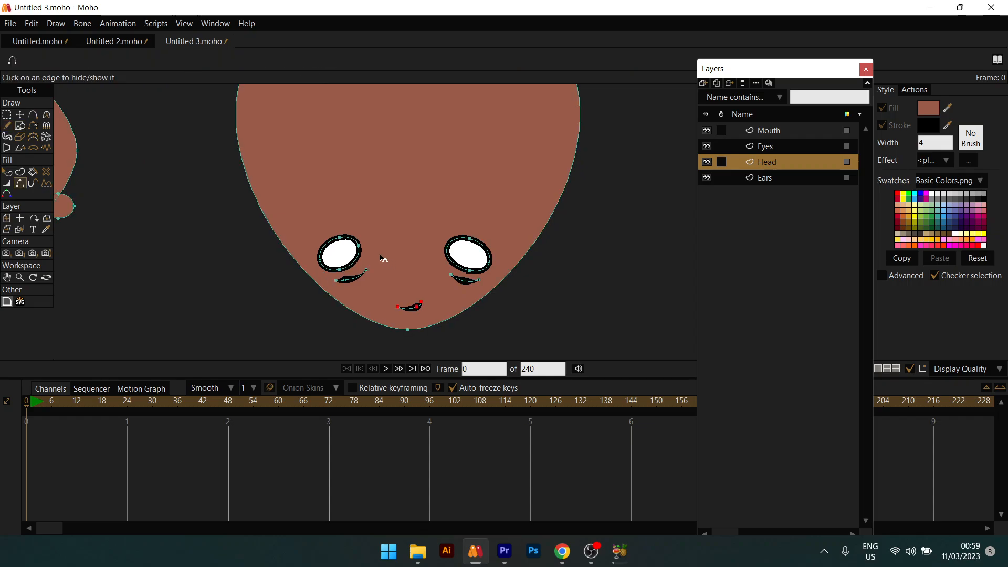
pyautogui.click(324, 247)
pyautogui.click(356, 242)
pyautogui.click(459, 243)
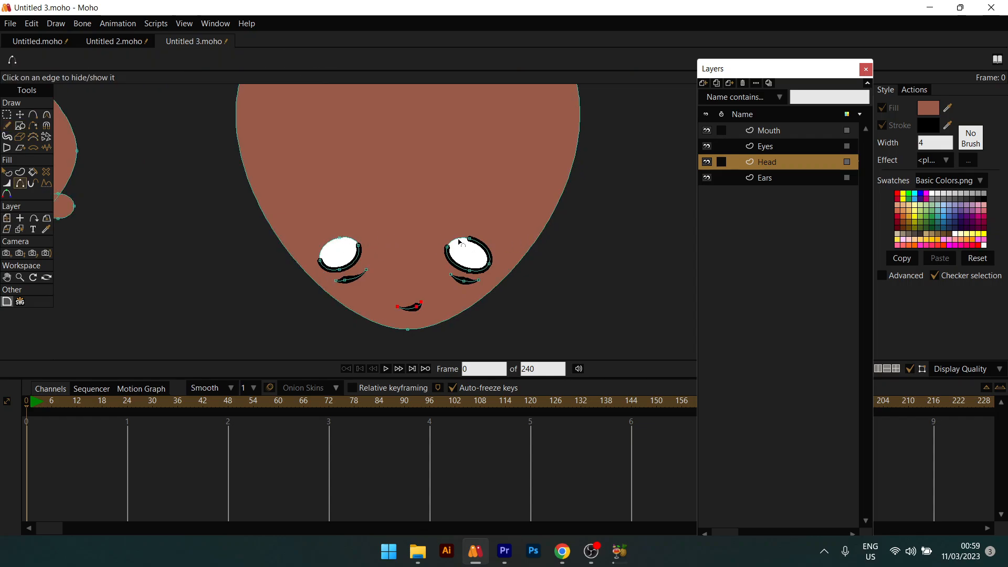
pyautogui.click(488, 249)
pyautogui.press('w')
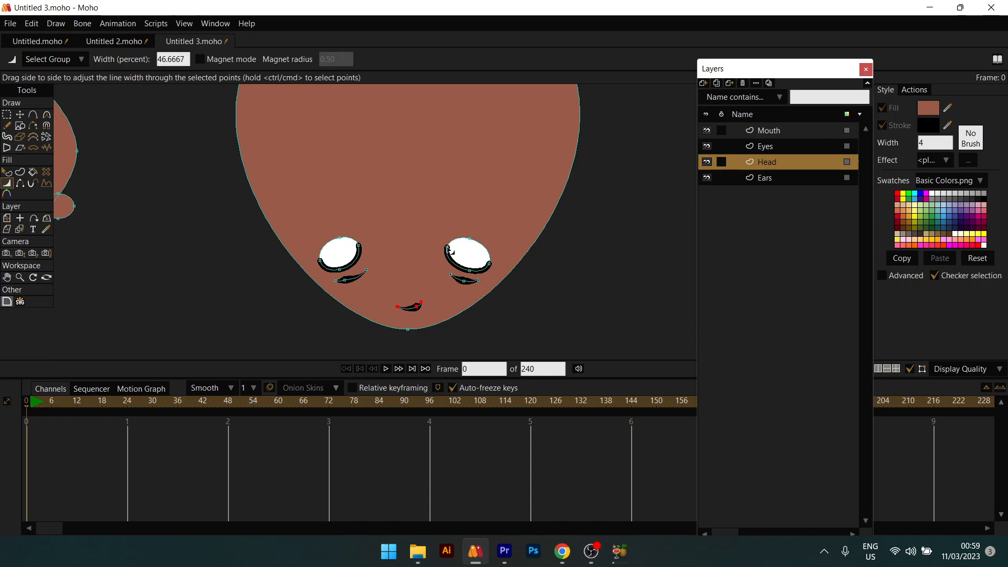
pyautogui.moveTo(448, 247)
pyautogui.mouseDown()
pyautogui.moveTo(354, 271)
pyautogui.moveTo(346, 251)
pyautogui.moveTo(247, 271)
pyautogui.mouseUp()
# Step: Taper the left eye's right outline to zero and draw a small pupil oval inside the left eye
pyautogui.scroll(-2, 371, 279)
pyautogui.moveTo(373, 279); pyautogui.dragTo(411, 253)
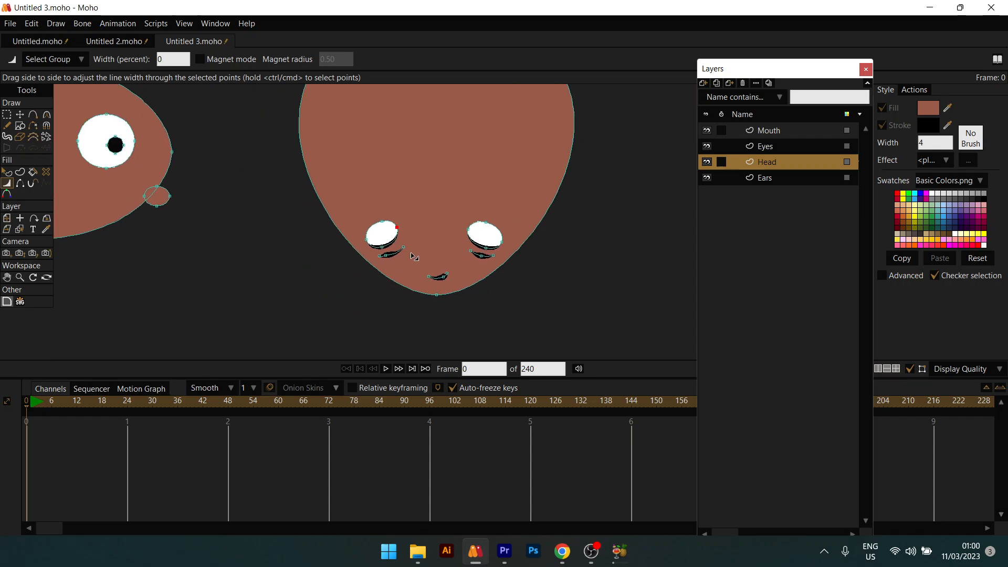
pyautogui.press('r')
pyautogui.scroll(2, 402, 241)
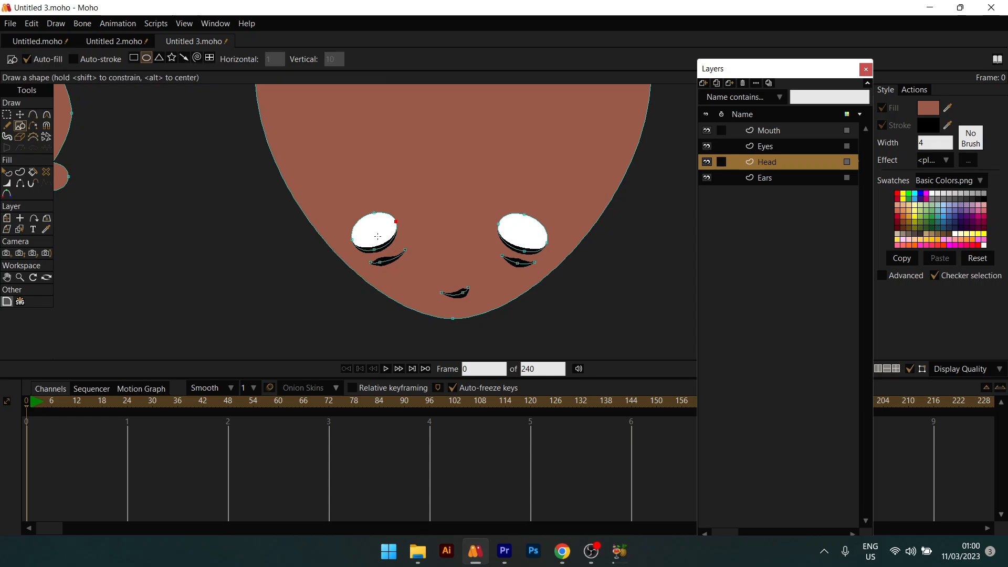
pyautogui.moveTo(374, 230); pyautogui.dragTo(386, 242)
# Step: Set the pupil oval's fill colour to black (000000)
pyautogui.press('q')
pyautogui.click(381, 236)
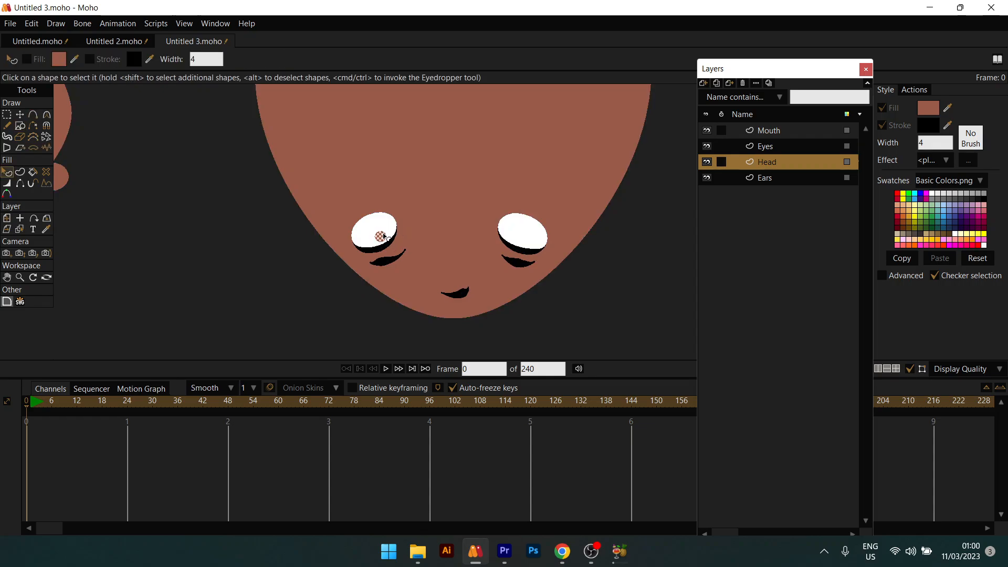
pyautogui.click(927, 112)
pyautogui.moveTo(774, 239); pyautogui.dragTo(720, 304)
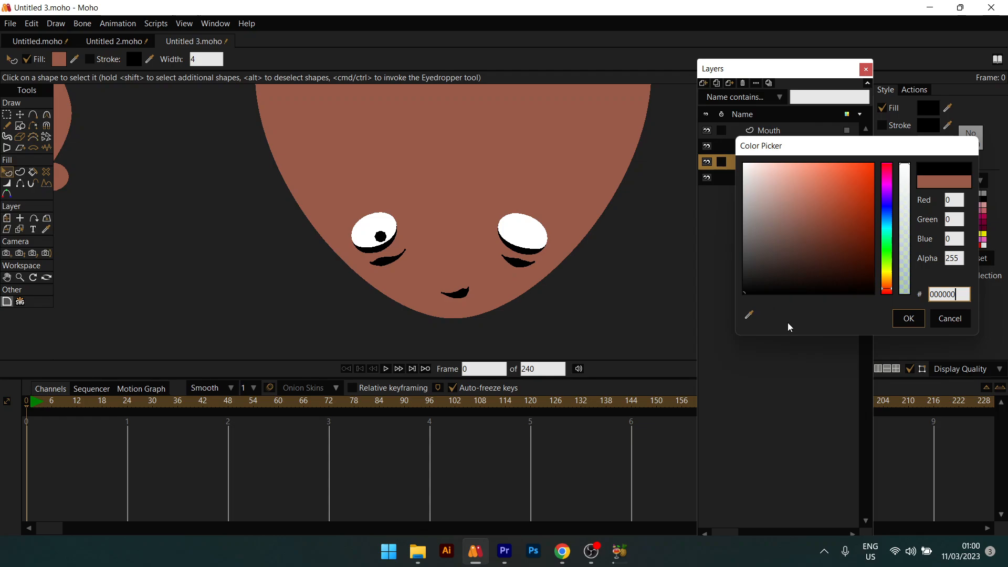
pyautogui.click(908, 319)
# Step: Copy the black pupil and move the duplicate into the right eye
pyautogui.scroll(1, 424, 225)
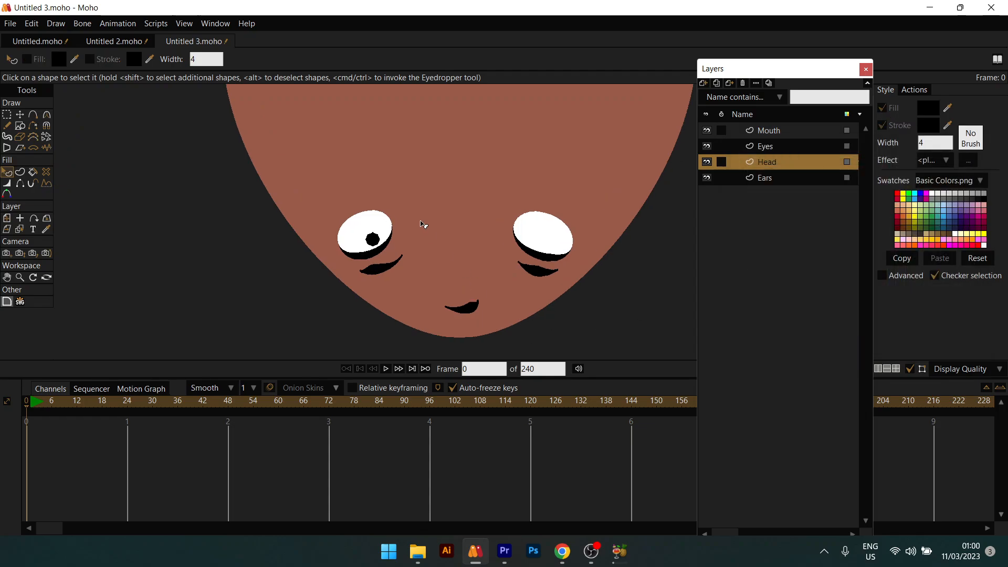
pyautogui.press('t')
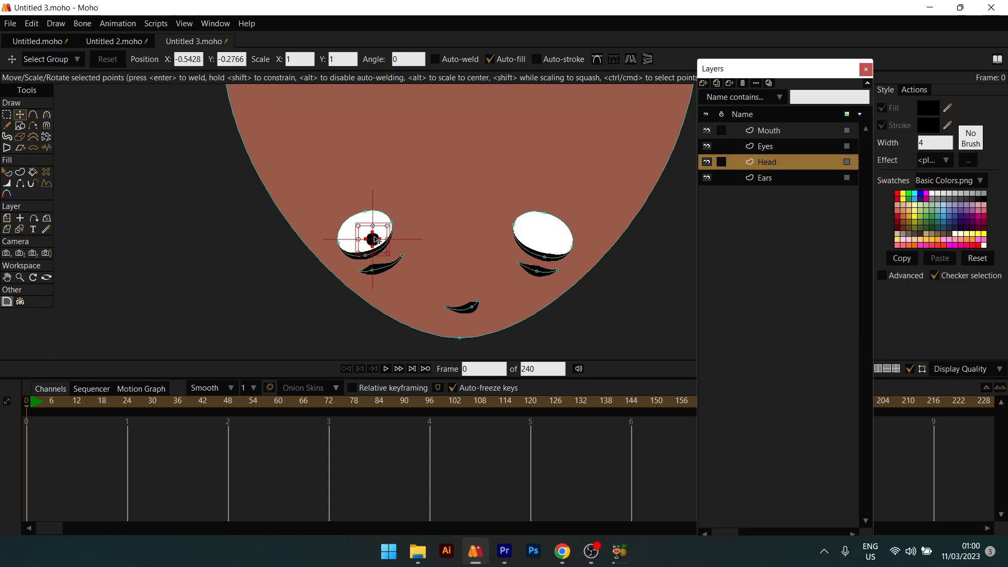
pyautogui.hotkey('ctrl', 'c')
pyautogui.hotkey('ctrl', 'v')
pyautogui.moveTo(375, 237); pyautogui.dragTo(559, 235)
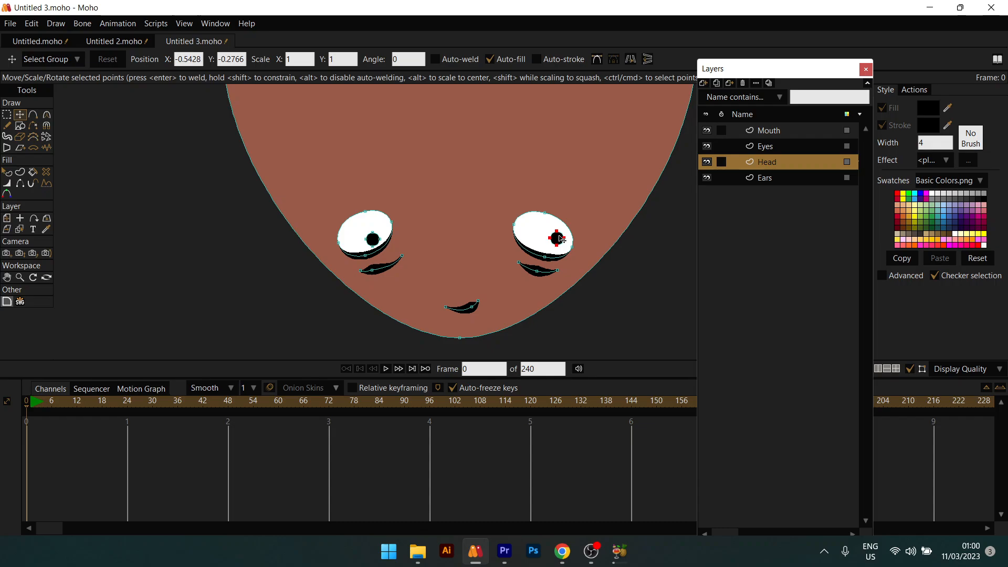
pyautogui.press('q')
pyautogui.scroll(-6, 588, 263)
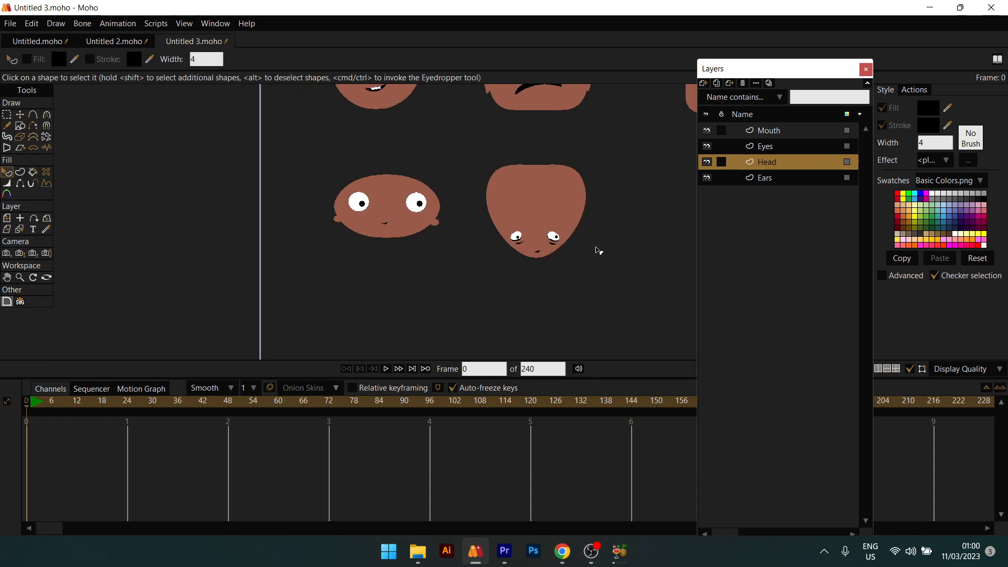
pyautogui.moveTo(587, 272); pyautogui.dragTo(414, 292)
pyautogui.scroll(6, 371, 268)
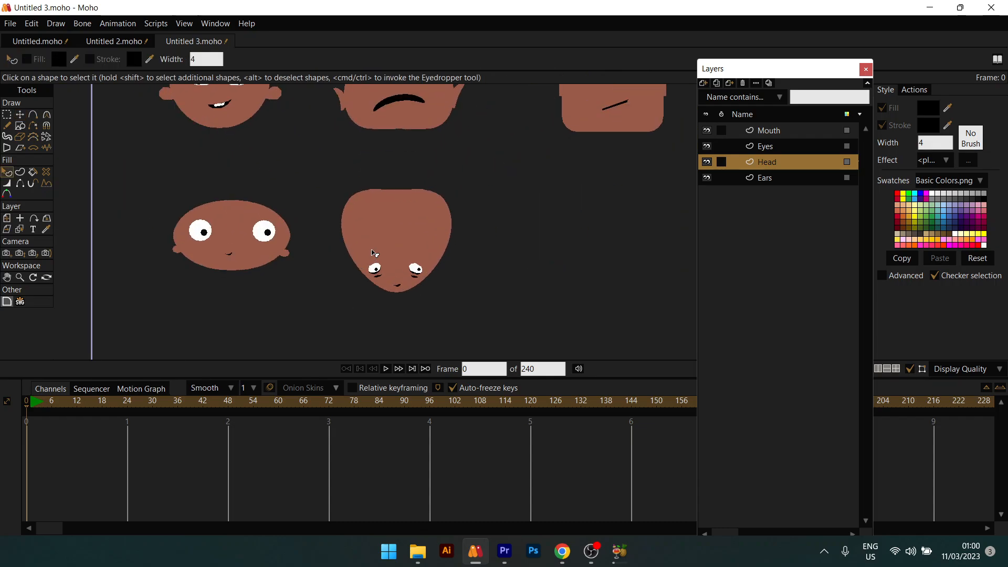
pyautogui.scroll(1, 354, 214)
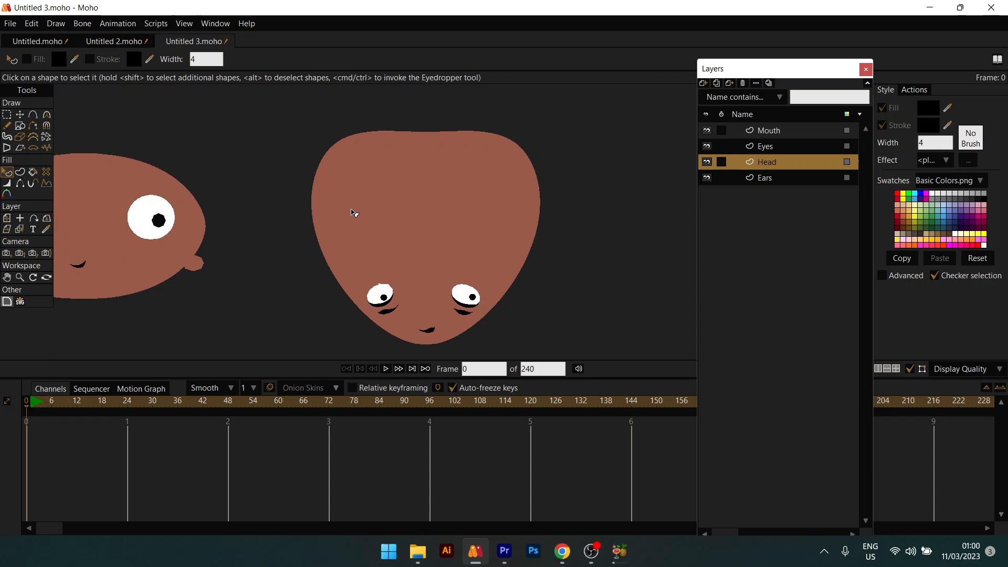
# Step: Draw an ear ellipse at the head's left edge and tilt it outward
pyautogui.press('r')
pyautogui.moveTo(280, 158)
pyautogui.mouseDown()
pyautogui.moveTo(328, 223)
pyautogui.moveTo(324, 213)
pyautogui.moveTo(315, 226)
pyautogui.moveTo(344, 293)
pyautogui.mouseUp()
pyautogui.press('t')
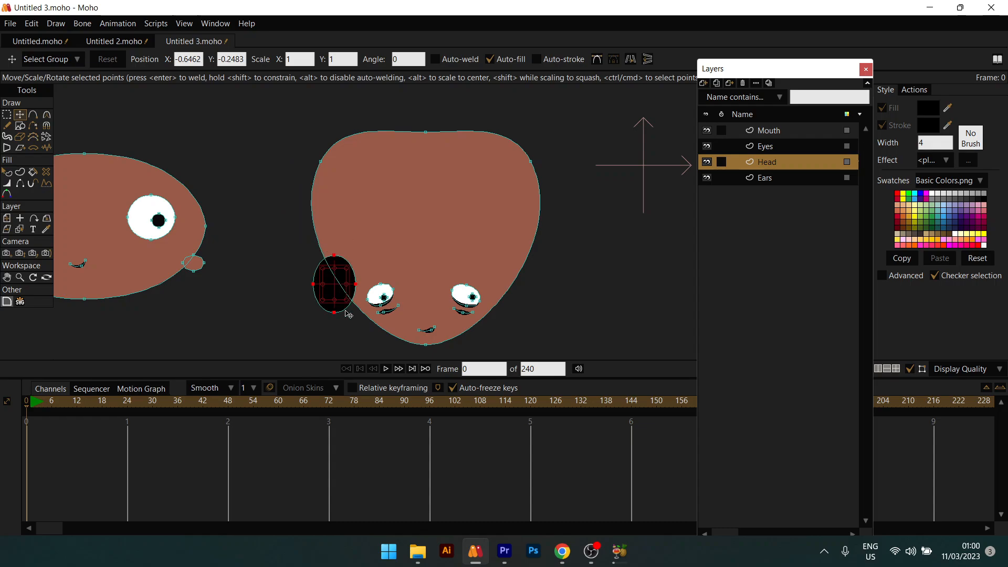
pyautogui.click(335, 312)
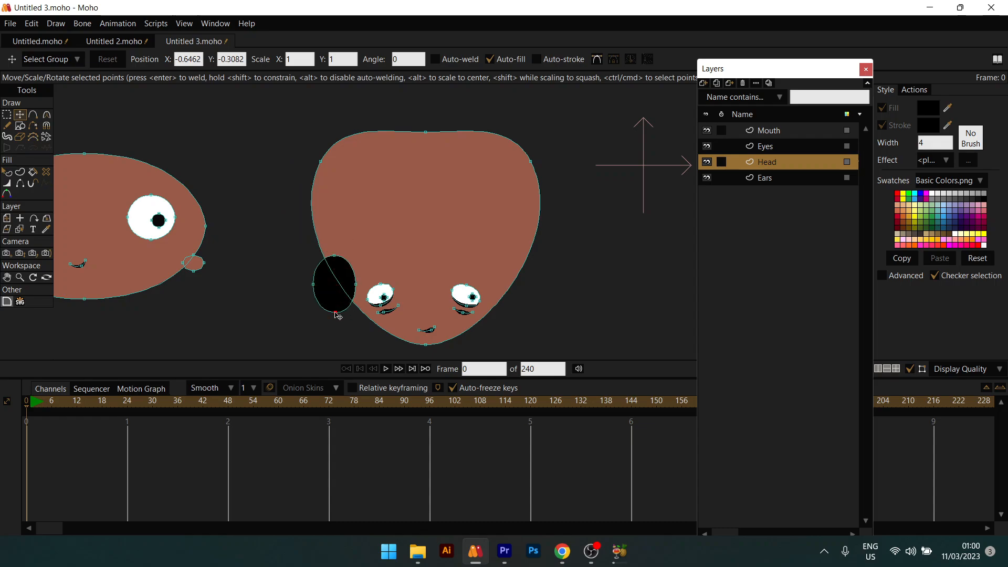
pyautogui.moveTo(336, 315); pyautogui.dragTo(341, 318)
pyautogui.moveTo(334, 257); pyautogui.dragTo(308, 253)
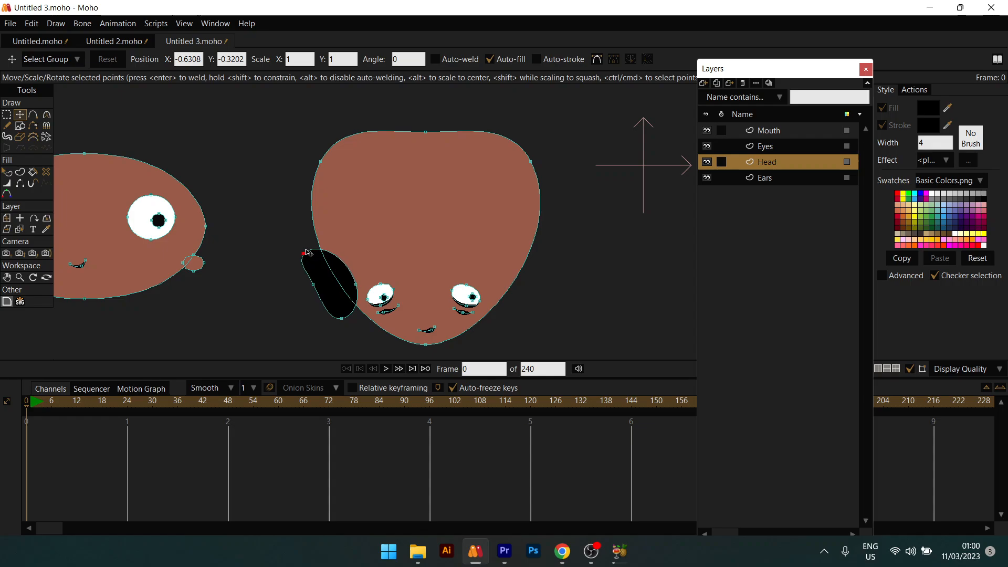
pyautogui.doubleClick(326, 277)
# Step: Fill the ear with the head's brown skin colour 995A49, sampled from the head
pyautogui.press('q')
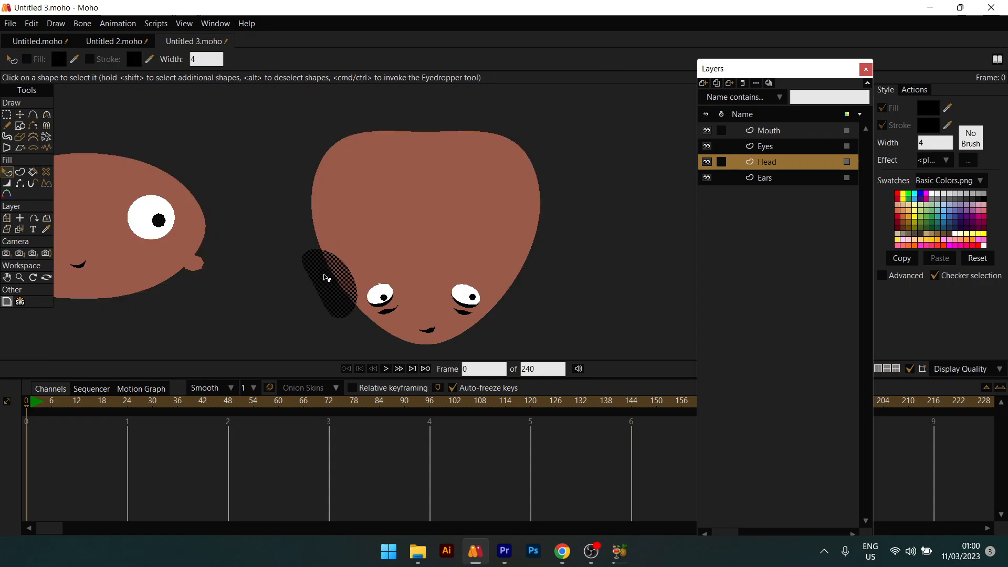
pyautogui.click(928, 113)
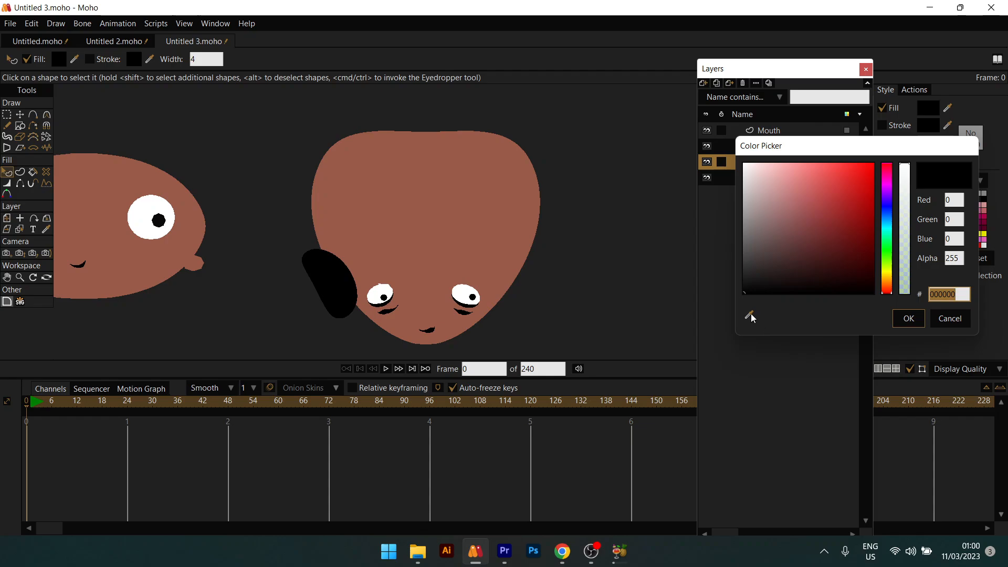
pyautogui.click(749, 314)
pyautogui.click(458, 242)
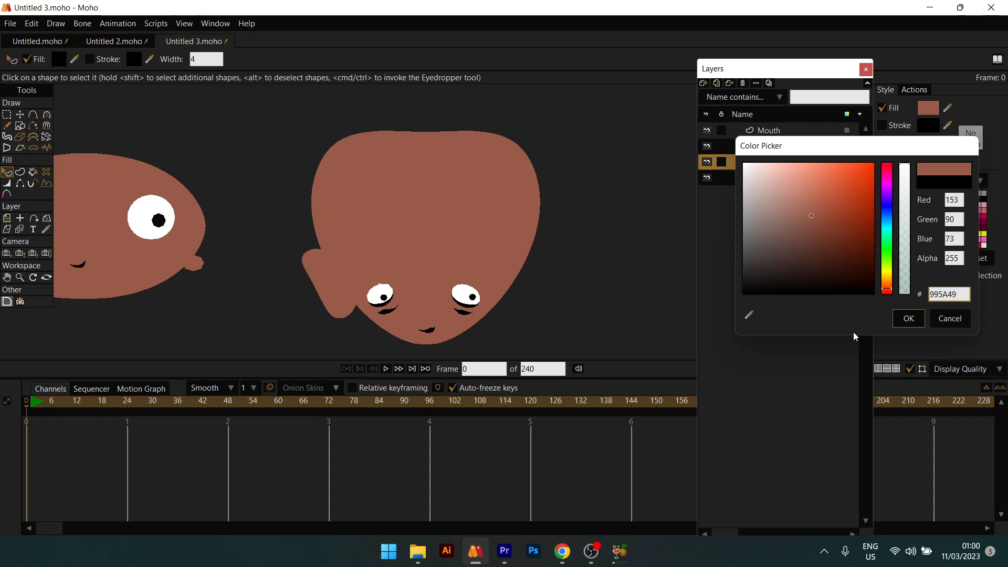
pyautogui.click(909, 319)
# Step: Mirror a copy of the ear horizontally and place it on the head's right side
pyautogui.press('t')
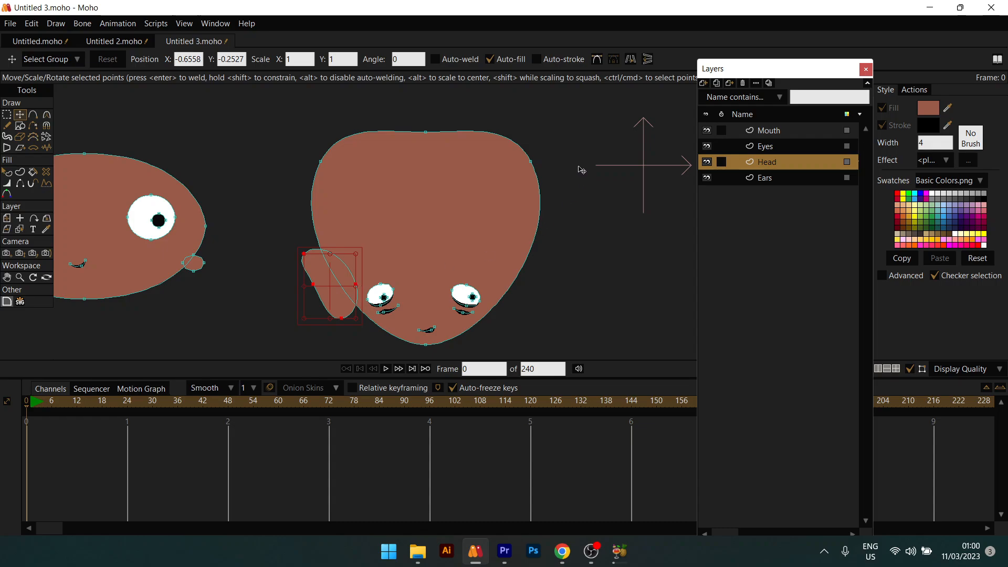
pyautogui.click(631, 59)
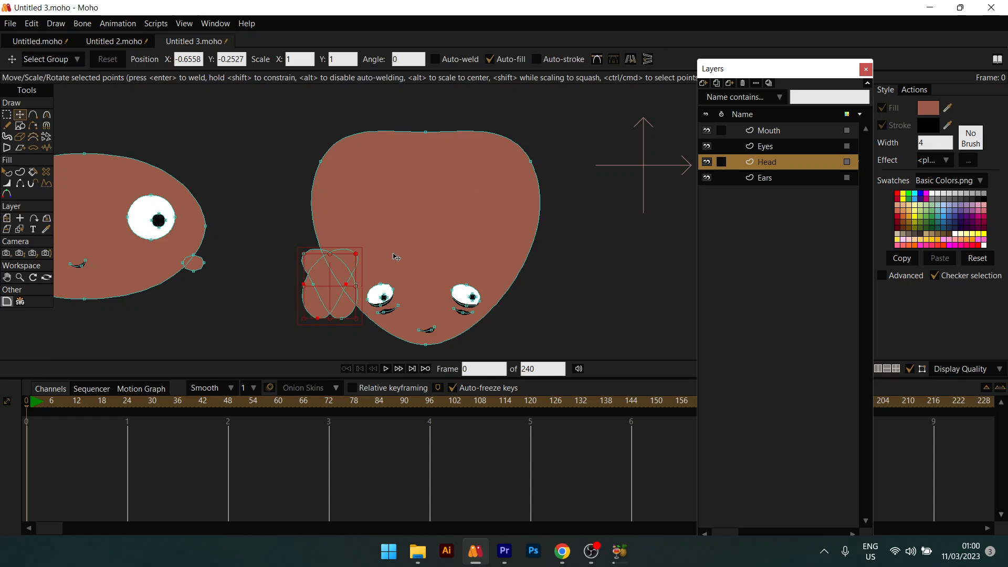
pyautogui.moveTo(333, 284); pyautogui.dragTo(522, 283)
pyautogui.press('q')
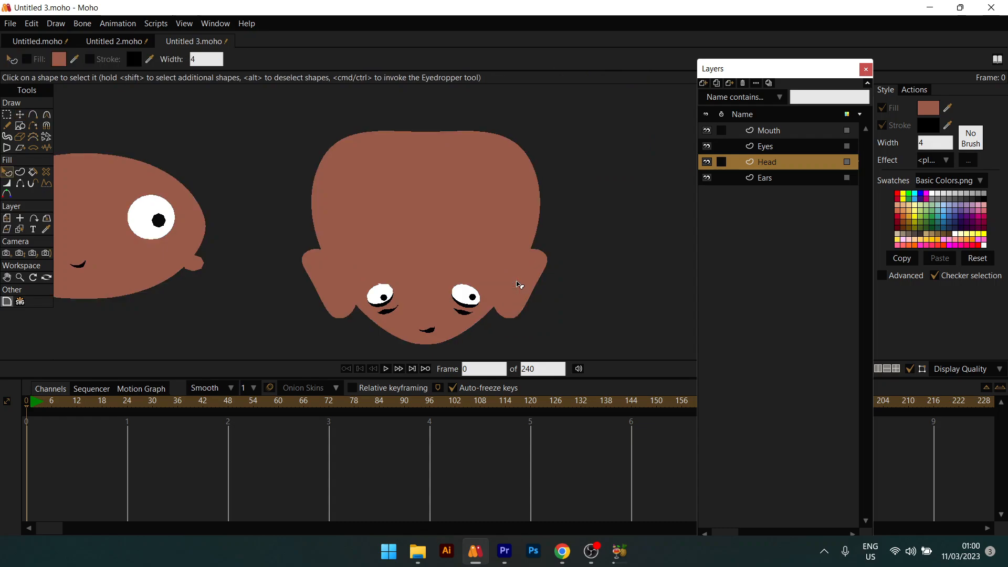
pyautogui.scroll(-5, 519, 286)
pyautogui.scroll(3, 516, 317)
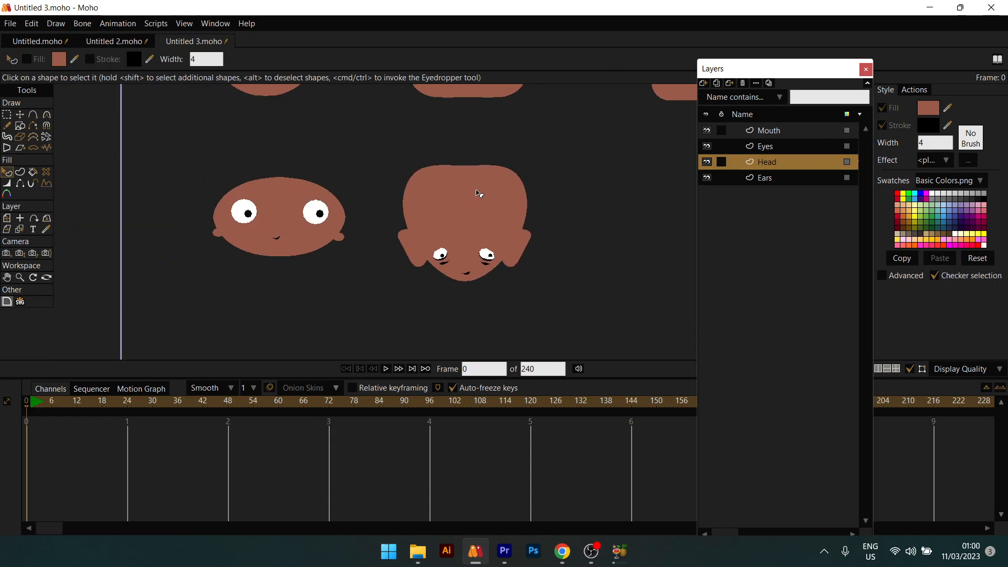
pyautogui.scroll(-5, 478, 193)
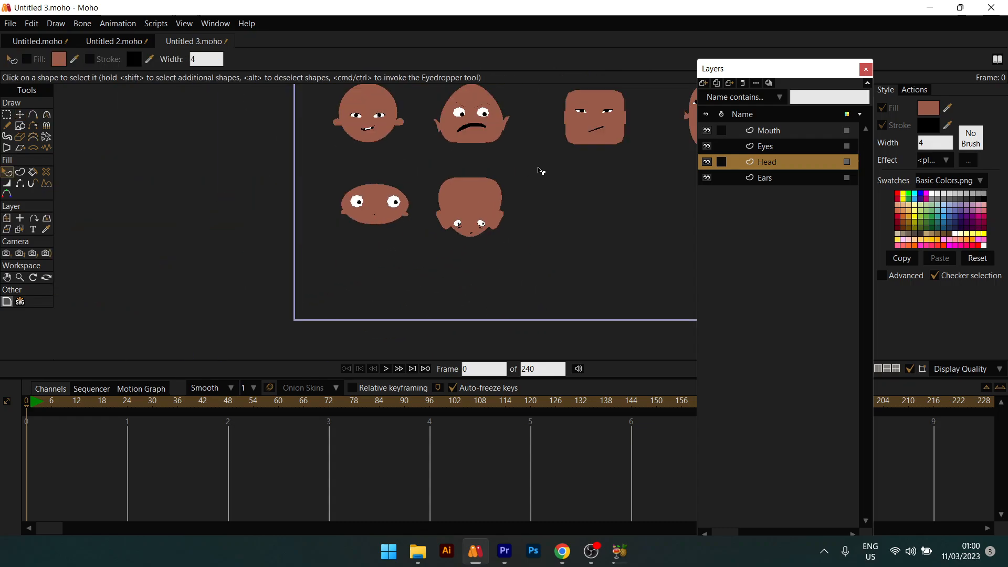
pyautogui.moveTo(388, 225); pyautogui.dragTo(409, 218)
pyautogui.scroll(3, 526, 179)
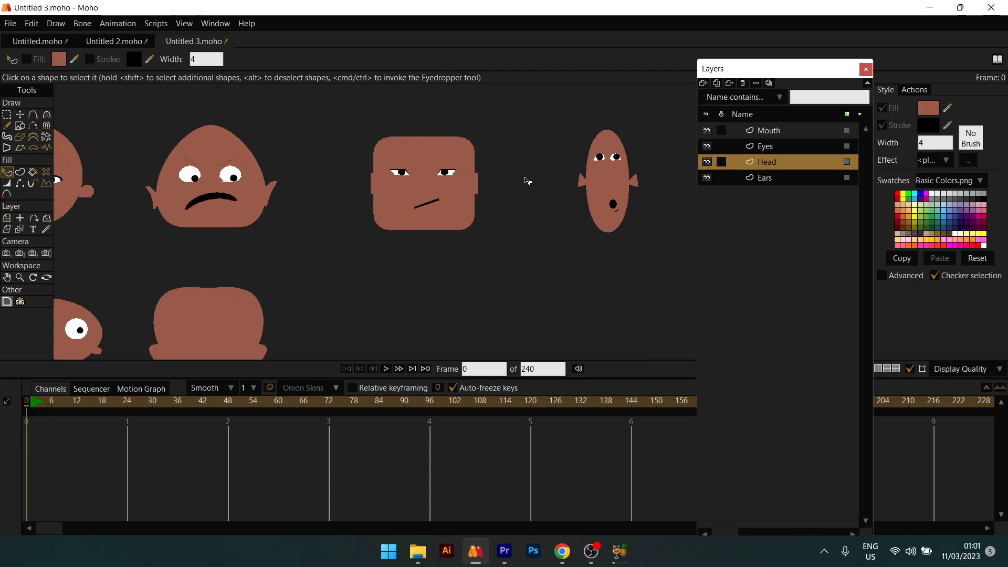
pyautogui.scroll(-4, 526, 179)
pyautogui.moveTo(336, 234); pyautogui.dragTo(385, 261)
pyautogui.scroll(3, 397, 203)
pyautogui.scroll(-3, 398, 203)
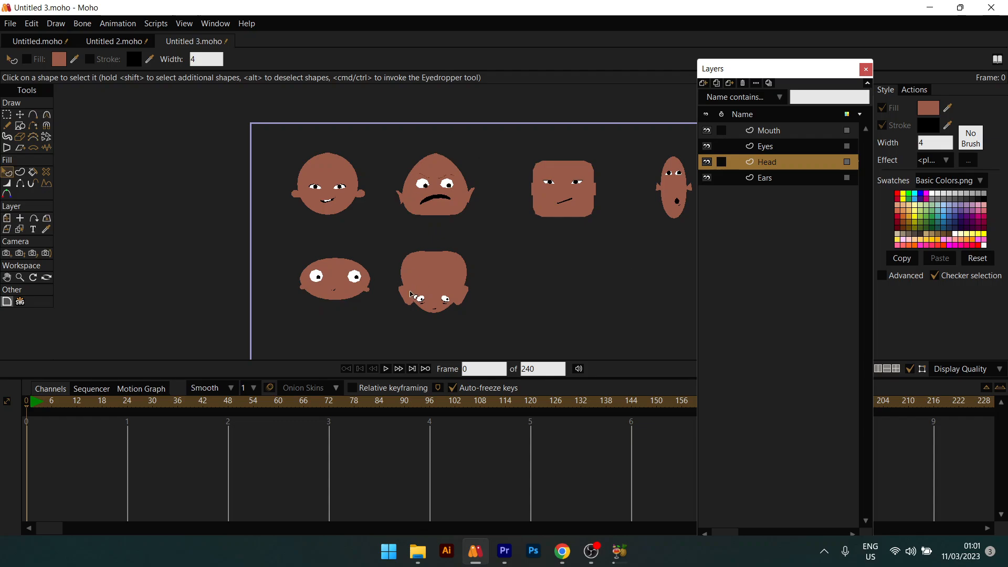
pyautogui.scroll(1, 378, 275)
pyautogui.scroll(-2, 365, 274)
pyautogui.moveTo(360, 274); pyautogui.dragTo(342, 283)
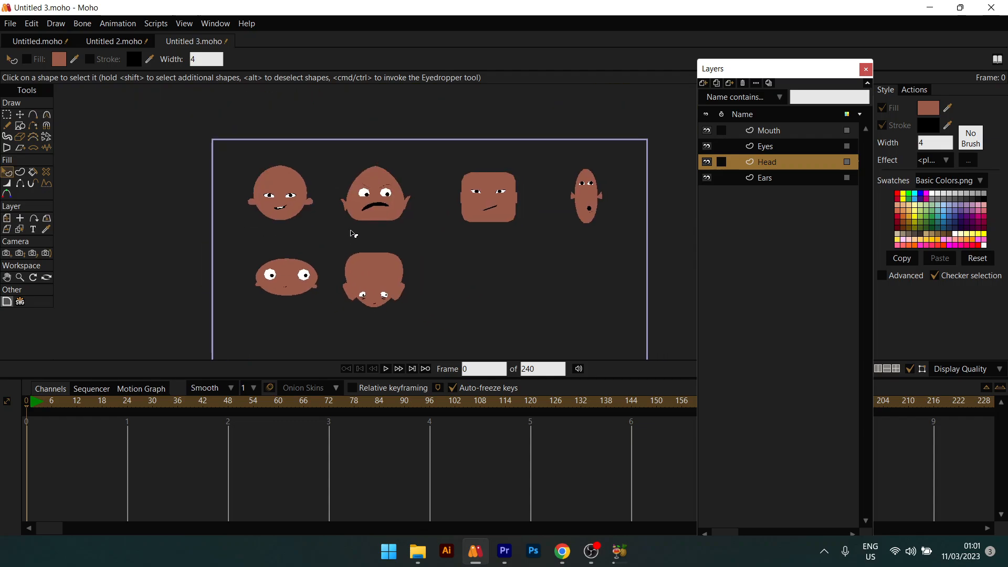
pyautogui.scroll(2, 353, 234)
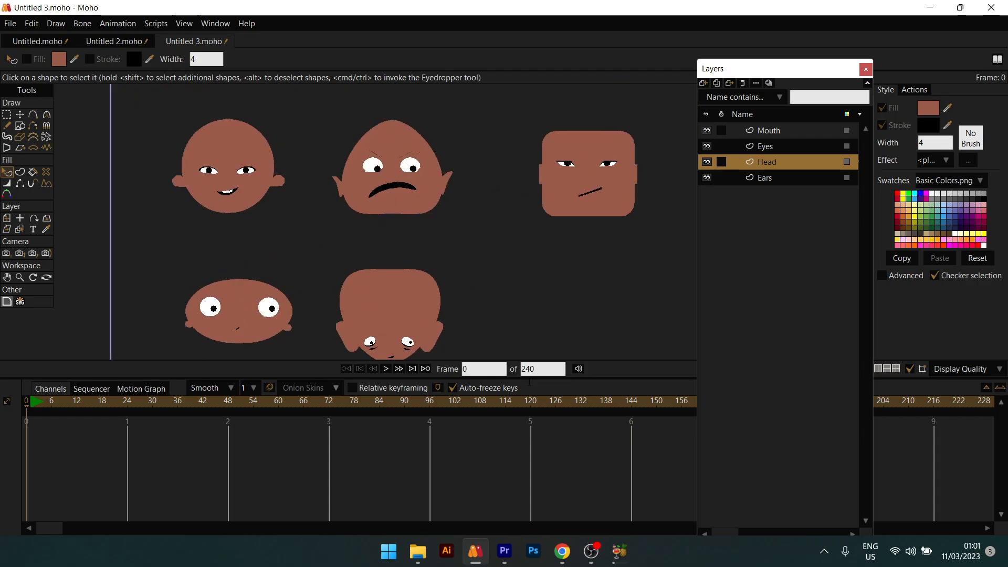